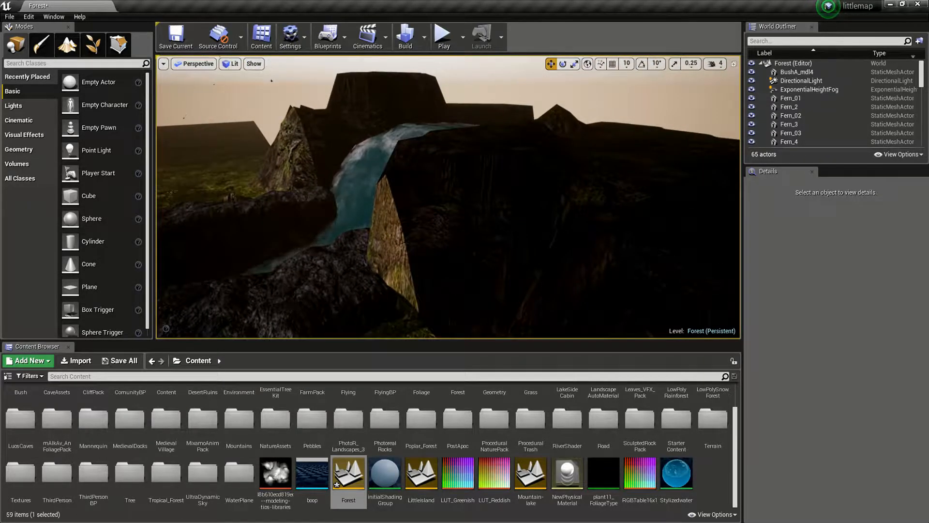
# Select the landscape and examine the cliffs, waterfall and river from several angles
pyautogui.click(450, 203)
pyautogui.moveTo(450, 203); pyautogui.dragTo(416, 155, button='right')
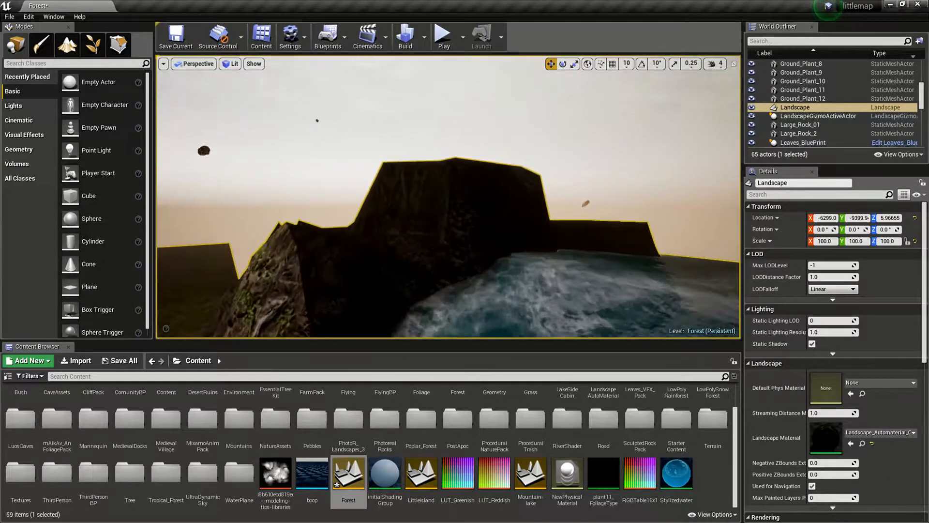
pyautogui.moveTo(416, 193); pyautogui.dragTo(378, 218, button='right')
pyautogui.moveTo(448, 196); pyautogui.dragTo(378, 191, button='right')
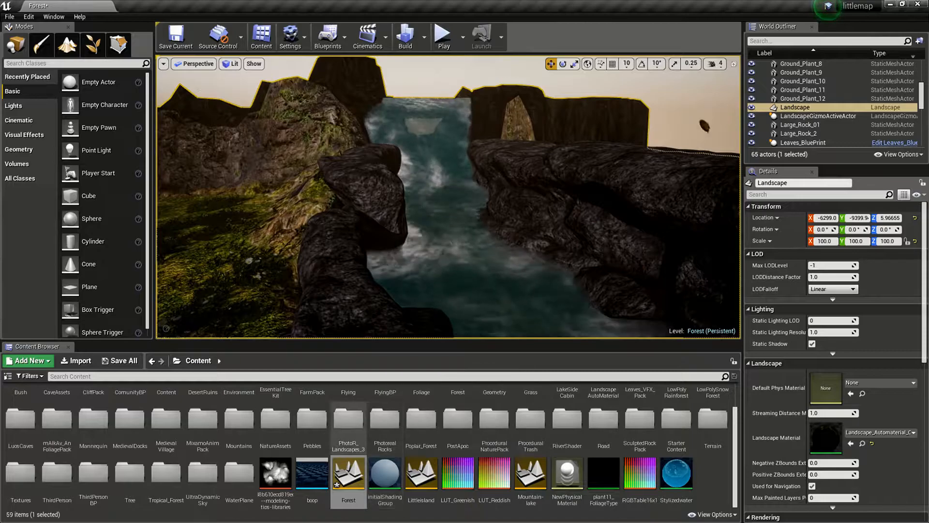
# Look through the PhotoR_Landscapes_3 folder and the materials in the LakeSideCabin folder
pyautogui.doubleClick(348, 417)
pyautogui.click(20, 400)
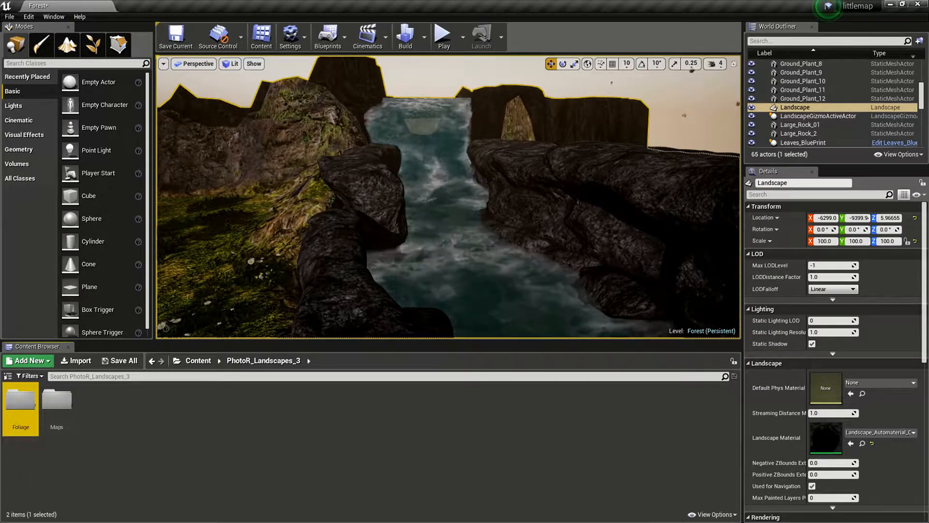
pyautogui.click(198, 361)
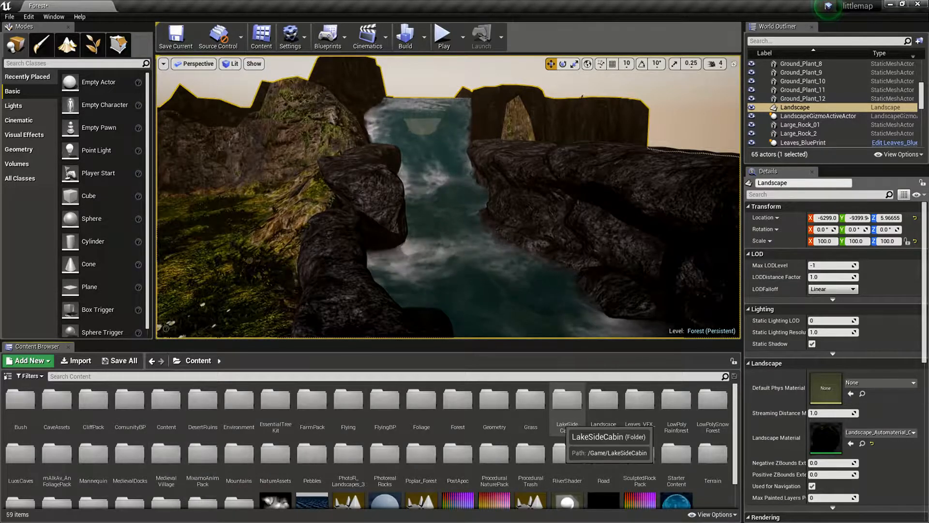
pyautogui.doubleClick(567, 404)
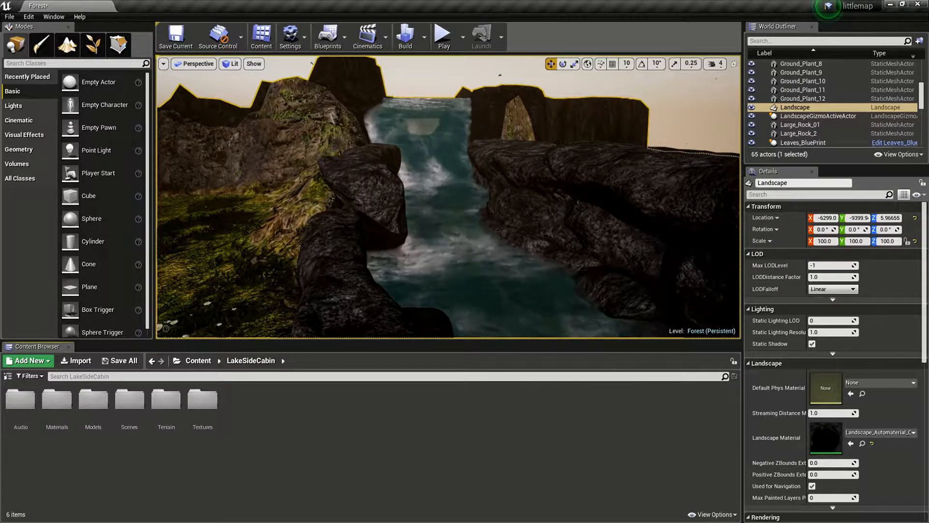
pyautogui.doubleClick(56, 400)
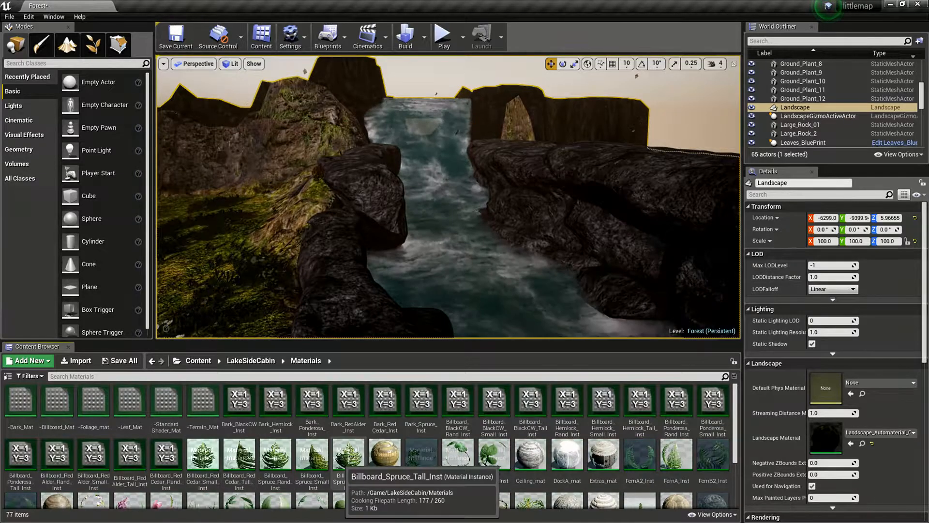
pyautogui.scroll(-3, 348, 465)
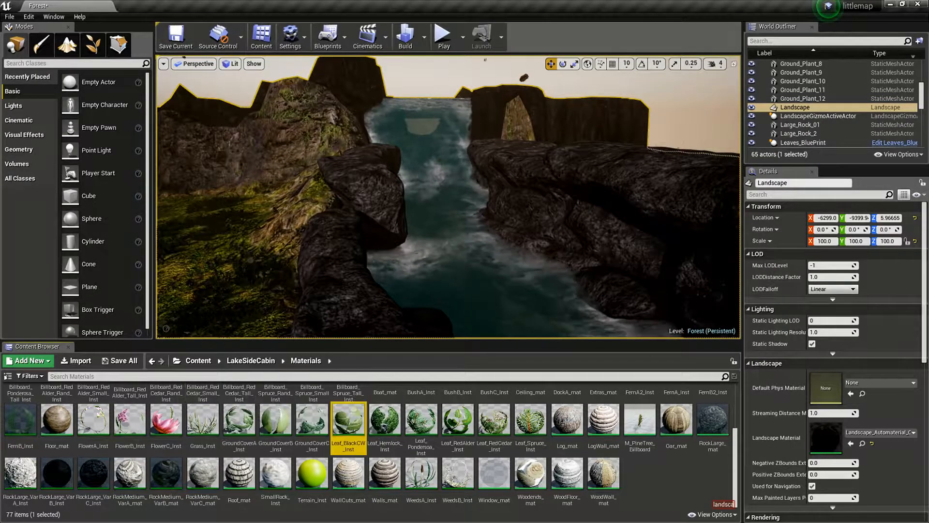
# Search the whole content library for "landscape", look through the matching assets and clear the search
pyautogui.click(216, 377)
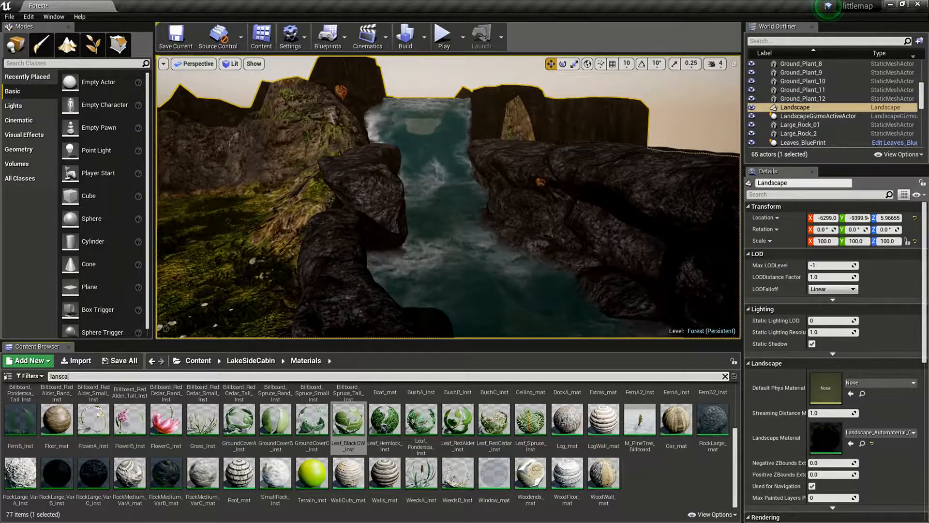
pyautogui.write('d')
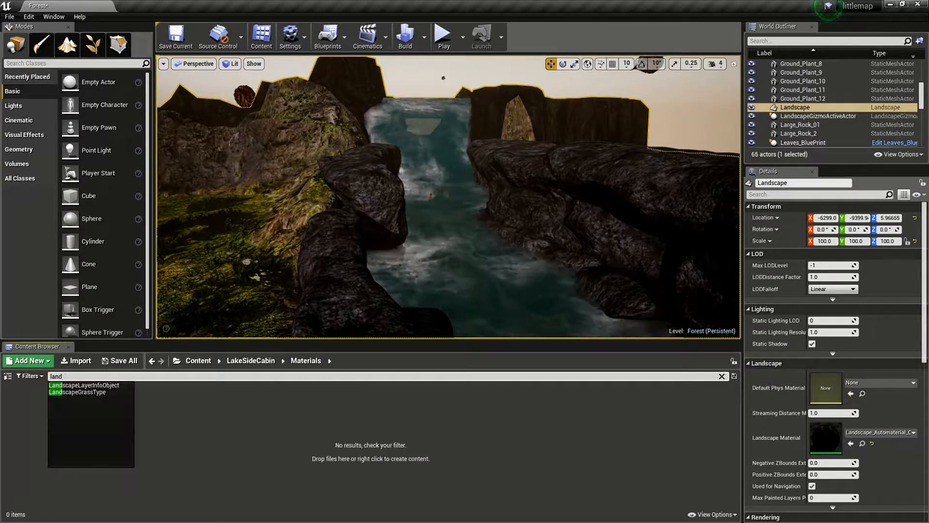
pyautogui.press('Return')
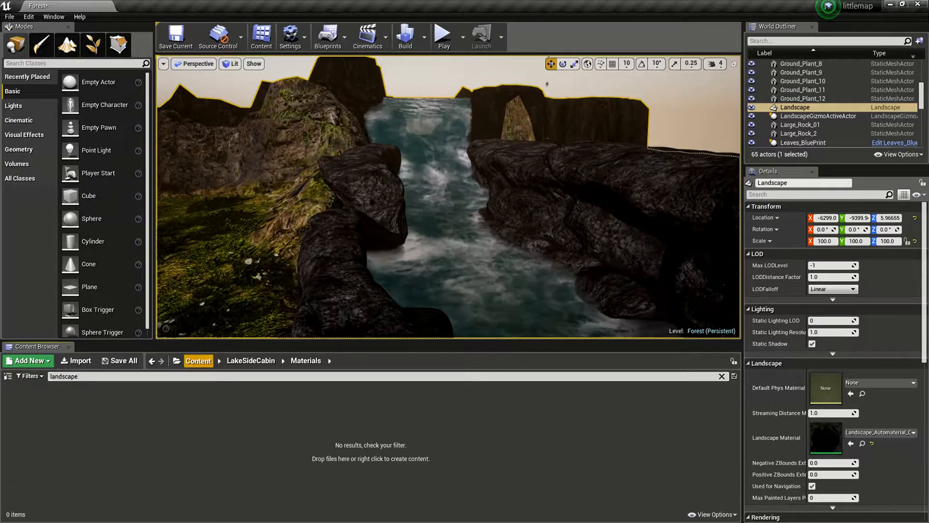
pyautogui.click(198, 361)
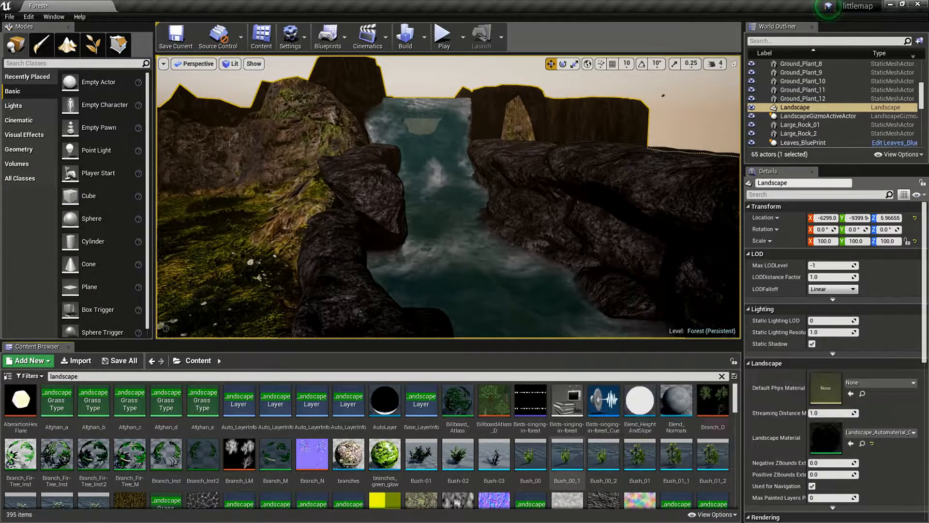
pyautogui.scroll(-1, 678, 421)
pyautogui.scroll(-1, 678, 425)
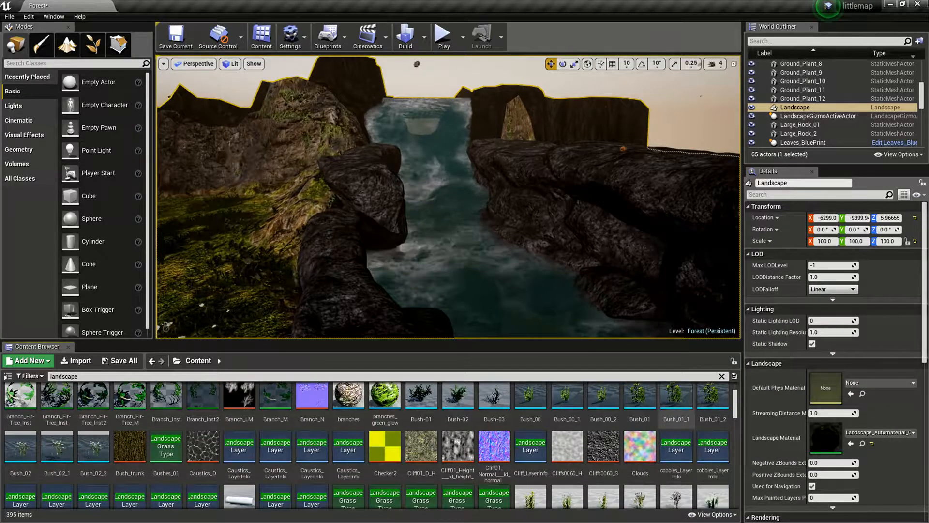
pyautogui.scroll(-5, 677, 416)
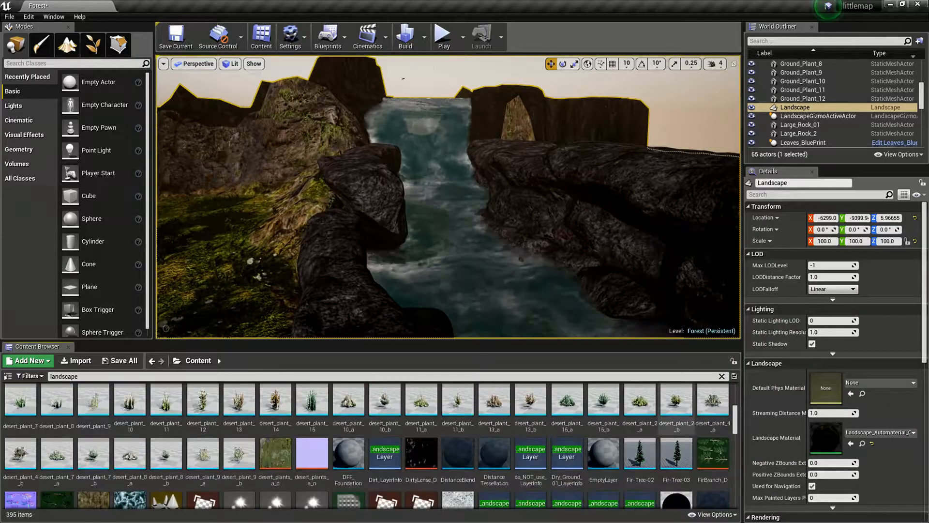
pyautogui.scroll(-5, 677, 412)
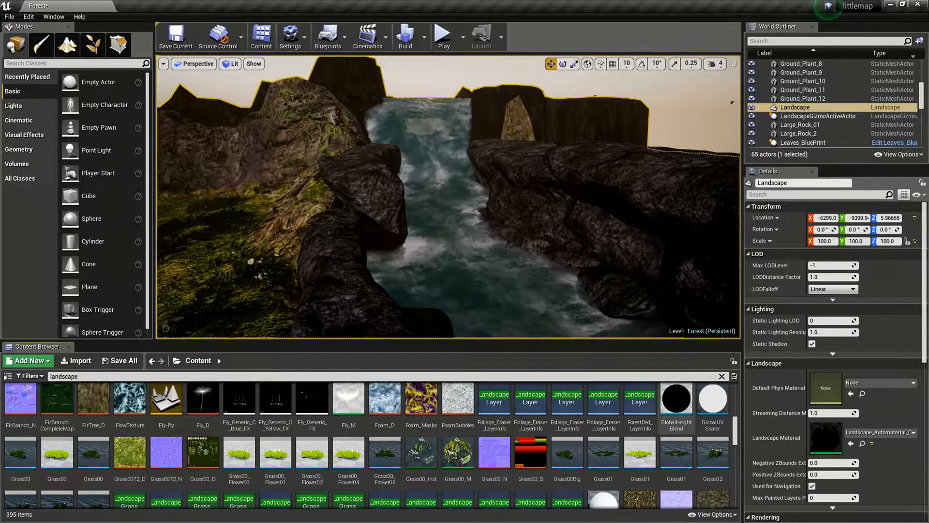
pyautogui.scroll(-1, 677, 407)
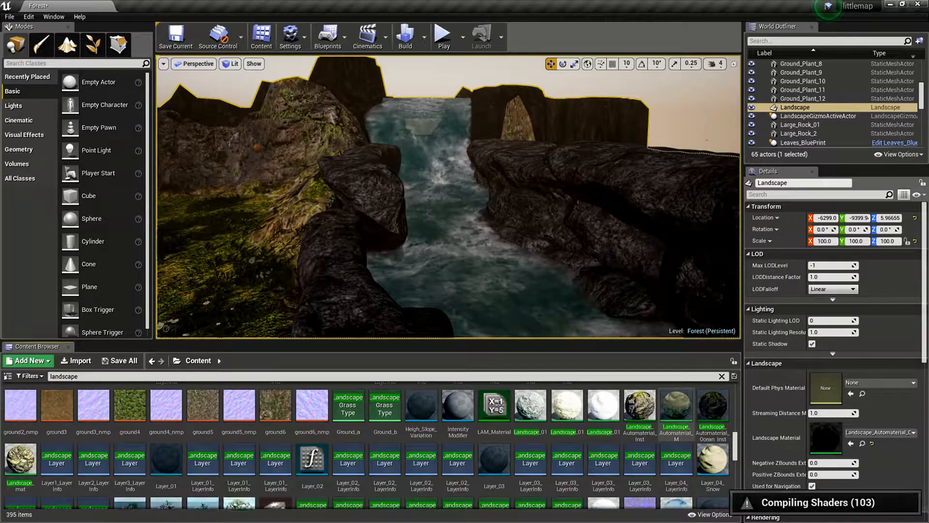
pyautogui.scroll(-3, 676, 407)
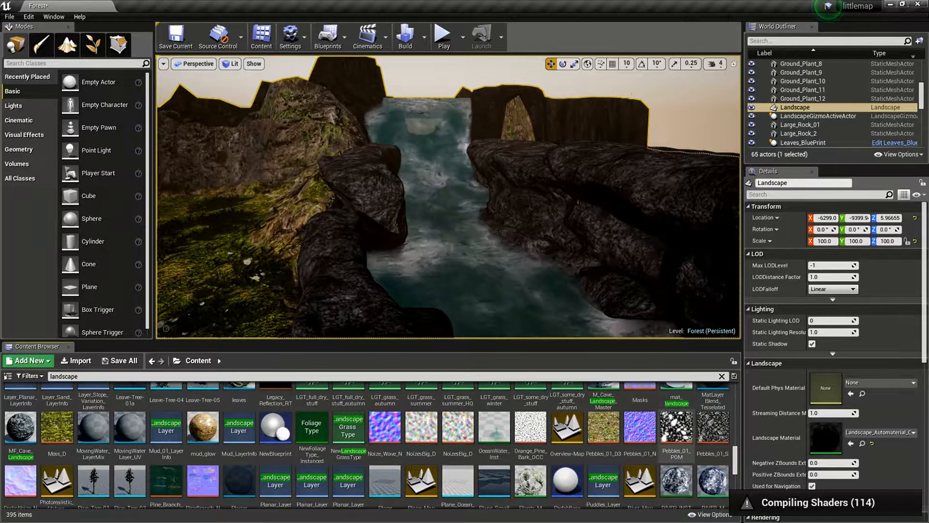
pyautogui.scroll(-2, 677, 412)
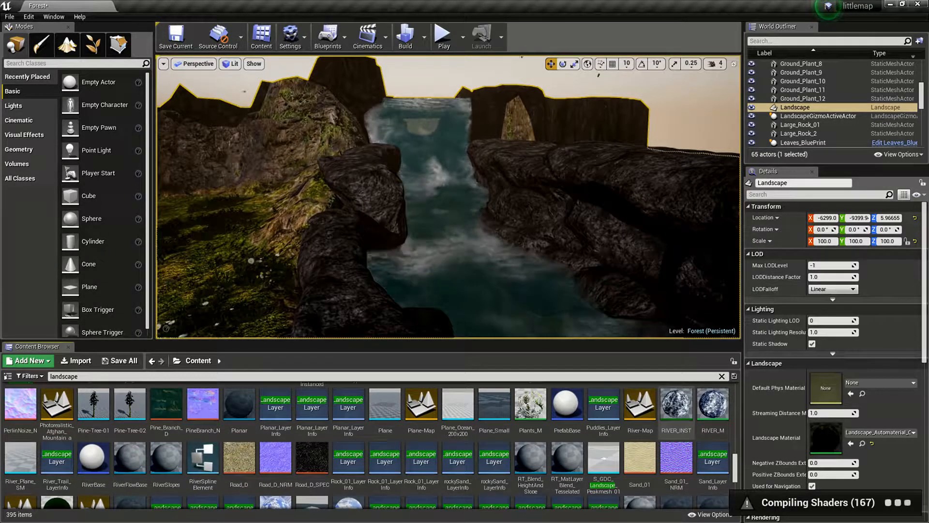
pyautogui.scroll(-5, 677, 411)
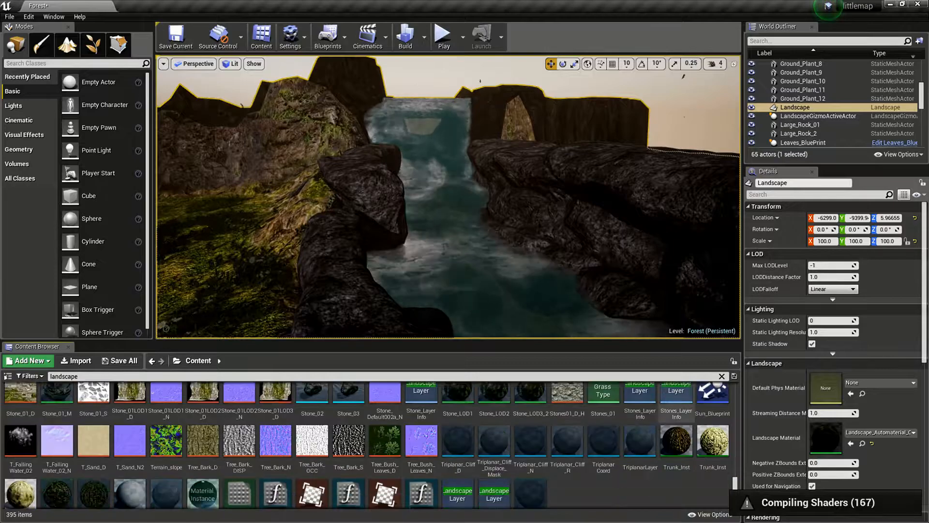
pyautogui.click(722, 376)
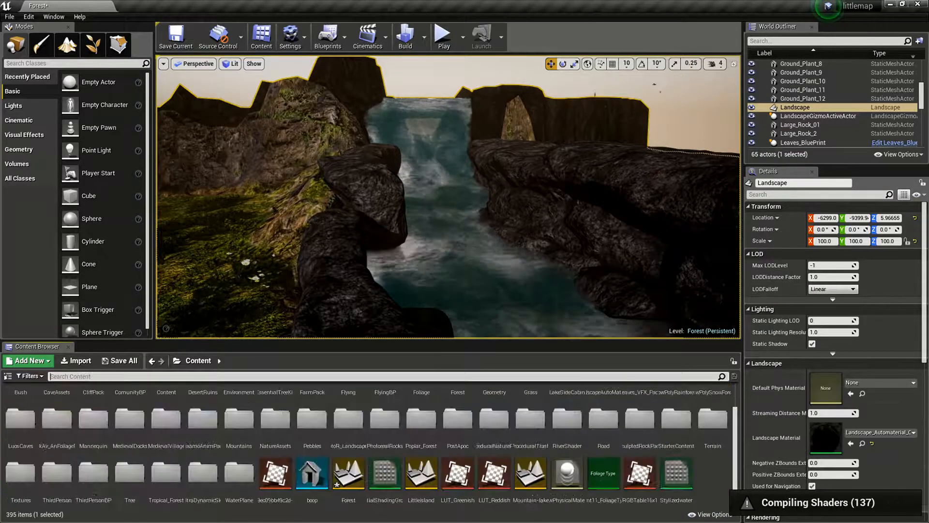
# Examine the terrain around the river, up to the dark gorge with the bright opening
pyautogui.moveTo(448, 204); pyautogui.dragTo(320, 205, button='right')
pyautogui.press('w')
pyautogui.press('w')
pyautogui.press('w')
pyautogui.press('s')
pyautogui.press('s')
pyautogui.press('w')
pyautogui.press('w')
pyautogui.press('w')
pyautogui.press('s')
pyautogui.press('w')
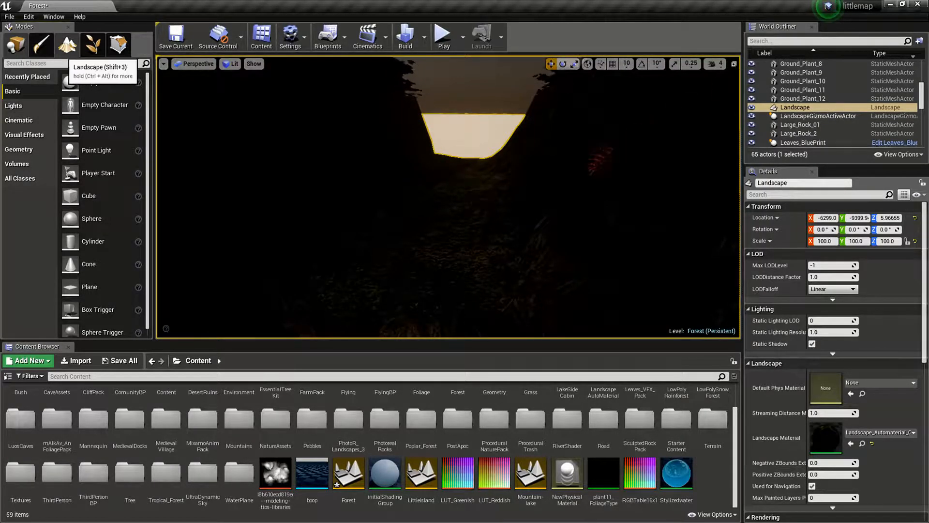
# Switch to landscape editing and reshape the terrain at the dark gorge's opening with the Sculpt tool
pyautogui.click(67, 45)
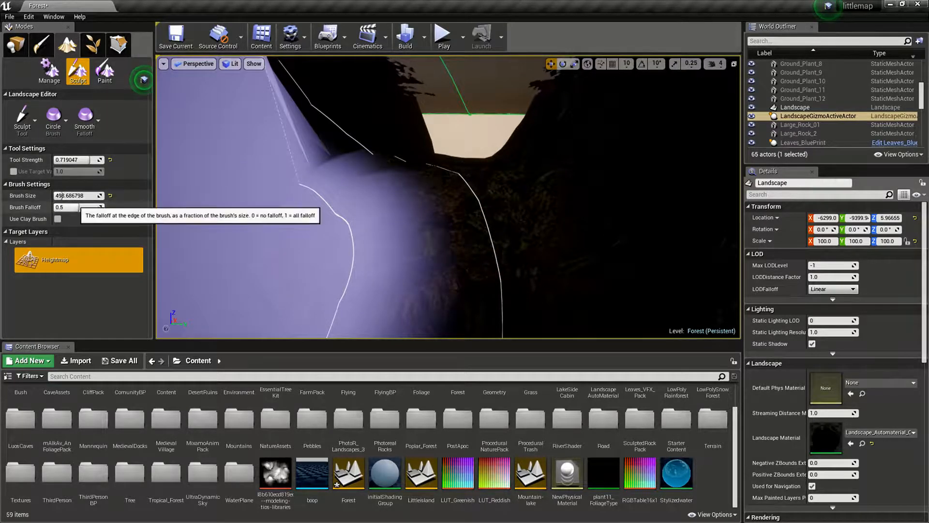
pyautogui.press('w')
pyautogui.moveTo(448, 197); pyautogui.dragTo(451, 172, button='right')
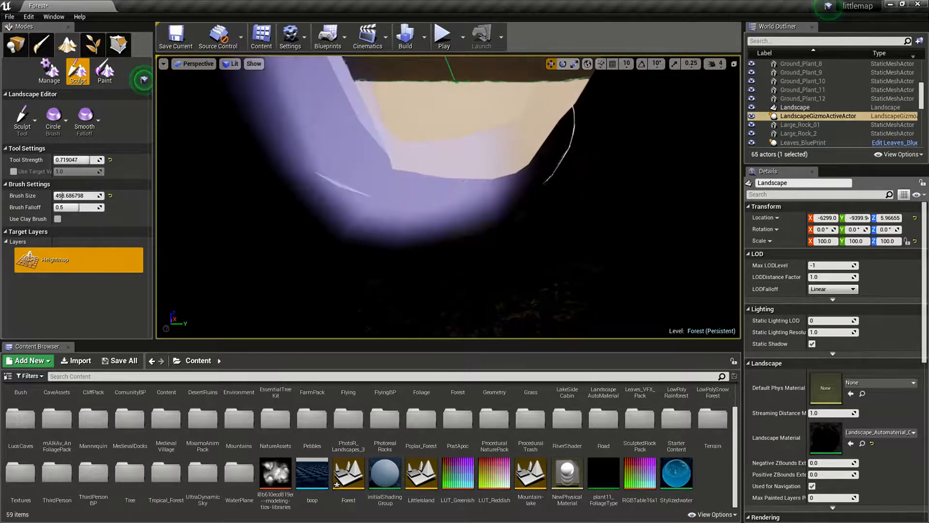
pyautogui.moveTo(435, 169)
pyautogui.mouseDown()
pyautogui.moveTo(416, 145)
pyautogui.moveTo(421, 121)
pyautogui.moveTo(436, 251)
pyautogui.mouseUp()
pyautogui.press('w')
pyautogui.moveTo(448, 197)
pyautogui.mouseDown(button='right')
pyautogui.moveTo(443, 237)
pyautogui.moveTo(459, 246)
pyautogui.moveTo(469, 238)
pyautogui.moveTo(445, 165)
pyautogui.moveTo(438, 217)
pyautogui.moveTo(435, 203)
pyautogui.mouseUp(button='right')
pyautogui.press('s')
pyautogui.press('w')
pyautogui.moveTo(397, 160)
pyautogui.mouseDown(button='right')
pyautogui.moveTo(399, 145)
pyautogui.moveTo(394, 205)
pyautogui.moveTo(401, 165)
pyautogui.moveTo(414, 208)
pyautogui.moveTo(305, 198)
pyautogui.mouseUp(button='right')
pyautogui.press('s')
pyautogui.press('s')
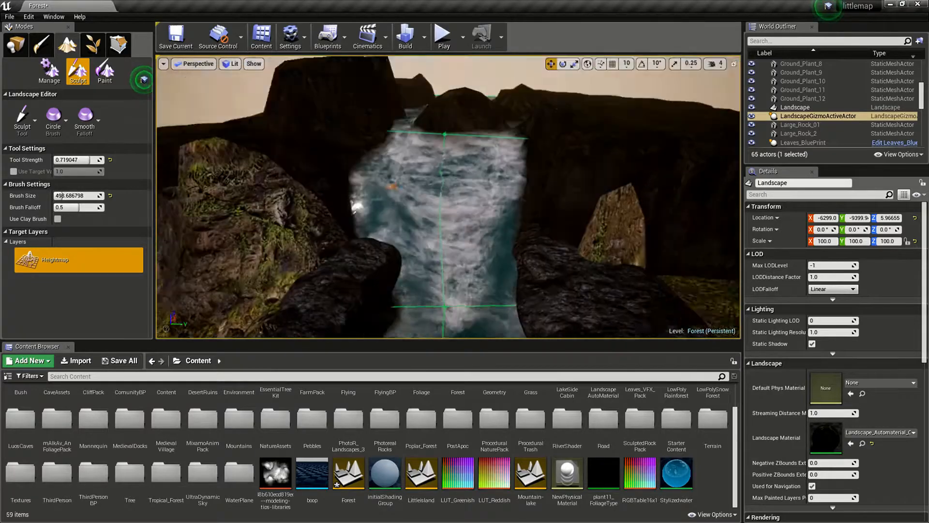
# Flatten the rocky mound in the riverbed above the waterfall using the Flatten tool
pyautogui.press('w')
pyautogui.moveTo(448, 196); pyautogui.dragTo(528, 249, button='right')
pyautogui.moveTo(426, 215); pyautogui.dragTo(399, 216, button='right')
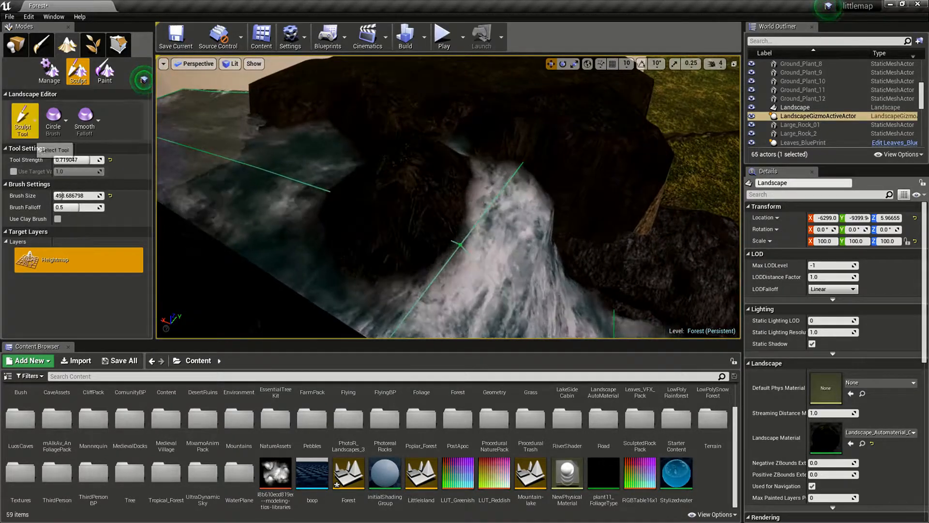
pyautogui.click(22, 120)
pyautogui.click(58, 224)
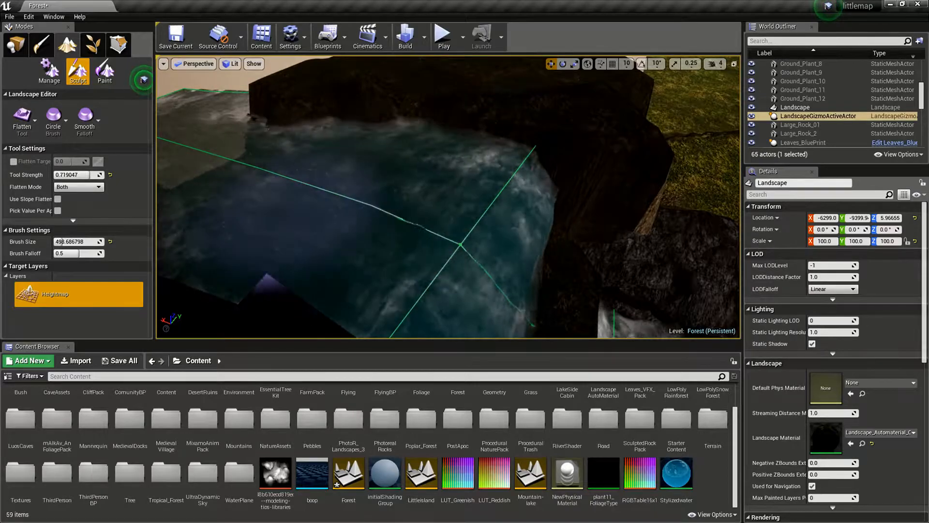
# Smooth the steep rock wall across the waterfall using the landscape Smooth tool
pyautogui.moveTo(426, 216)
pyautogui.mouseDown(button='right')
pyautogui.moveTo(421, 247)
pyautogui.moveTo(355, 227)
pyautogui.mouseUp(button='right')
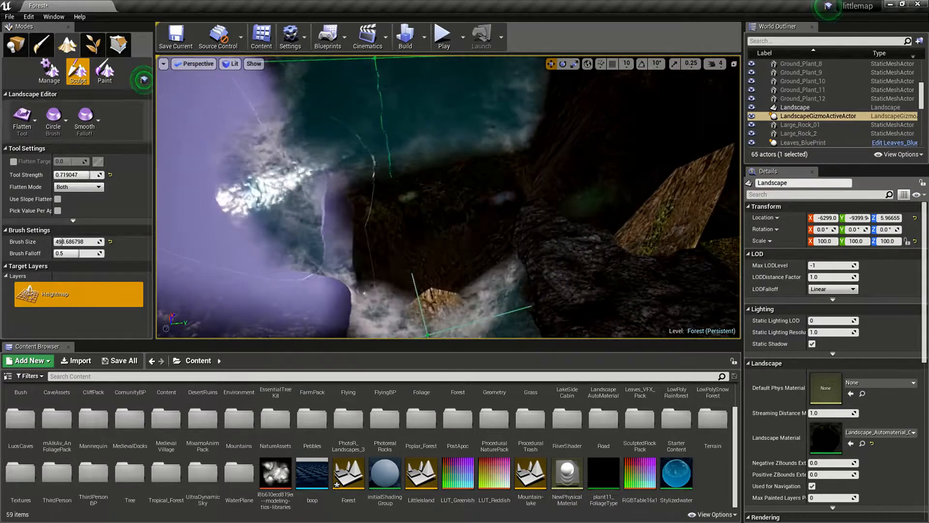
pyautogui.click(22, 119)
pyautogui.click(61, 190)
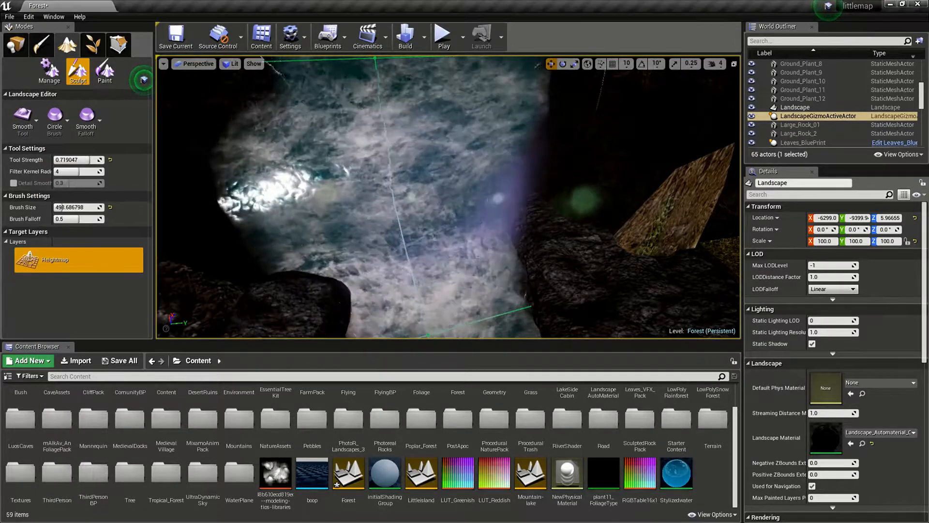
pyautogui.moveTo(508, 194)
pyautogui.mouseDown(button='right')
pyautogui.moveTo(508, 159)
pyautogui.moveTo(503, 196)
pyautogui.moveTo(500, 140)
pyautogui.moveTo(488, 128)
pyautogui.moveTo(465, 169)
pyautogui.moveTo(450, 160)
pyautogui.moveTo(518, 181)
pyautogui.moveTo(542, 150)
pyautogui.moveTo(513, 193)
pyautogui.moveTo(469, 189)
pyautogui.mouseUp(button='right')
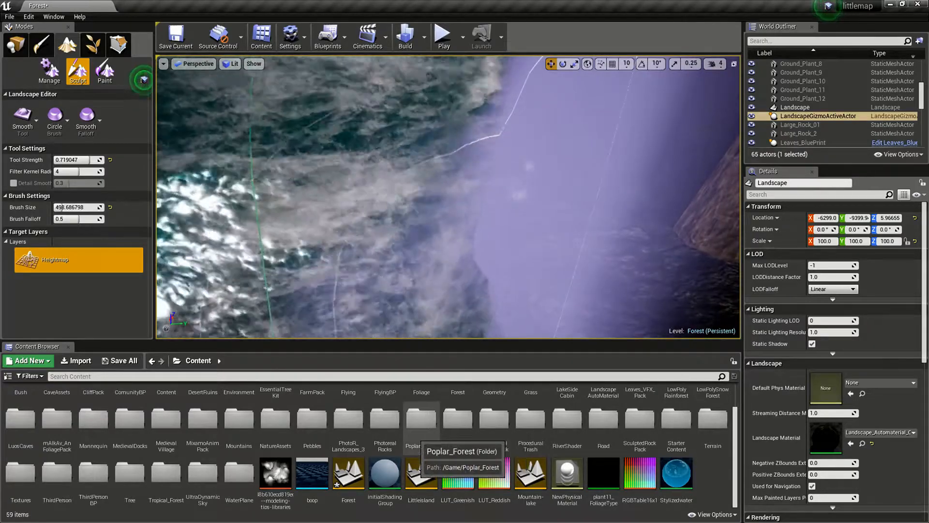
# Place the ForestRock8 mesh from the PhotorealRocks meshes in the flowing water of the waterfall
pyautogui.doubleClick(384, 418)
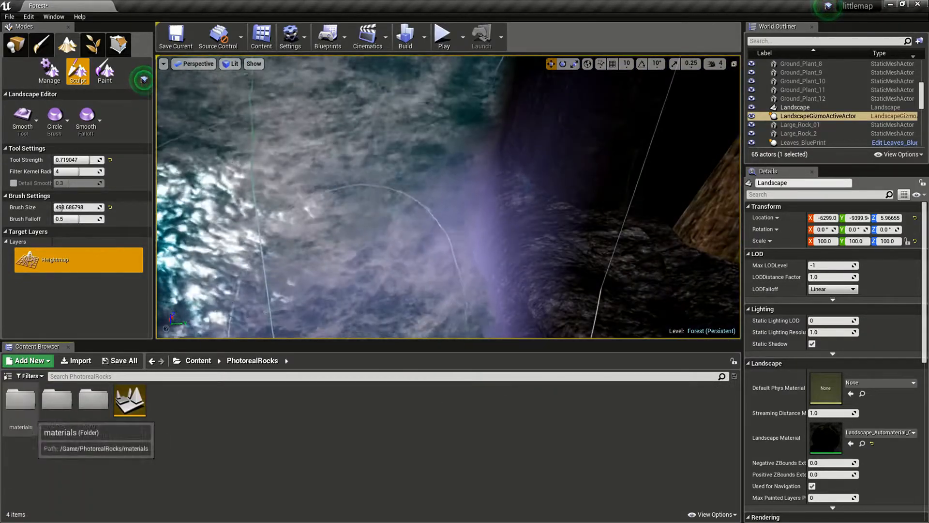
pyautogui.doubleClick(21, 401)
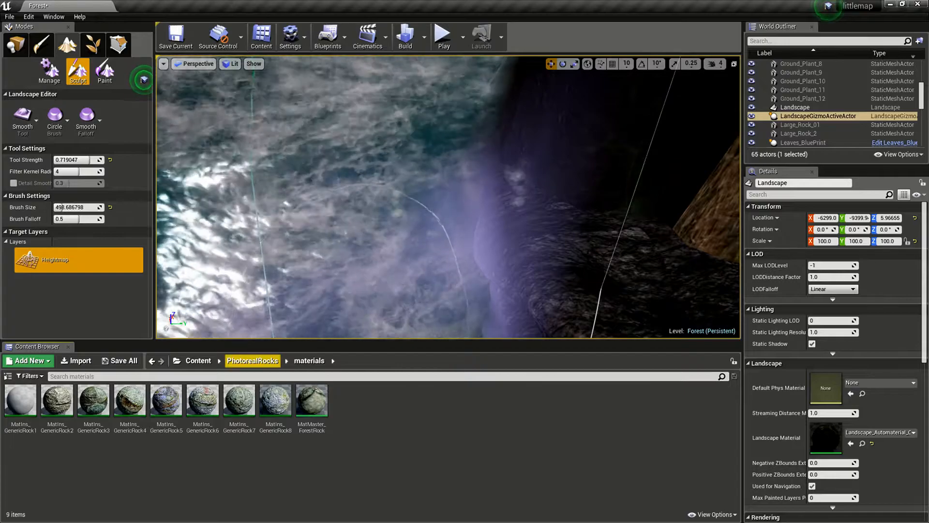
pyautogui.click(252, 361)
pyautogui.doubleClick(58, 416)
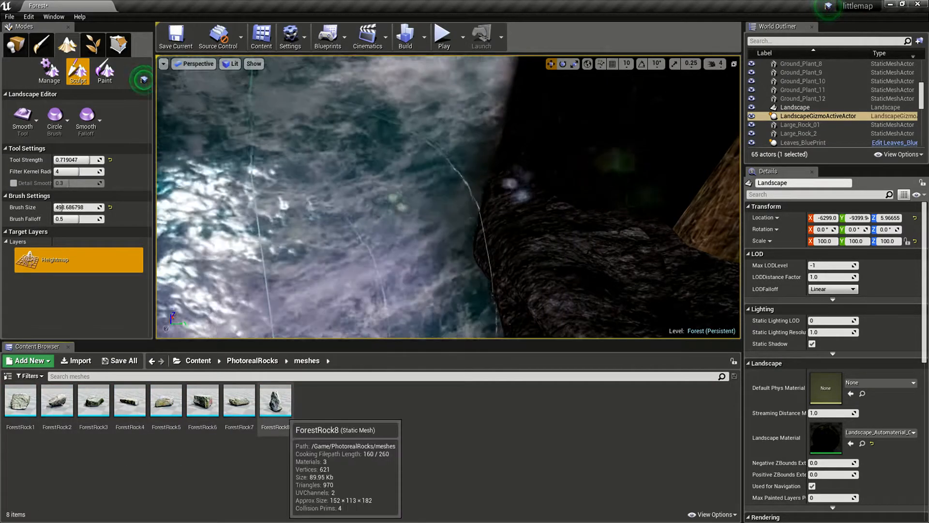
pyautogui.click(276, 404)
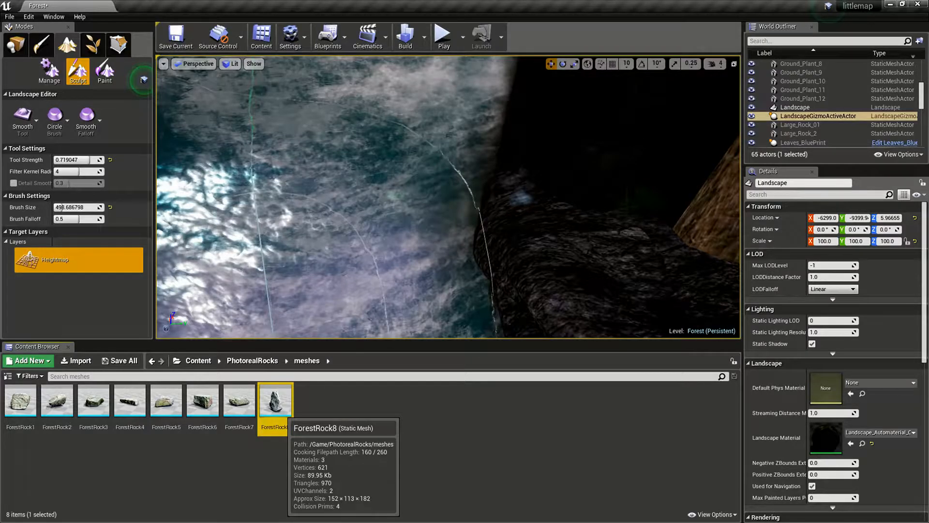
pyautogui.moveTo(275, 407); pyautogui.dragTo(320, 227)
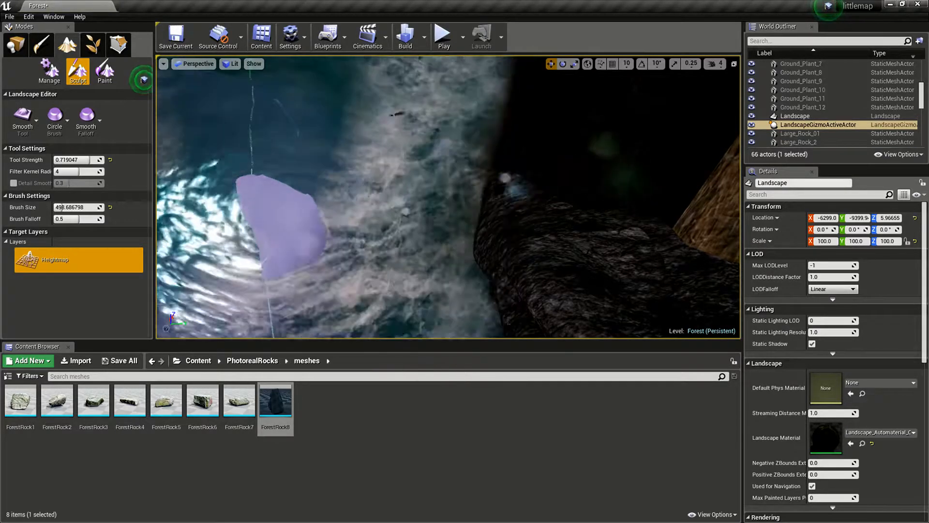
# Scale the ForestRock8 in the waterfall to about 1.65 × 3.15 × 1.65 and reposition and rotate it to lie across the flow
pyautogui.click(15, 45)
pyautogui.moveTo(309, 198); pyautogui.dragTo(343, 184, button='right')
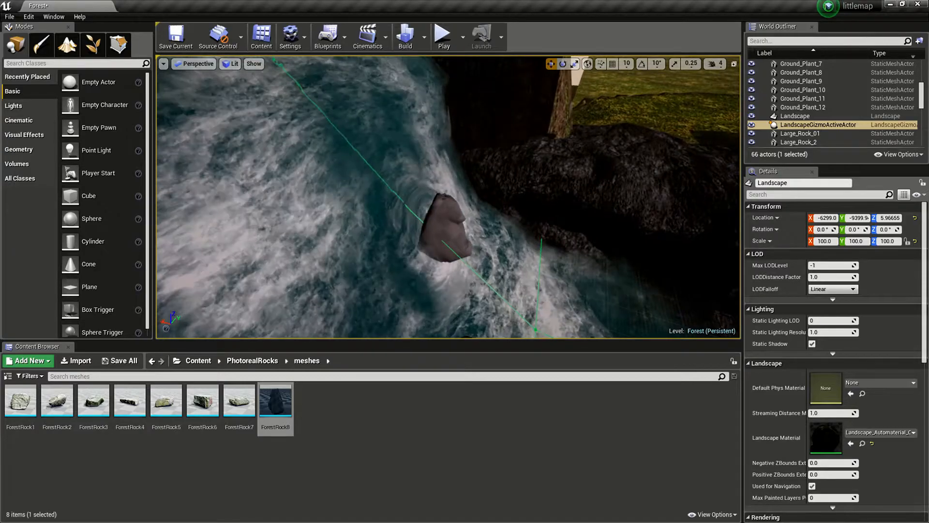
pyautogui.click(446, 231)
pyautogui.click(574, 63)
pyautogui.click(563, 64)
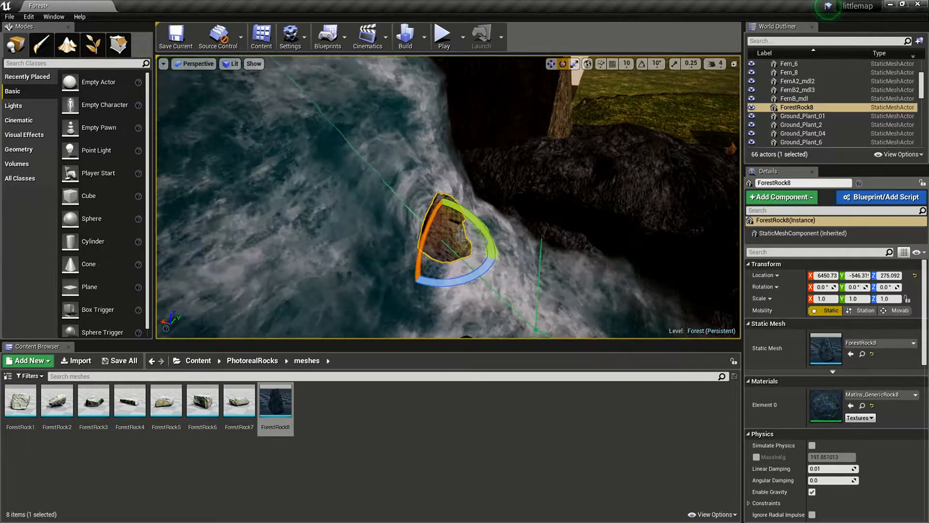
pyautogui.moveTo(423, 230); pyautogui.dragTo(433, 199)
pyautogui.press('w')
pyautogui.moveTo(423, 234)
pyautogui.mouseDown()
pyautogui.moveTo(393, 227)
pyautogui.moveTo(418, 233)
pyautogui.mouseUp()
pyautogui.moveTo(418, 233); pyautogui.dragTo(348, 183, button='right')
pyautogui.press('s')
pyautogui.press('w')
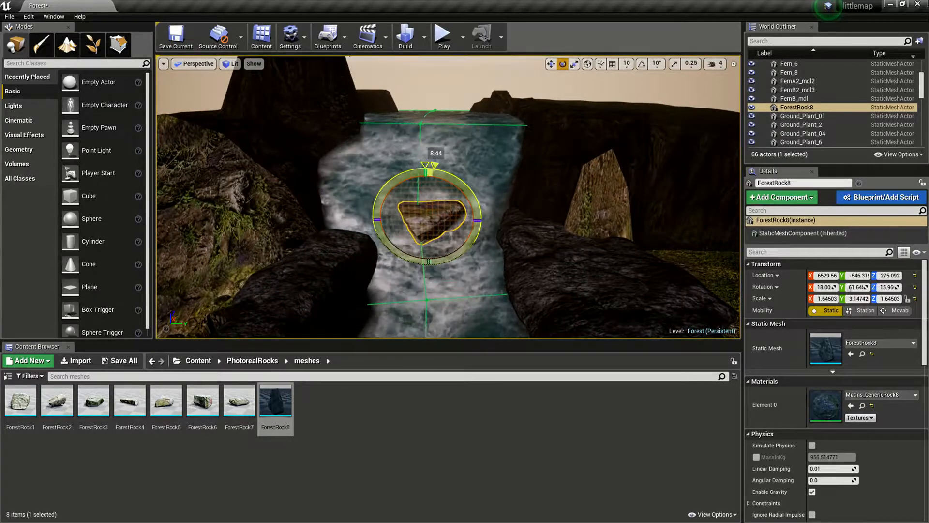
# Play-test the level from the rock bank beside the waterfall and end the play session
pyautogui.moveTo(454, 189); pyautogui.dragTo(434, 226, button='right')
pyautogui.press('d')
pyautogui.rightClick(488, 154)
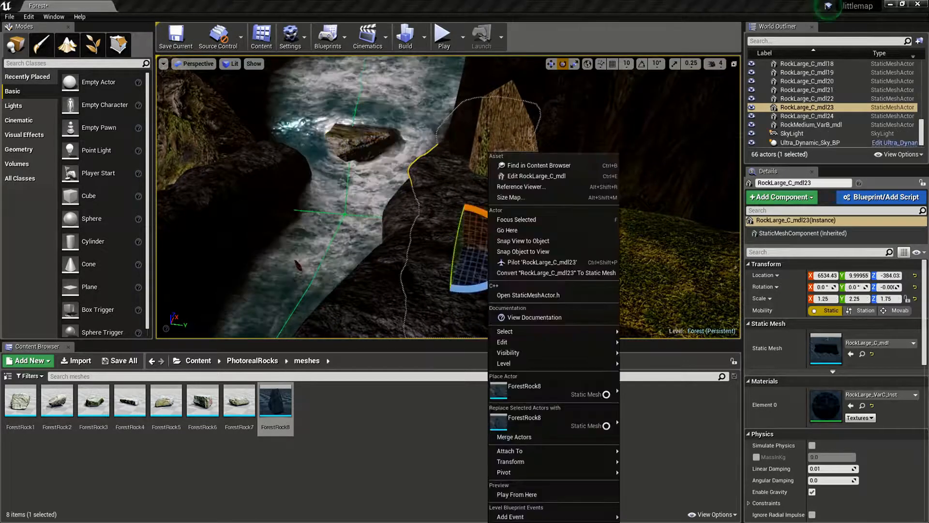
pyautogui.click(517, 494)
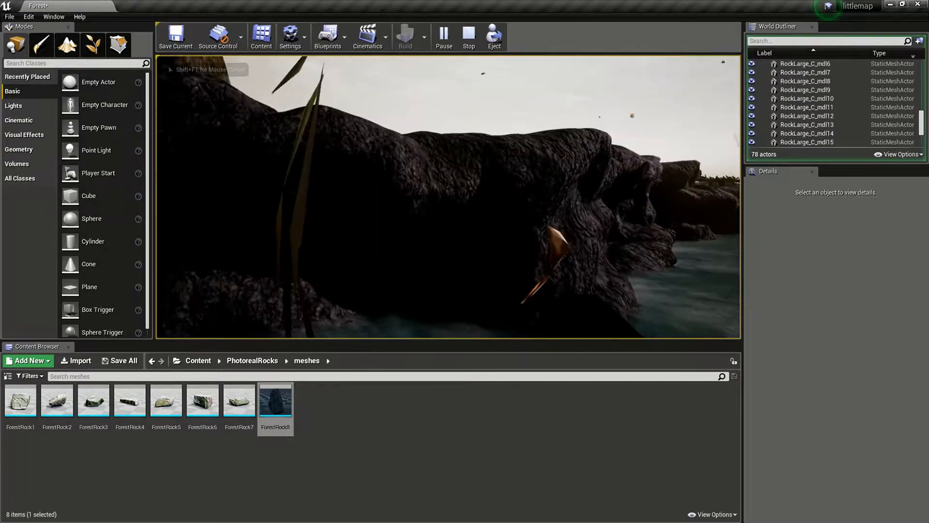
pyautogui.press('Escape')
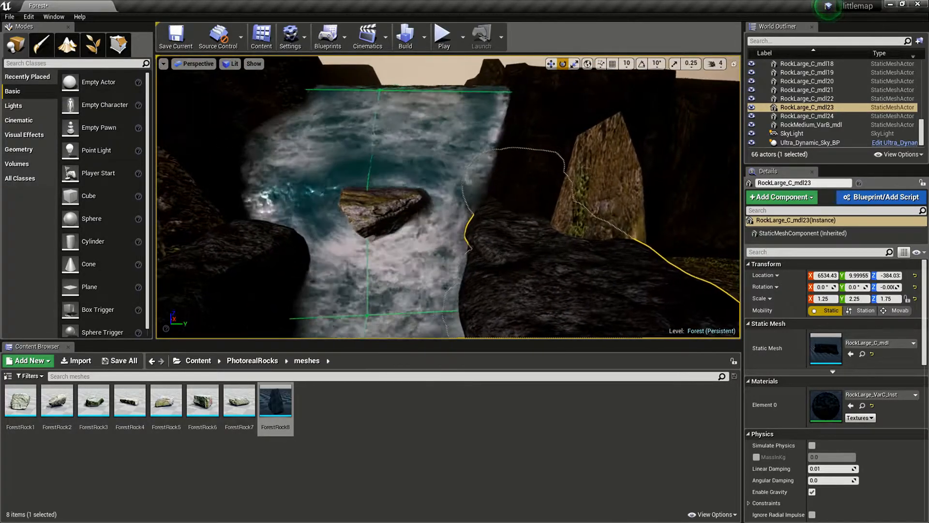
# Filter the whole Content folder to show only Particle System assets
pyautogui.moveTo(448, 197); pyautogui.dragTo(469, 287, button='right')
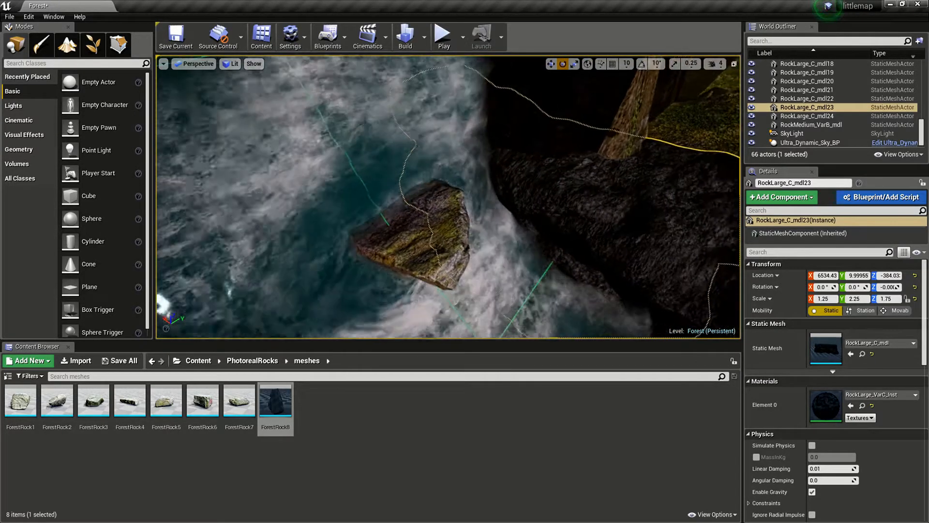
pyautogui.click(199, 361)
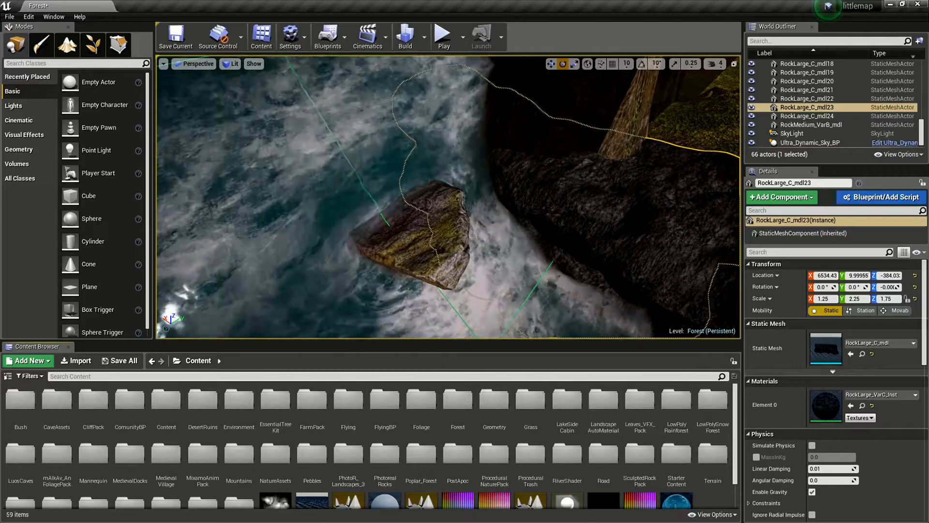
pyautogui.click(30, 376)
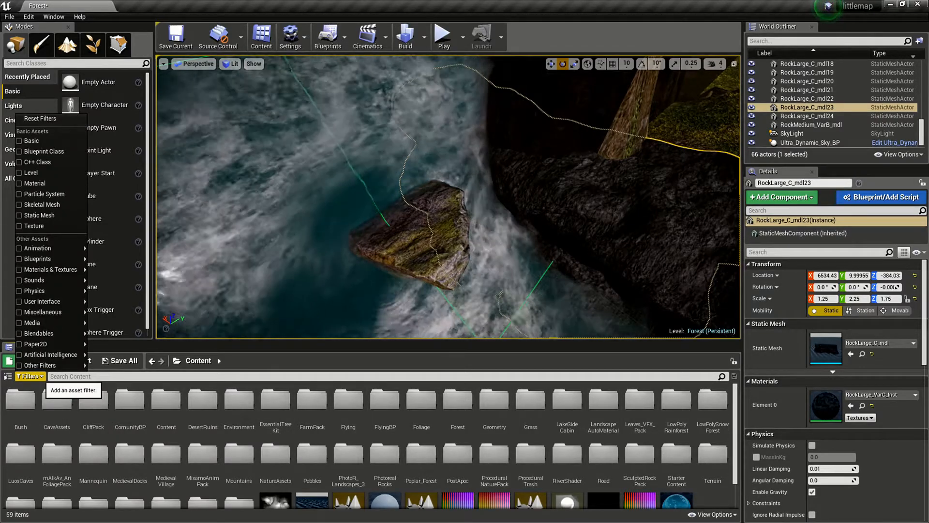
pyautogui.click(44, 194)
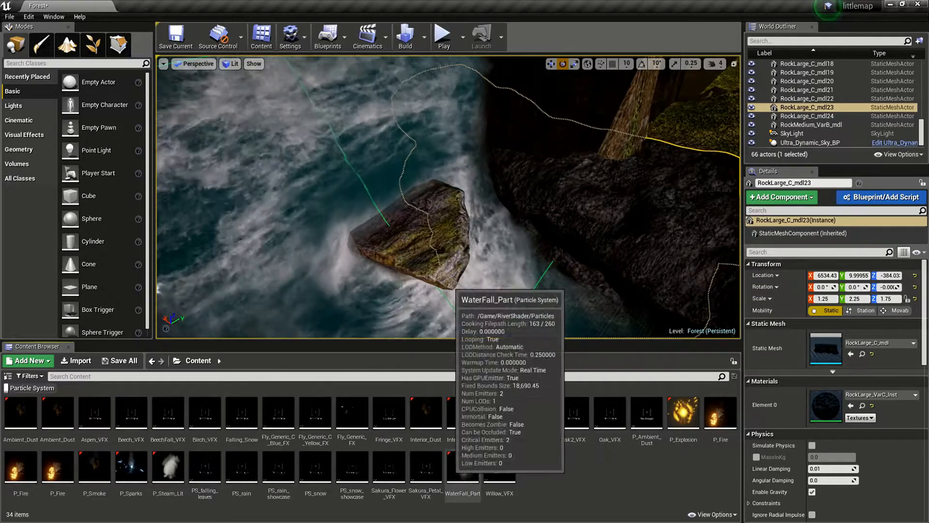
# Place a WaterFall_Part emitter beside the waterfall rock and duplicate it three times around and below the rock
pyautogui.moveTo(463, 467); pyautogui.dragTo(307, 287)
pyautogui.moveTo(308, 287); pyautogui.dragTo(305, 246, button='right')
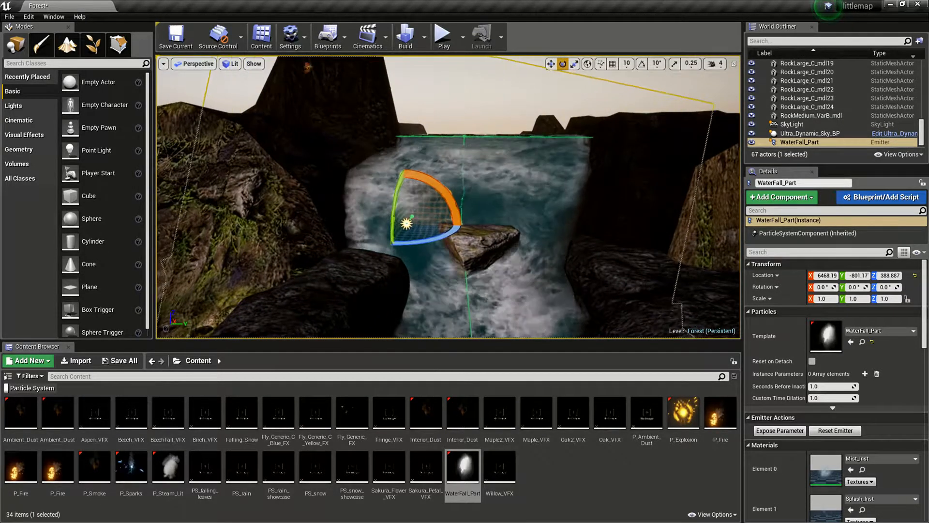
pyautogui.keyDown('alt'); pyautogui.moveTo(441, 226); pyautogui.dragTo(471, 233); pyautogui.keyUp('alt')
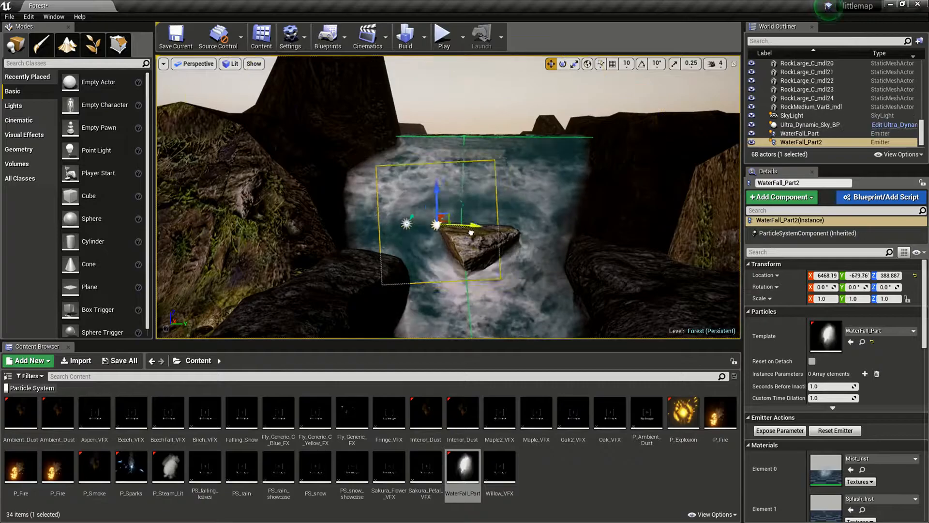
pyautogui.keyDown('alt'); pyautogui.moveTo(556, 238); pyautogui.dragTo(552, 232); pyautogui.keyUp('alt')
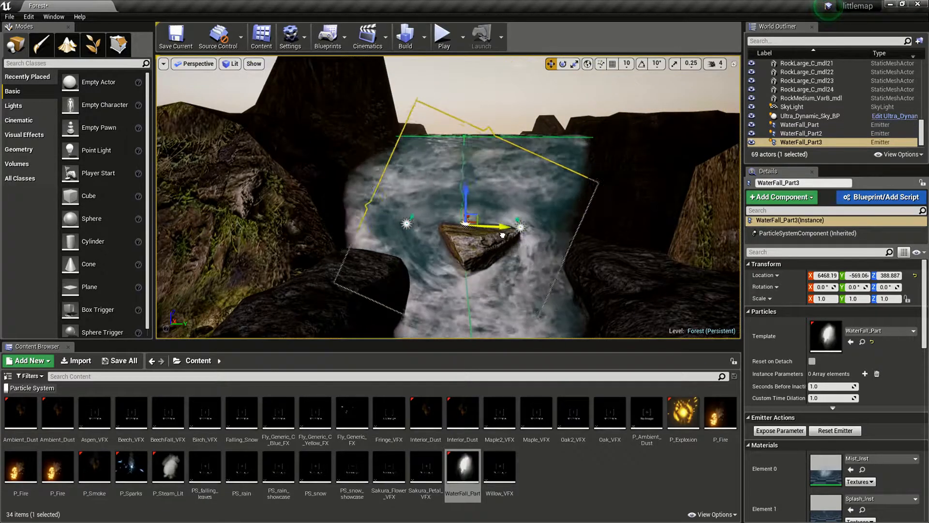
pyautogui.keyDown('alt'); pyautogui.moveTo(463, 203); pyautogui.dragTo(478, 281); pyautogui.keyUp('alt')
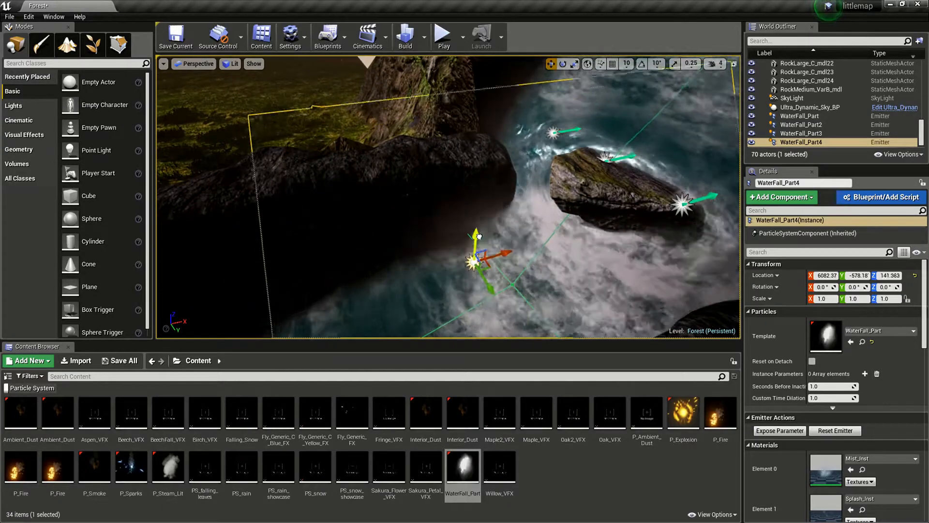
pyautogui.moveTo(620, 178); pyautogui.dragTo(508, 164, button='right')
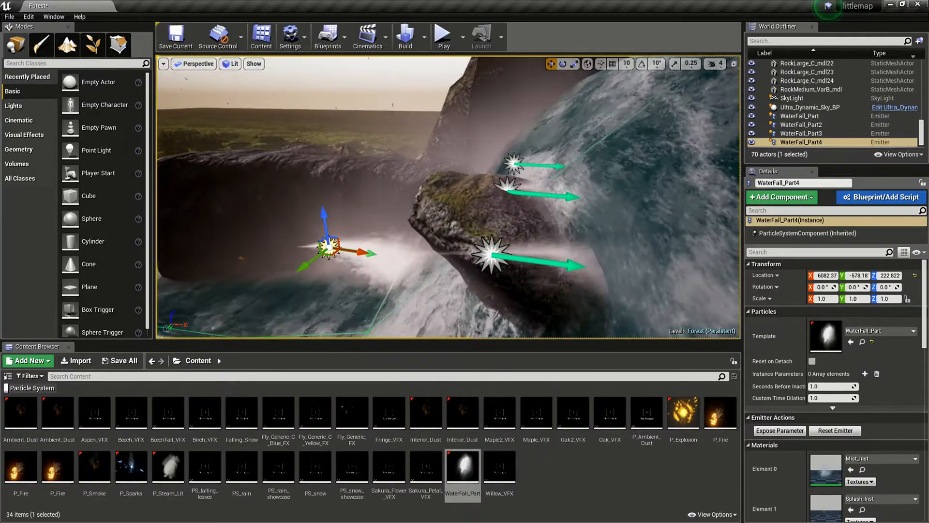
# Delete all four WaterFall_Part emitters from the level
pyautogui.click(800, 116)
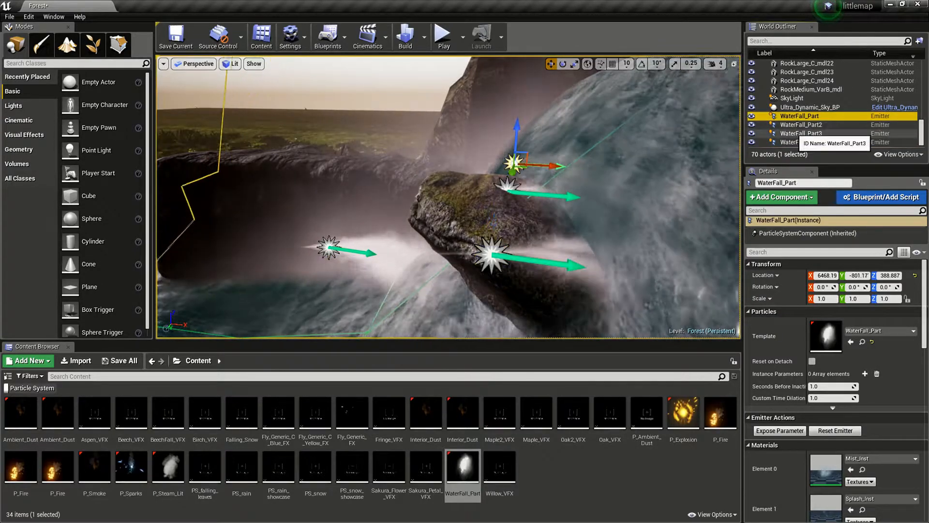
pyautogui.keyDown('shift'); pyautogui.click(800, 142); pyautogui.keyUp('shift')
pyautogui.press('Delete')
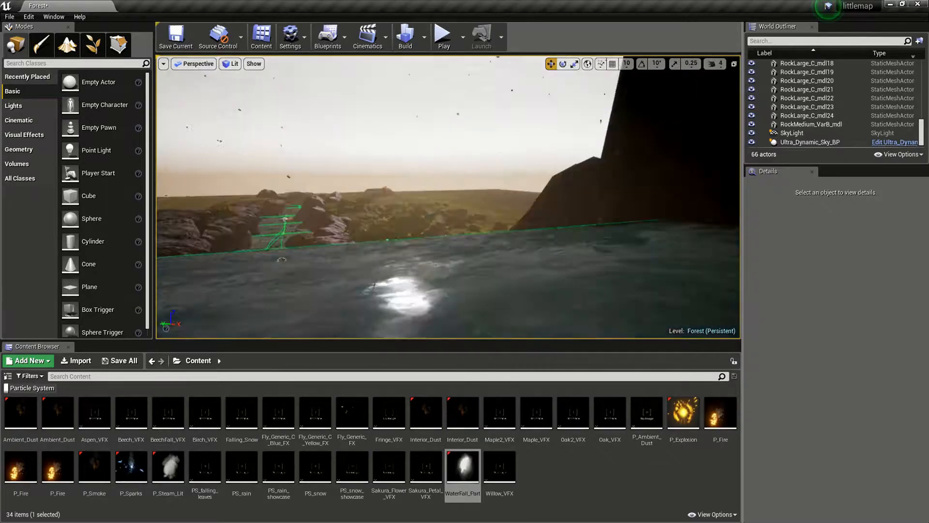
# Place a WaterFall_Part emitter just above the waterfall rock and set its Z rotation to 167°
pyautogui.moveTo(448, 197); pyautogui.dragTo(599, 242, button='right')
pyautogui.moveTo(464, 470)
pyautogui.mouseDown()
pyautogui.moveTo(430, 210)
pyautogui.moveTo(405, 182)
pyautogui.moveTo(339, 200)
pyautogui.moveTo(353, 212)
pyautogui.mouseUp()
pyautogui.press('e')
pyautogui.moveTo(353, 212); pyautogui.dragTo(387, 286, button='right')
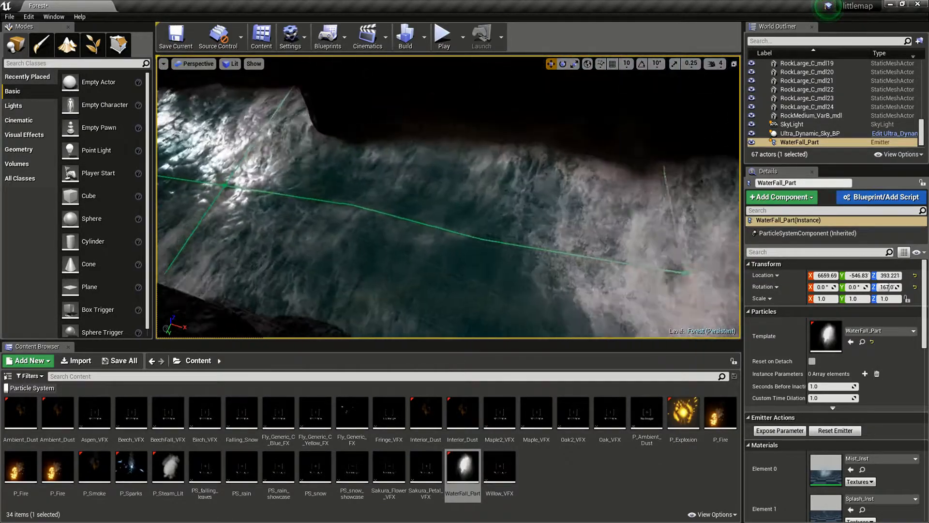
# Duplicate the WaterFall_Part emitter sideways to the other end of the waterfall rock, at about Y -720
pyautogui.moveTo(436, 218); pyautogui.dragTo(576, 159, button='right')
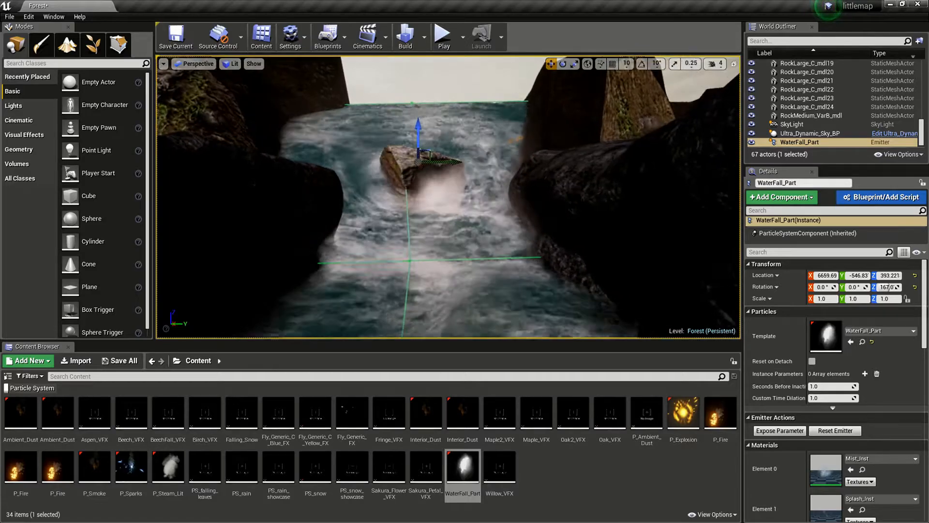
pyautogui.moveTo(448, 199); pyautogui.dragTo(438, 176, button='right')
pyautogui.keyDown('alt'); pyautogui.moveTo(461, 183); pyautogui.dragTo(446, 183); pyautogui.keyUp('alt')
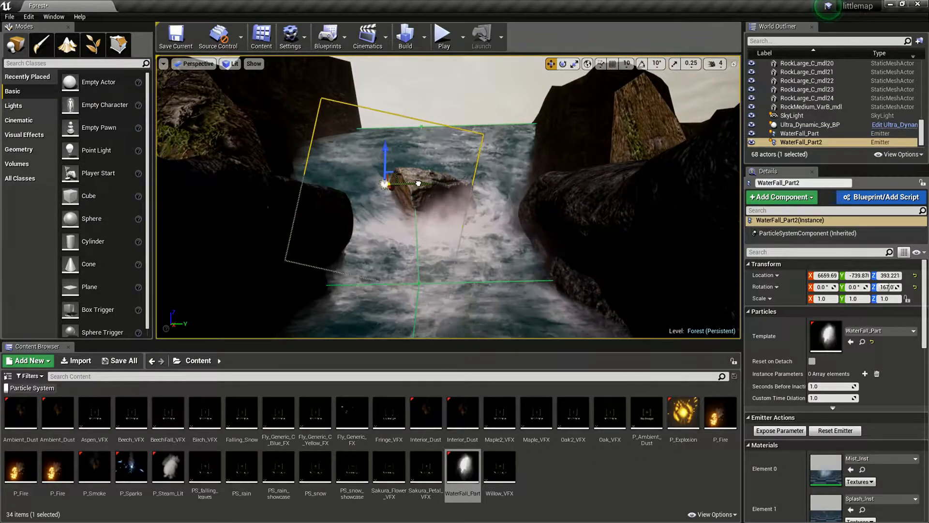
pyautogui.press('w')
pyautogui.moveTo(435, 203); pyautogui.dragTo(341, 247, button='right')
pyautogui.press('w')
pyautogui.press('w')
pyautogui.press('s')
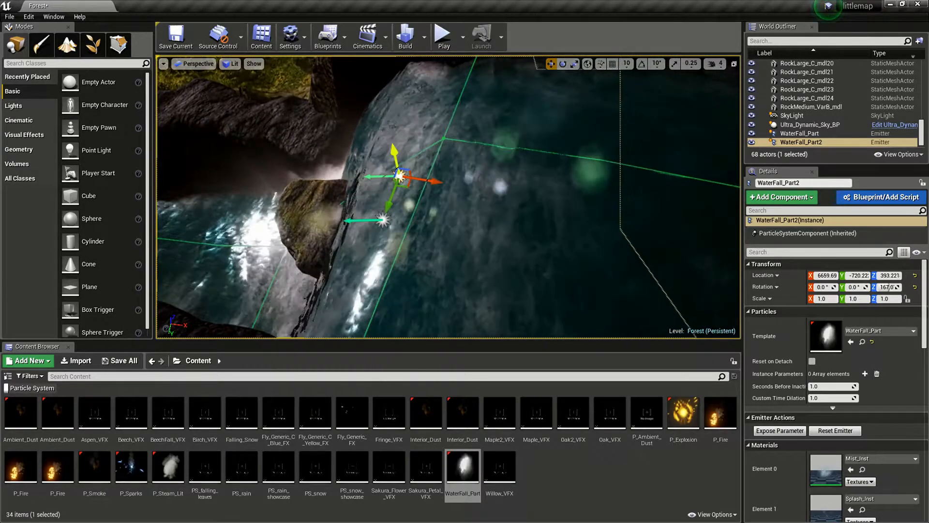
# Duplicate the emitter up to the waterfall's crest and copy it repeatedly into a row of seven across the water
pyautogui.keyDown('alt'); pyautogui.moveTo(394, 155); pyautogui.dragTo(477, 66); pyautogui.keyUp('alt')
pyautogui.press('a')
pyautogui.moveTo(477, 65); pyautogui.dragTo(634, 73, button='right')
pyautogui.moveTo(473, 100); pyautogui.dragTo(610, 112)
pyautogui.moveTo(610, 112); pyautogui.dragTo(605, 89, button='right')
pyautogui.keyDown('alt'); pyautogui.moveTo(587, 128); pyautogui.dragTo(401, 138); pyautogui.keyUp('alt')
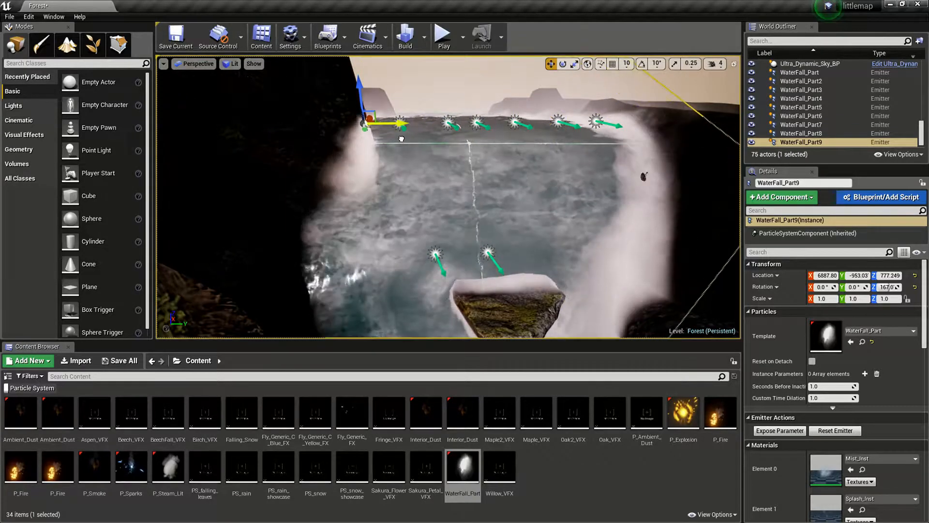
# Play-test the level from the rocks below the waterfall to check the mist, and end the play session
pyautogui.moveTo(401, 139); pyautogui.dragTo(304, 216, button='right')
pyautogui.press('Escape')
pyautogui.rightClick(467, 323)
pyautogui.click(496, 494)
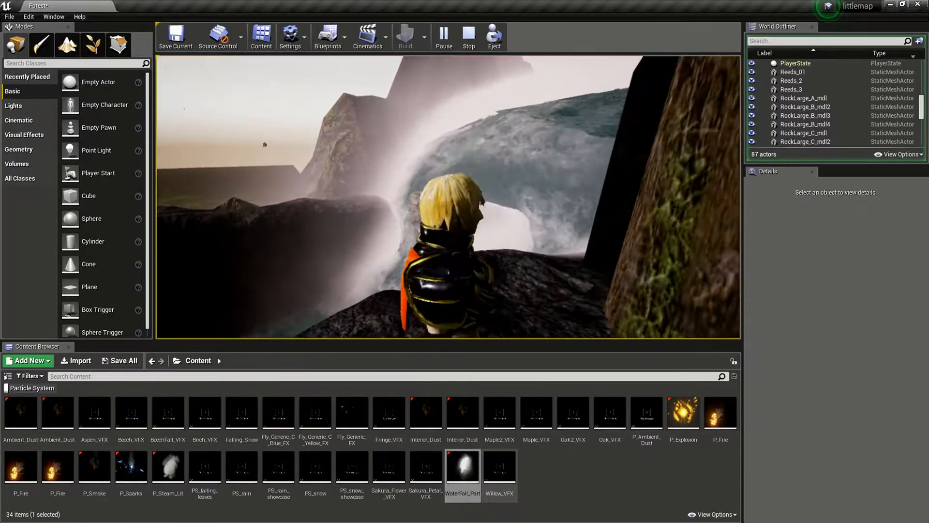
pyautogui.press('Escape')
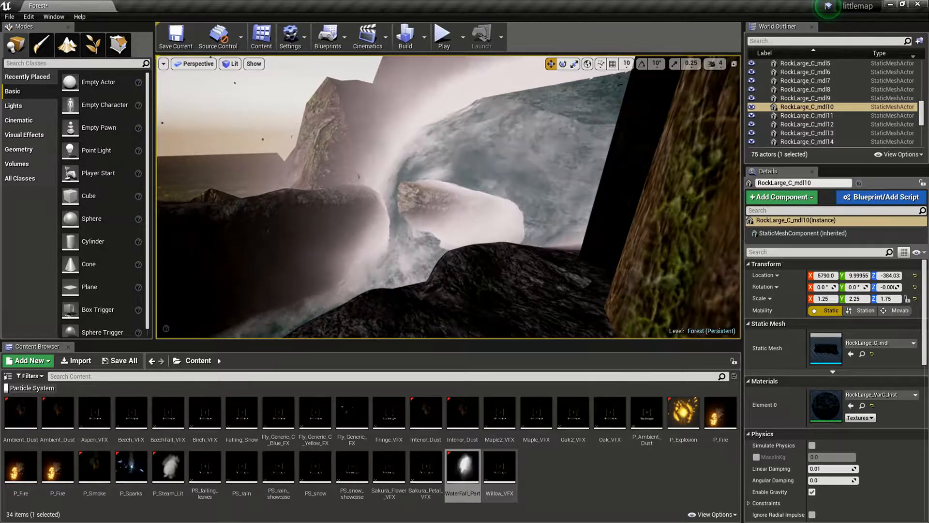
# Turn off the display of Particles Sprite in the viewport
pyautogui.moveTo(448, 196); pyautogui.dragTo(315, 193, button='right')
pyautogui.click(254, 63)
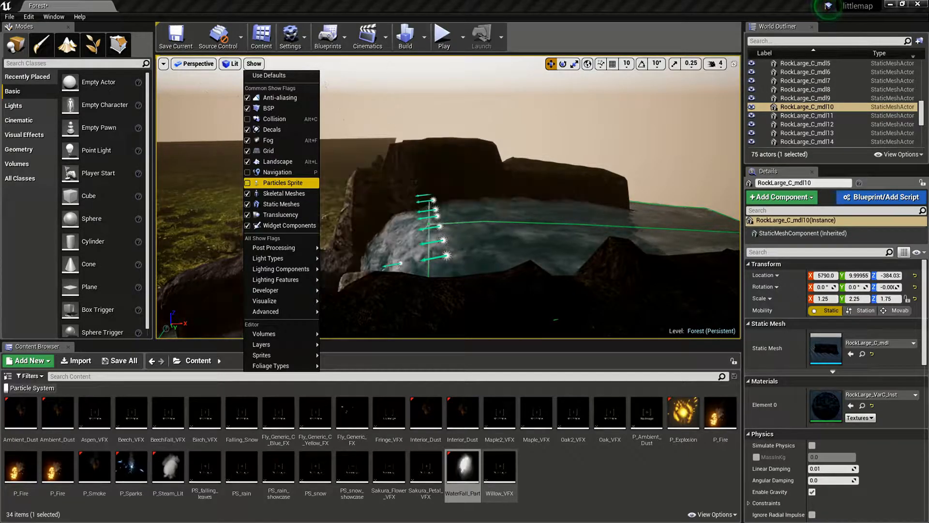
# Thin out the row of emitters along the waterfall's crest by deleting the second, fourth and sixth ones
pyautogui.moveTo(448, 196); pyautogui.dragTo(503, 271, button='right')
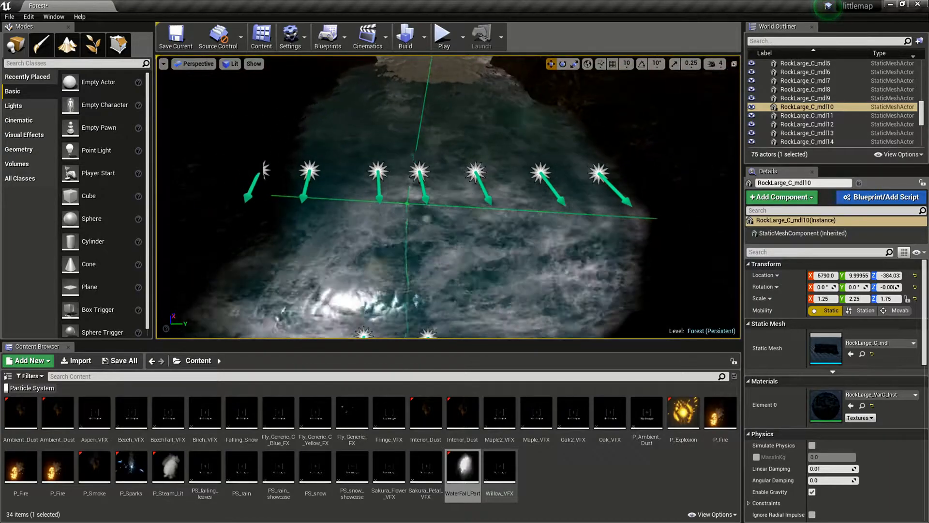
pyautogui.click(419, 172)
pyautogui.press('Delete')
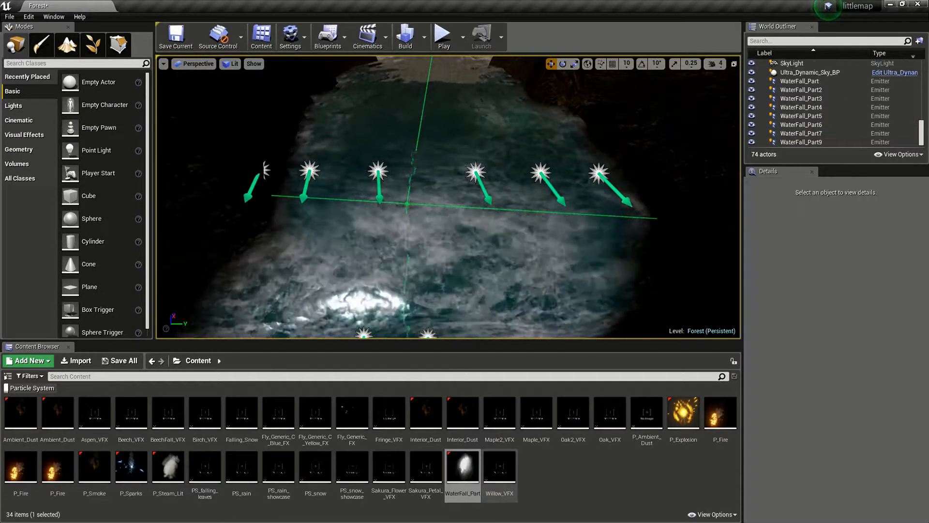
pyautogui.click(309, 171)
pyautogui.press('Delete')
pyautogui.click(540, 172)
pyautogui.press('Delete')
pyautogui.moveTo(540, 172); pyautogui.dragTo(538, 191, button='right')
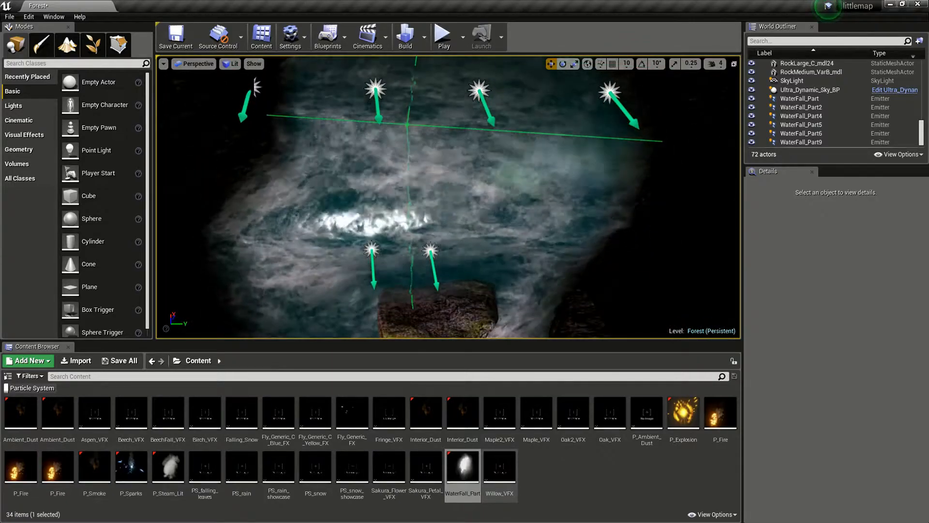
pyautogui.click(538, 188)
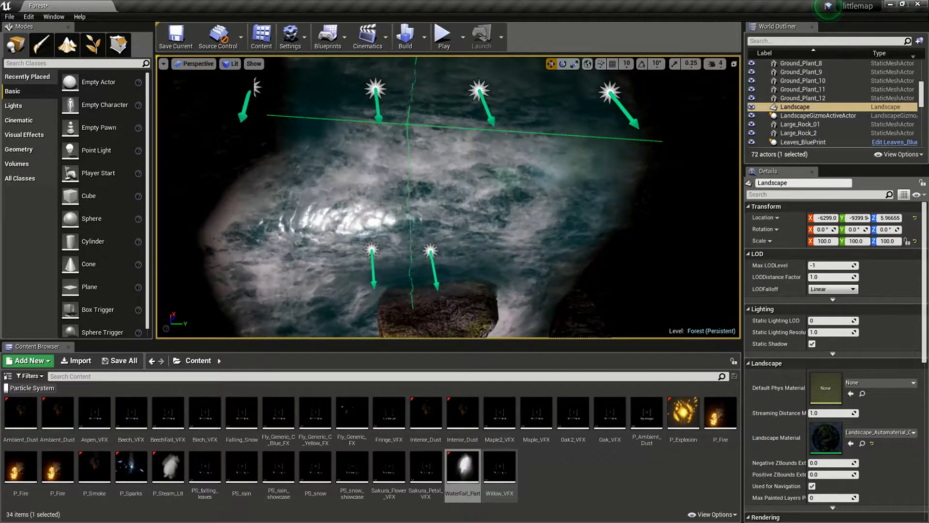
# Move the first WaterFall_Part emitter to the far end of the waterfall rock, at about Y -397 and Z 371, and clear the selection
pyautogui.moveTo(538, 189); pyautogui.dragTo(428, 220, button='right')
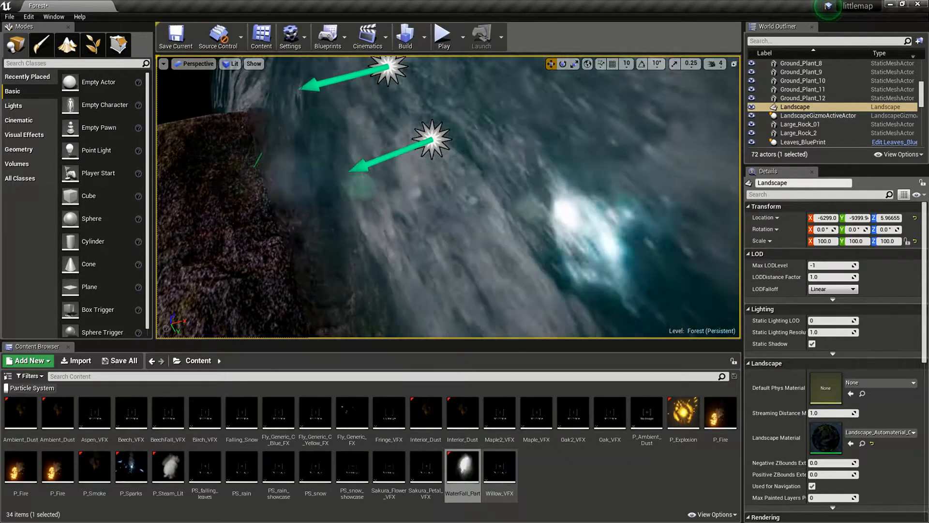
pyautogui.scroll(-8, 832, 104)
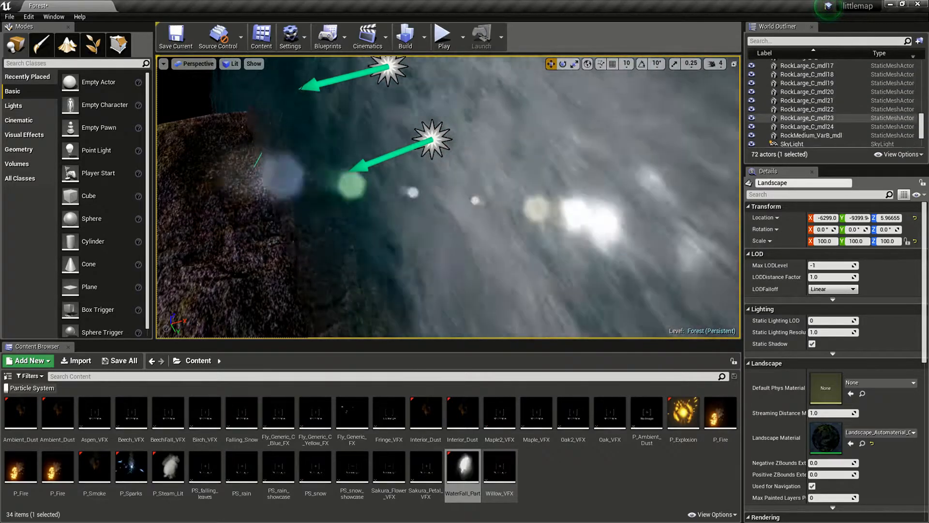
pyautogui.scroll(-2, 833, 104)
pyautogui.click(801, 124)
pyautogui.doubleClick(799, 98)
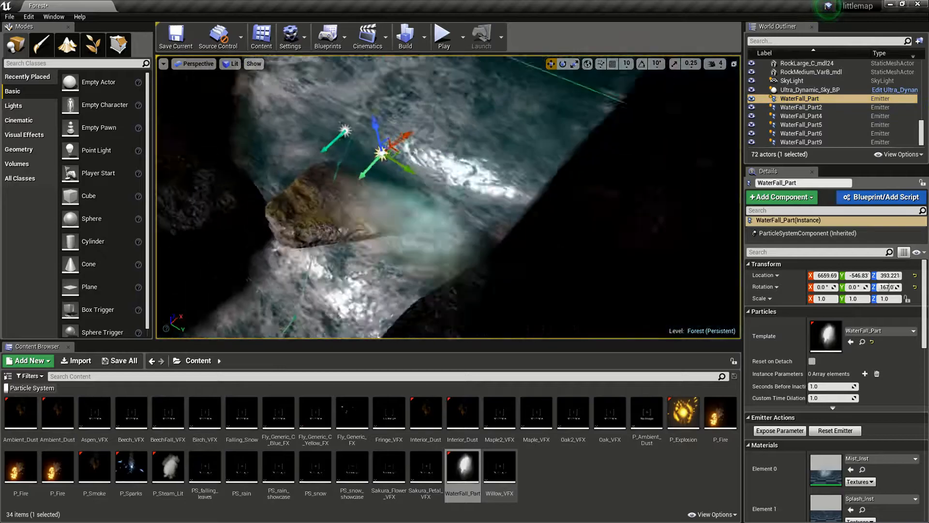
pyautogui.moveTo(416, 198); pyautogui.dragTo(508, 196, button='right')
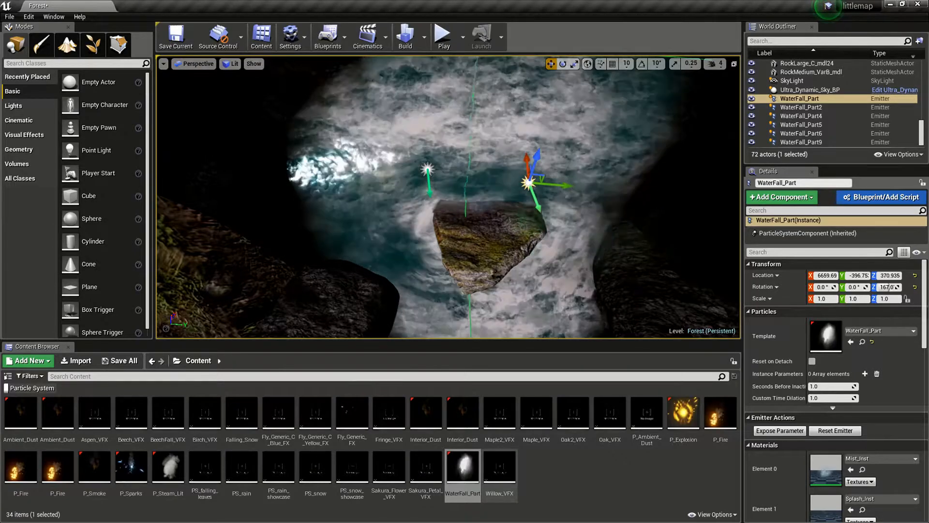
pyautogui.click(561, 295)
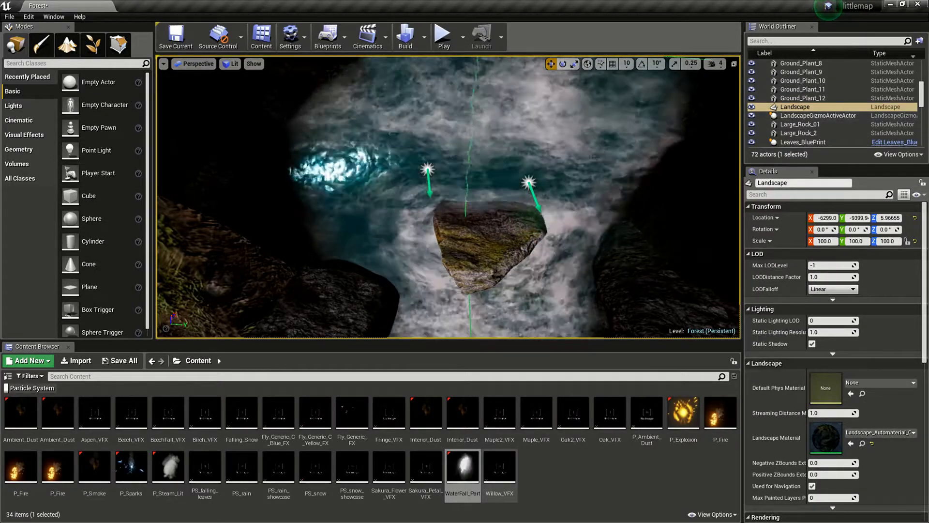
pyautogui.press('Escape')
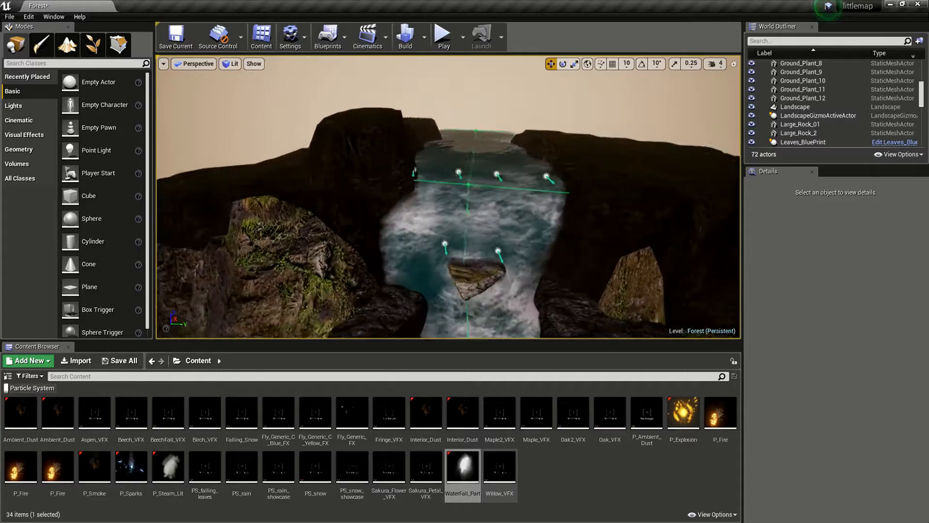
# Turn the display of Particles Sprite back on in the viewport and view the mist over the waterfall
pyautogui.click(231, 63)
pyautogui.click(240, 83)
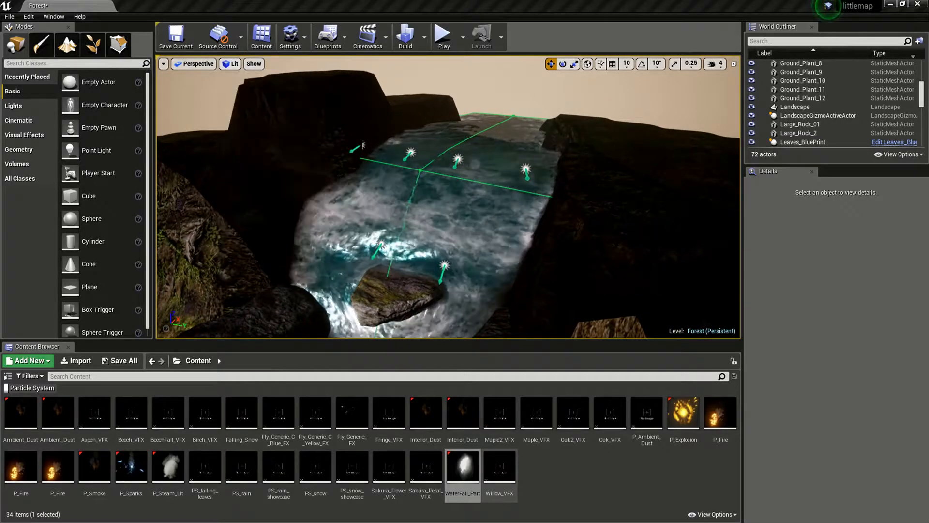
pyautogui.click(253, 64)
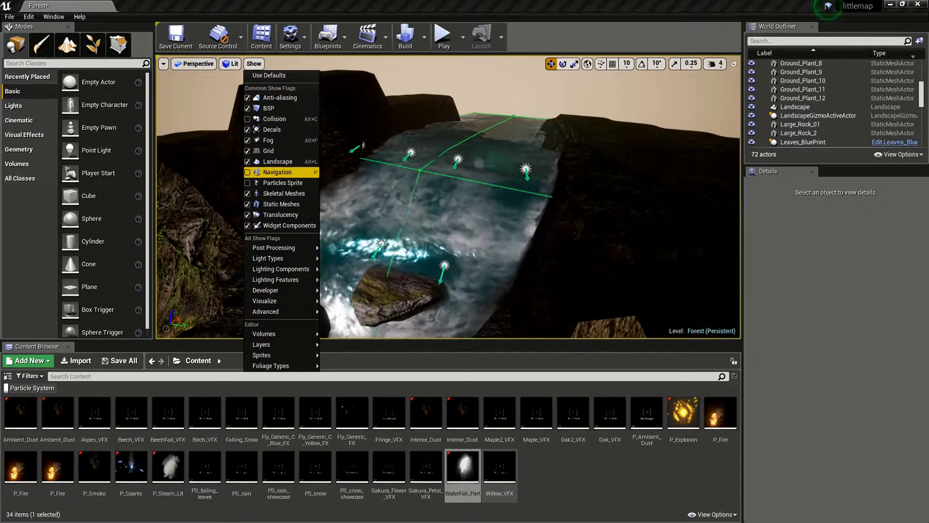
pyautogui.moveTo(435, 194); pyautogui.dragTo(339, 232, button='right')
pyautogui.press('s')
pyautogui.moveTo(436, 194); pyautogui.dragTo(571, 189, button='right')
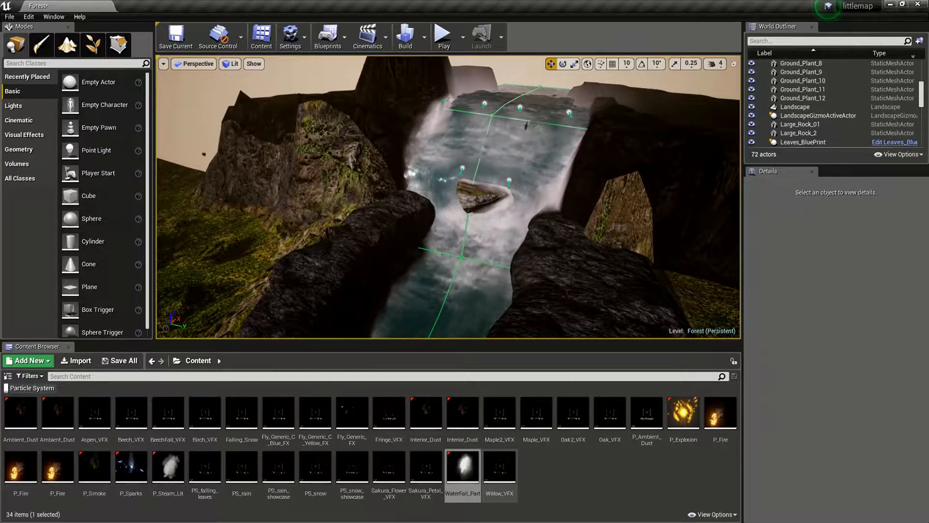
pyautogui.press('w')
pyautogui.moveTo(448, 197); pyautogui.dragTo(532, 114, button='right')
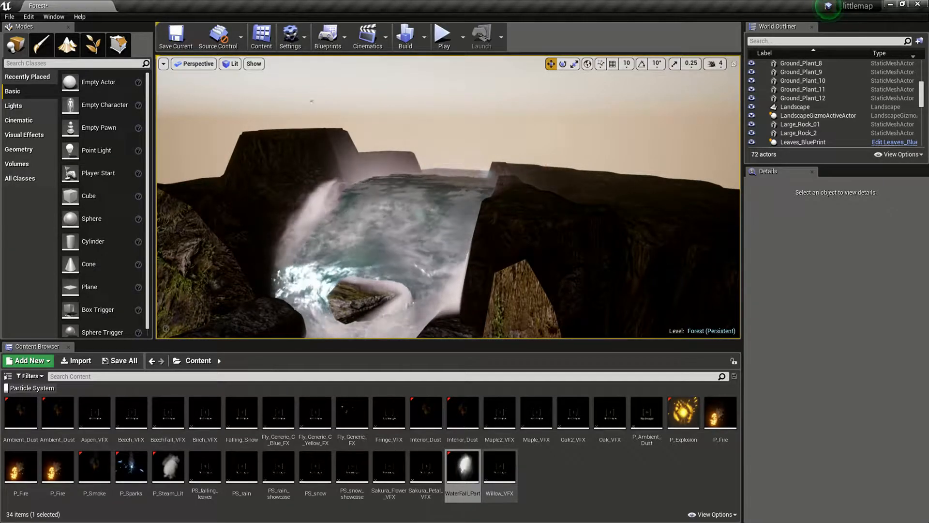
# Move the WaterFall_Part9 emitter to about Y -915 and Z 732, and scale it to about 2.16 in Y
pyautogui.scroll(-10, 844, 120)
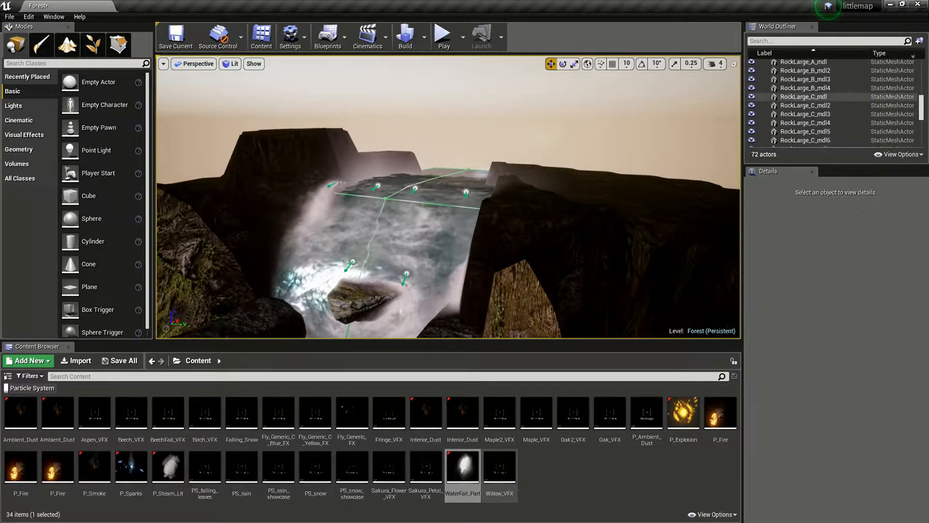
pyautogui.click(801, 142)
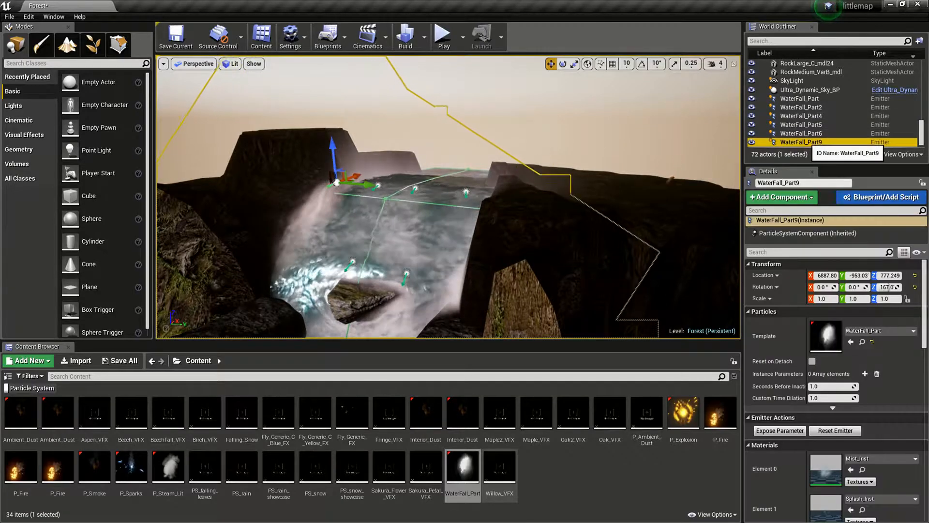
pyautogui.moveTo(333, 159); pyautogui.dragTo(334, 167)
pyautogui.moveTo(369, 193); pyautogui.dragTo(372, 194)
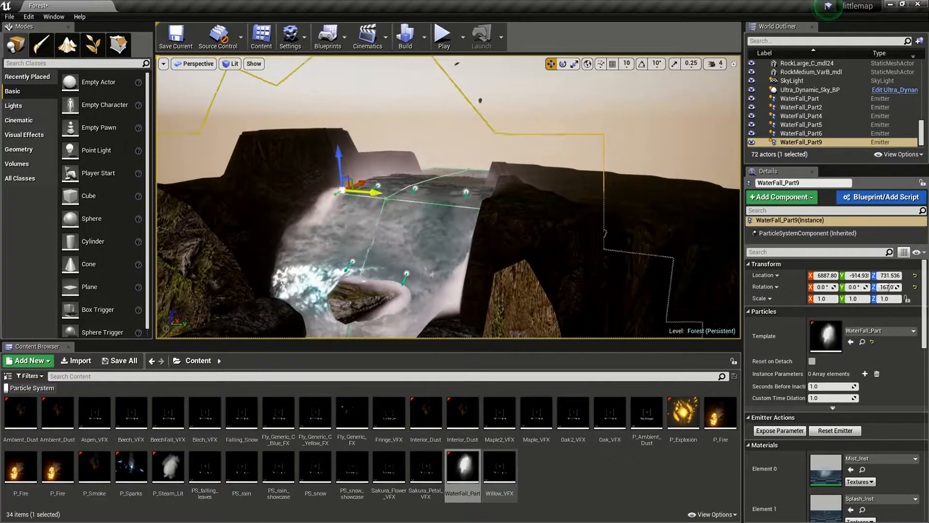
pyautogui.press('r')
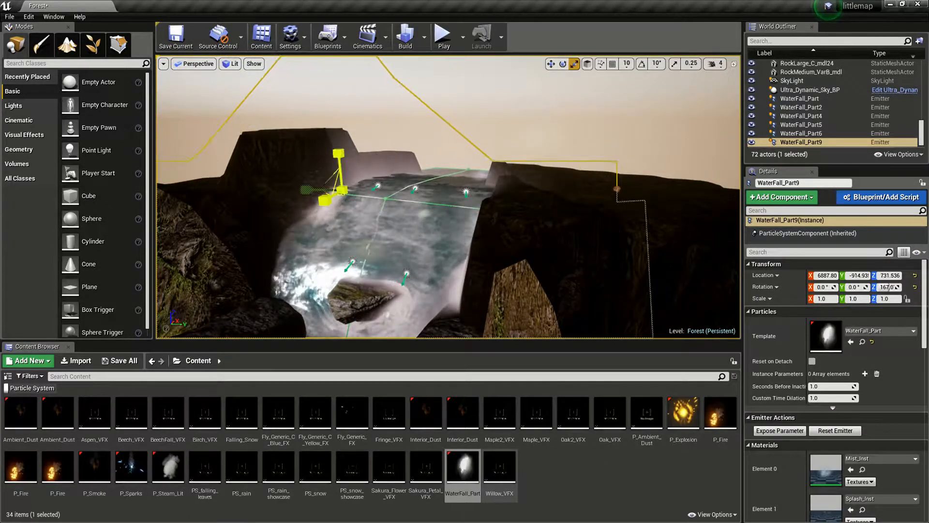
pyautogui.moveTo(307, 190); pyautogui.dragTo(283, 188)
# Scale the WaterFall_Part6 emitter to about 2.26 in Y and place it at about Y -143 and Z 736
pyautogui.moveTo(342, 189)
pyautogui.mouseDown(button='right')
pyautogui.moveTo(372, 190)
pyautogui.moveTo(344, 194)
pyautogui.mouseUp(button='right')
pyautogui.press('w')
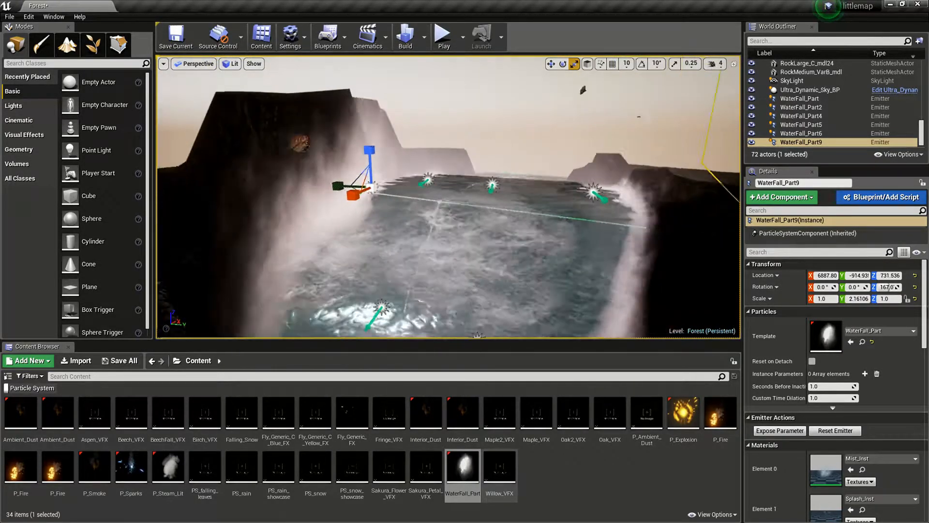
pyautogui.click(800, 133)
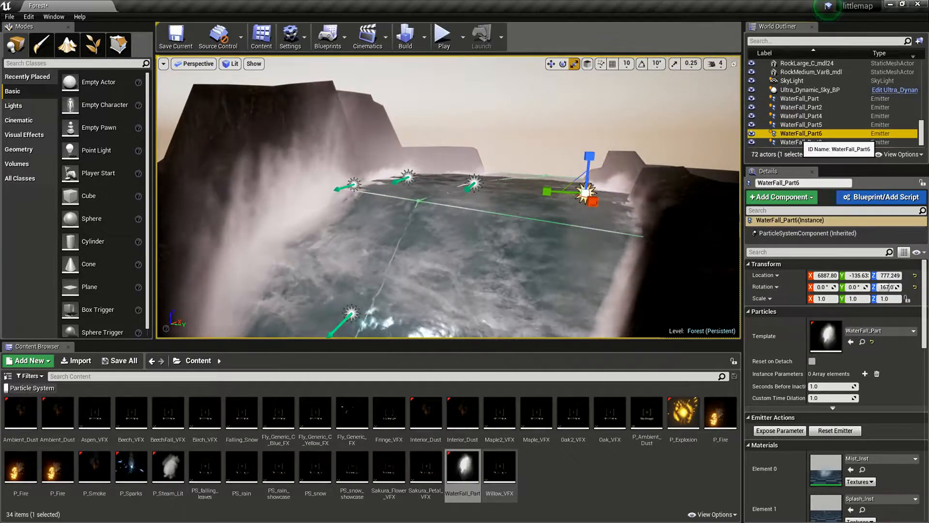
pyautogui.moveTo(547, 191); pyautogui.dragTo(508, 190)
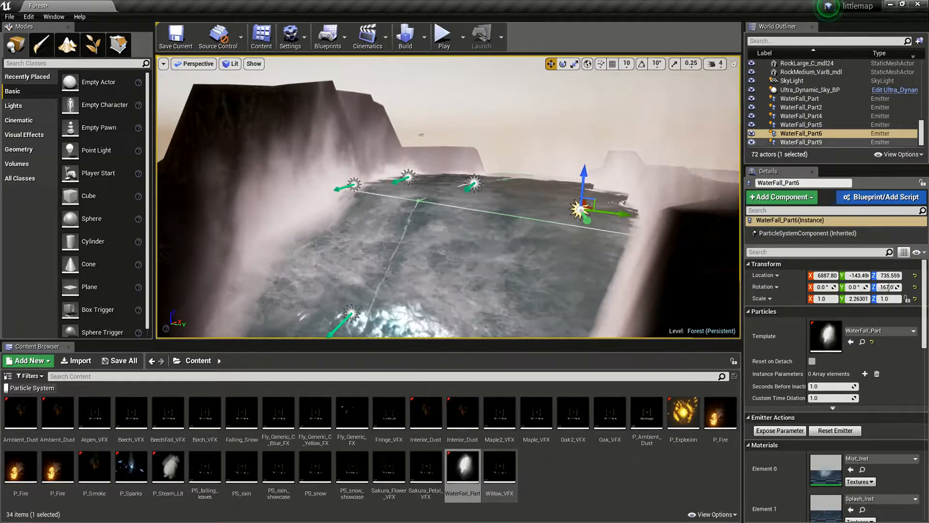
# Check the waterfall mist from farther down the river, with no emitter selected
pyautogui.click(801, 124)
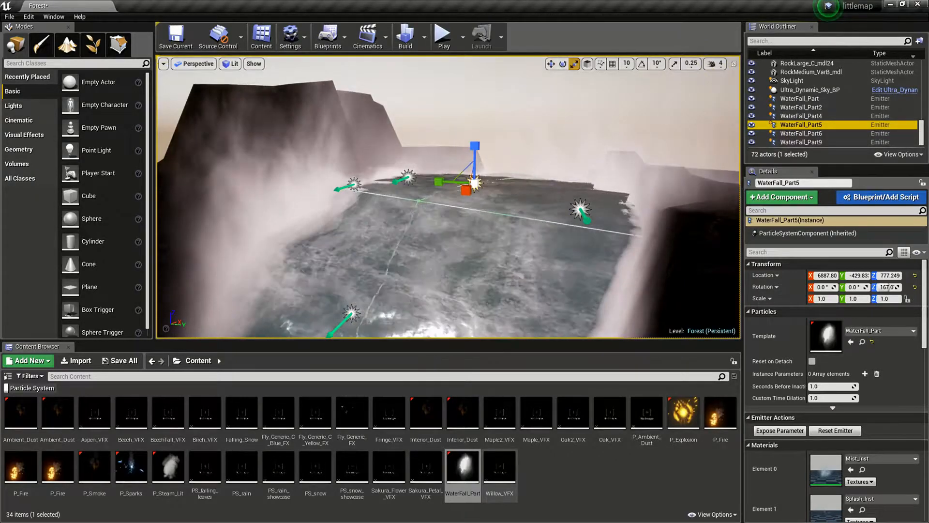
pyautogui.press('s')
pyautogui.moveTo(448, 203); pyautogui.dragTo(519, 201, button='right')
pyautogui.press('Escape')
pyautogui.press('w')
pyautogui.press('w')
pyautogui.press('s')
pyautogui.press('d')
pyautogui.press('s')
pyautogui.press('a')
# Set the Time Of Day of Ultra_Dynamic_Sky_BP to about 1130
pyautogui.scroll(15, 823, 116)
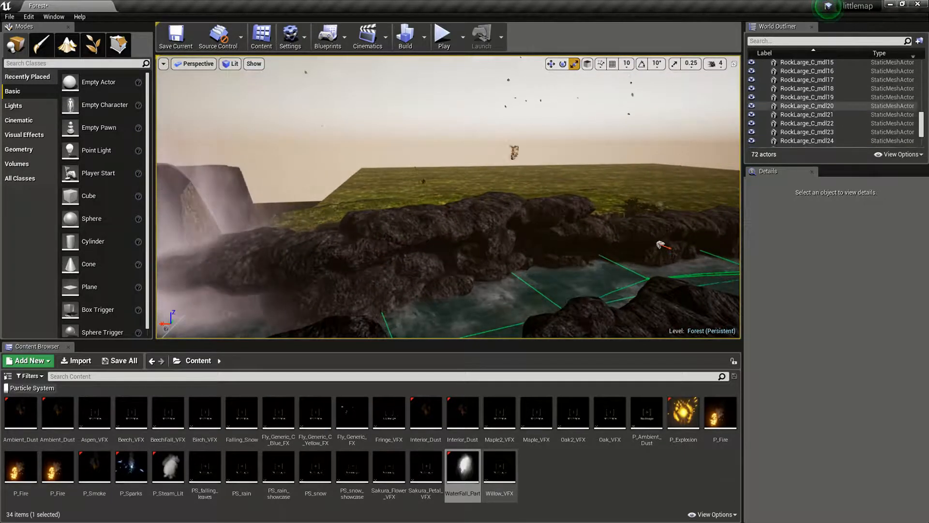
pyautogui.scroll(2, 803, 106)
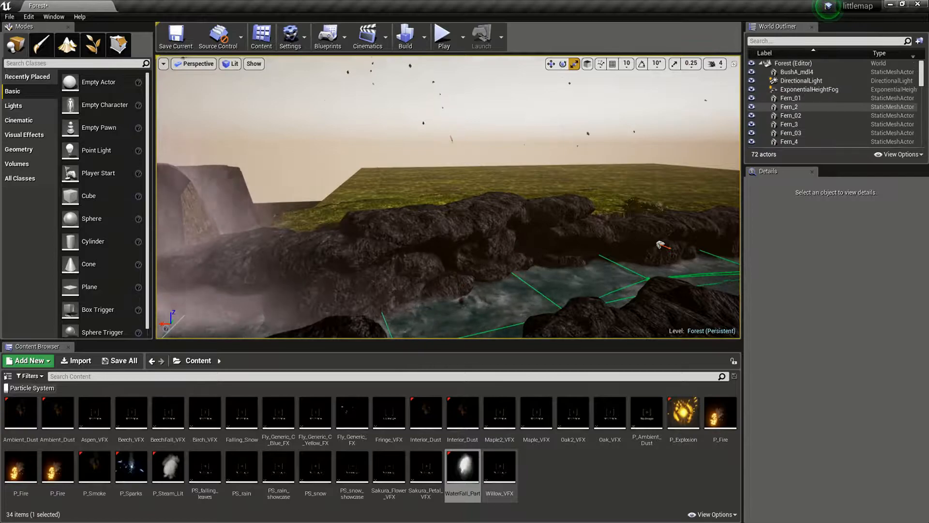
pyautogui.moveTo(556, 194); pyautogui.dragTo(559, 147, button='right')
pyautogui.click(542, 164)
pyautogui.moveTo(542, 194); pyautogui.dragTo(629, 140, button='right')
pyautogui.click(542, 194)
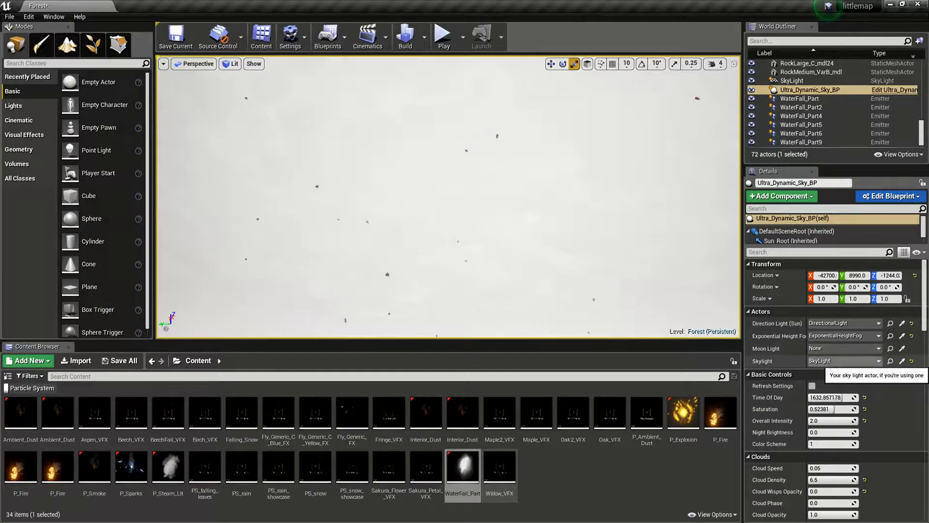
pyautogui.scroll(-2, 775, 410)
pyautogui.scroll(-1, 794, 417)
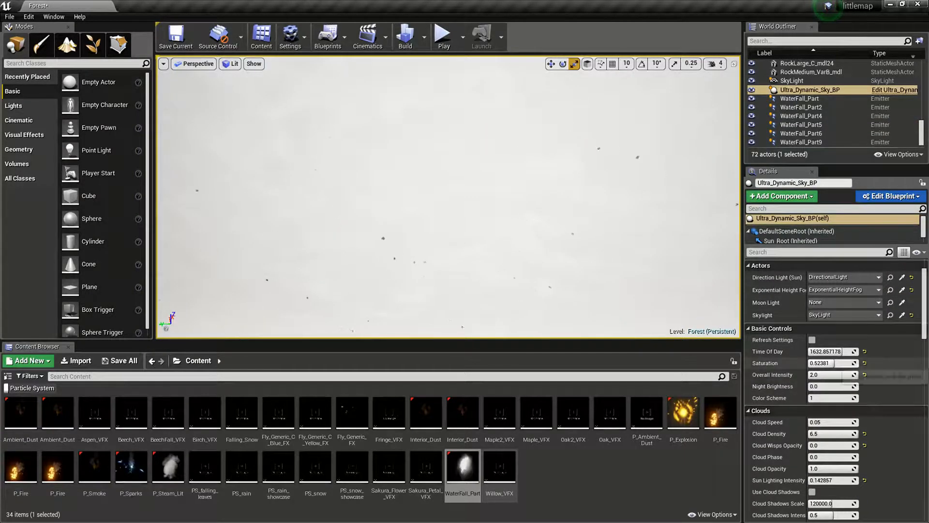
pyautogui.moveTo(580, 193); pyautogui.dragTo(551, 279, button='right')
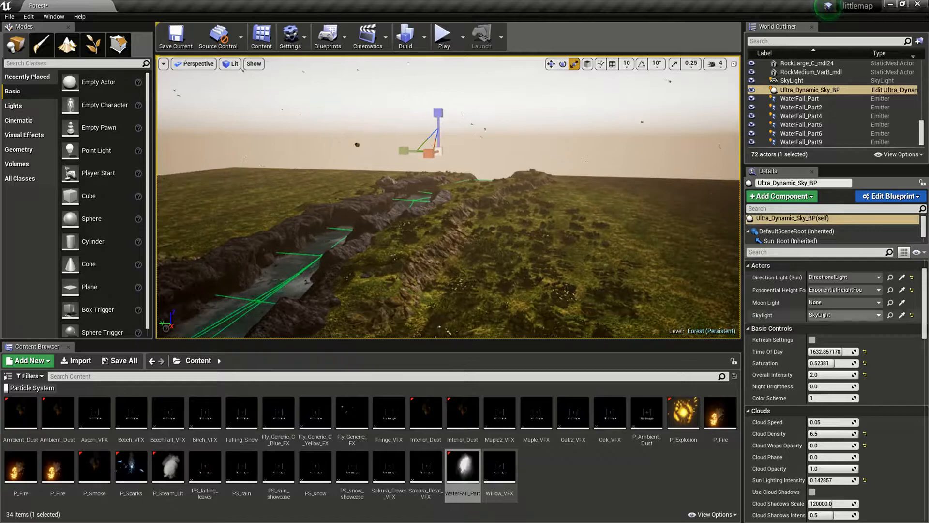
pyautogui.moveTo(842, 352); pyautogui.dragTo(831, 352)
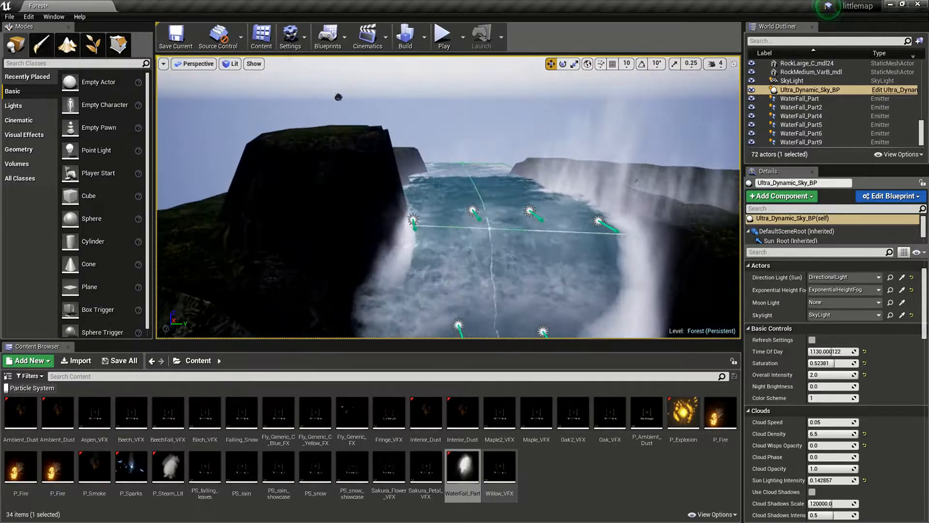
# Turn off the display of Particles Sprite and switch landscape sculpting to the Flatten tool
pyautogui.click(253, 64)
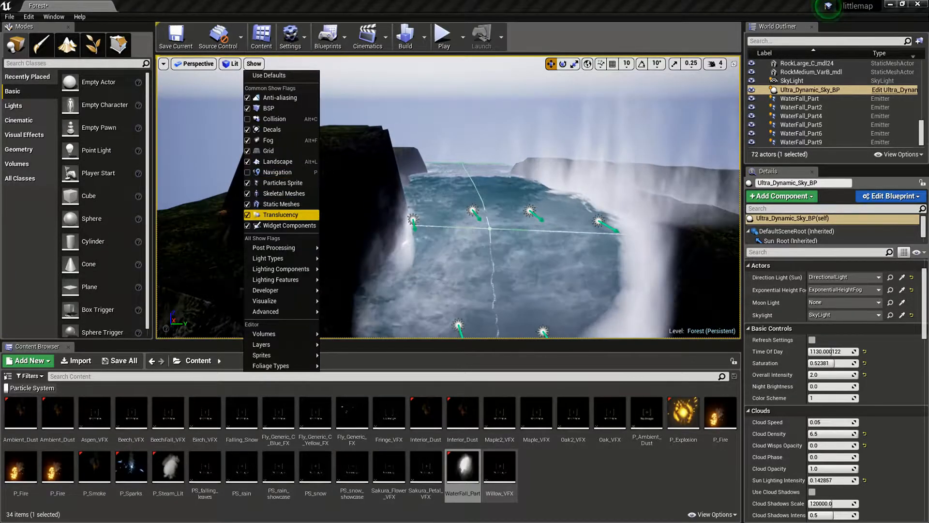
pyautogui.moveTo(448, 194); pyautogui.dragTo(113, 221, button='right')
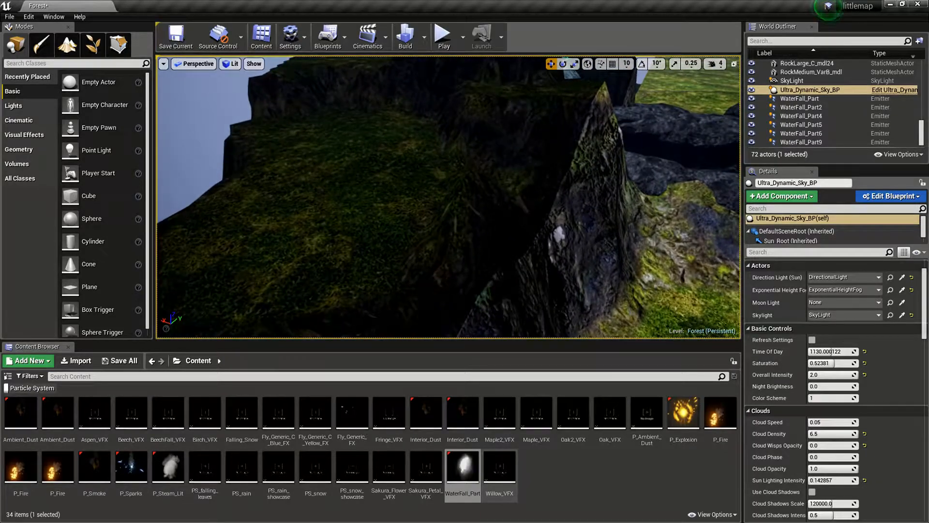
pyautogui.click(42, 45)
pyautogui.click(67, 45)
pyautogui.click(25, 123)
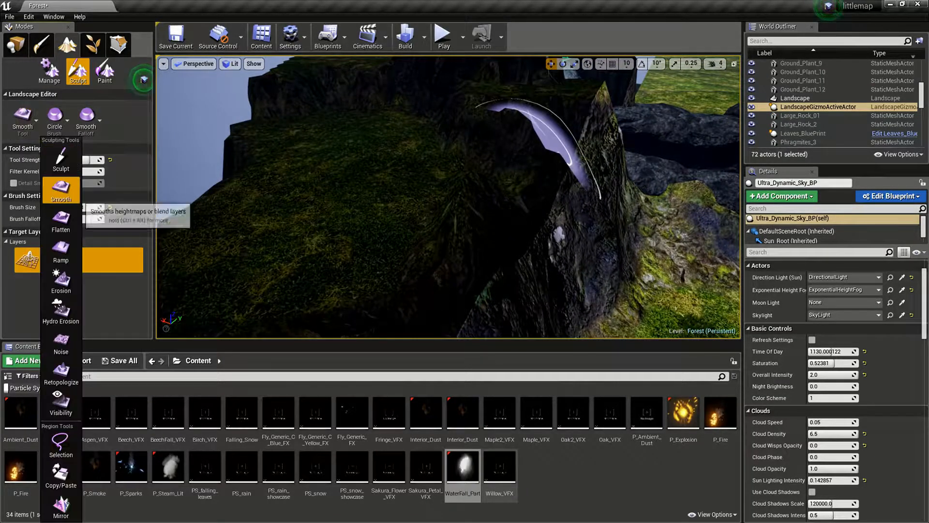
pyautogui.click(66, 222)
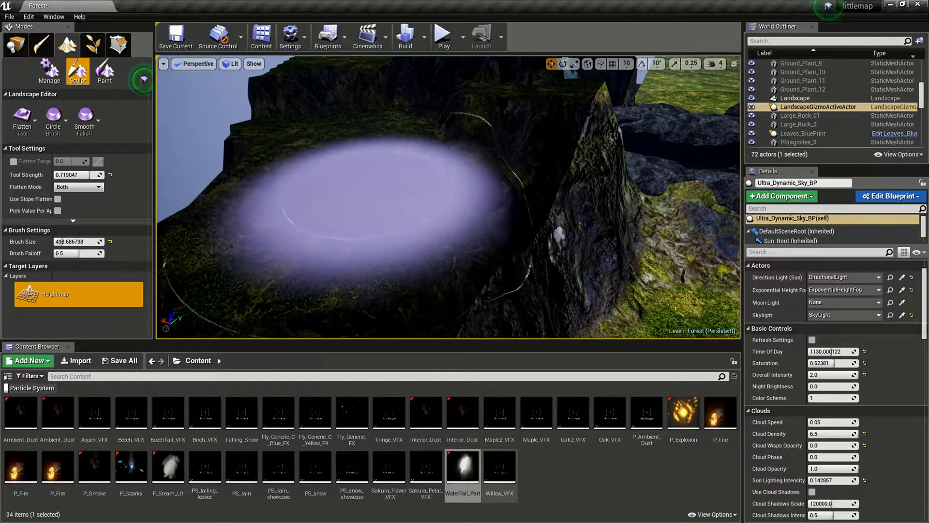
# Flatten the landscape cliffs beside the river above the waterfall, with a brush size of about 498
pyautogui.moveTo(394, 205)
pyautogui.mouseDown(button='right')
pyautogui.moveTo(433, 205)
pyautogui.moveTo(450, 186)
pyautogui.moveTo(426, 152)
pyautogui.moveTo(401, 206)
pyautogui.moveTo(426, 225)
pyautogui.moveTo(435, 186)
pyautogui.moveTo(425, 162)
pyautogui.moveTo(425, 208)
pyautogui.mouseUp(button='right')
pyautogui.press('w')
pyautogui.press('w')
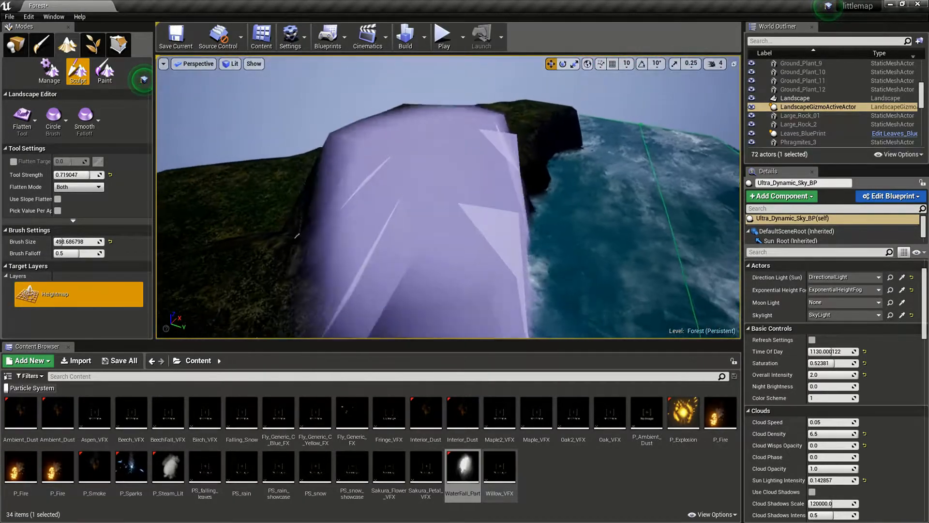
pyautogui.press('s')
pyautogui.moveTo(447, 157)
pyautogui.mouseDown(button='right')
pyautogui.moveTo(406, 172)
pyautogui.moveTo(339, 172)
pyautogui.mouseUp(button='right')
pyautogui.press('d')
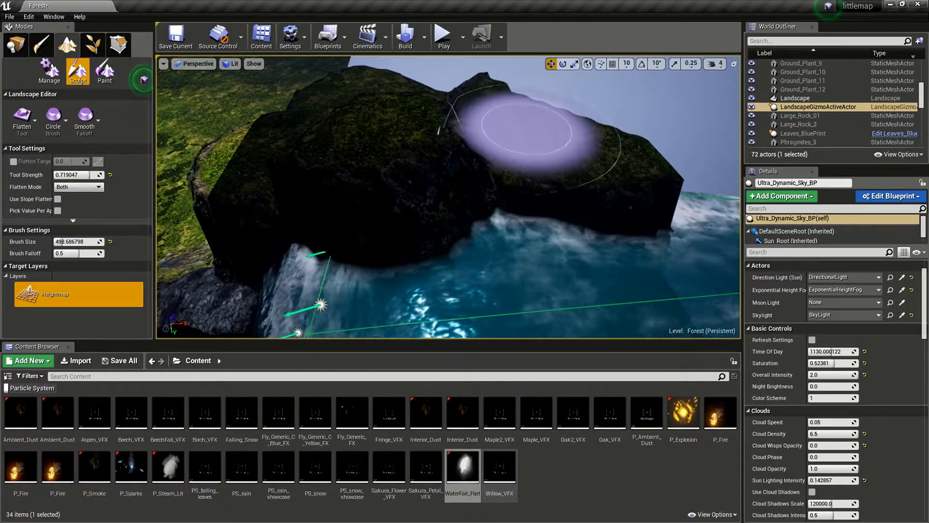
pyautogui.press('d')
pyautogui.moveTo(498, 121)
pyautogui.mouseDown(button='right')
pyautogui.moveTo(407, 138)
pyautogui.moveTo(304, 128)
pyautogui.moveTo(363, 123)
pyautogui.moveTo(339, 150)
pyautogui.mouseUp(button='right')
pyautogui.press('a')
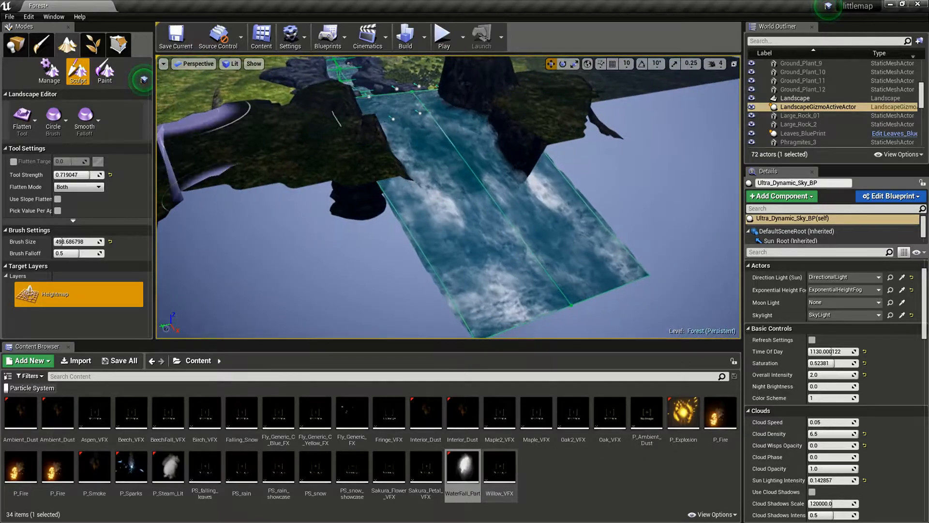
# Restore the hidden landscape on both banks of the river above the waterfall with the Visibility tool
pyautogui.click(50, 71)
pyautogui.click(77, 70)
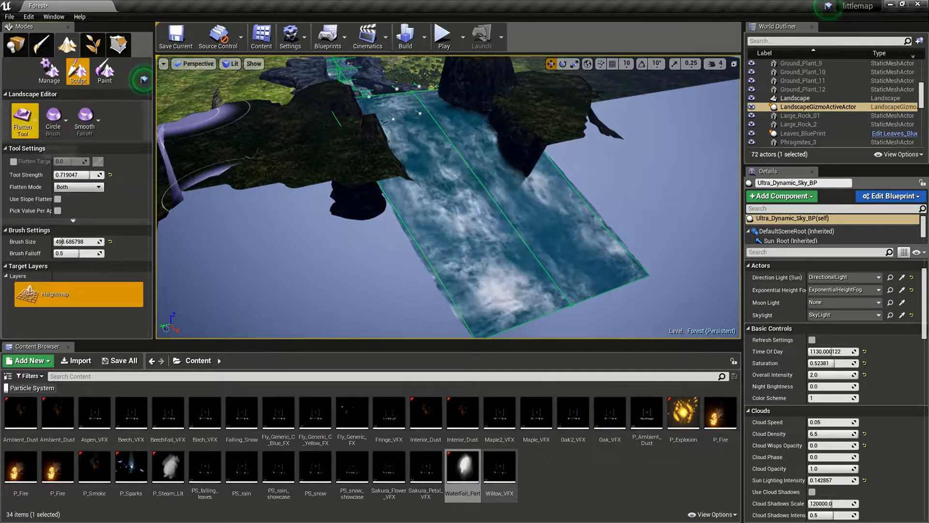
pyautogui.click(22, 117)
pyautogui.click(59, 404)
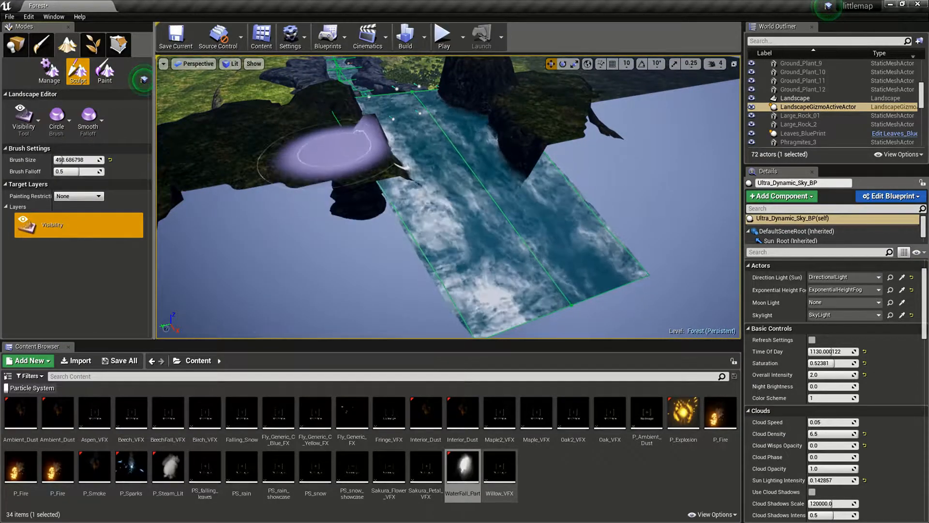
pyautogui.keyDown('shift'); pyautogui.moveTo(363, 225); pyautogui.dragTo(431, 266); pyautogui.keyUp('shift')
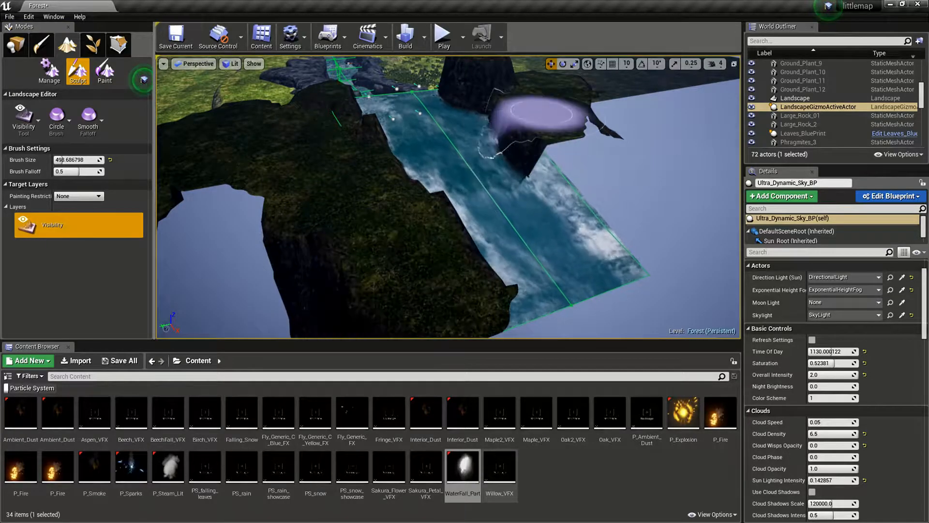
pyautogui.moveTo(580, 123)
pyautogui.keyDown('shift'); pyautogui.mouseDown()
pyautogui.moveTo(653, 218)
pyautogui.moveTo(697, 242)
pyautogui.moveTo(672, 271)
pyautogui.mouseUp(); pyautogui.keyUp('shift')
# Restore more hidden landscape around the river's upper end and along the outer edges of both banks
pyautogui.moveTo(673, 271)
pyautogui.mouseDown(button='right')
pyautogui.moveTo(716, 300)
pyautogui.moveTo(730, 295)
pyautogui.mouseUp(button='right')
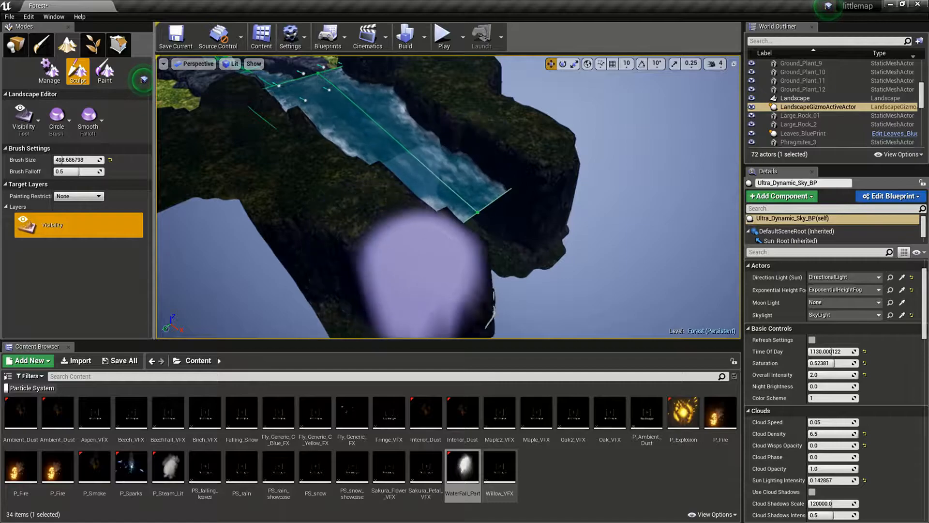
pyautogui.moveTo(552, 196)
pyautogui.keyDown('shift'); pyautogui.mouseDown()
pyautogui.moveTo(638, 191)
pyautogui.moveTo(616, 290)
pyautogui.mouseUp(); pyautogui.keyUp('shift')
pyautogui.moveTo(616, 290); pyautogui.dragTo(496, 293, button='right')
pyautogui.moveTo(495, 293)
pyautogui.keyDown('shift'); pyautogui.mouseDown()
pyautogui.moveTo(396, 145)
pyautogui.moveTo(426, 138)
pyautogui.mouseUp(); pyautogui.keyUp('shift')
pyautogui.moveTo(426, 138); pyautogui.dragTo(324, 167, button='right')
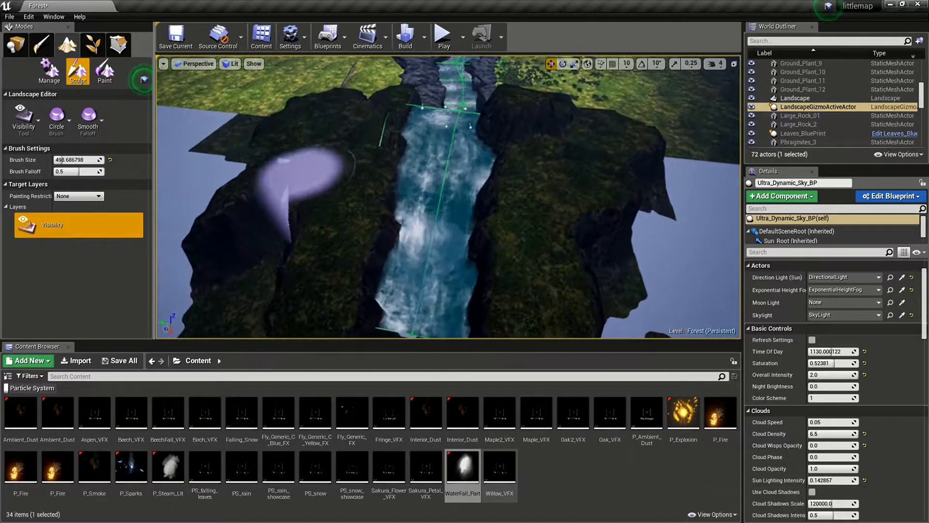
pyautogui.moveTo(285, 153)
pyautogui.keyDown('shift'); pyautogui.mouseDown()
pyautogui.moveTo(176, 203)
pyautogui.moveTo(186, 201)
pyautogui.moveTo(210, 278)
pyautogui.mouseUp(); pyautogui.keyUp('shift')
pyautogui.moveTo(210, 278)
pyautogui.mouseDown(button='right')
pyautogui.moveTo(310, 278)
pyautogui.moveTo(341, 259)
pyautogui.mouseUp(button='right')
pyautogui.moveTo(341, 258)
pyautogui.keyDown('shift'); pyautogui.mouseDown()
pyautogui.moveTo(464, 181)
pyautogui.moveTo(457, 127)
pyautogui.mouseUp(); pyautogui.keyUp('shift')
# Return to actor placement and duplicate the large rock RockLarge_C_mdl22 on the river bank by the exposed terrain edge
pyautogui.moveTo(457, 127)
pyautogui.mouseDown(button='right')
pyautogui.moveTo(448, 68)
pyautogui.moveTo(416, 65)
pyautogui.moveTo(455, 73)
pyautogui.moveTo(435, 85)
pyautogui.moveTo(363, 67)
pyautogui.moveTo(208, 58)
pyautogui.mouseUp(button='right')
pyautogui.press('w')
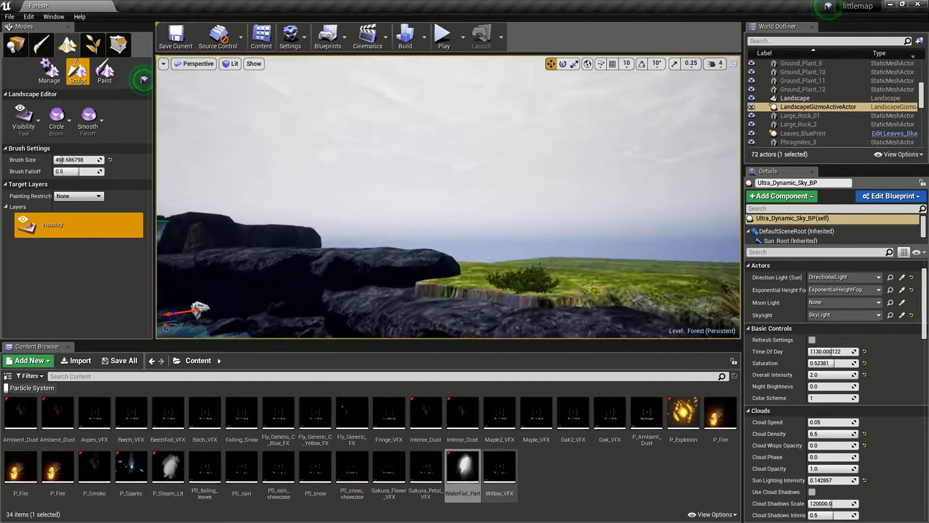
pyautogui.moveTo(310, 126); pyautogui.dragTo(317, 179, button='right')
pyautogui.press('w')
pyautogui.click(16, 45)
pyautogui.moveTo(251, 121); pyautogui.dragTo(346, 159, button='right')
pyautogui.press('s')
pyautogui.click(411, 193)
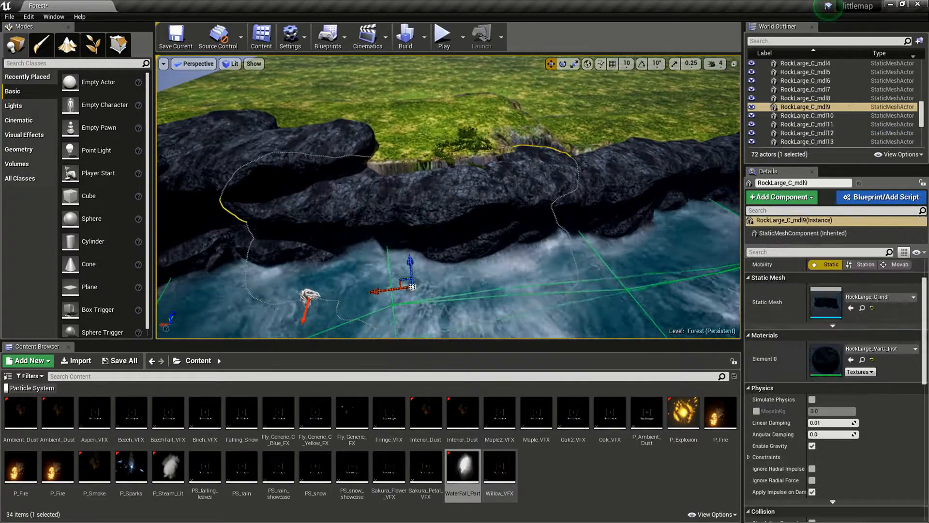
pyautogui.moveTo(410, 254); pyautogui.dragTo(528, 225, button='right')
pyautogui.press('s')
pyautogui.press('w')
pyautogui.click(411, 247)
pyautogui.moveTo(411, 246); pyautogui.dragTo(389, 238, button='right')
pyautogui.press('s')
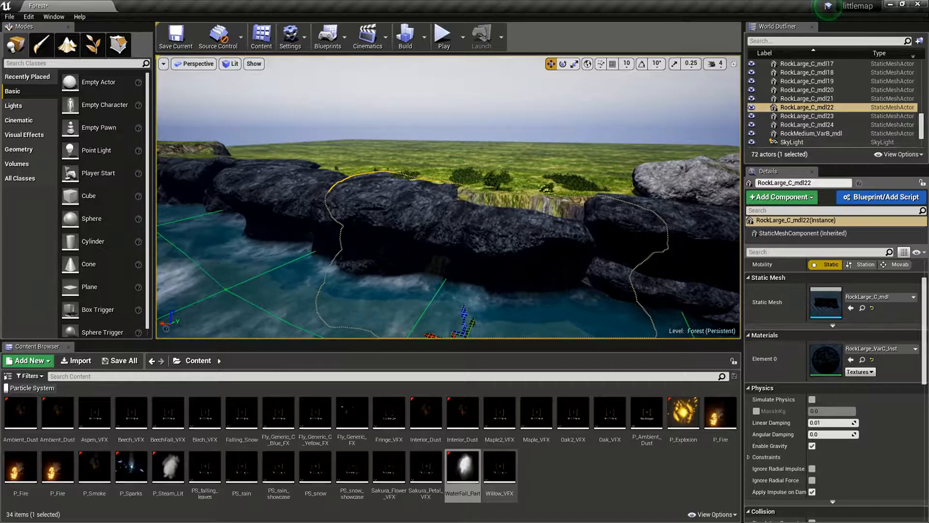
pyautogui.keyDown('alt'); pyautogui.moveTo(463, 307); pyautogui.dragTo(462, 303); pyautogui.keyUp('alt')
# Look over the rocky river banks and the cliffs around the waterfall from downstream
pyautogui.moveTo(455, 232); pyautogui.dragTo(692, 203, button='right')
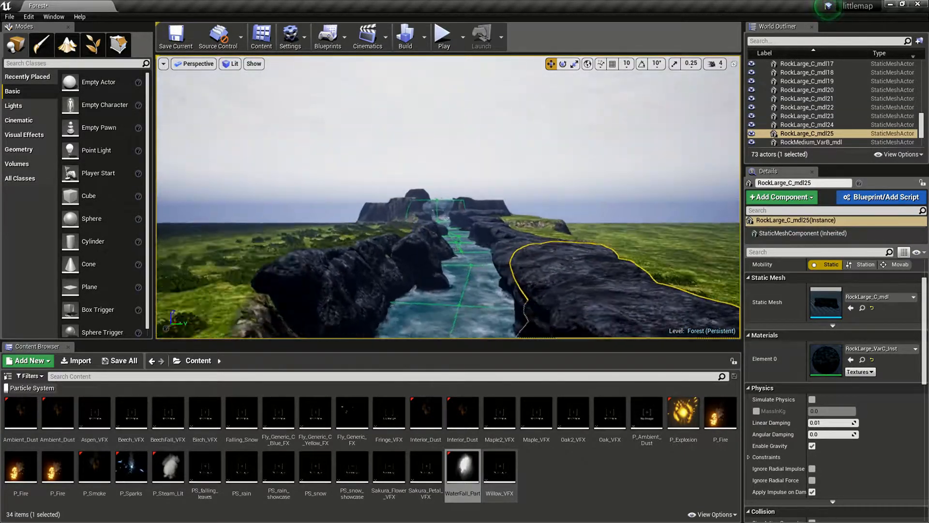
pyautogui.press('w')
pyautogui.moveTo(448, 203); pyautogui.dragTo(552, 213, button='right')
pyautogui.press('w')
pyautogui.press('d')
pyautogui.moveTo(479, 199); pyautogui.dragTo(470, 169, button='right')
pyautogui.press('a')
pyautogui.press('w')
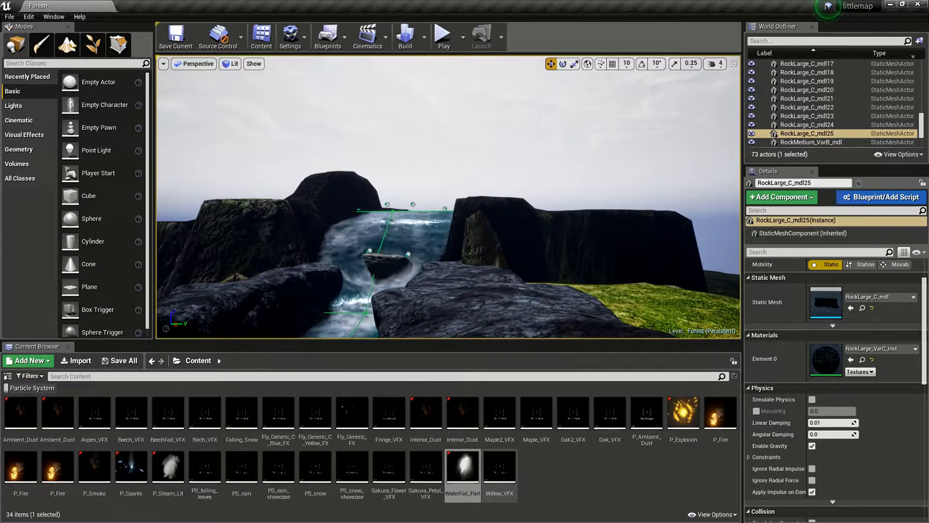
# Clear the Particle System filter from the content browser so the Content folder lists everything
pyautogui.click(22, 388)
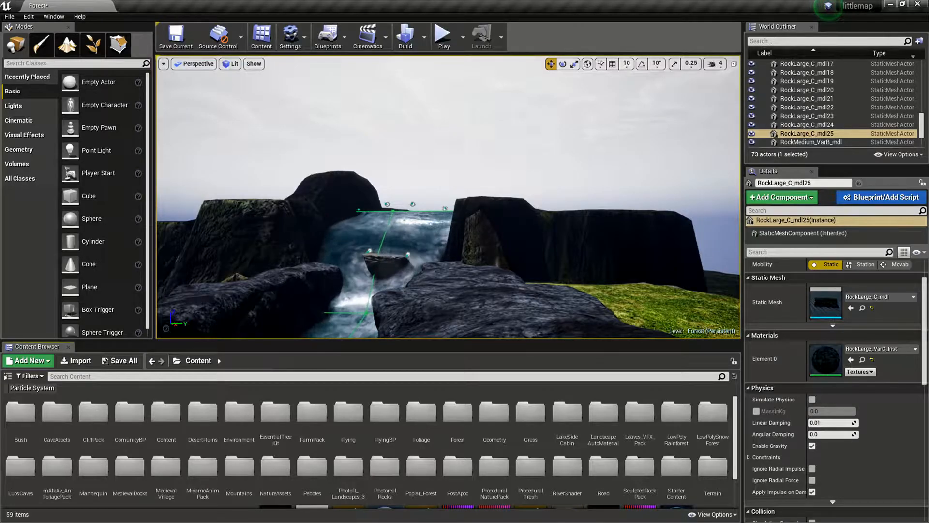
pyautogui.moveTo(448, 196); pyautogui.dragTo(441, 165, button='right')
pyautogui.press('w')
pyautogui.moveTo(448, 197); pyautogui.dragTo(356, 310, button='right')
pyautogui.press('s')
pyautogui.press('w')
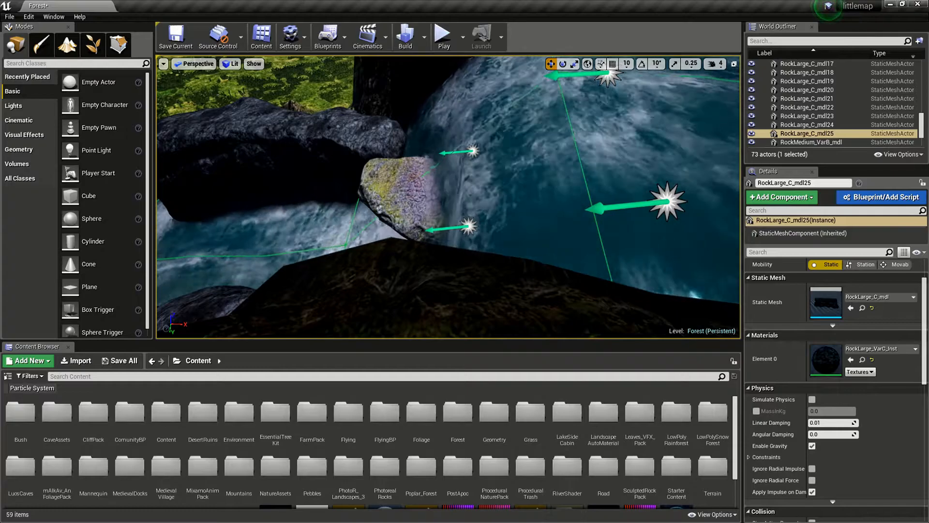
# Switch to landscape spline editing and shift the control point at the top of the waterfall along X to about 13042
pyautogui.click(67, 44)
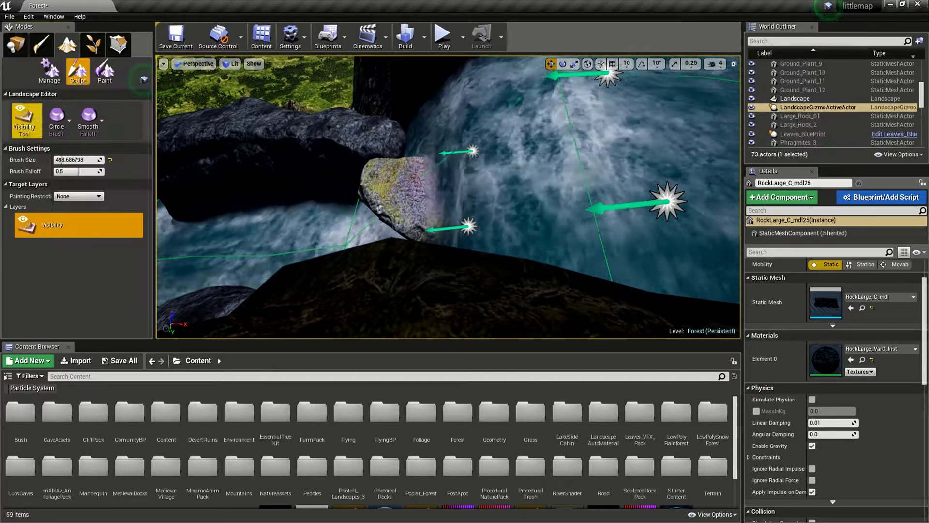
pyautogui.click(50, 70)
pyautogui.click(25, 118)
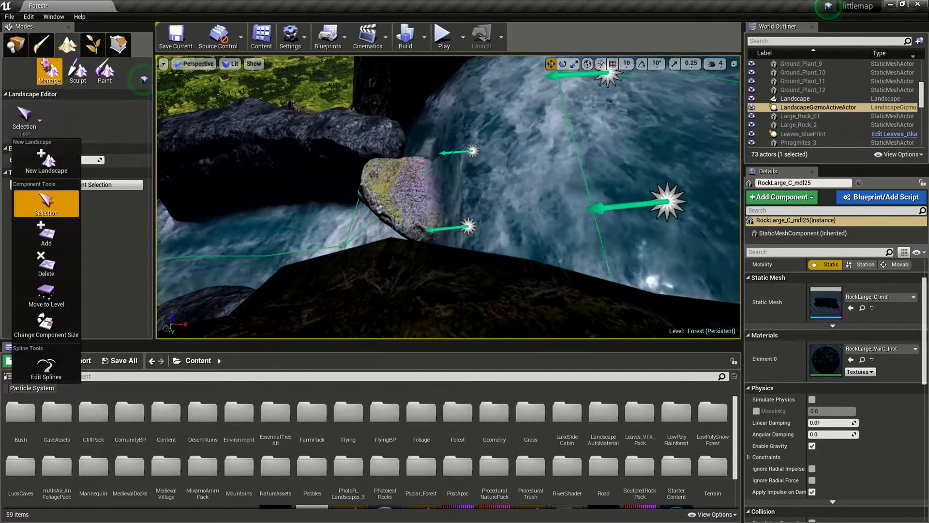
pyautogui.click(45, 367)
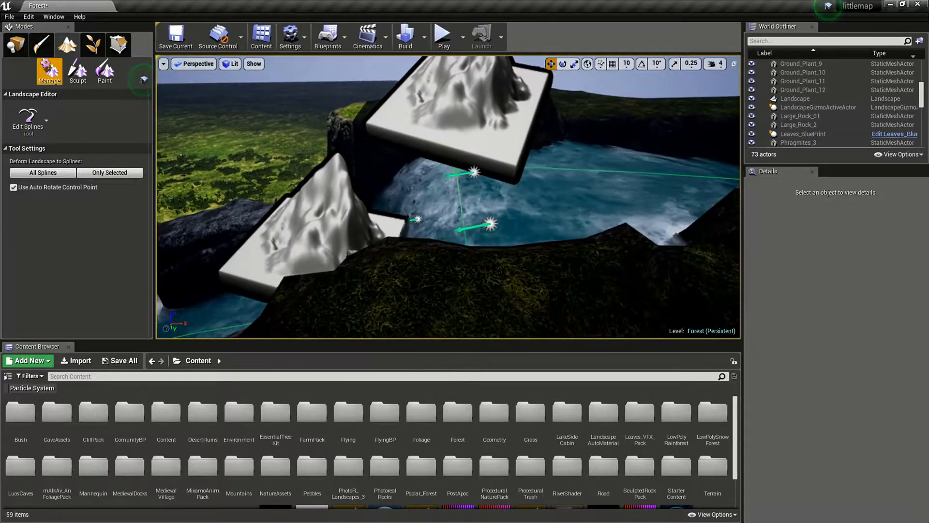
pyautogui.click(461, 119)
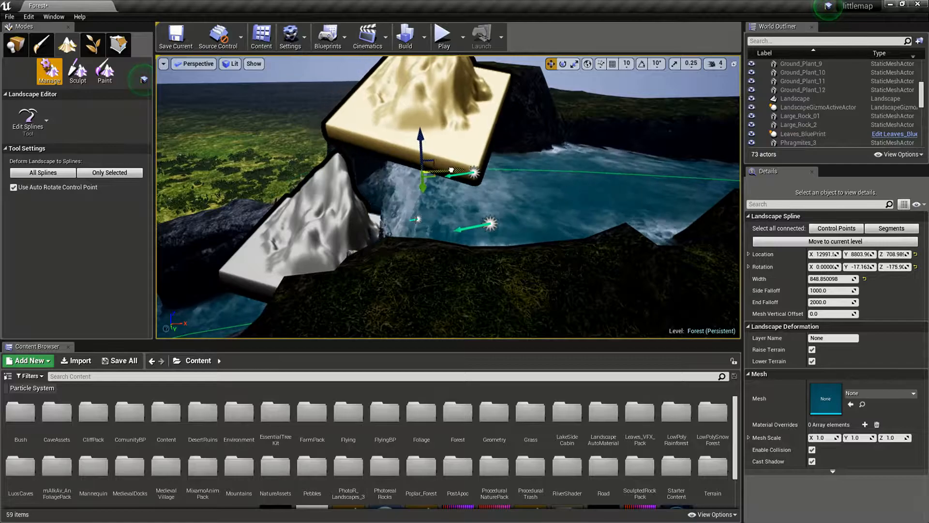
pyautogui.press('a')
pyautogui.moveTo(463, 171); pyautogui.dragTo(499, 194, button='right')
pyautogui.press('w')
pyautogui.press('s')
pyautogui.press('a')
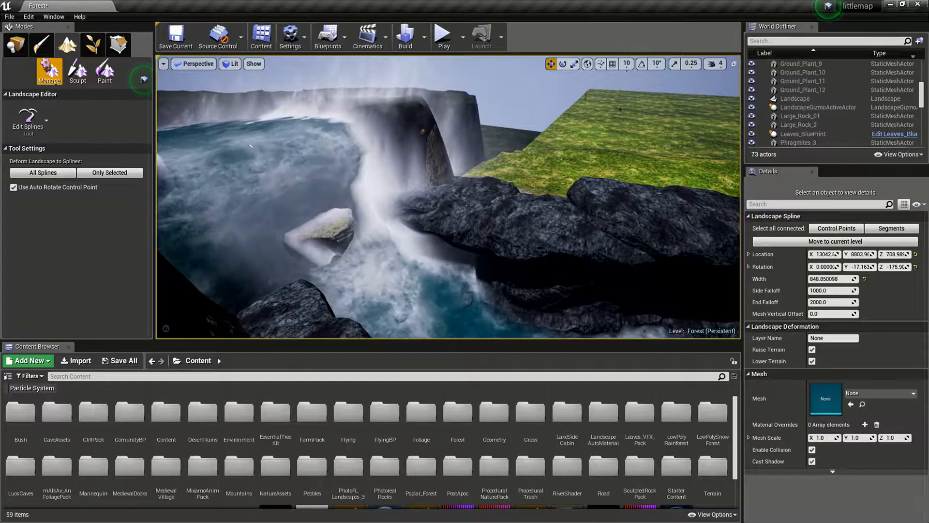
# Select the river spline segment by the waterfall and look over the river surface downstream between the rocky banks
pyautogui.scroll(-2, 384, 426)
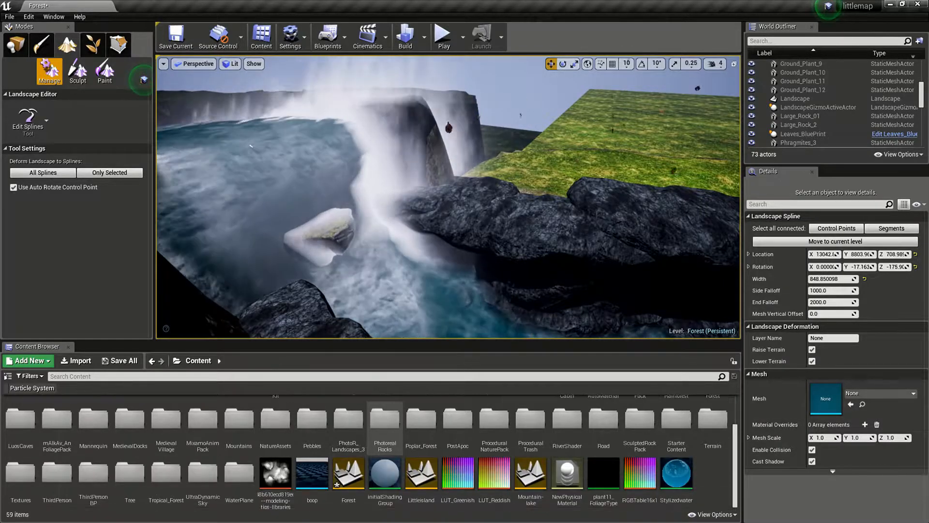
pyautogui.click(251, 145)
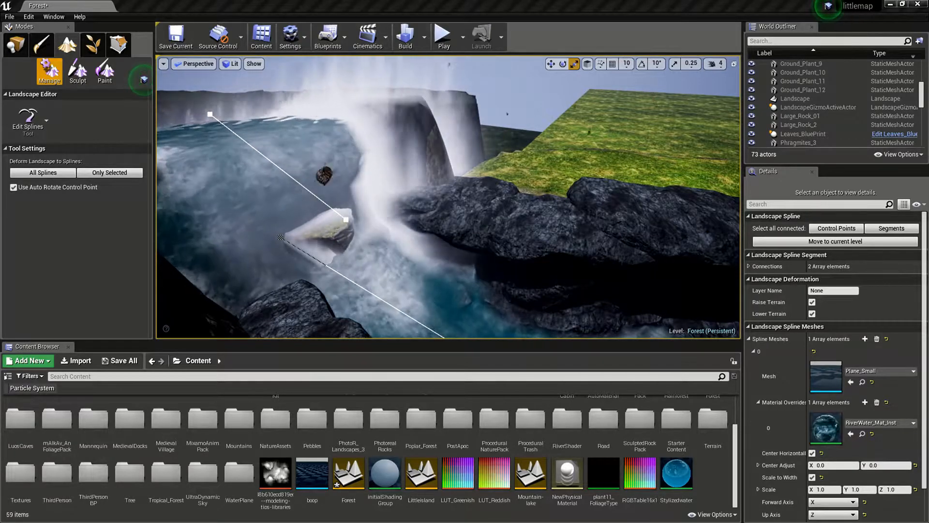
pyautogui.moveTo(448, 196); pyautogui.dragTo(271, 169, button='right')
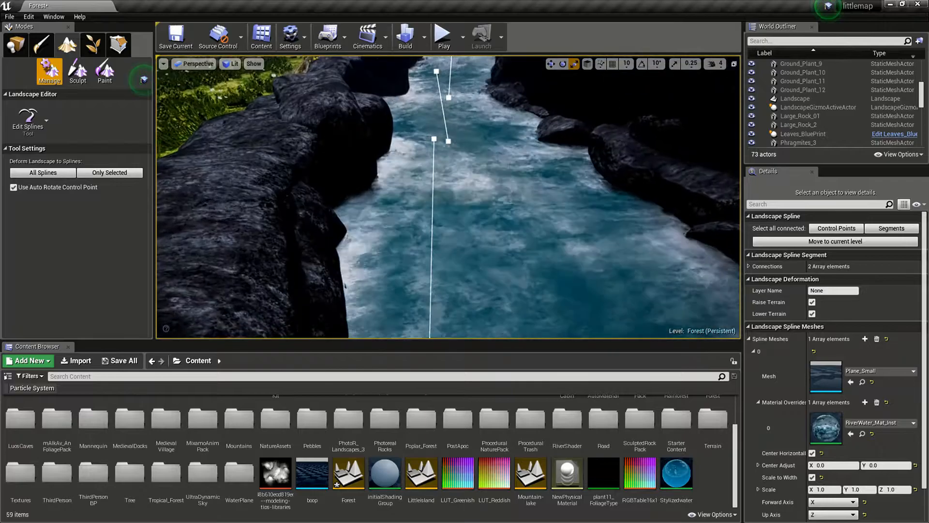
pyautogui.moveTo(448, 197); pyautogui.dragTo(451, 159, button='right')
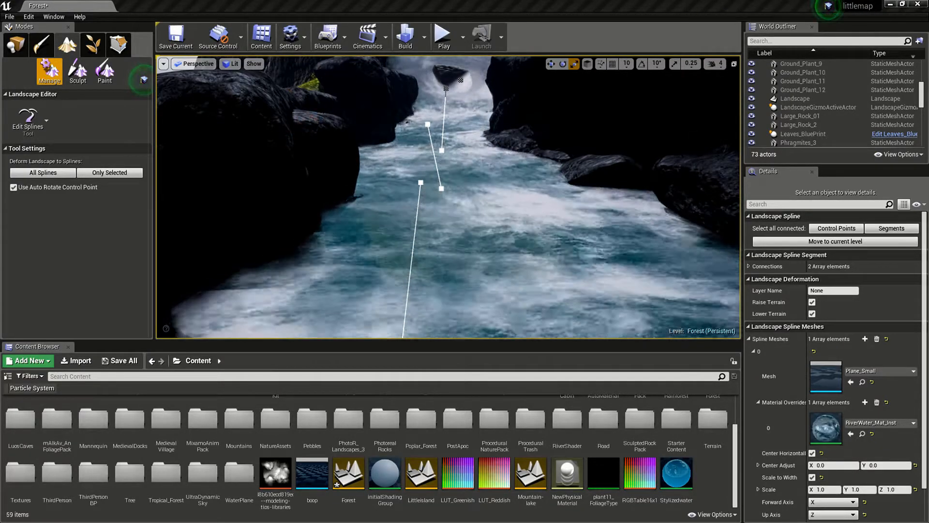
pyautogui.moveTo(448, 196); pyautogui.dragTo(639, 242, button='right')
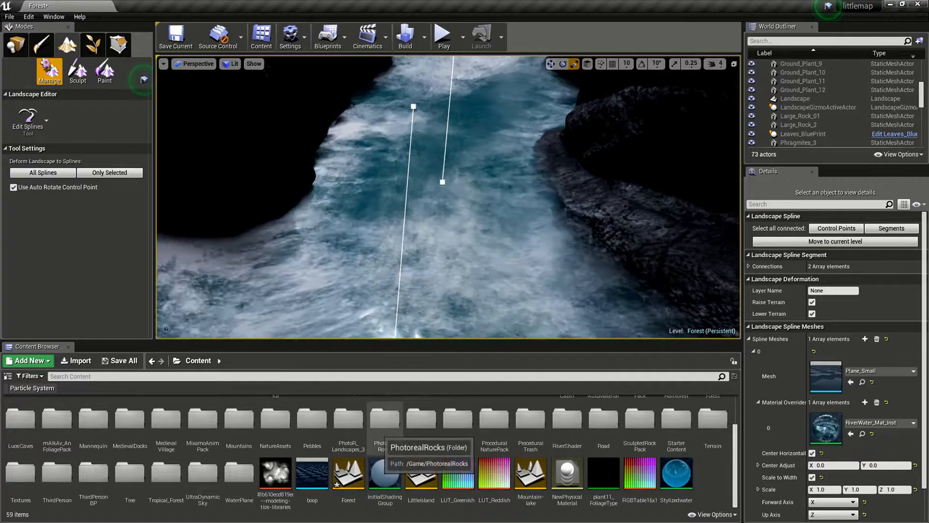
# Open the PhotorealRocks meshes folder and place ForestRock7 in the river near the dark bank rocks
pyautogui.doubleClick(385, 419)
pyautogui.doubleClick(57, 412)
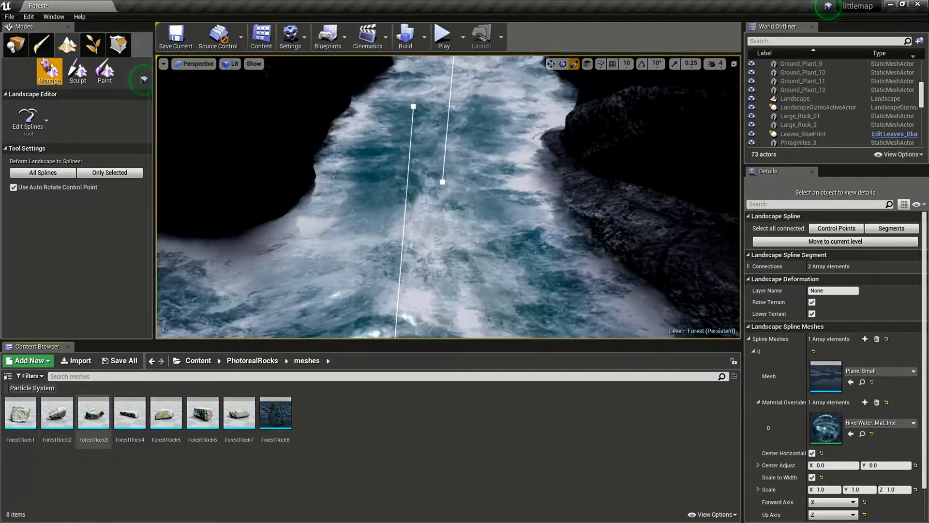
pyautogui.click(239, 414)
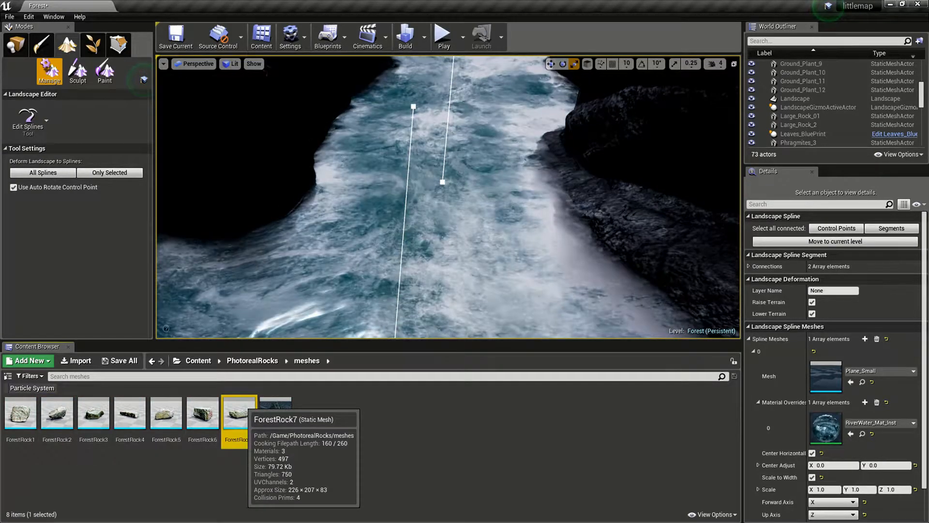
pyautogui.moveTo(239, 414); pyautogui.dragTo(375, 271)
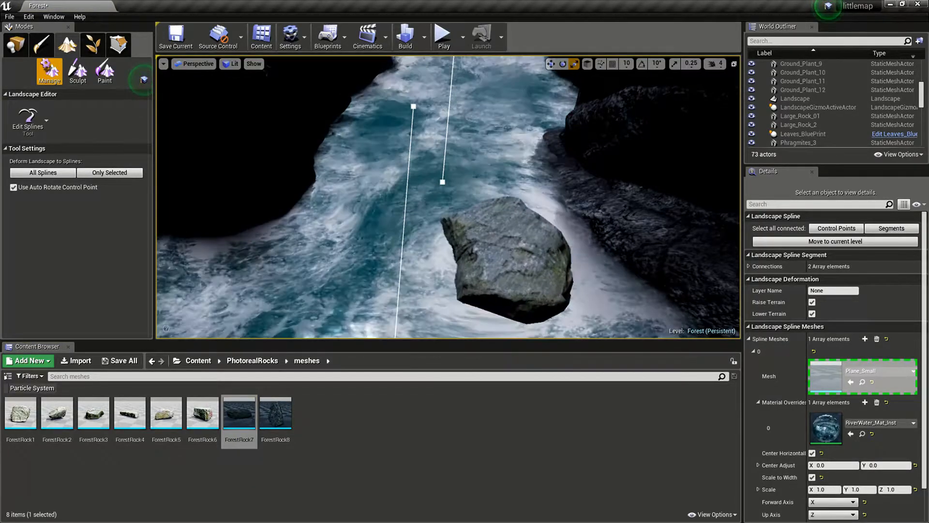
pyautogui.moveTo(465, 244); pyautogui.dragTo(522, 258)
# Return to actor placement, select ForestRock7 in the river and rotate it to about 105 degrees around Z
pyautogui.press('e')
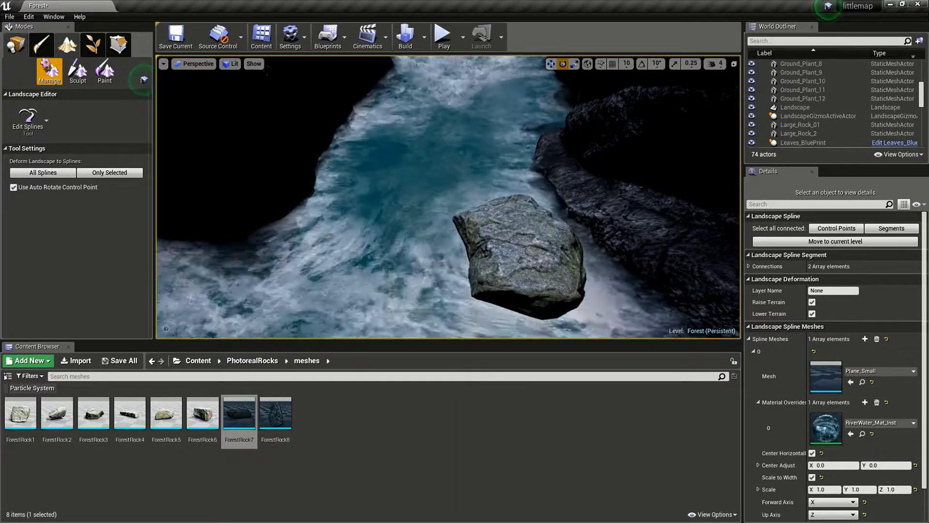
pyautogui.click(16, 44)
pyautogui.click(526, 256)
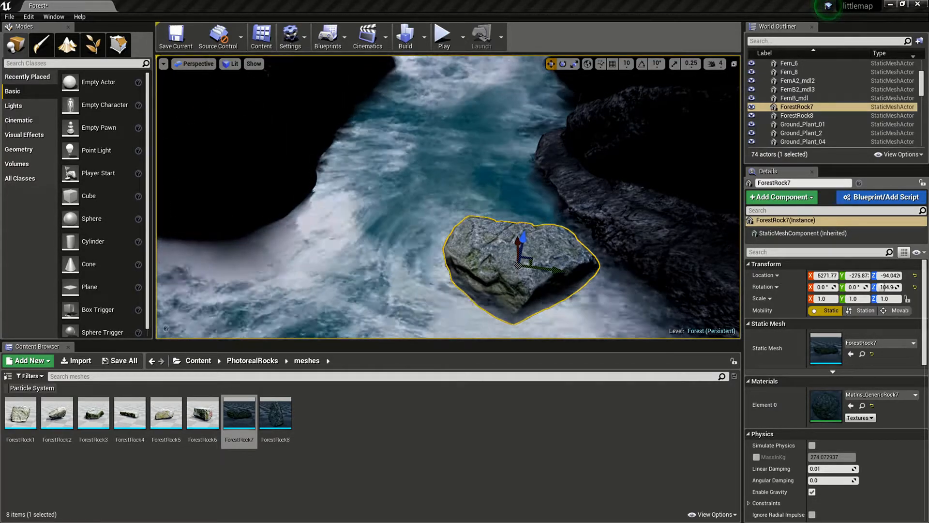
pyautogui.moveTo(928, 287); pyautogui.dragTo(450, 0)
# In MatMaster_ForestRock, break the links to Roughness and Specular and delete the constant, Add, Multiply, Clamp and 1-x nodes that fed them
pyautogui.rightClick(556, 213)
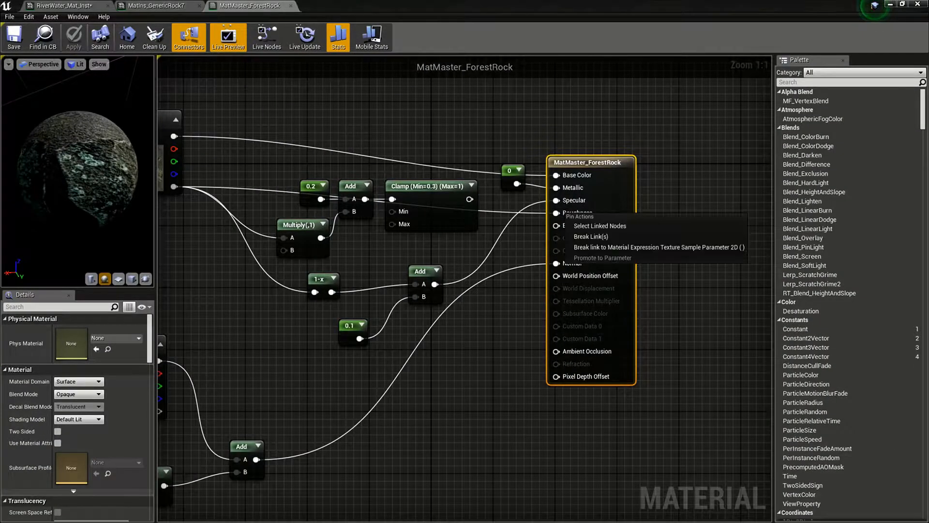
pyautogui.click(600, 223)
pyautogui.moveTo(556, 151); pyautogui.dragTo(623, 146, button='right')
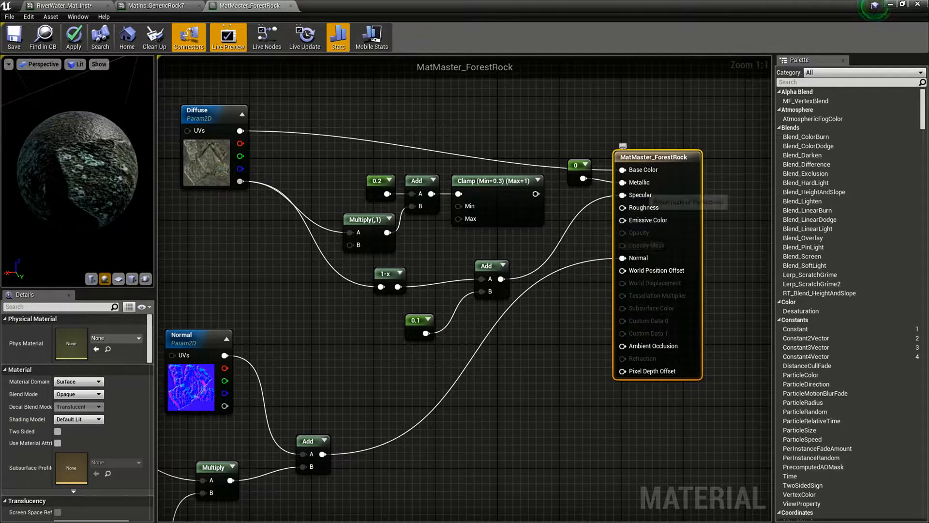
pyautogui.rightClick(624, 195)
pyautogui.click(657, 217)
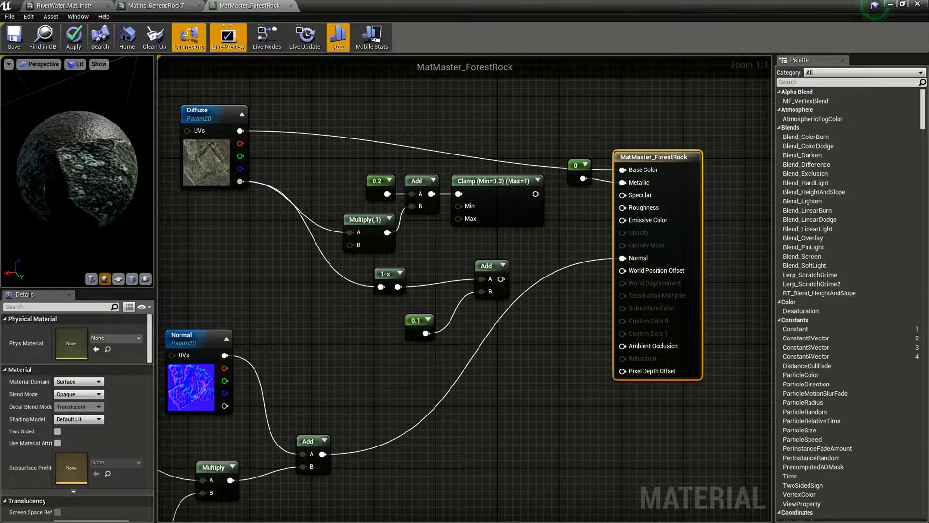
pyautogui.moveTo(326, 346); pyautogui.dragTo(486, 185)
pyautogui.moveTo(472, 185); pyautogui.dragTo(188, 138)
# Add two Constant nodes to MatMaster_ForestRock and connect one to Roughness and the other to Specular
pyautogui.moveTo(481, 232); pyautogui.dragTo(239, 259, button='right')
pyautogui.press('1')
pyautogui.click(498, 219)
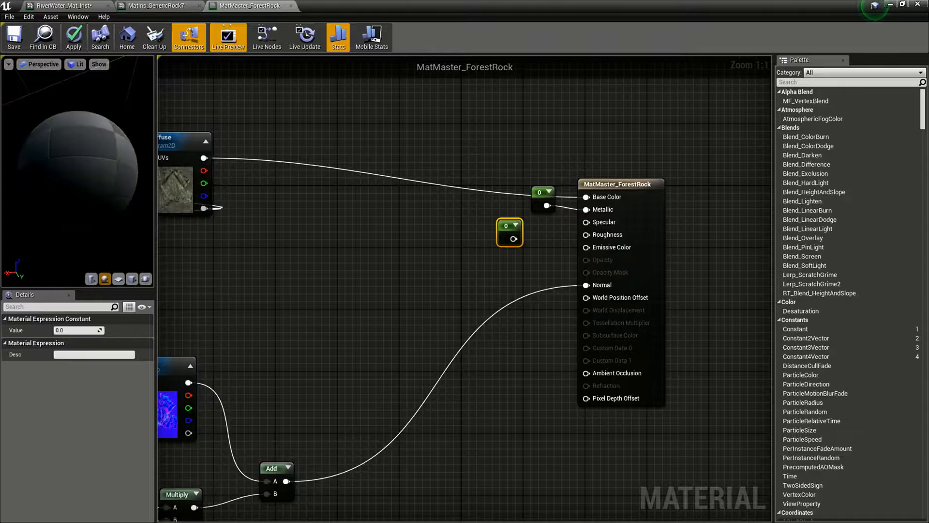
pyautogui.press('1')
pyautogui.click(447, 279)
pyautogui.moveTo(513, 238); pyautogui.dragTo(586, 235)
pyautogui.moveTo(508, 227); pyautogui.dragTo(356, 194)
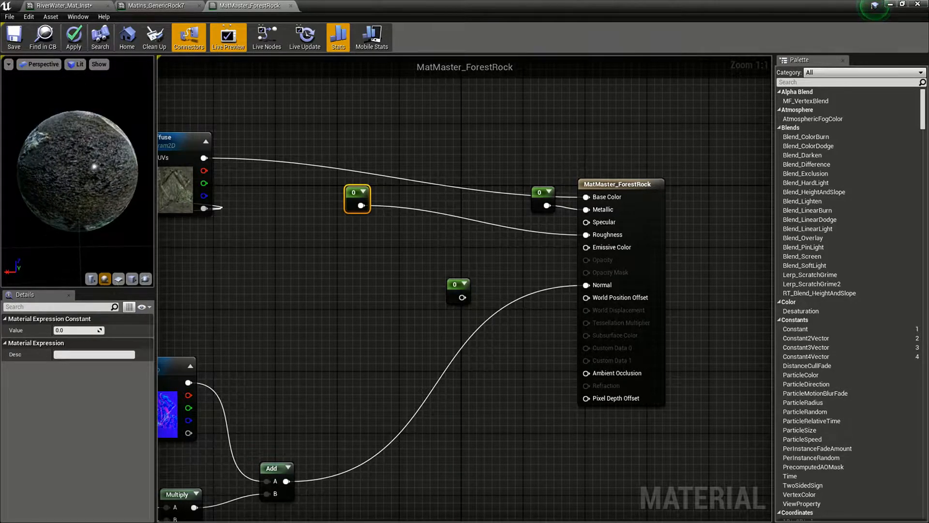
pyautogui.moveTo(462, 297); pyautogui.dragTo(609, 226)
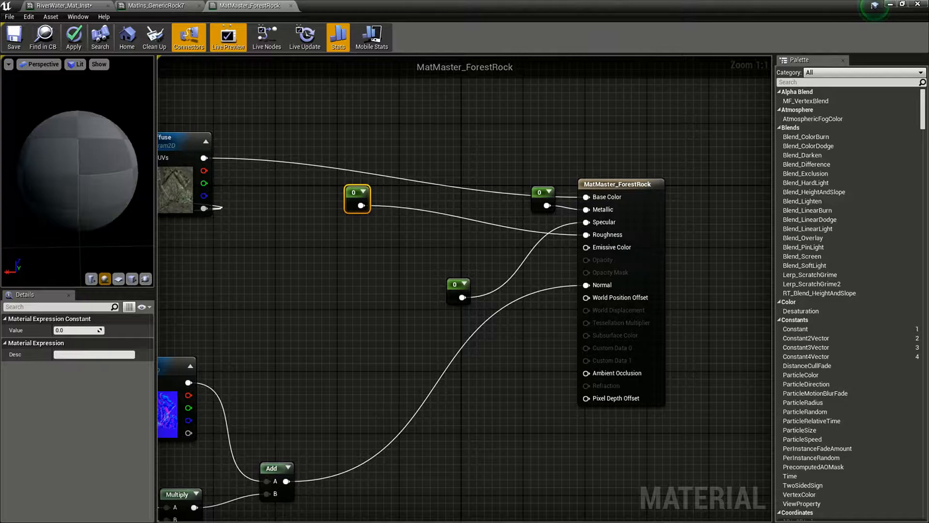
# Try Roughness constant values of 0.5 and about 3.248, checking the rock material on the preview sphere
pyautogui.write('0.5')
pyautogui.press('Return')
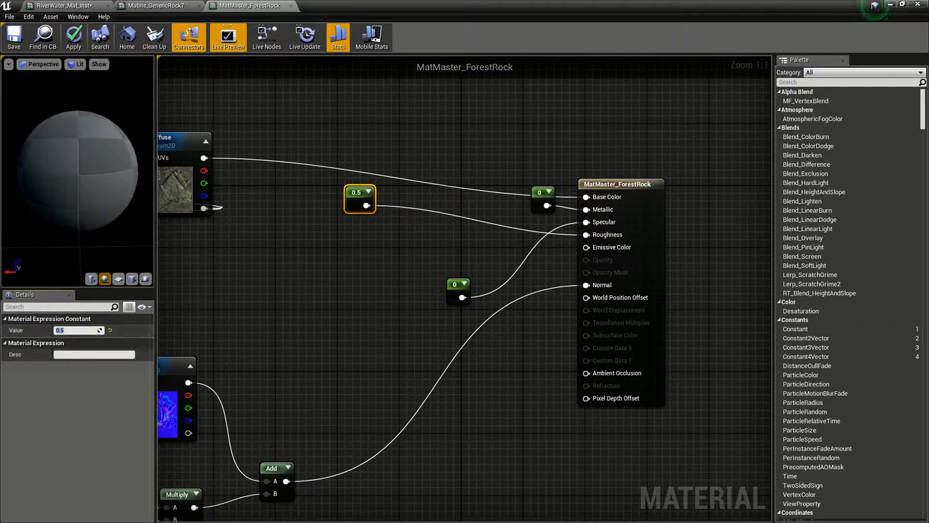
pyautogui.moveTo(77, 170)
pyautogui.mouseDown()
pyautogui.moveTo(87, 170)
pyautogui.moveTo(54, 182)
pyautogui.moveTo(77, 167)
pyautogui.moveTo(56, 172)
pyautogui.moveTo(77, 169)
pyautogui.mouseUp()
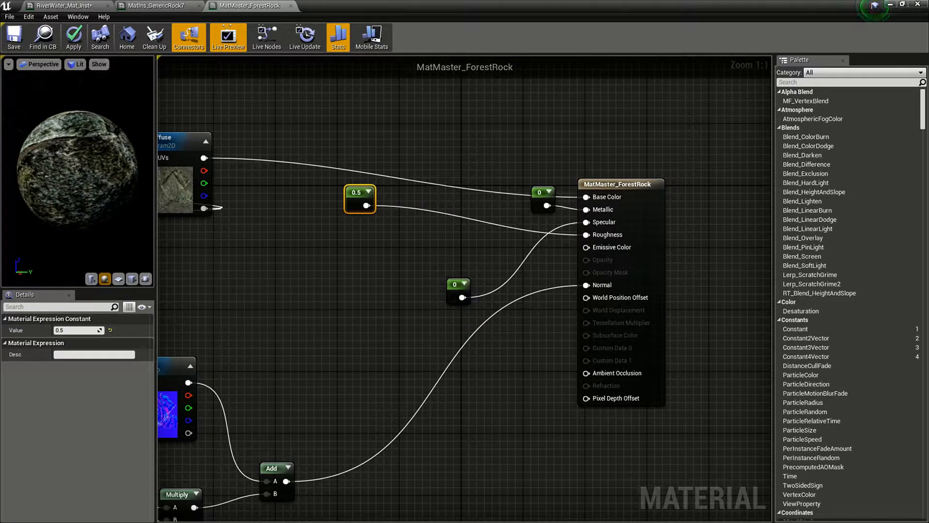
pyautogui.moveTo(79, 330)
pyautogui.mouseDown()
pyautogui.moveTo(91, 330)
pyautogui.moveTo(82, 330)
pyautogui.mouseUp()
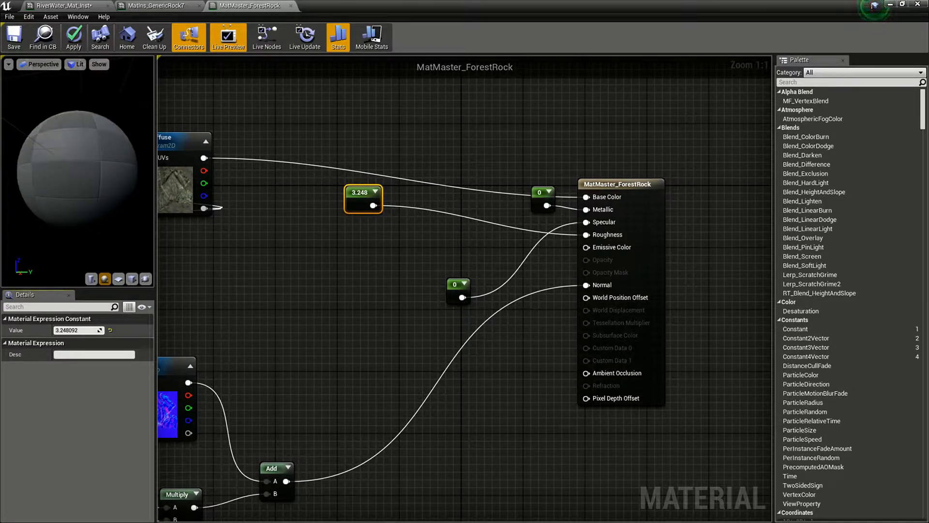
pyautogui.moveTo(77, 170); pyautogui.dragTo(101, 193)
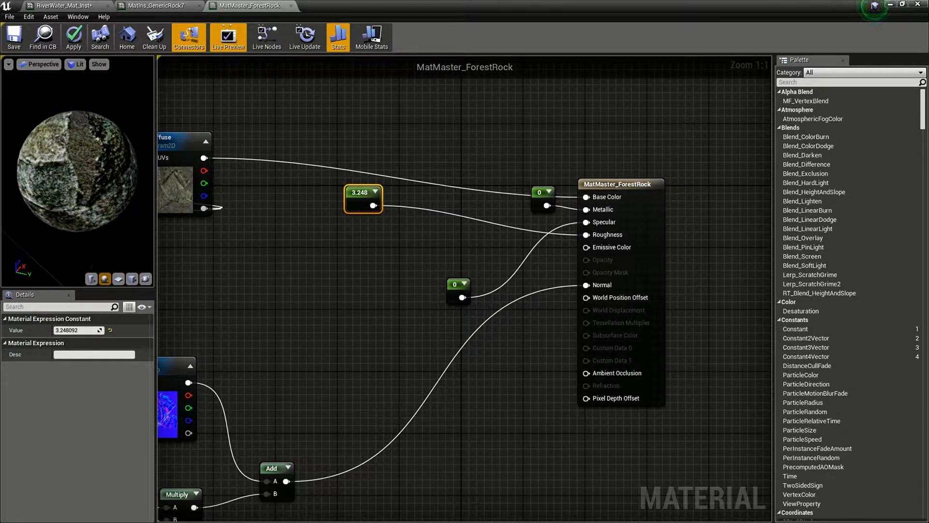
# Shift the Specular constant node slightly and set the Roughness constant to 0
pyautogui.moveTo(457, 293); pyautogui.dragTo(440, 286)
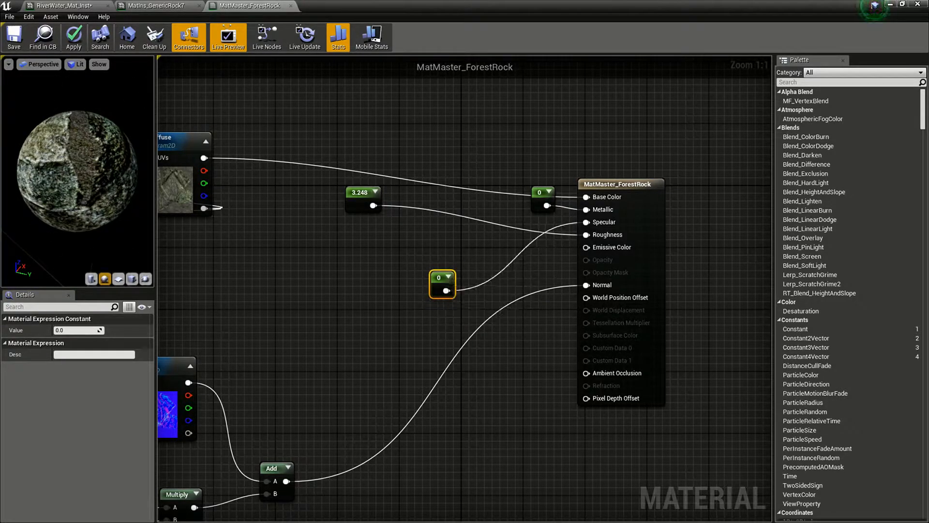
pyautogui.click(361, 200)
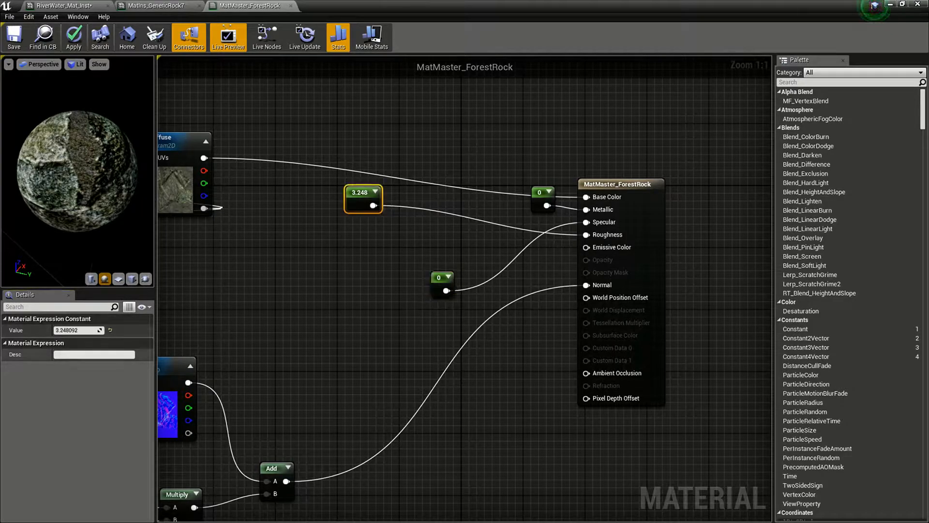
pyautogui.click(78, 330)
pyautogui.write('0')
pyautogui.press('Return')
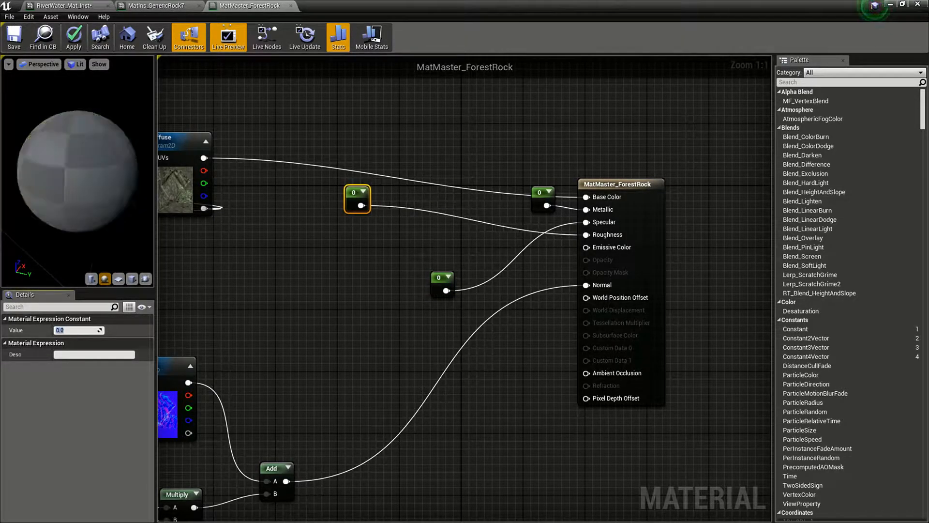
# Try a value of 5 for the Specular constant and check the rock material on the preview sphere
pyautogui.click(442, 286)
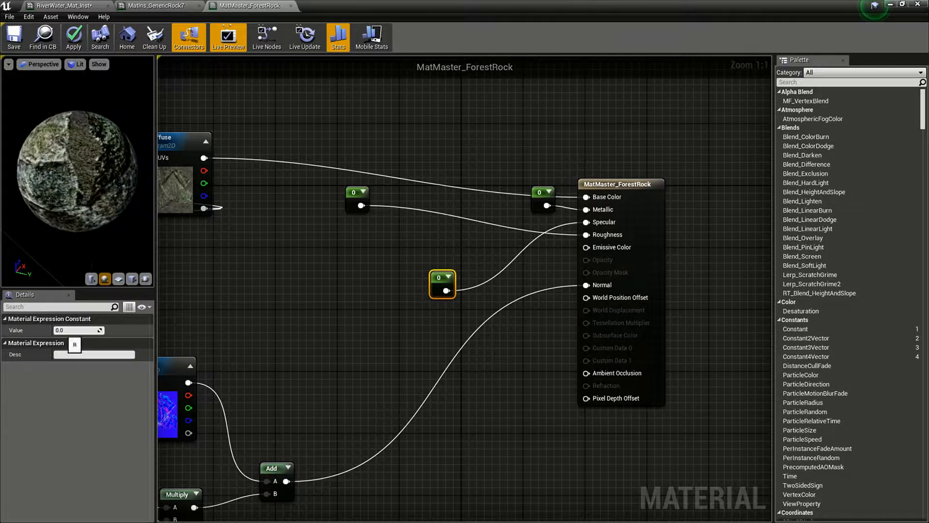
pyautogui.moveTo(80, 208); pyautogui.dragTo(19, 266)
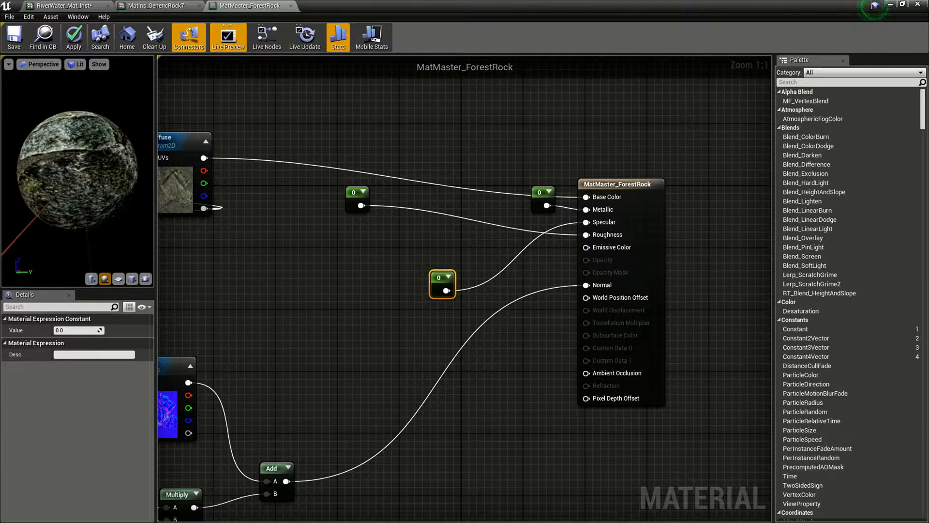
pyautogui.click(75, 330)
pyautogui.write('5')
pyautogui.press('Return')
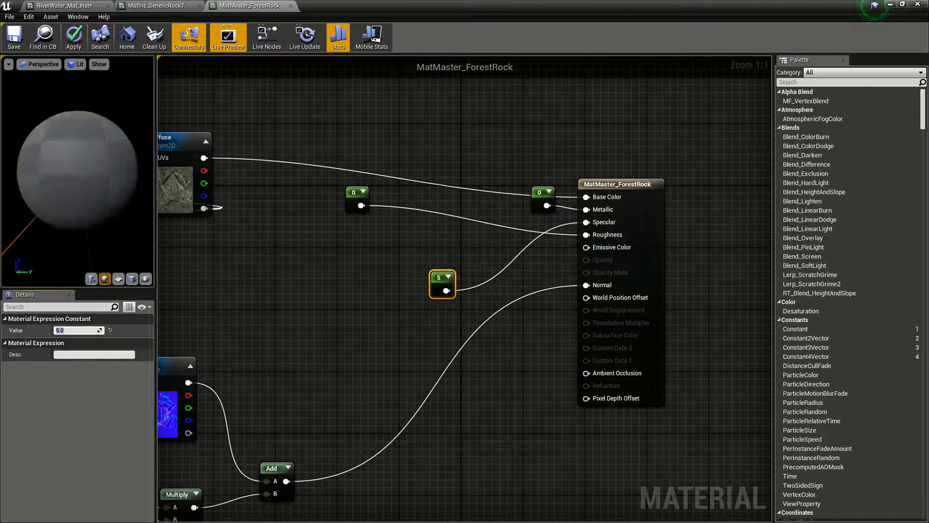
pyautogui.moveTo(99, 194); pyautogui.dragTo(70, 182)
# Set the Specular constant to 3
pyautogui.click(75, 330)
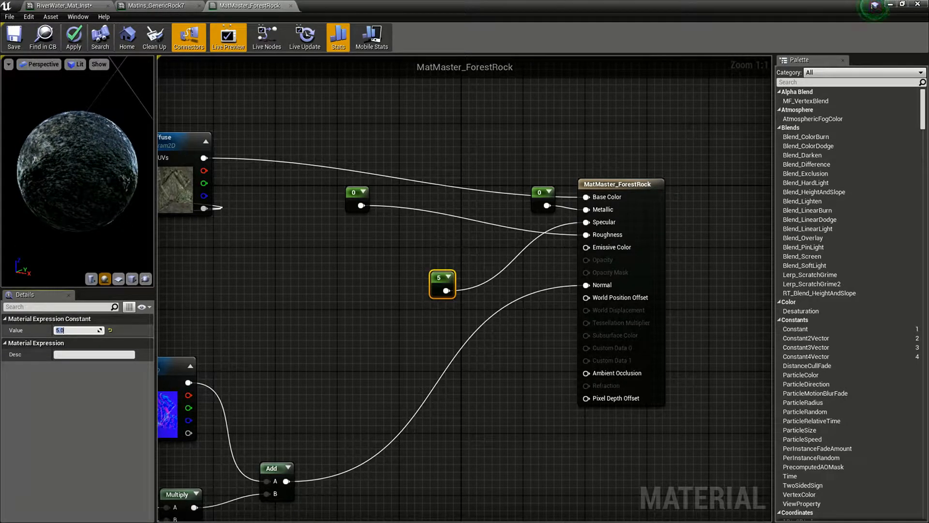
pyautogui.write('3')
pyautogui.press('Return')
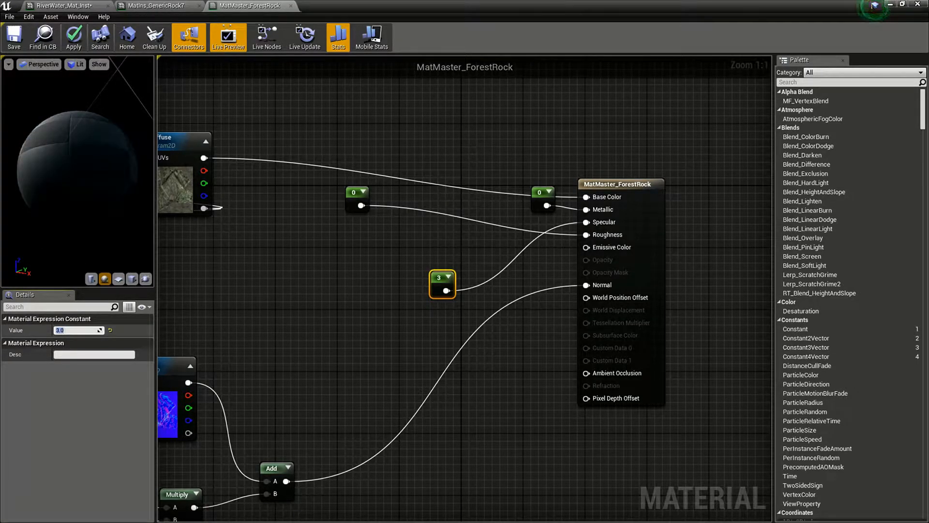
# Set the Specular constant of the forest rock material to 1
pyautogui.moveTo(92, 186); pyautogui.dragTo(73, 208)
pyautogui.moveTo(467, 6); pyautogui.dragTo(488, 1)
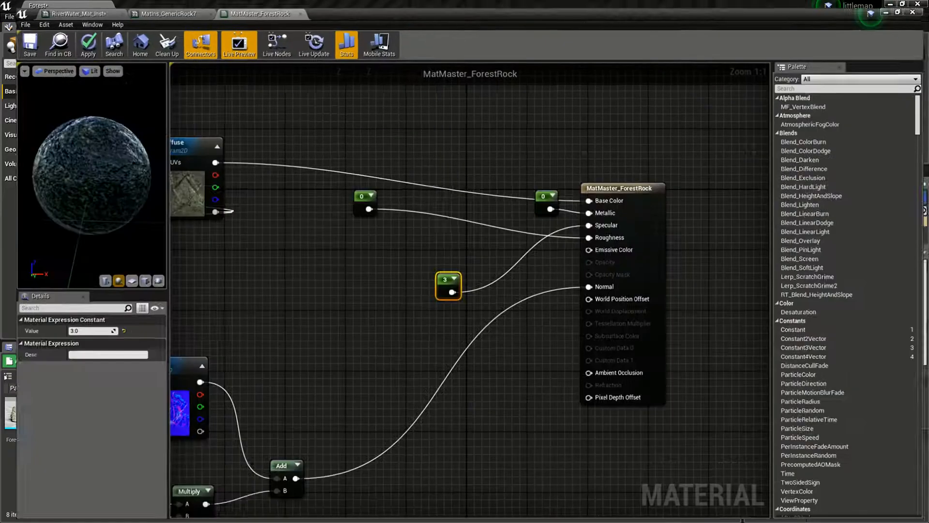
pyautogui.click(75, 330)
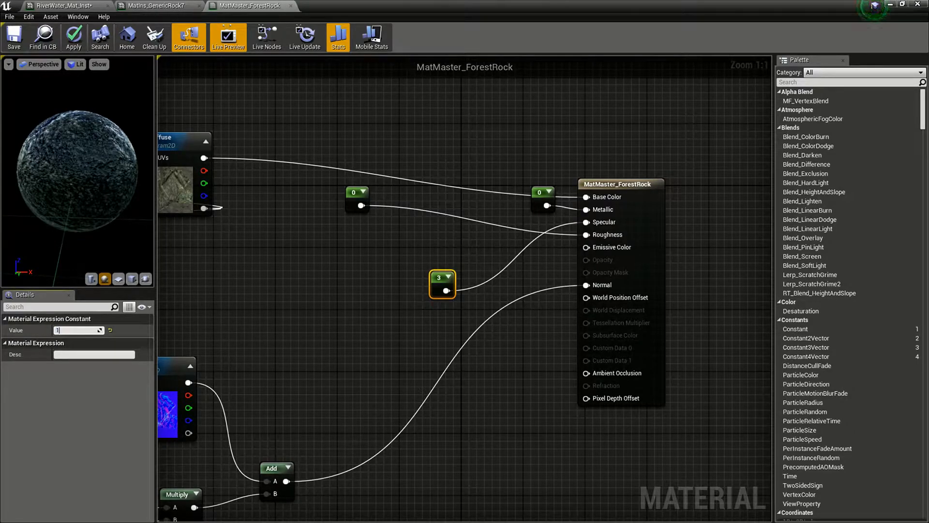
pyautogui.write('1')
pyautogui.press('Return')
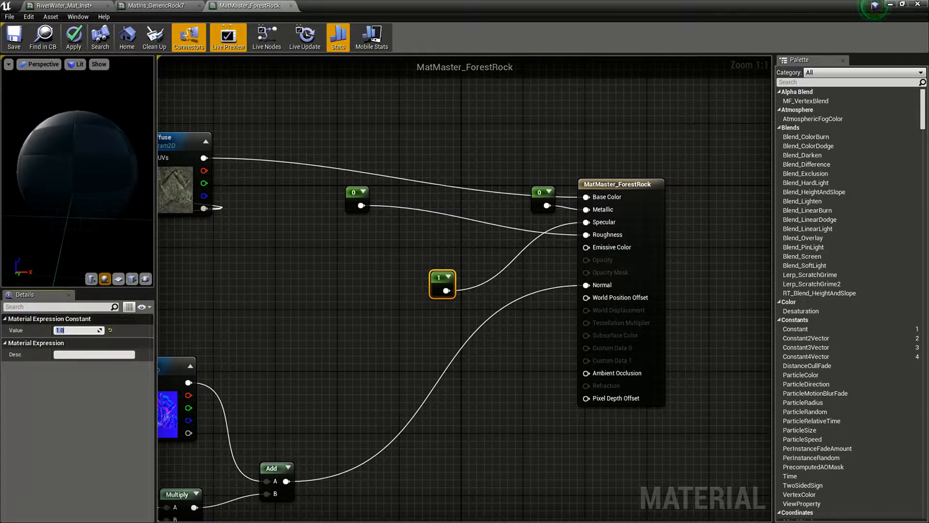
# Apply the edited rock material to the level and return to the level viewport
pyautogui.moveTo(255, 329); pyautogui.dragTo(330, 277, button='right')
pyautogui.moveTo(284, 335); pyautogui.dragTo(352, 256, button='right')
pyautogui.moveTo(331, 275); pyautogui.dragTo(747, 250)
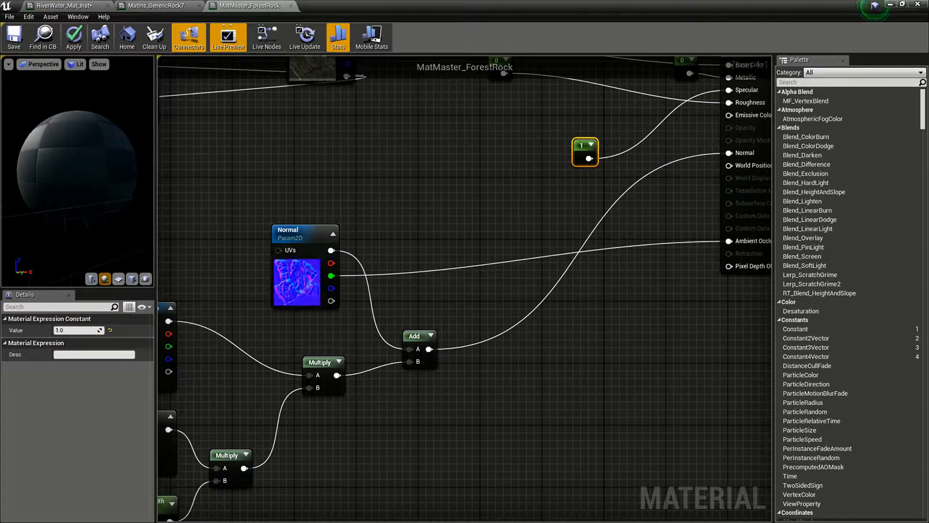
pyautogui.moveTo(80, 165); pyautogui.dragTo(131, 224)
pyautogui.click(74, 38)
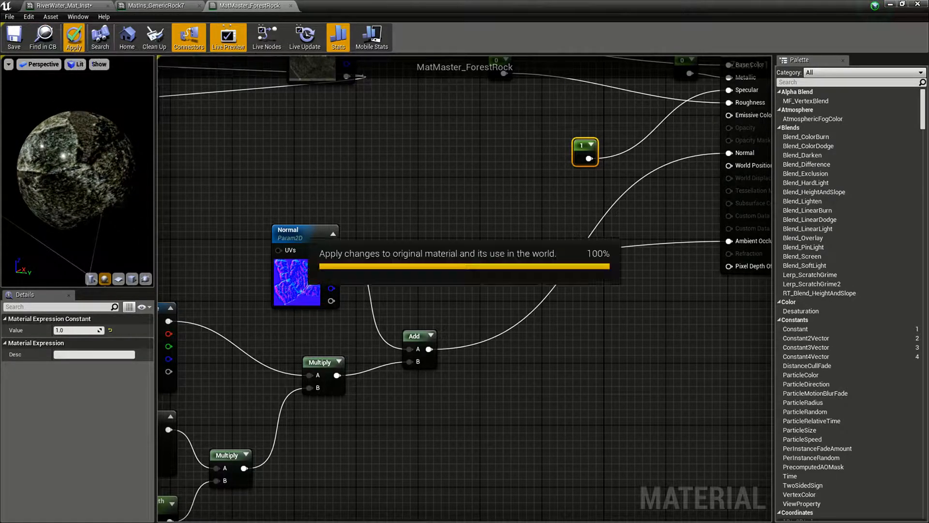
pyautogui.moveTo(368, 6); pyautogui.dragTo(241, 522)
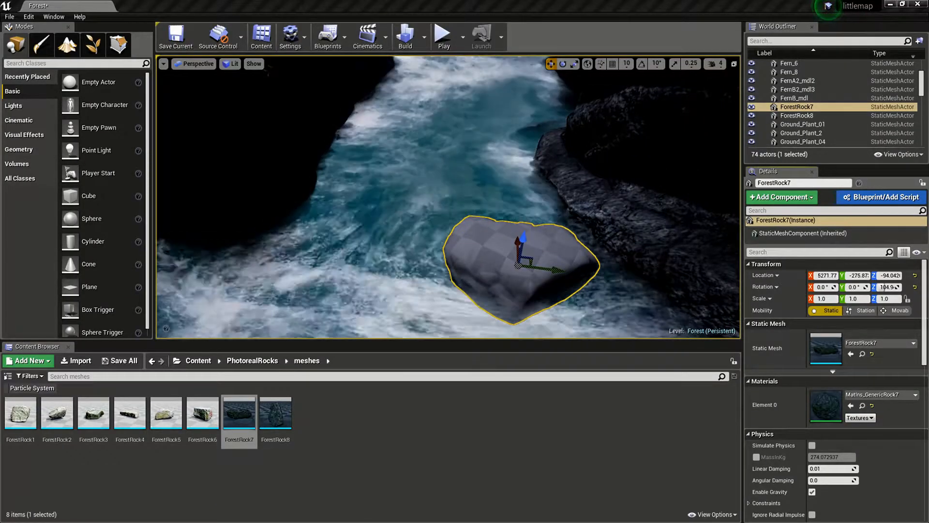
# Examine the updated material on ForestRock7 in the river, both close up and from a distance, to judge its wet look
pyautogui.moveTo(448, 196); pyautogui.dragTo(492, 229, button='right')
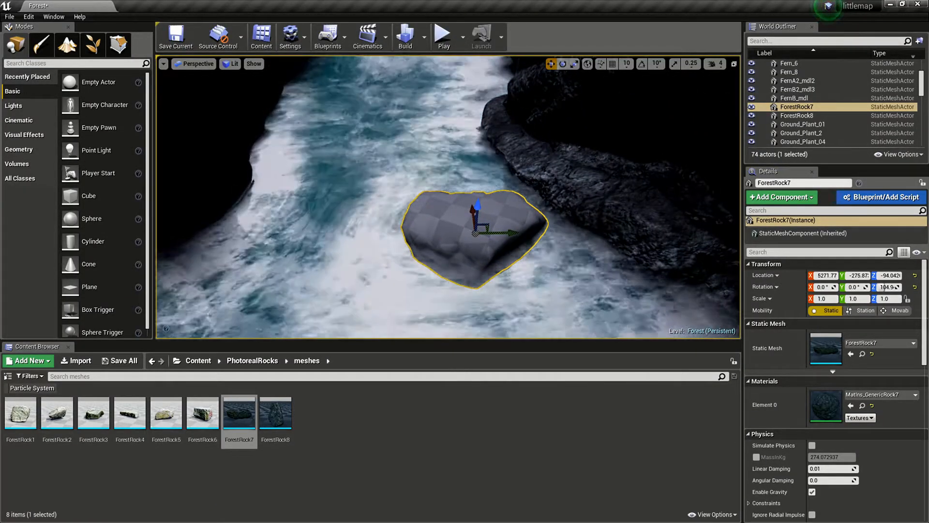
pyautogui.press('f')
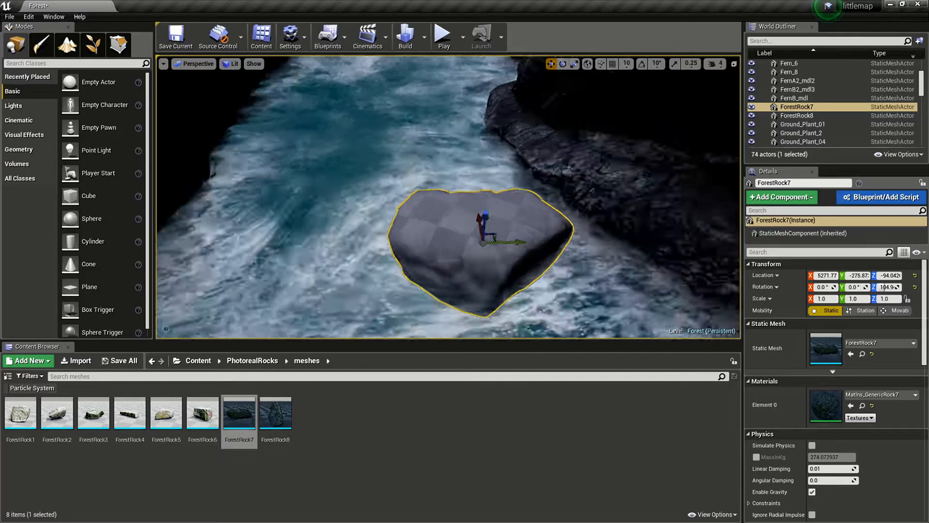
pyautogui.moveTo(448, 196); pyautogui.dragTo(459, 155, button='right')
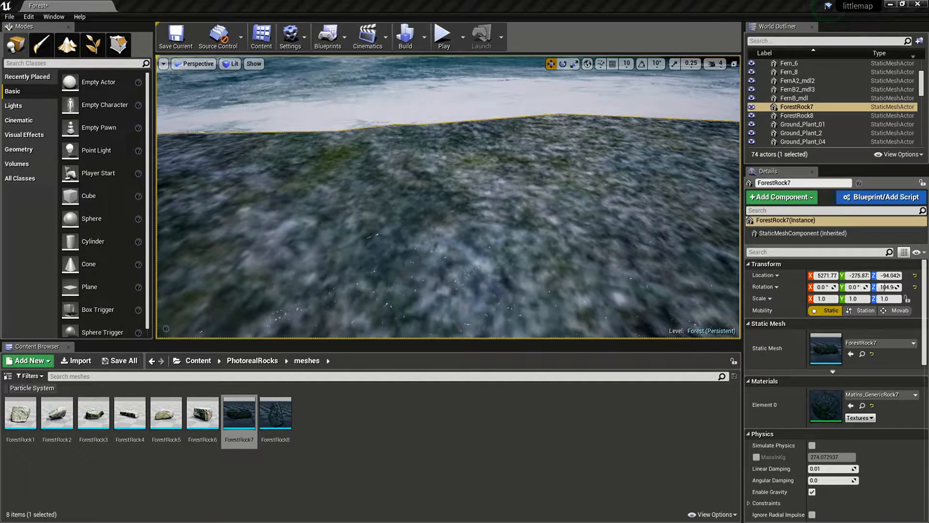
pyautogui.moveTo(448, 197); pyautogui.dragTo(513, 239, button='right')
pyautogui.press('s')
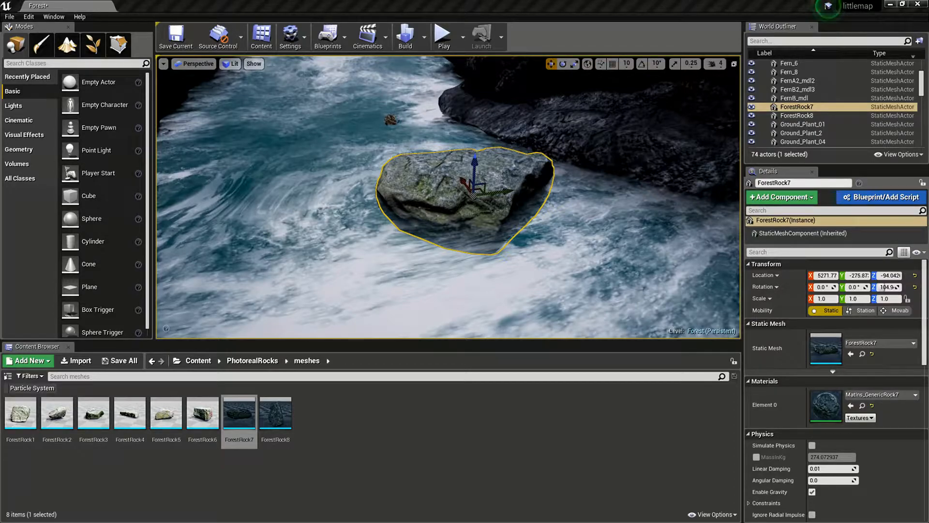
pyautogui.moveTo(448, 197)
pyautogui.mouseDown(button='right')
pyautogui.moveTo(455, 189)
pyautogui.moveTo(431, 220)
pyautogui.moveTo(443, 164)
pyautogui.moveTo(435, 169)
pyautogui.moveTo(464, 203)
pyautogui.moveTo(438, 203)
pyautogui.moveTo(459, 225)
pyautogui.moveTo(501, 228)
pyautogui.moveTo(448, 213)
pyautogui.mouseUp(button='right')
pyautogui.press('w')
pyautogui.press('w')
pyautogui.press('s')
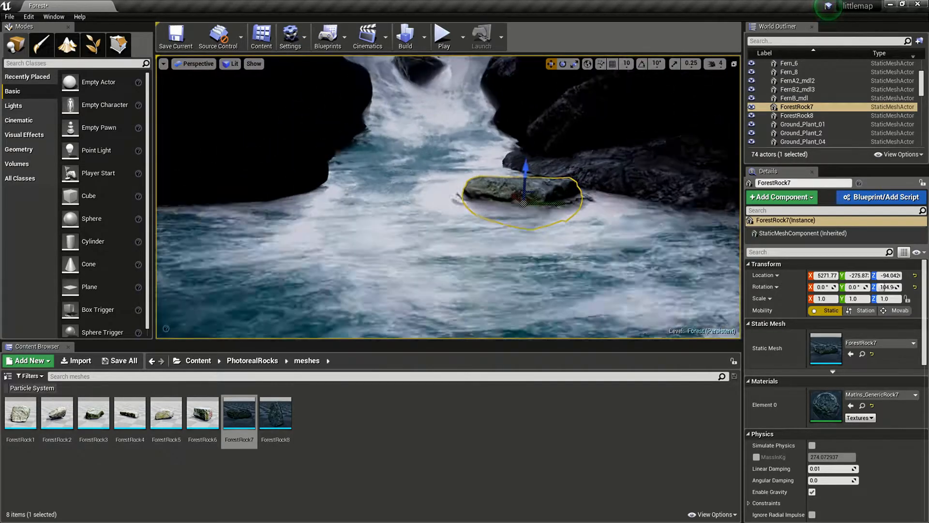
pyautogui.press('Escape')
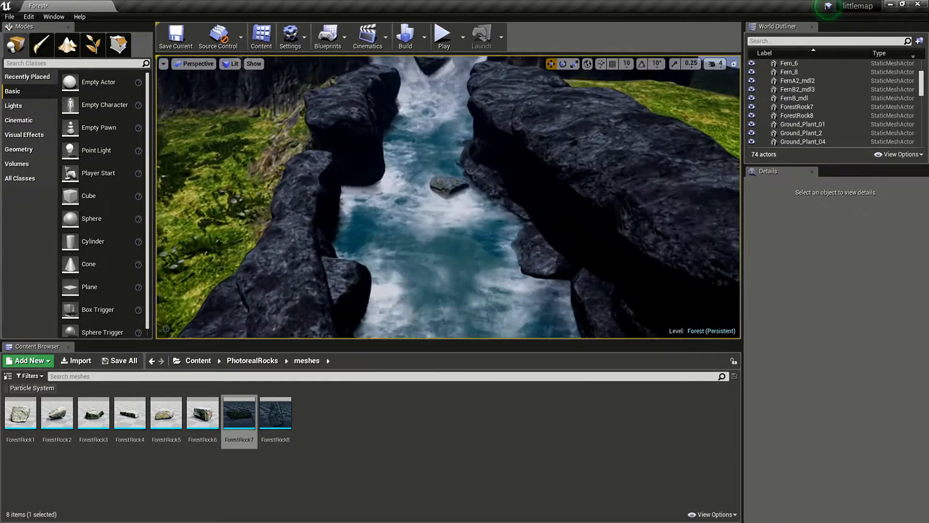
# Enlarge ForestRock7 in the river to a scale of about 2.77 on Z and 1.3 on Y, and widen it along X
pyautogui.click(453, 158)
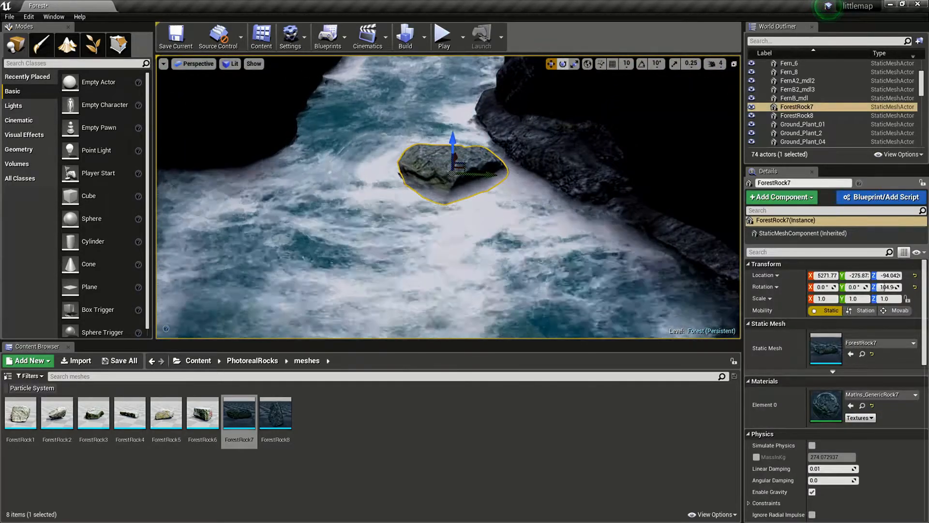
pyautogui.press('r')
pyautogui.moveTo(453, 139); pyautogui.dragTo(452, 104)
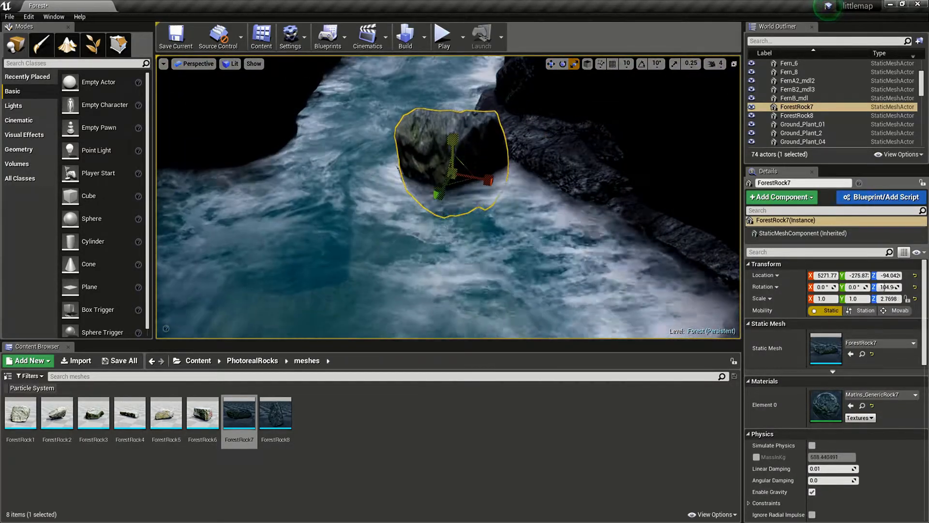
pyautogui.moveTo(435, 195); pyautogui.dragTo(430, 200)
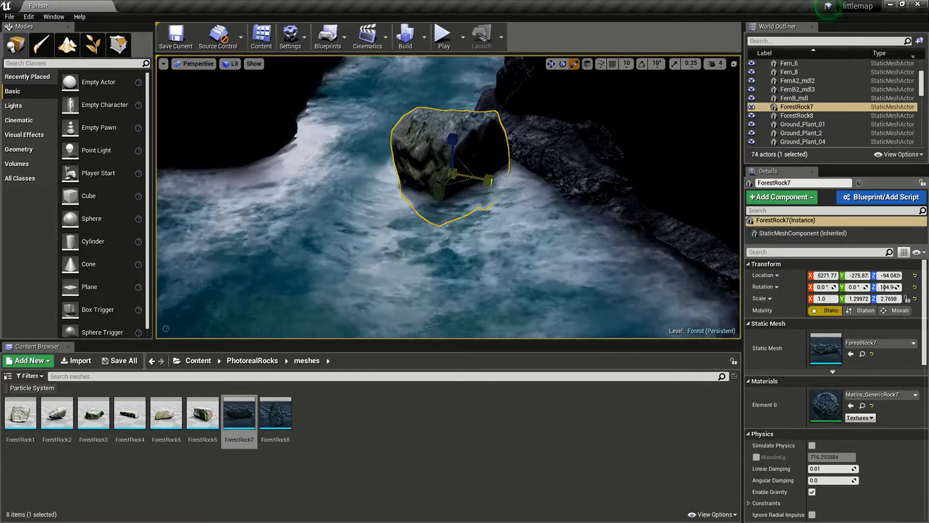
pyautogui.moveTo(489, 181); pyautogui.dragTo(503, 177)
pyautogui.press('Escape')
# Place two ForestRock8 meshes in the water farther along the river
pyautogui.moveTo(448, 198); pyautogui.dragTo(445, 176, button='right')
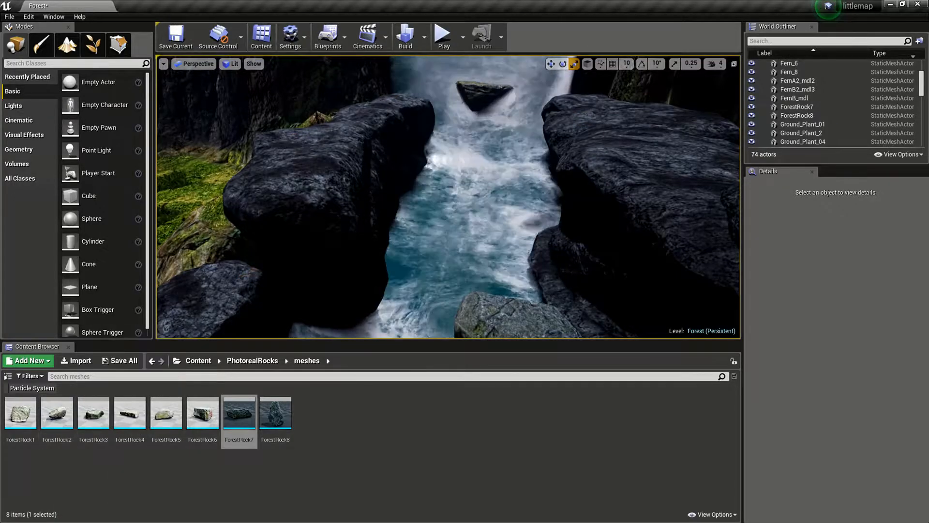
pyautogui.press('w')
pyautogui.moveTo(448, 194); pyautogui.dragTo(448, 237, button='right')
pyautogui.moveTo(276, 414); pyautogui.dragTo(396, 226)
pyautogui.moveTo(395, 226); pyautogui.dragTo(342, 215, button='right')
pyautogui.moveTo(280, 417); pyautogui.dragTo(378, 213)
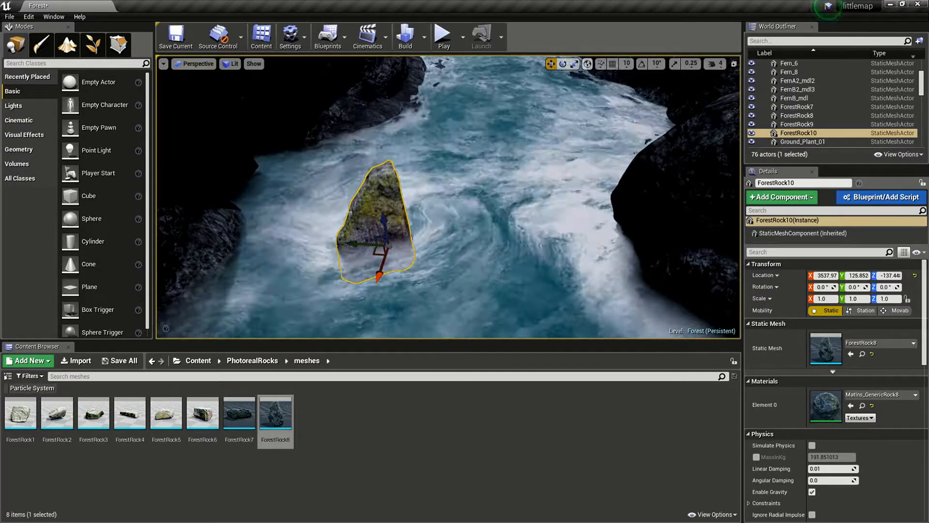
# Scale the last placed river rock to about 1.36 on Y and 1.16 on Z
pyautogui.moveTo(384, 219); pyautogui.dragTo(384, 206)
pyautogui.moveTo(353, 243); pyautogui.dragTo(341, 244)
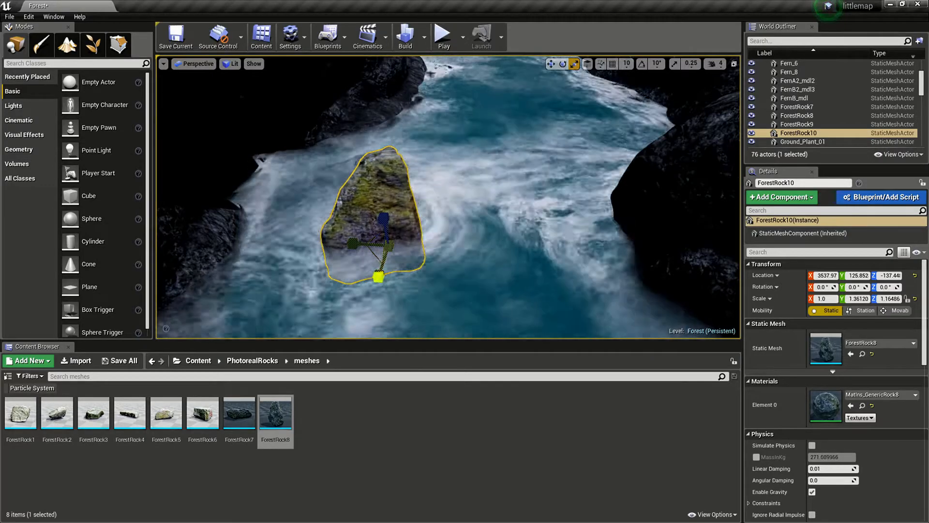
pyautogui.moveTo(448, 197); pyautogui.dragTo(290, 193, button='right')
pyautogui.press('Escape')
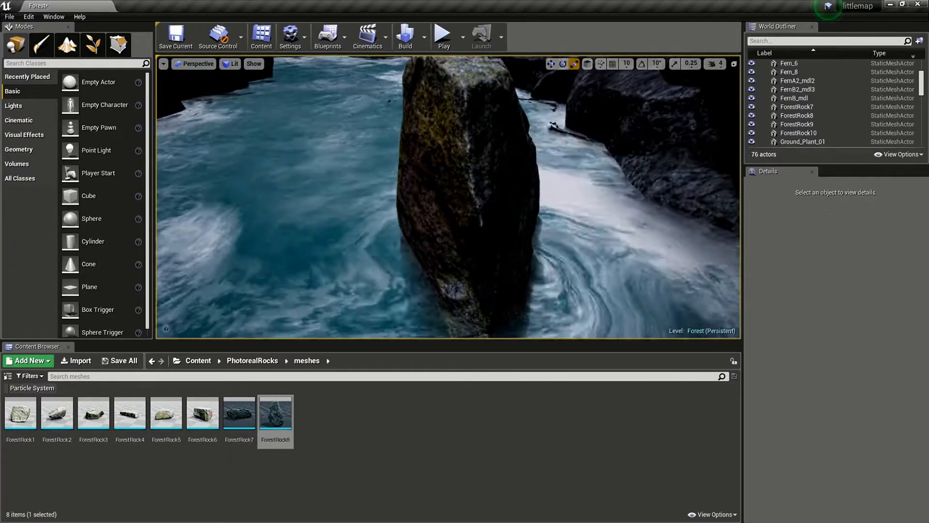
# Duplicate the WaterFall_Part emitter and move the copy downstream toward the new rock, at about X 3567 and Z 202
pyautogui.scroll(-2, 823, 121)
pyautogui.scroll(-15, 822, 119)
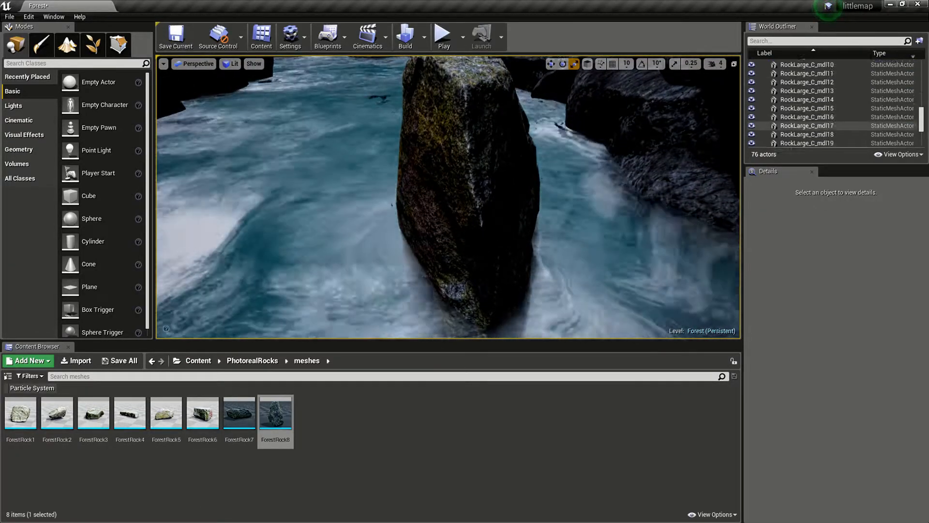
pyautogui.doubleClick(799, 99)
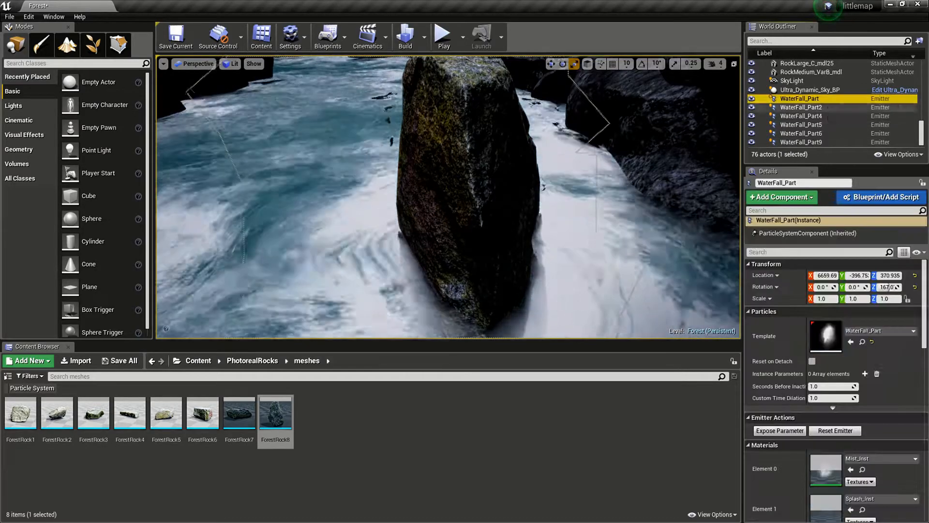
pyautogui.press('w')
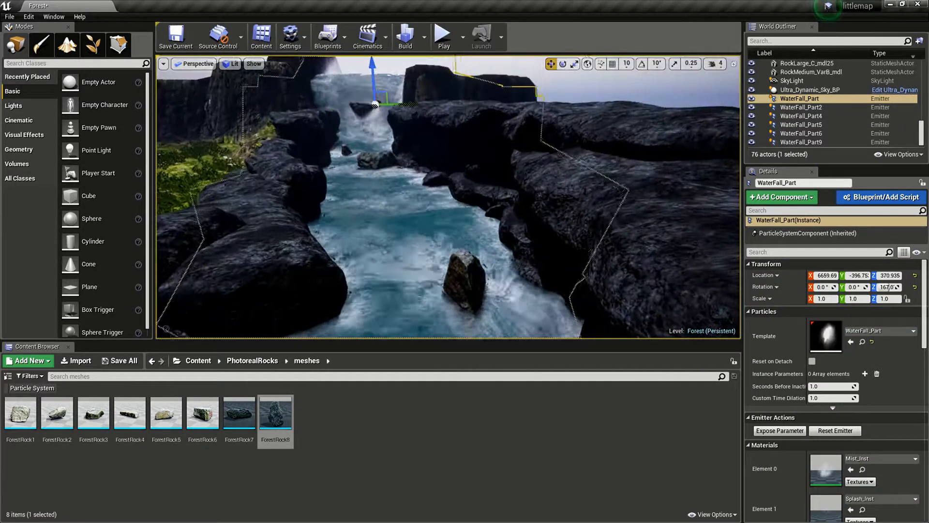
pyautogui.press('a')
pyautogui.moveTo(448, 196); pyautogui.dragTo(552, 196, button='right')
pyautogui.keyDown('alt'); pyautogui.moveTo(246, 114); pyautogui.dragTo(448, 187); pyautogui.keyUp('alt')
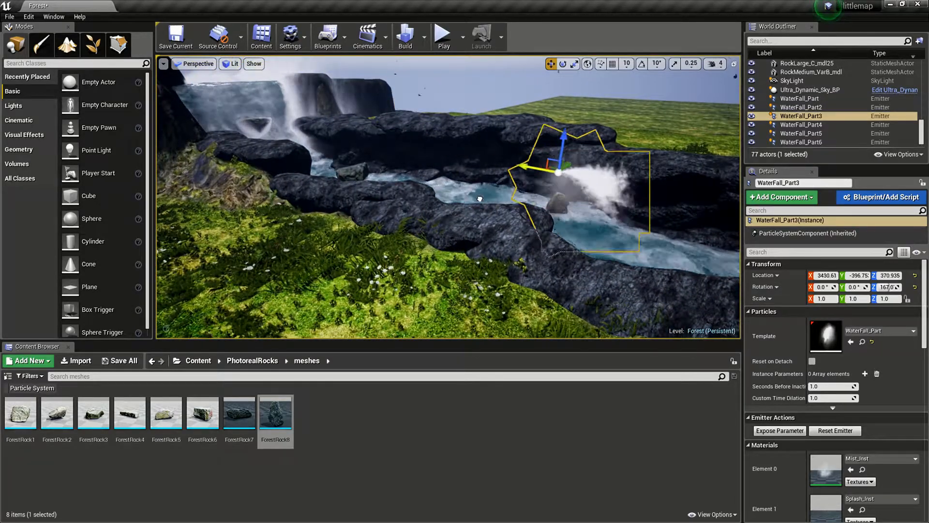
pyautogui.moveTo(536, 131); pyautogui.dragTo(536, 132)
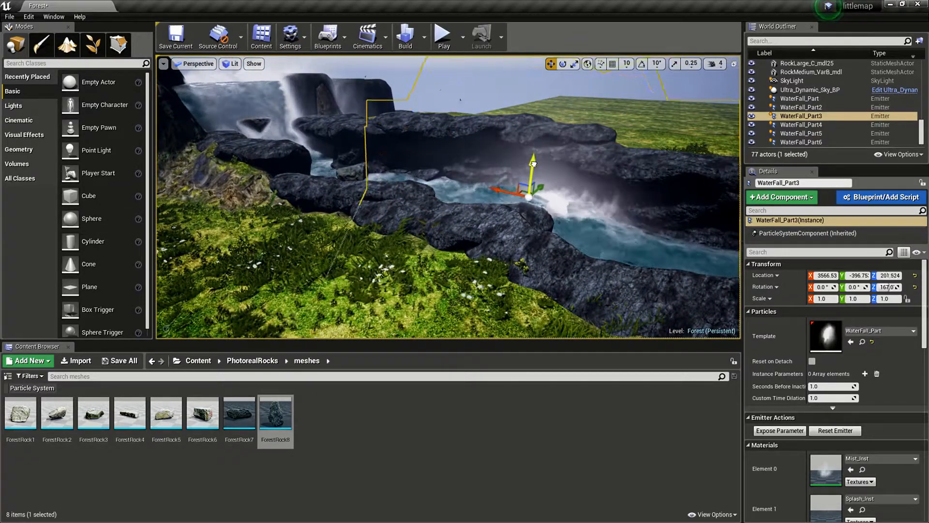
# Position the copied emitter against the tall river rock at about X 3662, Y 102 and Z -12
pyautogui.press('w')
pyautogui.moveTo(532, 171); pyautogui.dragTo(436, 201, button='right')
pyautogui.press('d')
pyautogui.moveTo(373, 125); pyautogui.dragTo(507, 172)
pyautogui.moveTo(557, 194); pyautogui.dragTo(547, 195)
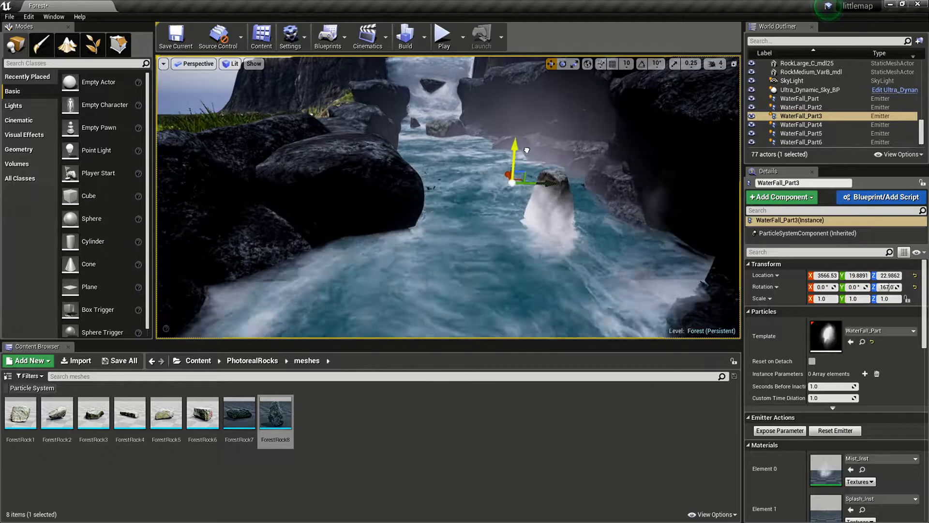
pyautogui.moveTo(563, 189); pyautogui.dragTo(560, 189)
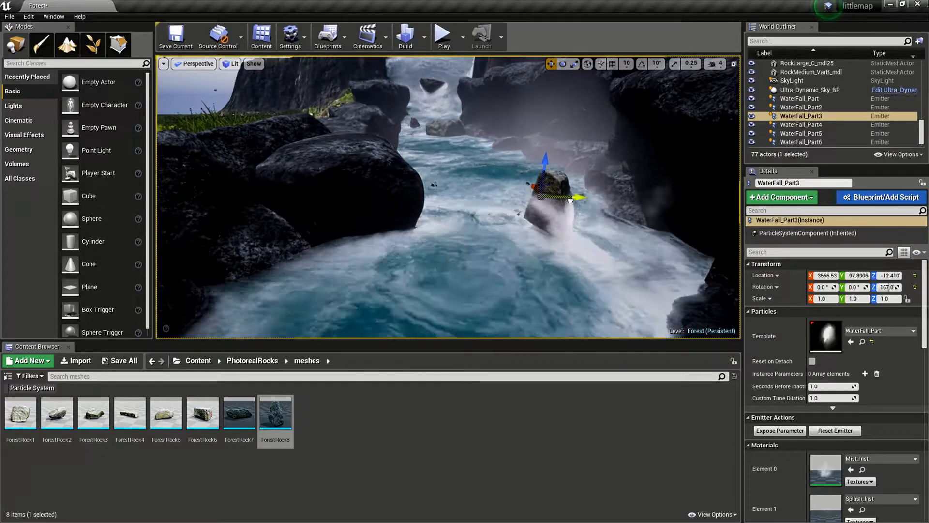
pyautogui.press('w')
pyautogui.moveTo(426, 194); pyautogui.dragTo(465, 252, button='right')
pyautogui.moveTo(395, 274); pyautogui.dragTo(362, 335)
# Scale the copied emitter along Y to about 1.14 to fit its mist to the rock
pyautogui.press('s')
pyautogui.moveTo(408, 178); pyautogui.dragTo(398, 225, button='right')
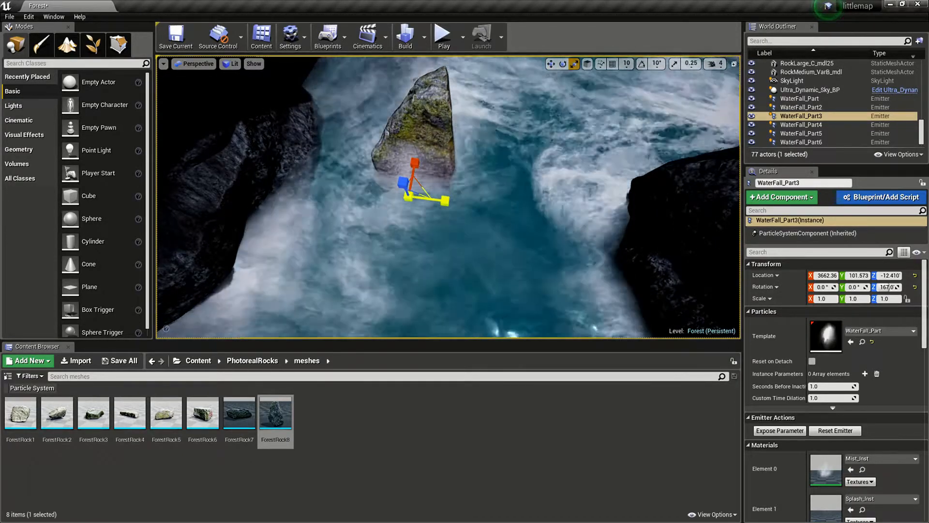
pyautogui.moveTo(398, 225); pyautogui.dragTo(575, 194, button='right')
pyautogui.press('s')
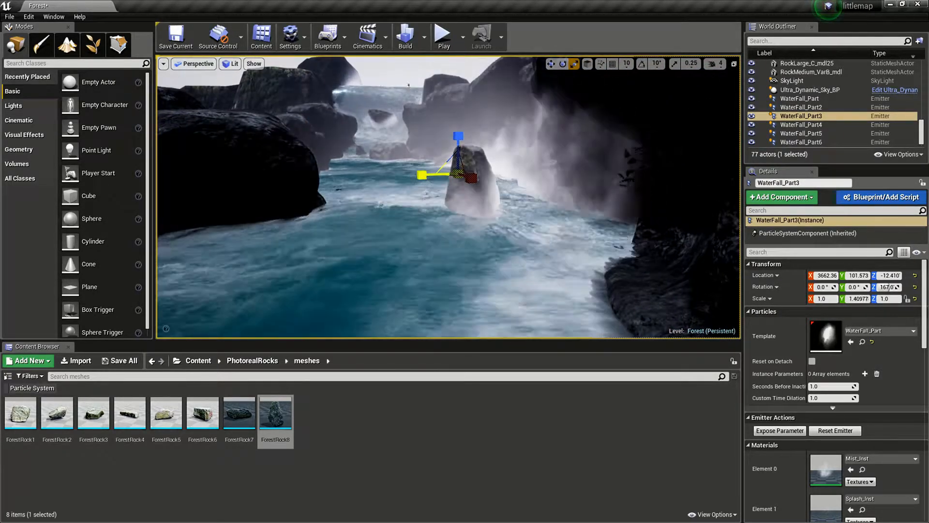
pyautogui.moveTo(422, 175); pyautogui.dragTo(421, 175)
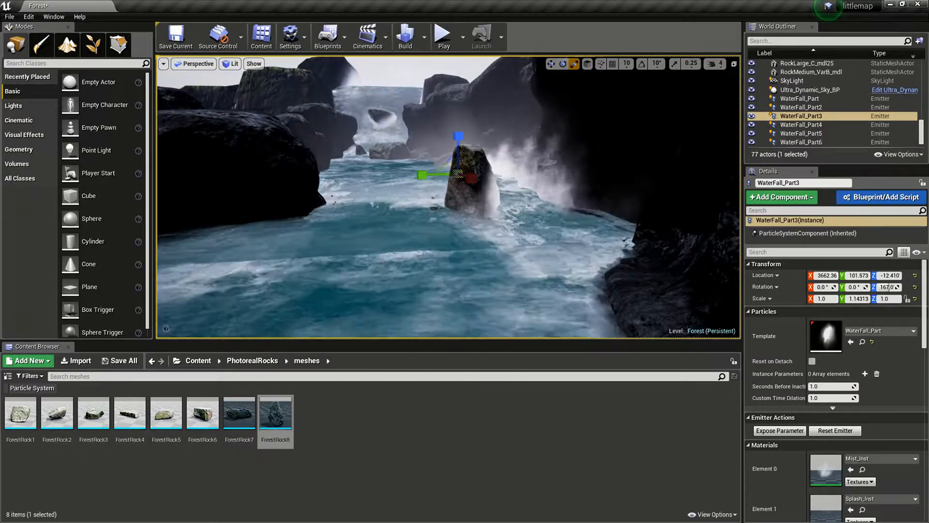
pyautogui.press('Escape')
# Check the WaterFall_Part emitters one by one to find which one sits at the tall river rock
pyautogui.press('s')
pyautogui.moveTo(556, 203); pyautogui.dragTo(587, 202, button='right')
pyautogui.press('d')
pyautogui.press('w')
pyautogui.press('w')
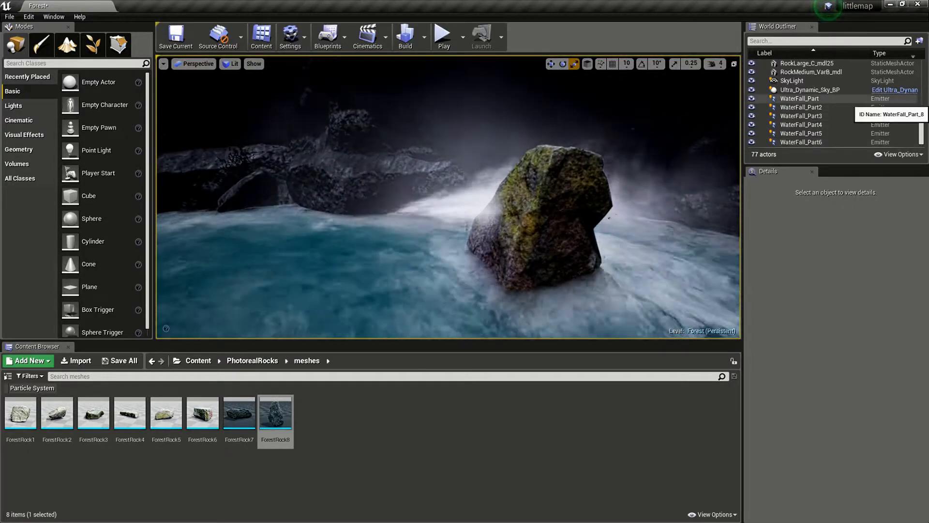
pyautogui.scroll(-1, 847, 116)
pyautogui.click(822, 142)
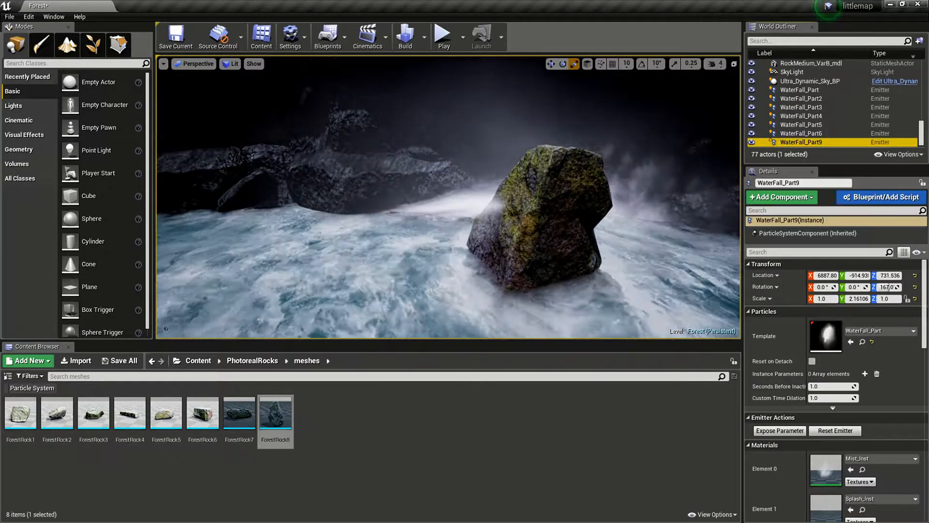
pyautogui.click(804, 124)
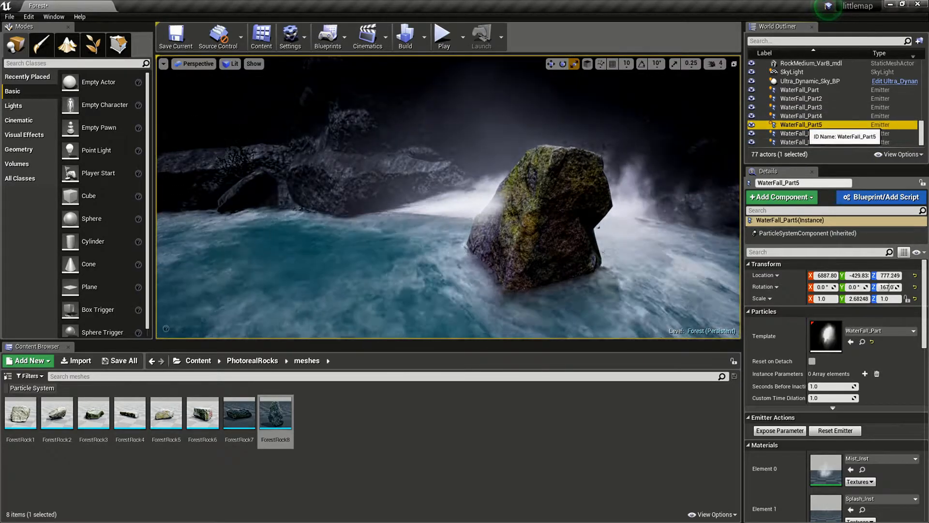
pyautogui.click(803, 107)
pyautogui.click(804, 116)
pyautogui.click(803, 98)
pyautogui.click(801, 90)
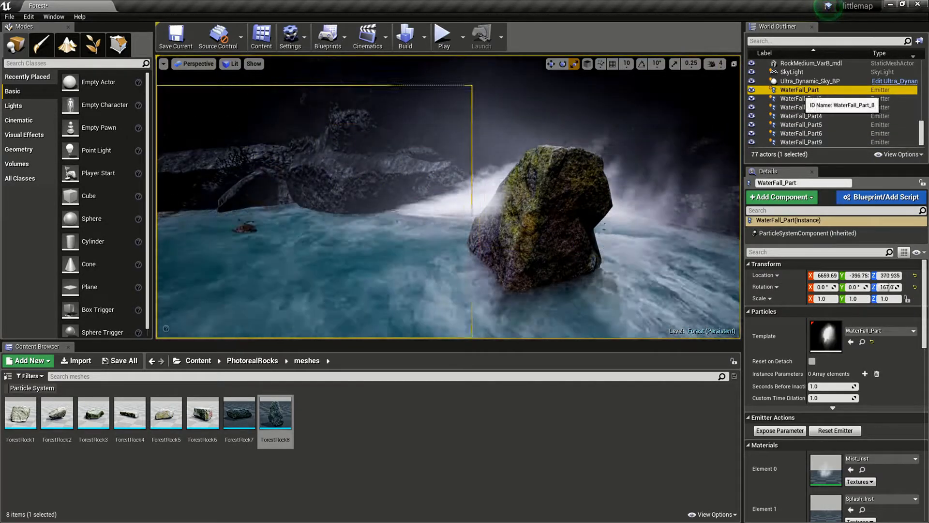
pyautogui.click(816, 142)
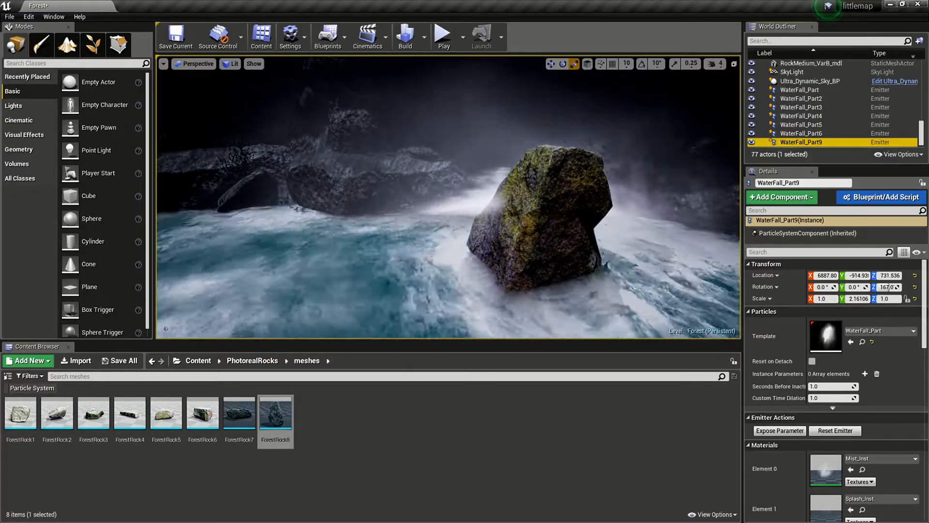
pyautogui.press('f')
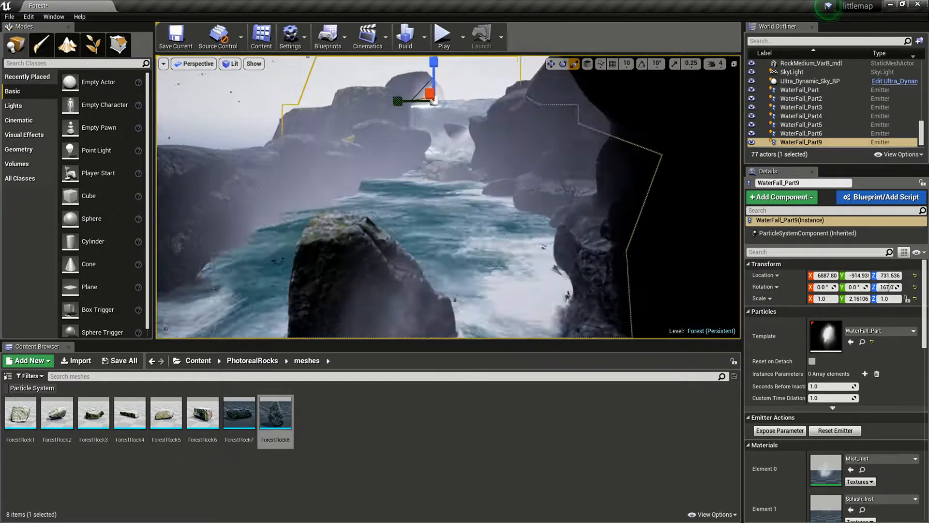
pyautogui.click(800, 134)
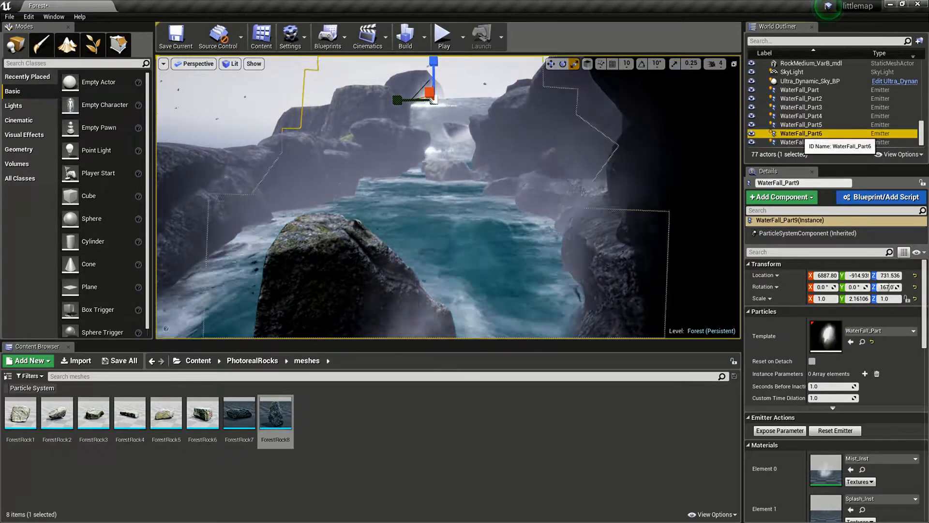
pyautogui.click(800, 125)
pyautogui.click(799, 116)
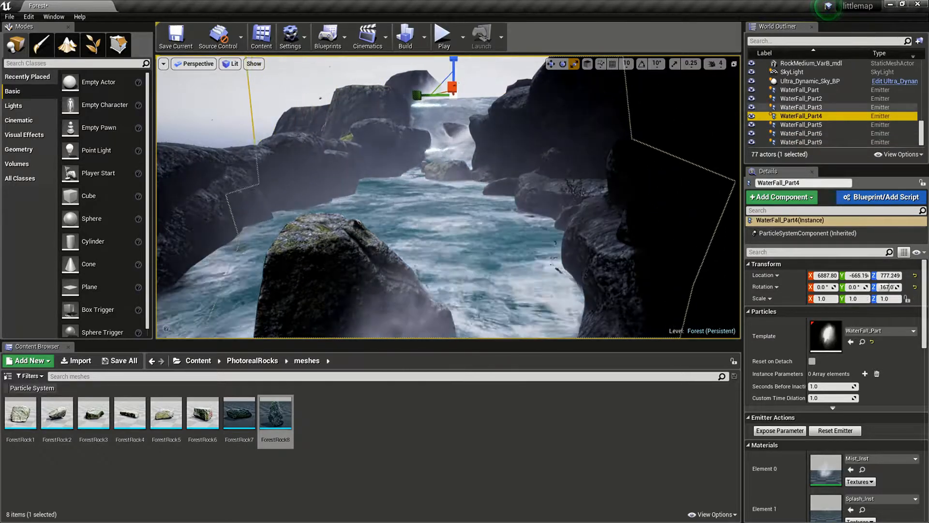
# Lower the WaterFall_Part3 emitter beside the tall river rock to about Z -75
pyautogui.click(799, 108)
pyautogui.moveTo(605, 184); pyautogui.dragTo(629, 189, button='right')
pyautogui.press('f')
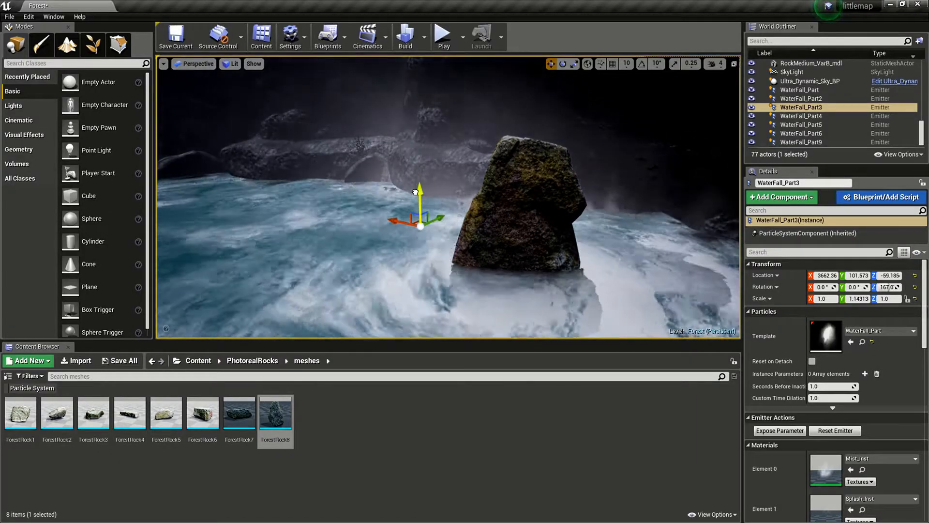
pyautogui.keyDown('alt'); pyautogui.moveTo(484, 194); pyautogui.dragTo(445, 167); pyautogui.keyUp('alt')
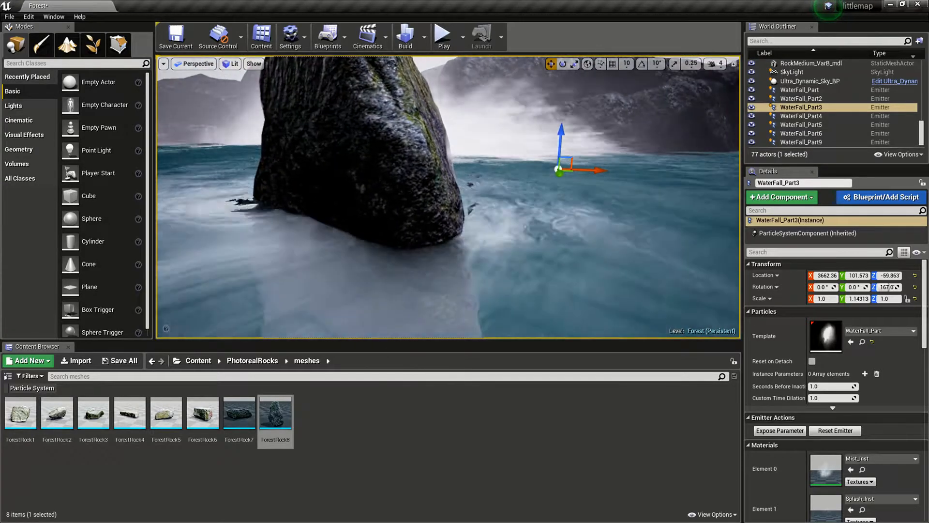
pyautogui.moveTo(562, 129); pyautogui.dragTo(560, 153)
pyautogui.keyDown('alt'); pyautogui.moveTo(532, 193); pyautogui.dragTo(319, 218); pyautogui.keyUp('alt')
pyautogui.press('Escape')
pyautogui.moveTo(436, 194)
pyautogui.mouseDown(button='right')
pyautogui.moveTo(348, 194)
pyautogui.moveTo(483, 198)
pyautogui.moveTo(474, 213)
pyautogui.moveTo(436, 208)
pyautogui.mouseUp(button='right')
pyautogui.press('w')
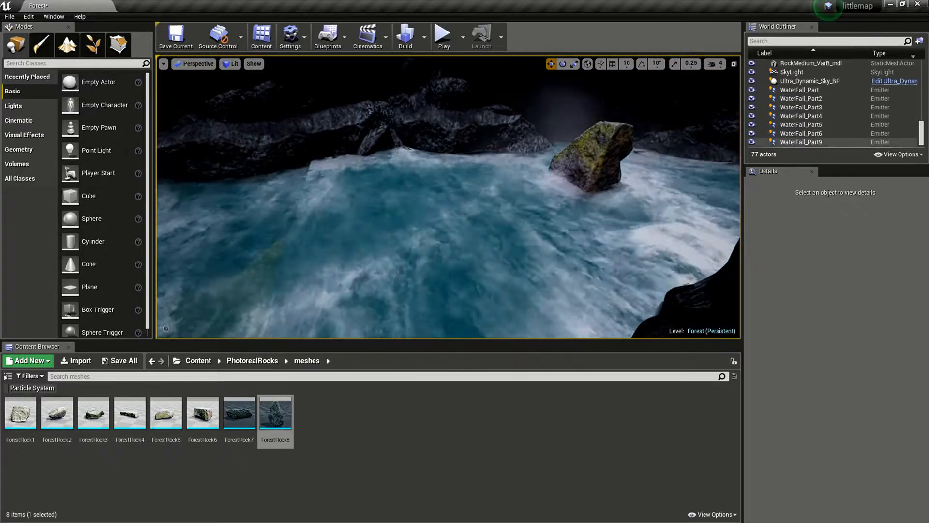
# Duplicate the WaterFall_Part3 emitter and move the copy upstream to about X 6683
pyautogui.click(800, 141)
pyautogui.click(801, 133)
pyautogui.click(797, 125)
pyautogui.click(796, 116)
pyautogui.click(796, 107)
pyautogui.click(796, 99)
pyautogui.click(794, 108)
pyautogui.doubleClick(793, 107)
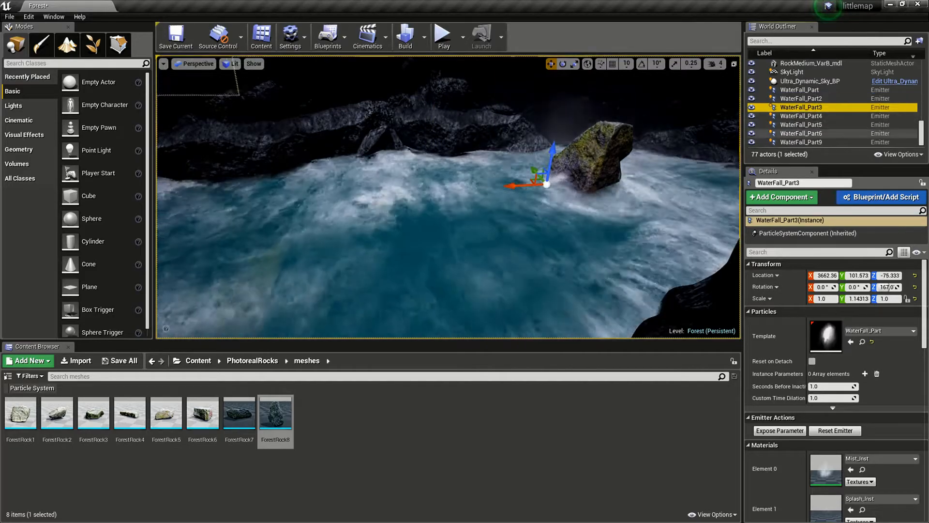
pyautogui.keyDown('alt'); pyautogui.moveTo(550, 197); pyautogui.dragTo(163, 131); pyautogui.keyUp('alt')
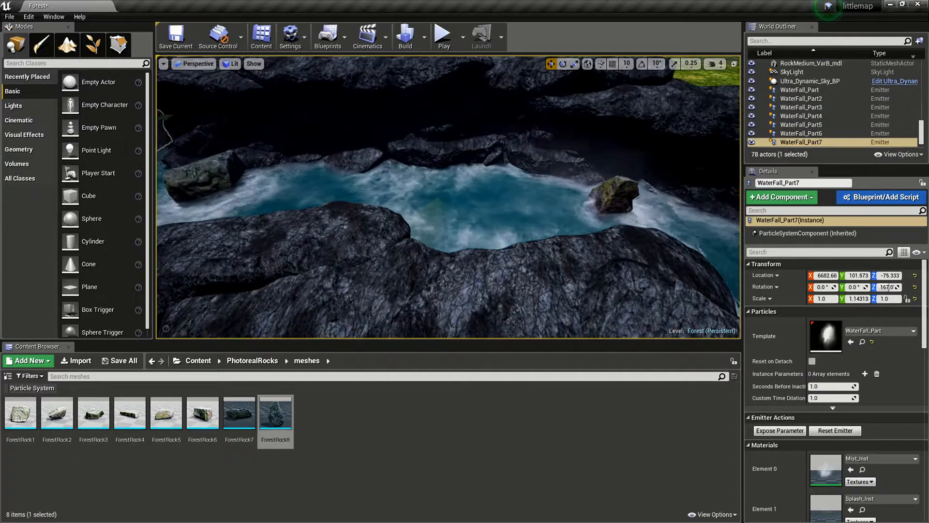
# Position the copied emitter against the wide mossy rock upstream, at about X 5367 and Y -352
pyautogui.moveTo(447, 194); pyautogui.dragTo(324, 203, button='right')
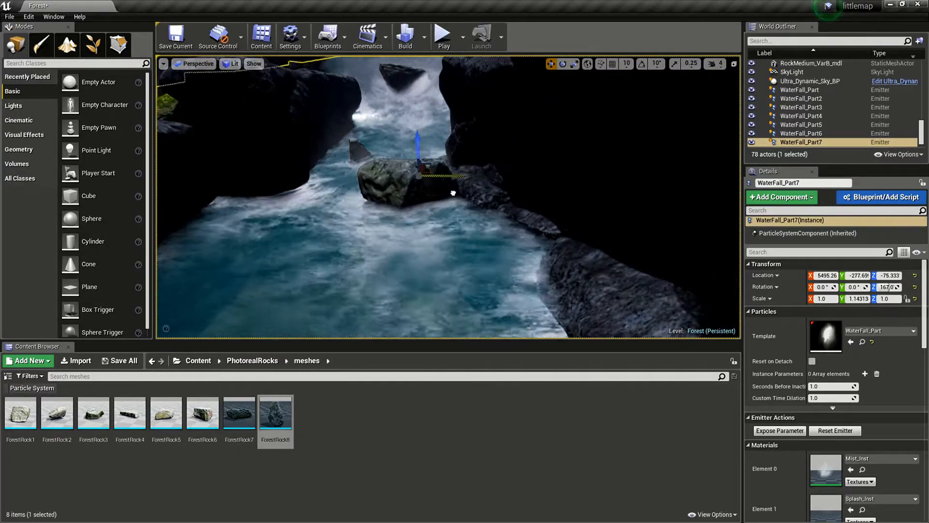
pyautogui.moveTo(456, 192); pyautogui.dragTo(435, 196)
pyautogui.moveTo(435, 196); pyautogui.dragTo(494, 198, button='right')
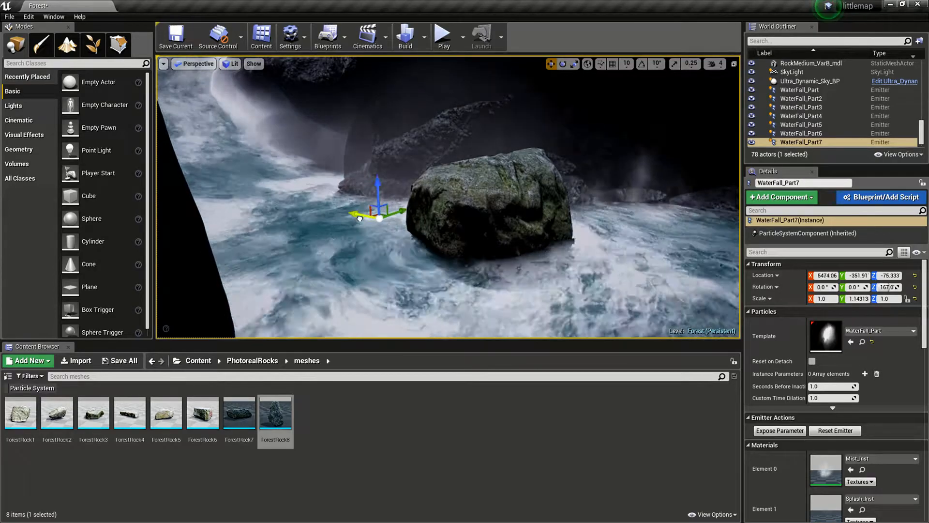
pyautogui.moveTo(360, 218); pyautogui.dragTo(393, 236)
pyautogui.moveTo(411, 222); pyautogui.dragTo(484, 234, button='right')
pyautogui.press('f')
# Locate the emitter's Mist_Inst material among the project assets and try applying Mist_Mat to the tall river rock
pyautogui.moveTo(450, 203); pyautogui.dragTo(541, 230, button='right')
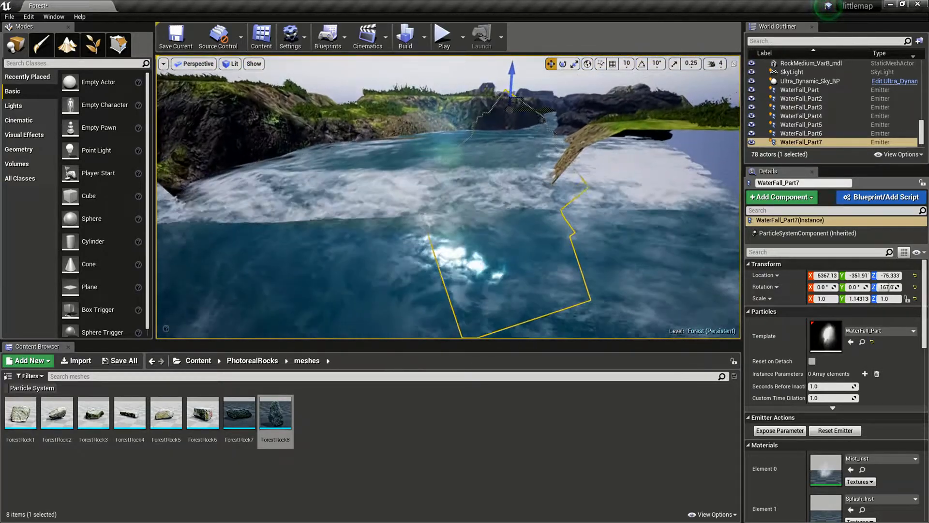
pyautogui.moveTo(449, 197); pyautogui.dragTo(393, 209, button='right')
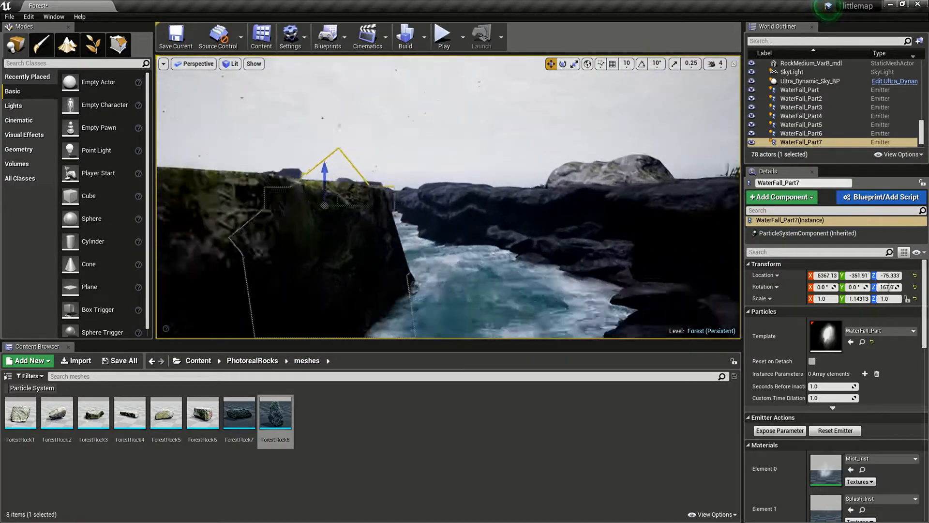
pyautogui.moveTo(393, 209); pyautogui.dragTo(404, 242, button='right')
pyautogui.click(861, 470)
pyautogui.press('w')
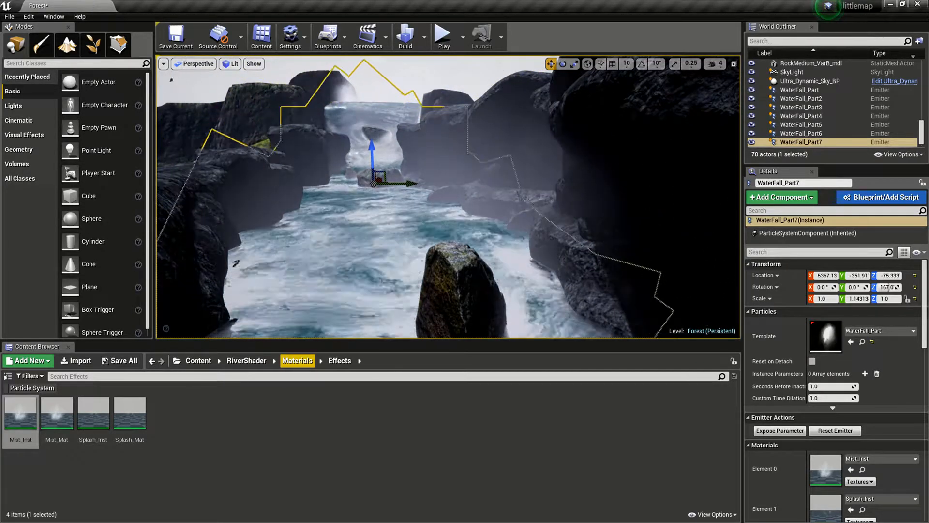
pyautogui.moveTo(57, 412); pyautogui.dragTo(453, 325)
pyautogui.moveTo(449, 290); pyautogui.dragTo(499, 320, button='right')
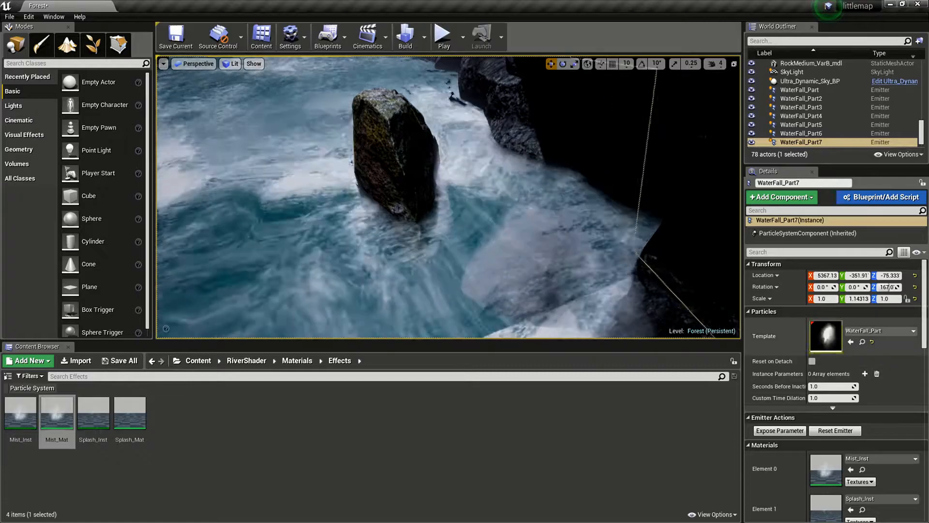
# Locate the emitter's particle template and the RiverShader folder, and inspect the waterfall, river and grassy bank from further back
pyautogui.click(862, 342)
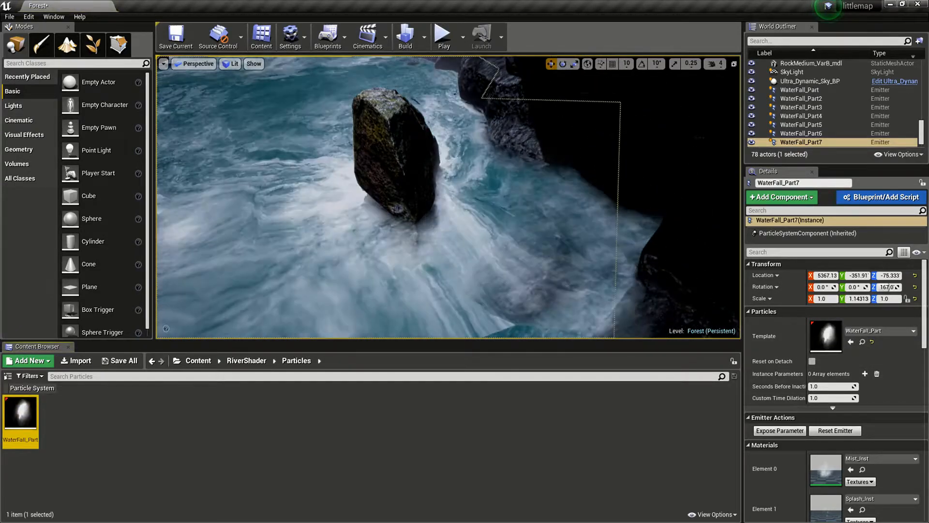
pyautogui.click(246, 361)
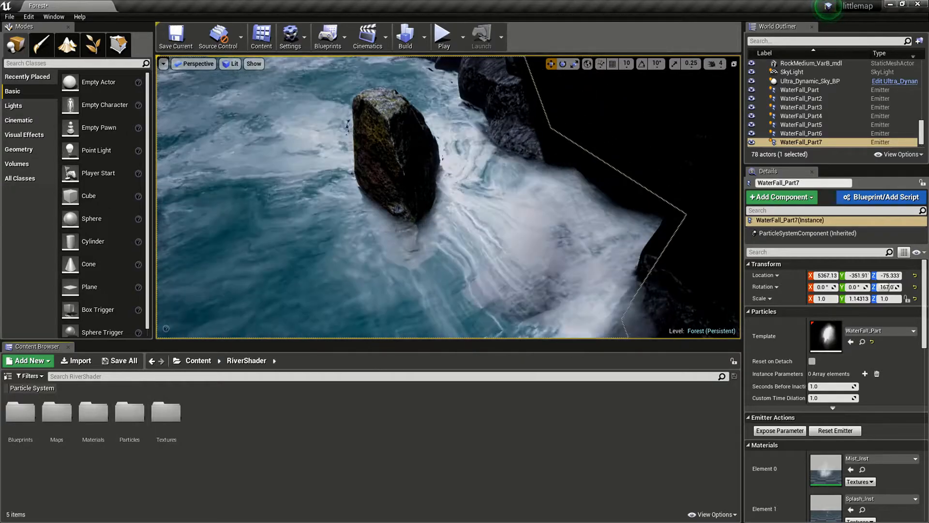
pyautogui.press('s')
pyautogui.moveTo(448, 197); pyautogui.dragTo(448, 107, button='right')
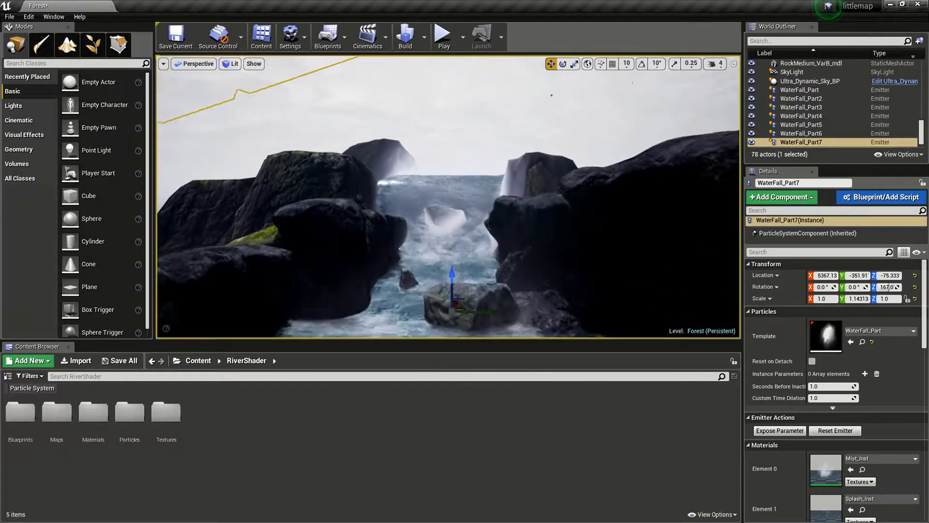
pyautogui.moveTo(448, 197); pyautogui.dragTo(439, 227, button='right')
pyautogui.press('Escape')
pyautogui.press('s')
pyautogui.press('w')
pyautogui.press('a')
pyautogui.press('s')
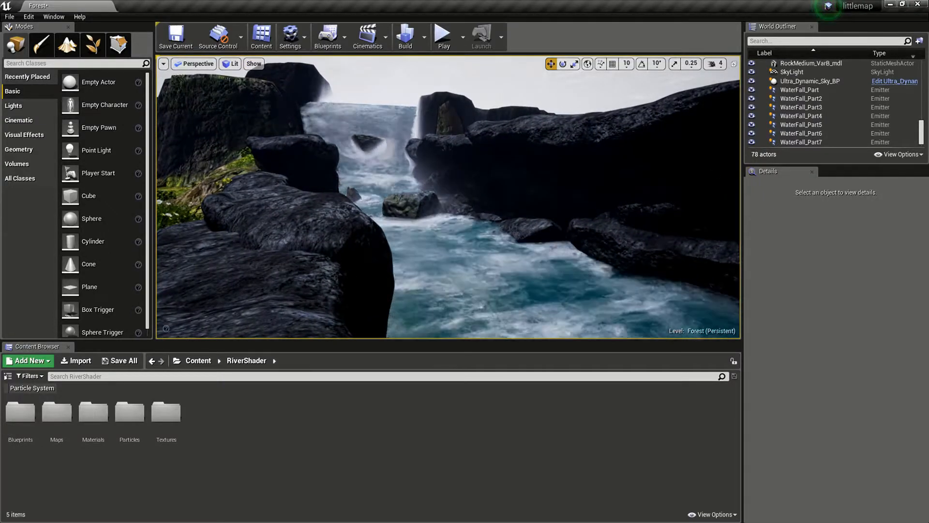
pyautogui.press('s')
pyautogui.moveTo(410, 107); pyautogui.dragTo(378, 111, button='right')
pyautogui.press('s')
pyautogui.press('s')
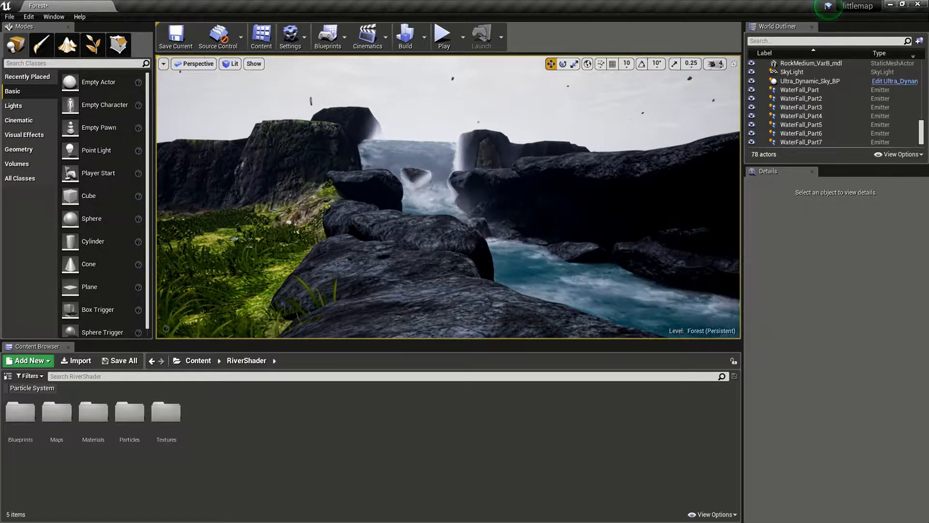
# Search all project content for "cliff" and place the SM_Cliff01 mesh on the grassy bank beside the waterfall
pyautogui.moveTo(379, 110); pyautogui.dragTo(320, 113, button='right')
pyautogui.press('w')
pyautogui.click(178, 361)
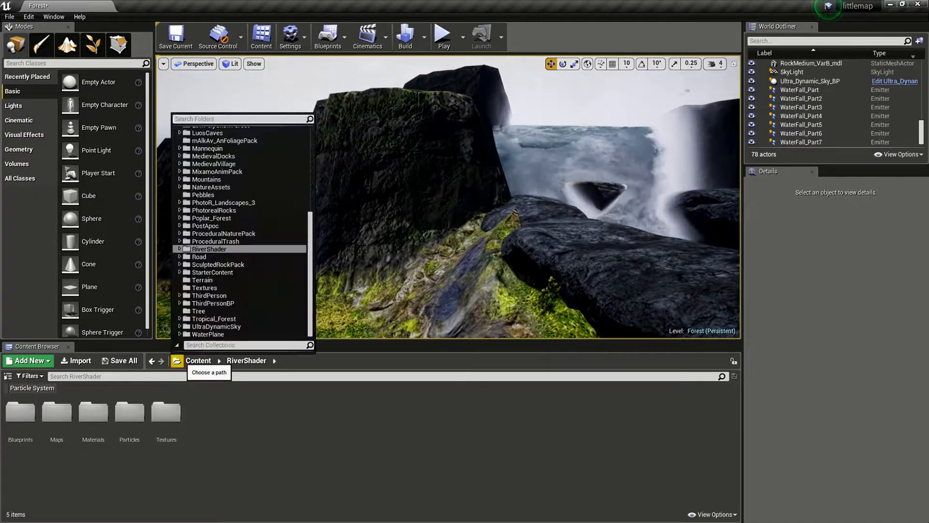
pyautogui.click(197, 361)
pyautogui.click(193, 376)
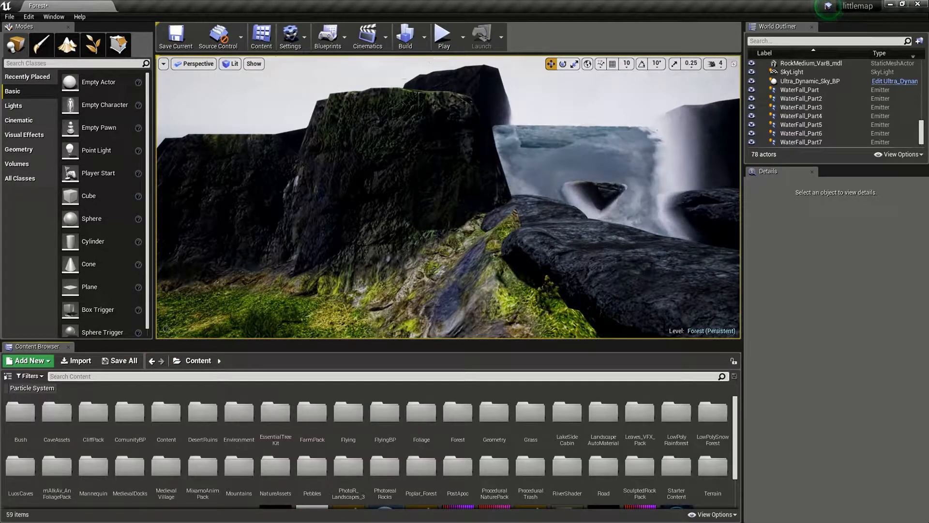
pyautogui.write('cliff')
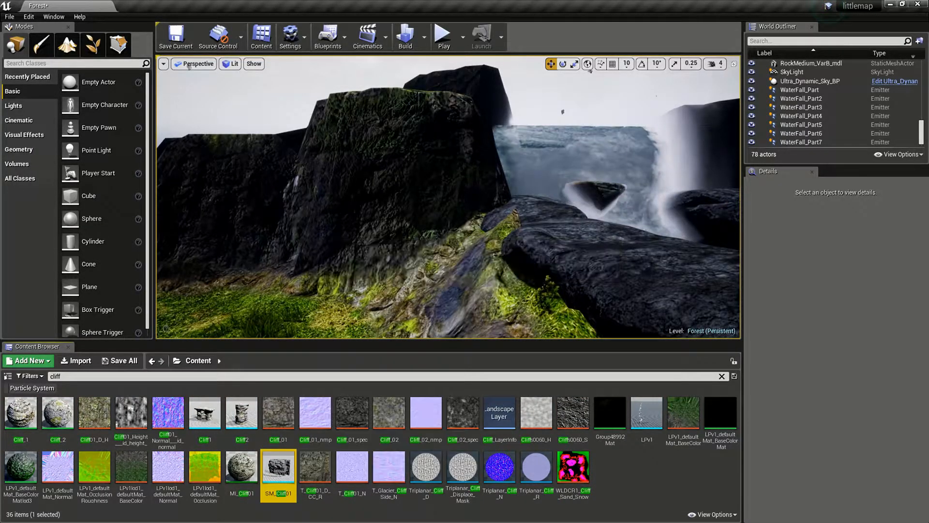
pyautogui.moveTo(278, 467); pyautogui.dragTo(416, 261)
# Rotate the placed cliff mesh to about 107° around Z
pyautogui.moveTo(416, 261); pyautogui.dragTo(387, 232, button='right')
pyautogui.press('e')
pyautogui.moveTo(468, 264); pyautogui.dragTo(373, 265)
pyautogui.press('w')
# Sink the cliff mesh into the bank to about Z -693 and shift it to about X 6260
pyautogui.moveTo(457, 251); pyautogui.dragTo(412, 268, button='right')
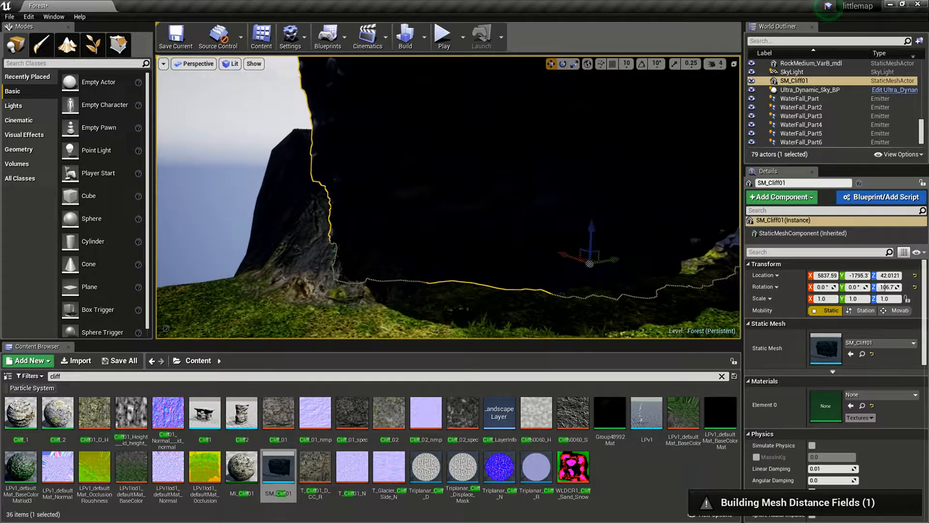
pyautogui.moveTo(589, 278); pyautogui.dragTo(589, 392)
pyautogui.moveTo(484, 242); pyautogui.dragTo(435, 254, button='right')
pyautogui.press('w')
pyautogui.press('s')
pyautogui.press('d')
# Turn the cliff mesh to about 93° around Z and move it to about Y -1887 along the terrain wall
pyautogui.moveTo(487, 284); pyautogui.dragTo(606, 254)
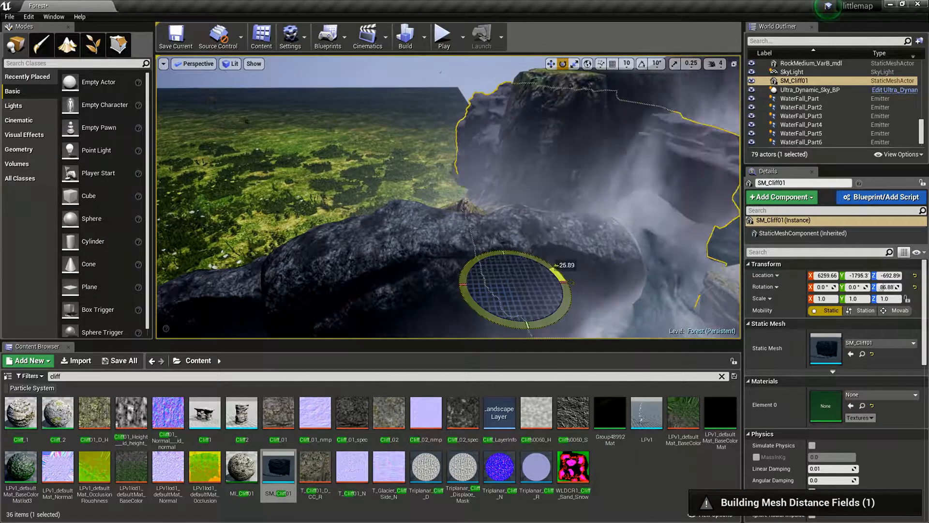
pyautogui.moveTo(571, 282); pyautogui.dragTo(568, 309, button='right')
pyautogui.press('w')
pyautogui.press('a')
pyautogui.press('w')
pyautogui.press('s')
pyautogui.moveTo(522, 284)
pyautogui.mouseDown()
pyautogui.moveTo(477, 290)
pyautogui.moveTo(508, 285)
pyautogui.mouseUp()
pyautogui.press('d')
pyautogui.moveTo(508, 285); pyautogui.dragTo(460, 218, button='right')
pyautogui.press('s')
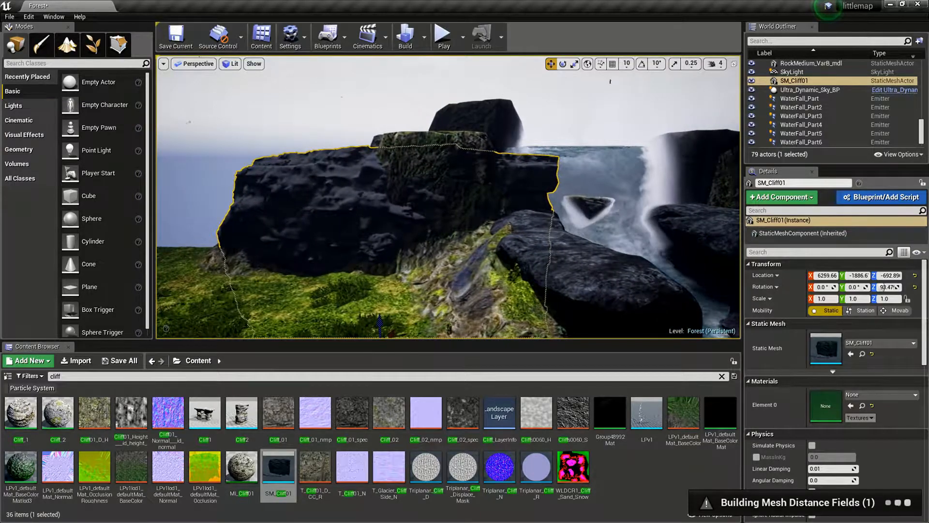
# Scale the cliff mesh to about 0.70 on X and 1.30 on Y
pyautogui.moveTo(455, 208); pyautogui.dragTo(446, 256, button='right')
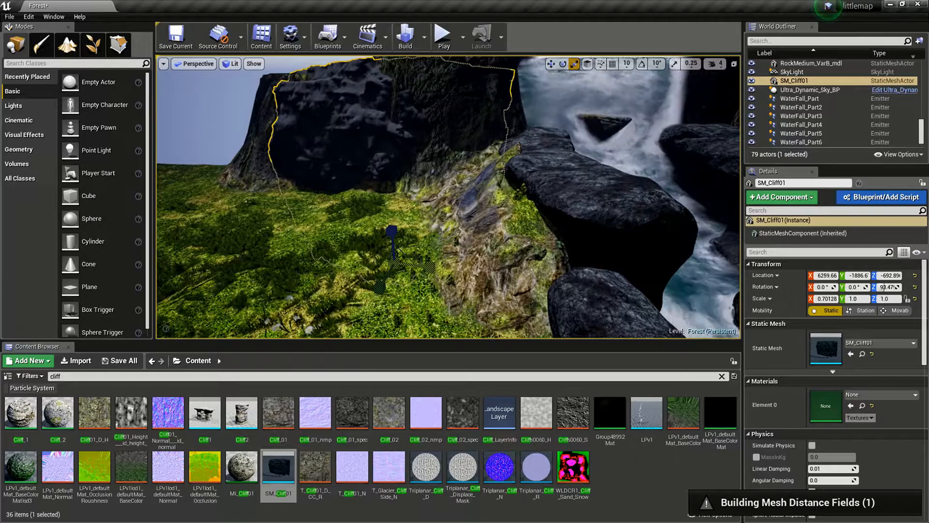
pyautogui.press('s')
pyautogui.moveTo(448, 218); pyautogui.dragTo(404, 200, button='right')
pyautogui.press('w')
pyautogui.press('s')
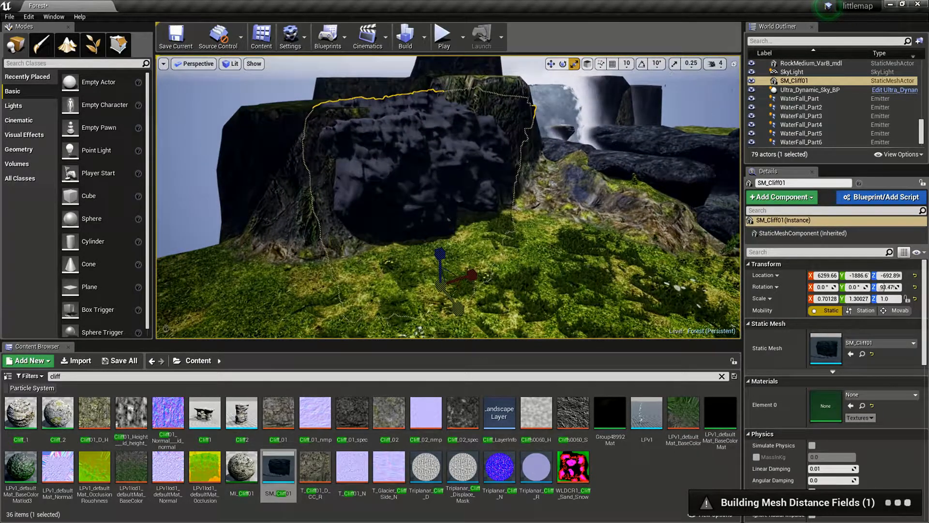
# Move the cliff mesh to about X 6187 and Y -2058 to cover the terrain wall beside the waterfall
pyautogui.moveTo(428, 276); pyautogui.dragTo(429, 277)
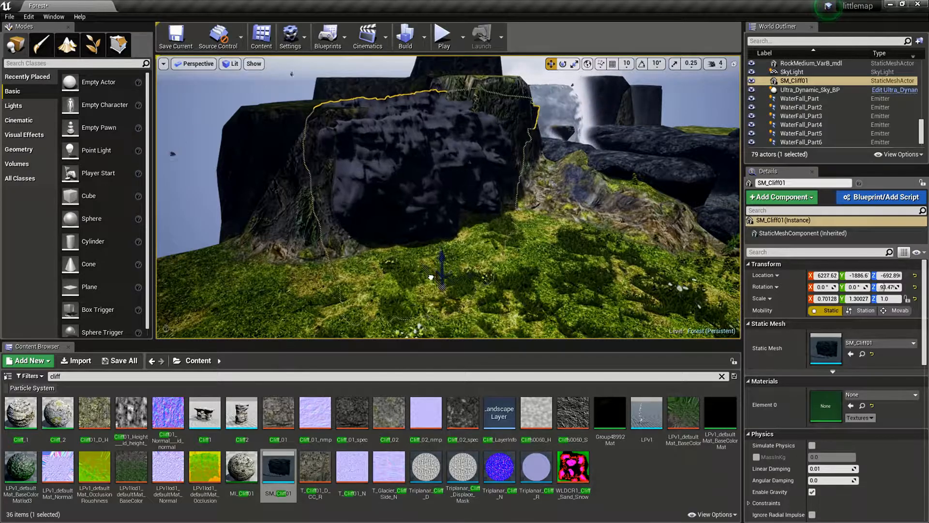
pyautogui.moveTo(445, 217); pyautogui.dragTo(432, 217, button='right')
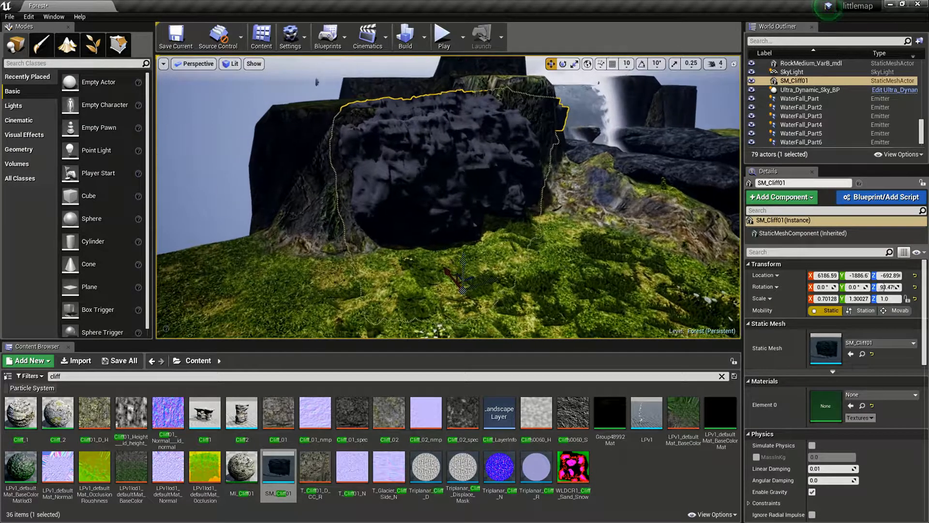
pyautogui.moveTo(484, 280); pyautogui.dragTo(465, 284)
pyautogui.moveTo(465, 285); pyautogui.dragTo(499, 284, button='right')
pyautogui.press('w')
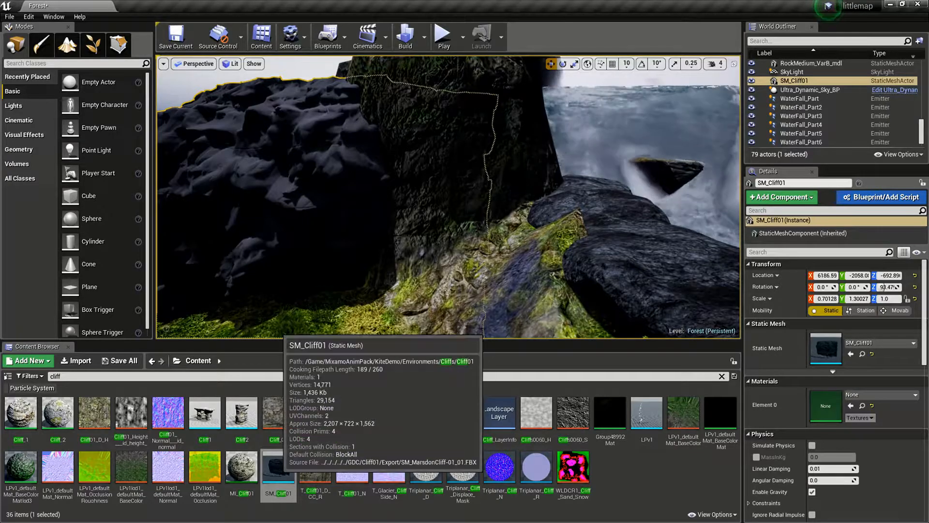
# Apply the Cliff_1 material to the untextured SM_Cliff01 mesh beside the waterfall
pyautogui.moveTo(279, 466)
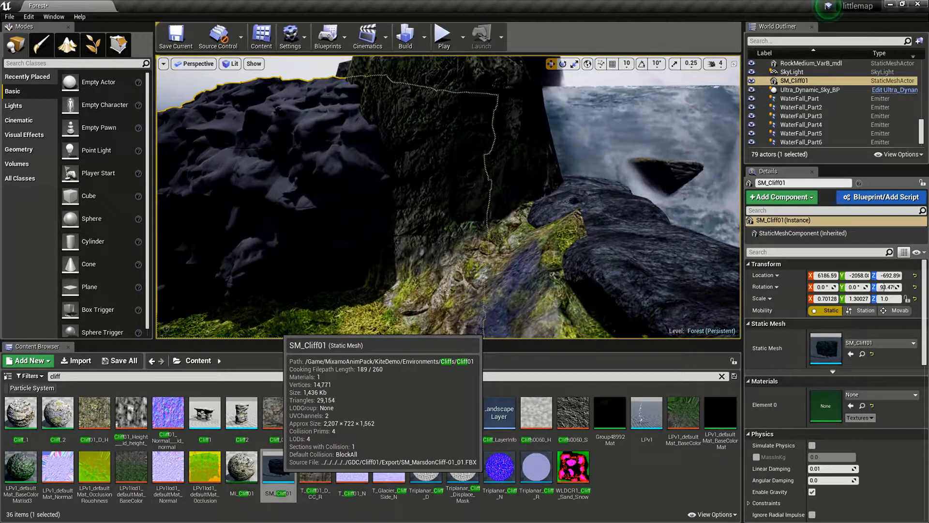
pyautogui.moveTo(448, 197); pyautogui.dragTo(379, 203, button='right')
pyautogui.press('w')
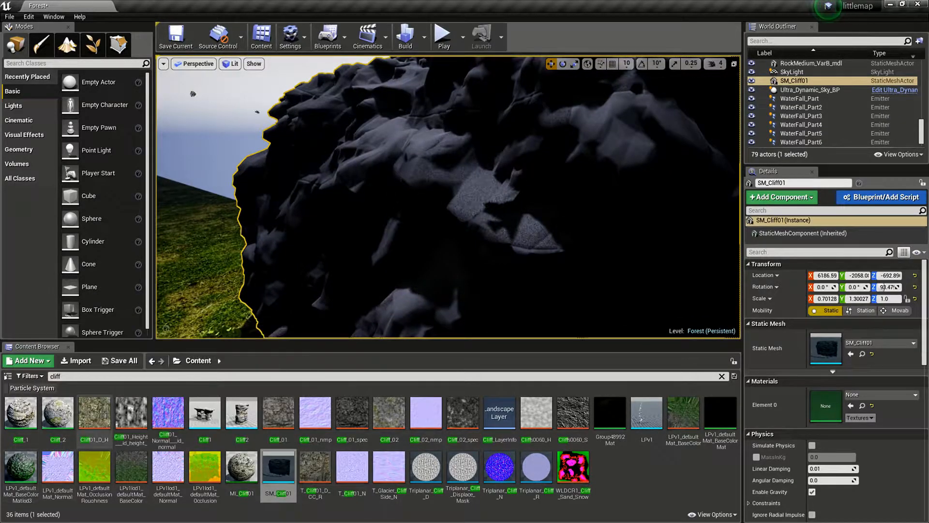
pyautogui.moveTo(63, 417)
pyautogui.moveTo(21, 412); pyautogui.dragTo(251, 119)
pyautogui.click(238, 152)
pyautogui.moveTo(31, 417)
pyautogui.mouseDown()
pyautogui.moveTo(774, 386)
pyautogui.moveTo(559, 271)
pyautogui.moveTo(35, 395)
pyautogui.moveTo(29, 409)
pyautogui.mouseUp()
pyautogui.click(459, 208)
pyautogui.moveTo(460, 208); pyautogui.dragTo(435, 193, button='right')
pyautogui.click(455, 194)
pyautogui.click(465, 194)
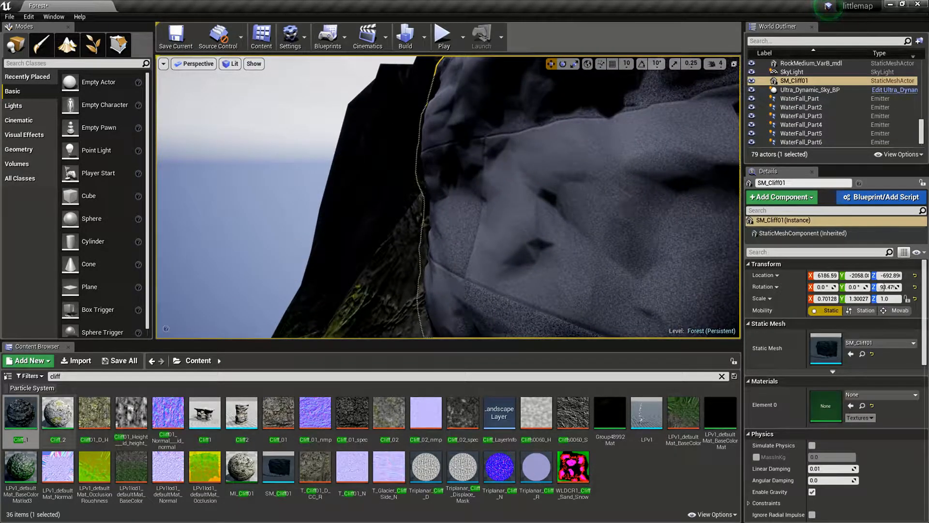
pyautogui.moveTo(20, 414); pyautogui.dragTo(823, 414)
pyautogui.moveTo(460, 194)
pyautogui.mouseDown(button='right')
pyautogui.moveTo(532, 194)
pyautogui.moveTo(387, 196)
pyautogui.moveTo(542, 203)
pyautogui.moveTo(493, 189)
pyautogui.moveTo(442, 212)
pyautogui.moveTo(451, 198)
pyautogui.moveTo(508, 199)
pyautogui.moveTo(421, 194)
pyautogui.moveTo(426, 212)
pyautogui.moveTo(467, 208)
pyautogui.mouseUp(button='right')
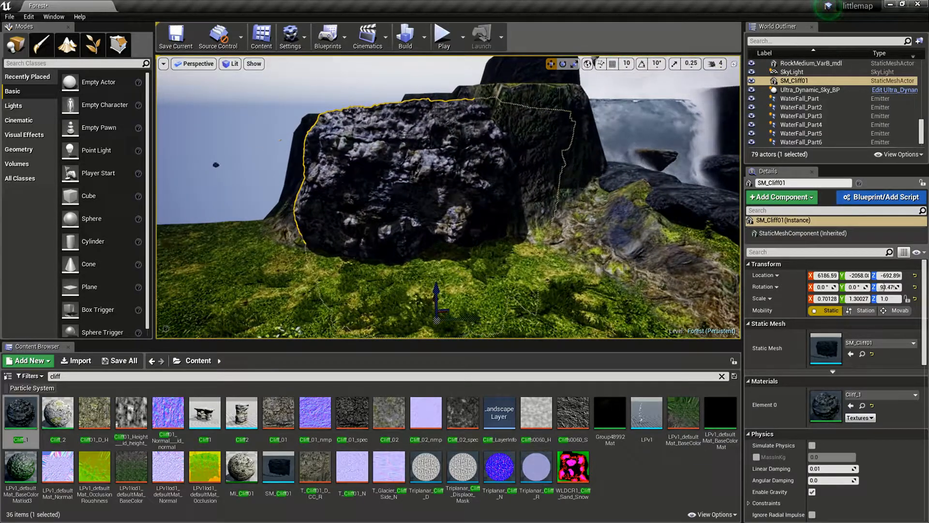
# Replace the SM_Cliff01 mesh with a Cliff1 mesh and shift it to about X 7336 beside the waterfall
pyautogui.press('Delete')
pyautogui.moveTo(204, 413); pyautogui.dragTo(481, 180)
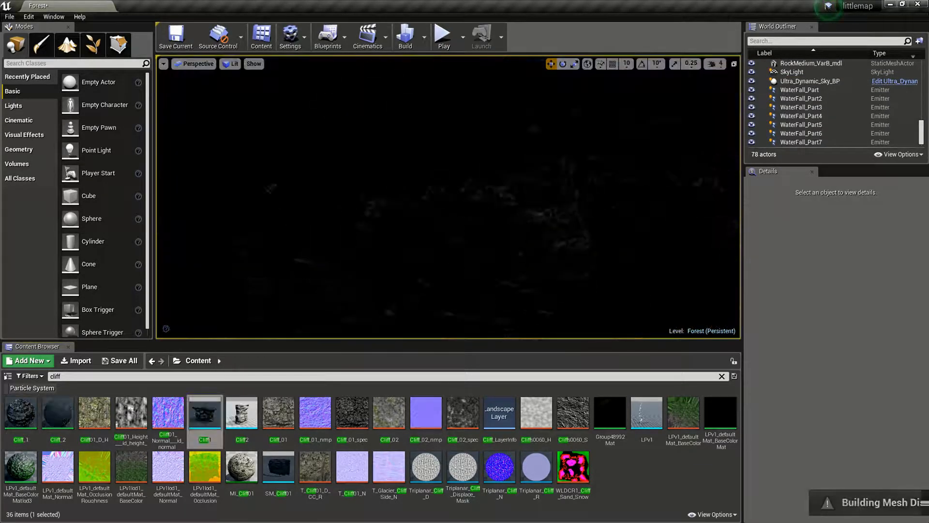
pyautogui.press('f')
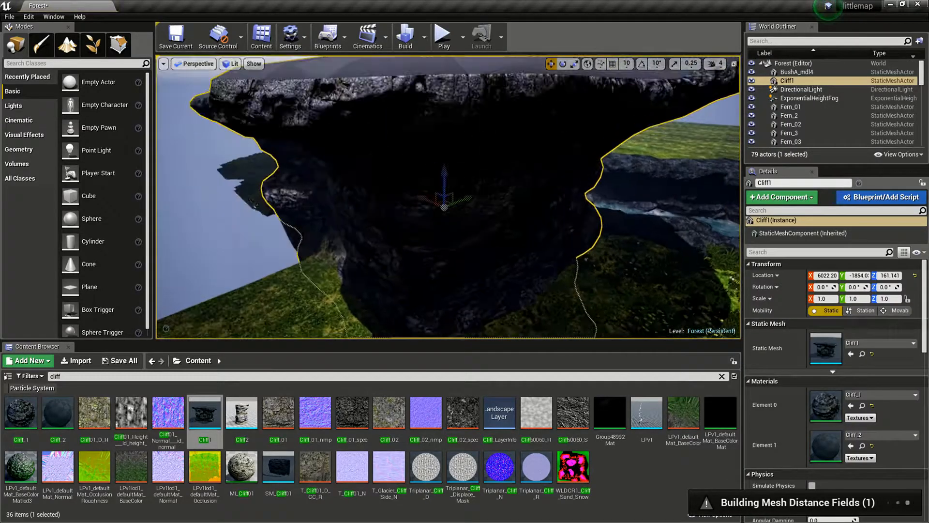
pyautogui.moveTo(426, 216); pyautogui.dragTo(361, 190)
pyautogui.press('w')
pyautogui.moveTo(362, 190); pyautogui.dragTo(282, 161, button='right')
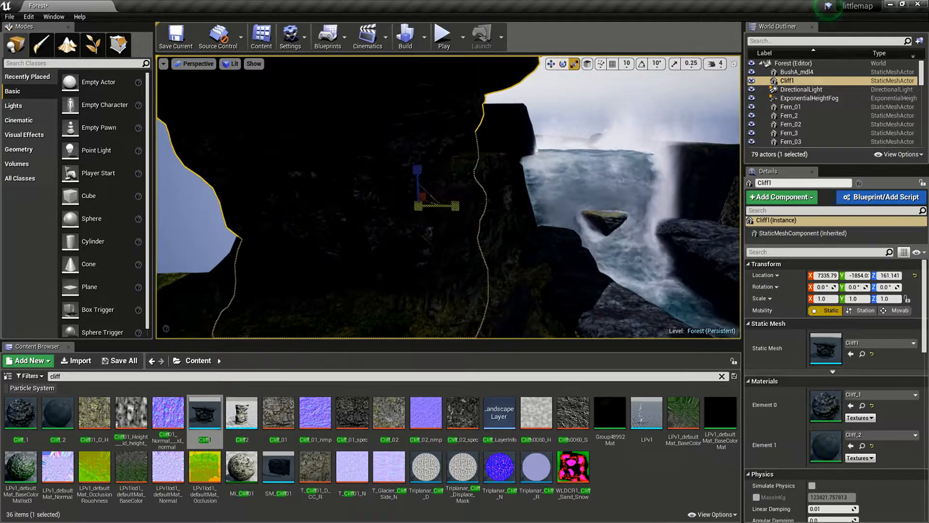
# Stretch the Cliff1 mesh to about 1.61 on Y and move it to about X 7076 and Y -1525
pyautogui.moveTo(455, 206); pyautogui.dragTo(506, 206)
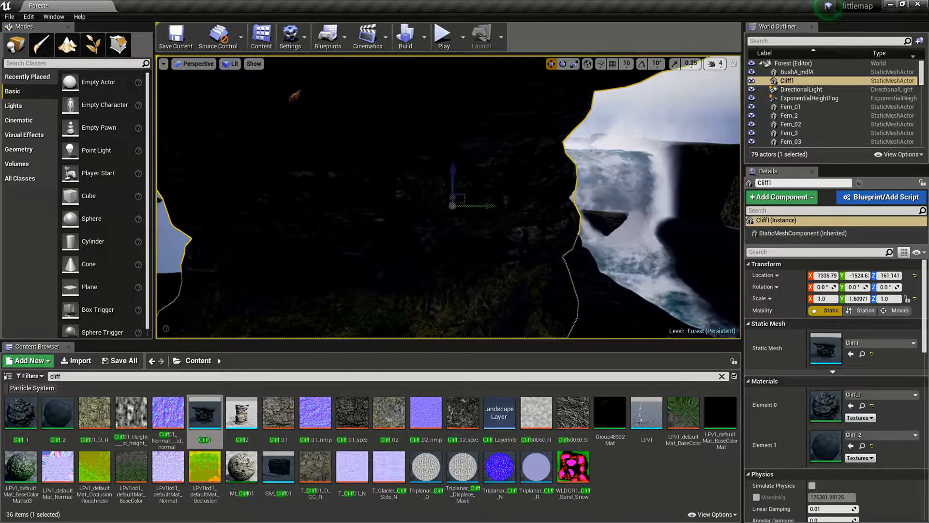
pyautogui.press('s')
pyautogui.moveTo(449, 198); pyautogui.dragTo(429, 225, button='right')
pyautogui.press('d')
pyautogui.press('w')
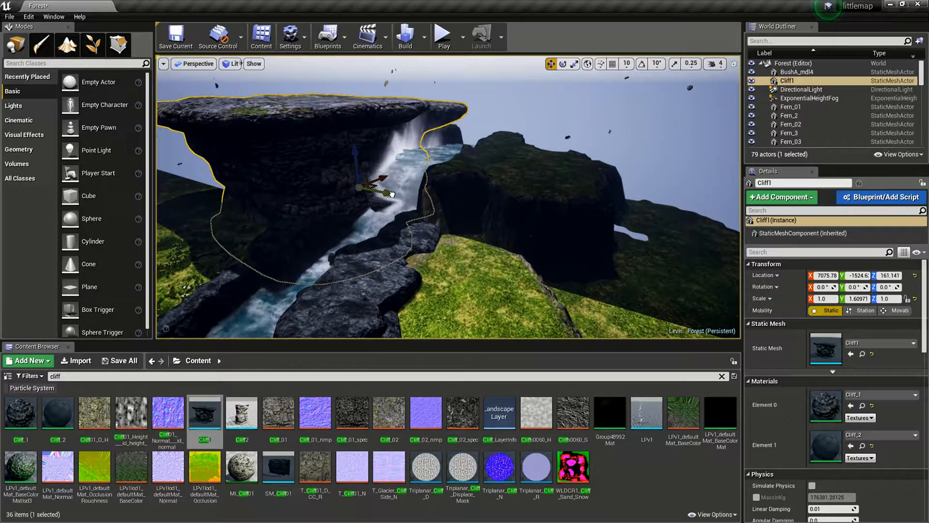
# Duplicate the cliff to the opposite bank at about X 8485 and Y 1278, turned to about -94° around Z
pyautogui.keyDown('alt'); pyautogui.moveTo(392, 194); pyautogui.dragTo(551, 199); pyautogui.keyUp('alt')
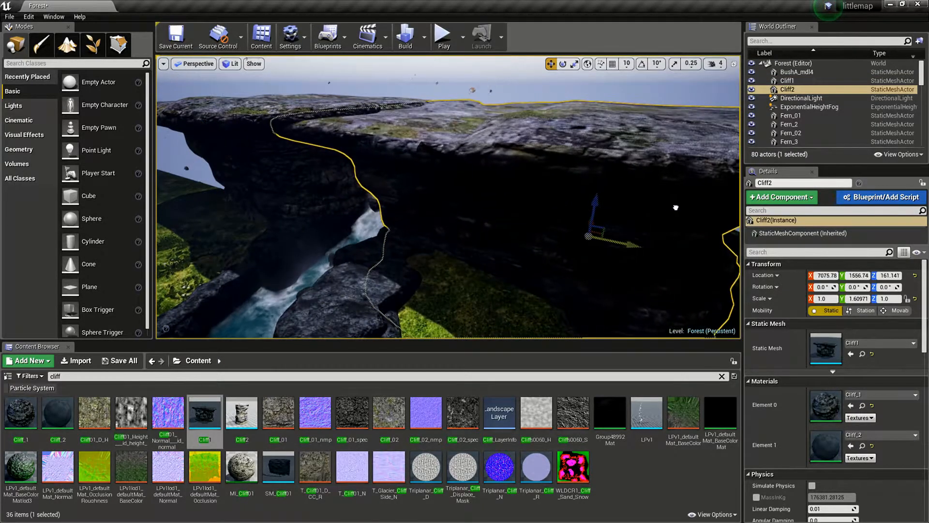
pyautogui.moveTo(585, 258); pyautogui.dragTo(646, 255)
pyautogui.press('d')
pyautogui.moveTo(484, 203); pyautogui.dragTo(462, 222, button='right')
pyautogui.press('a')
pyautogui.press('w')
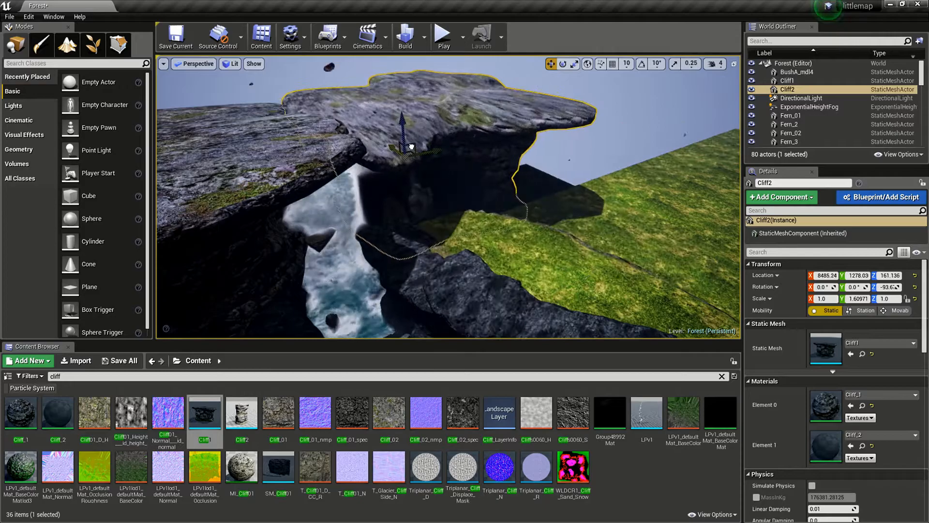
# Lower the duplicated cliff to about Z -48 and pull it to about X 7901
pyautogui.moveTo(416, 158); pyautogui.dragTo(438, 64, button='right')
pyautogui.press('d')
pyautogui.press('s')
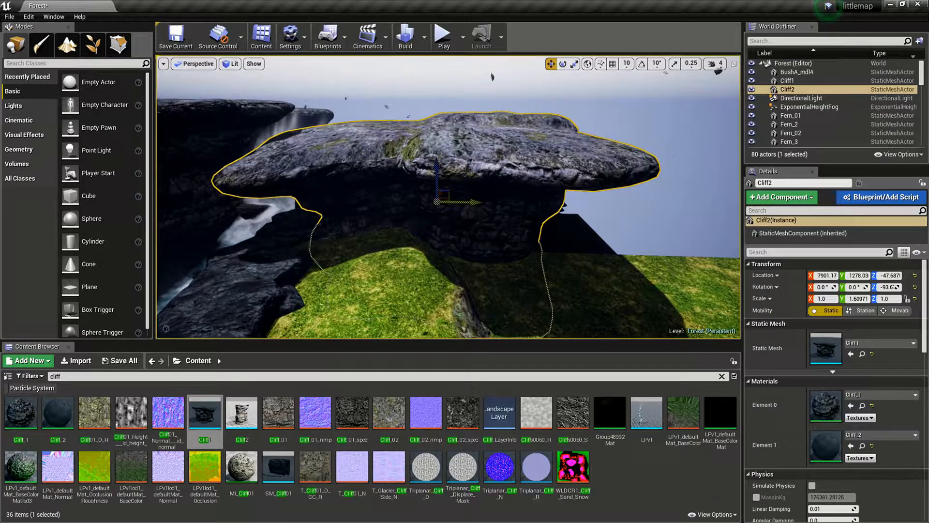
# Duplicate the second cliff to about Y 3244 and Z -338, and turn the copy to about -169° around Z
pyautogui.keyDown('alt'); pyautogui.moveTo(476, 202); pyautogui.dragTo(631, 216); pyautogui.keyUp('alt')
pyautogui.moveTo(651, 206); pyautogui.dragTo(656, 212, button='right')
pyautogui.press('d')
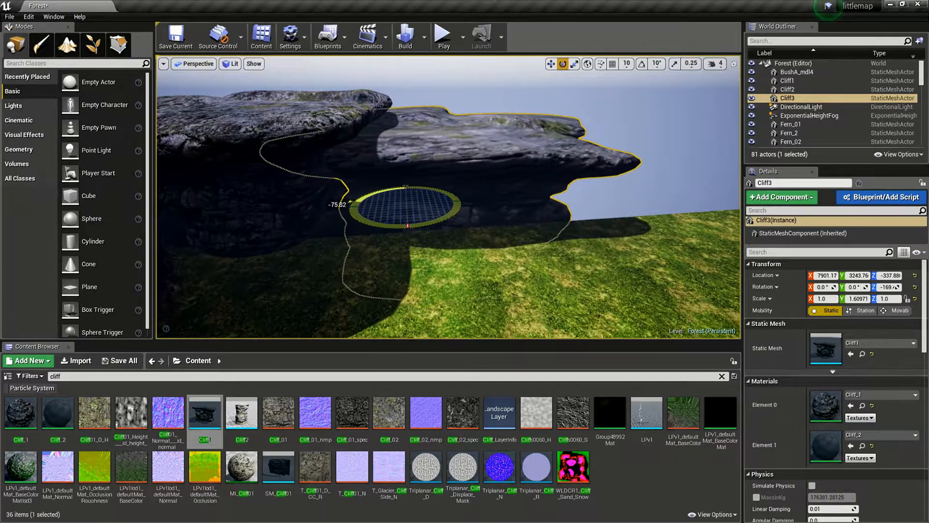
pyautogui.press('d')
pyautogui.moveTo(448, 198); pyautogui.dragTo(386, 211, button='right')
pyautogui.press('f')
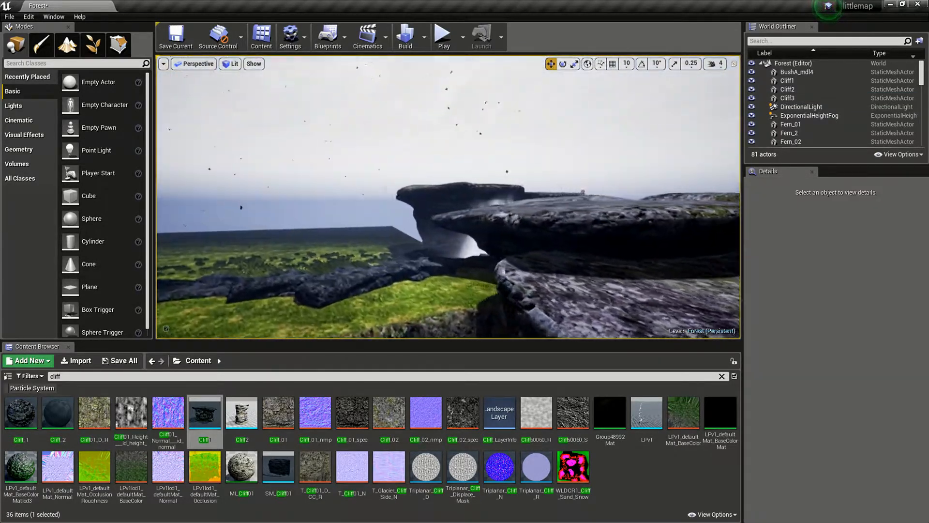
# Duplicate the first cliff away from the waterfall along its own bank and lower the copy into the terrain
pyautogui.moveTo(448, 197); pyautogui.dragTo(402, 220, button='right')
pyautogui.press('w')
pyautogui.press('a')
pyautogui.press('w')
pyautogui.click(513, 179)
pyautogui.moveTo(513, 179); pyautogui.dragTo(559, 173, button='right')
pyautogui.press('s')
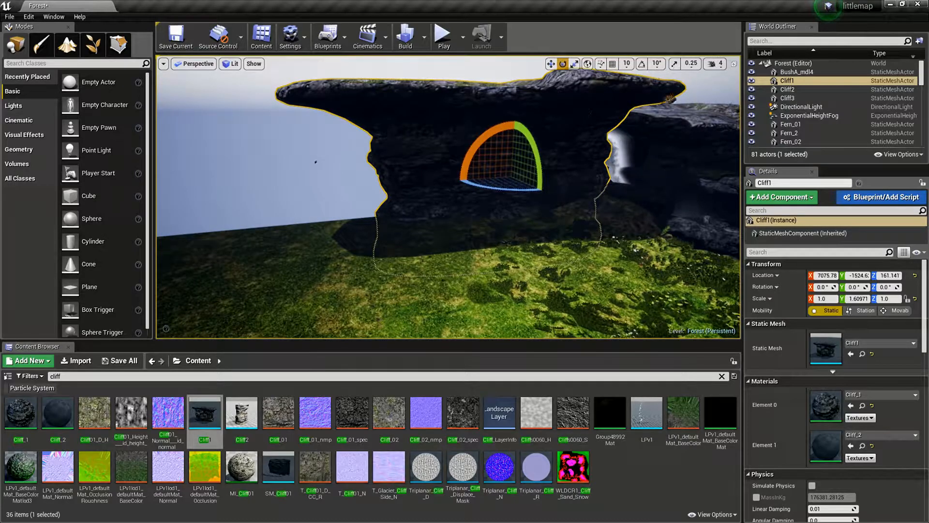
pyautogui.keyDown('alt'); pyautogui.moveTo(542, 175); pyautogui.dragTo(348, 201); pyautogui.keyUp('alt')
pyautogui.moveTo(347, 160); pyautogui.dragTo(346, 191)
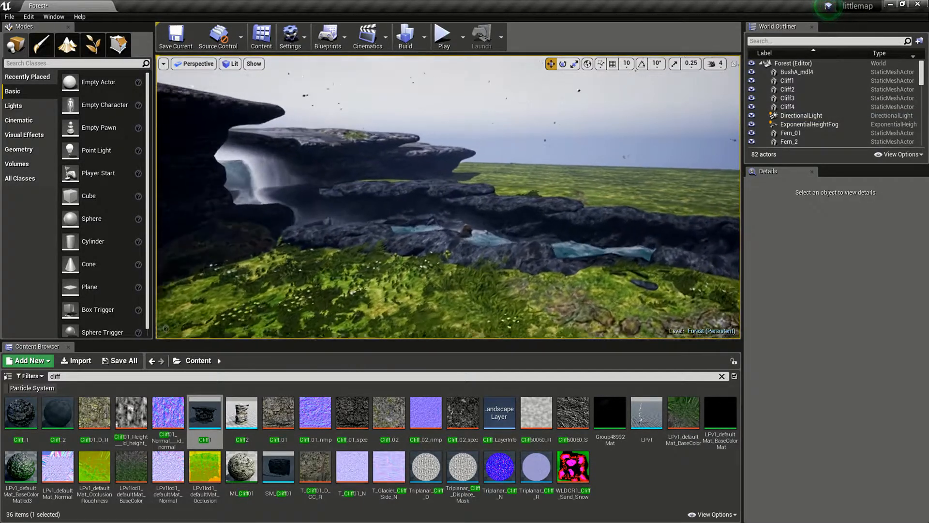
# Scale the second cliff to about 0.76 on X and move it to about Y 763, closer to the waterfall
pyautogui.moveTo(448, 196); pyautogui.dragTo(402, 184, button='right')
pyautogui.press('w')
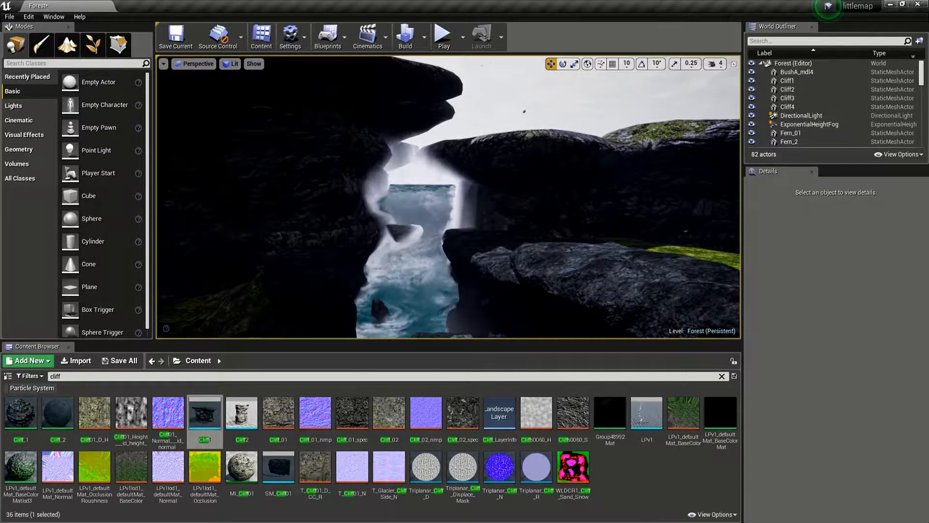
pyautogui.click(547, 181)
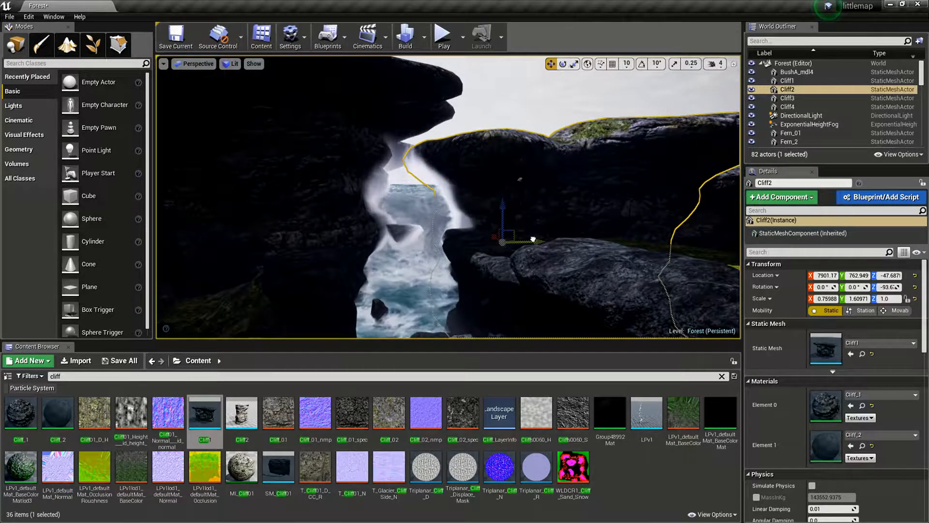
pyautogui.press('Escape')
pyautogui.moveTo(507, 214); pyautogui.dragTo(507, 214, button='right')
# Place an SM_Cliff01 mesh at the gap between the opposite bank's cliffs and turn it to about 93° around Z
pyautogui.moveTo(278, 470); pyautogui.dragTo(461, 254)
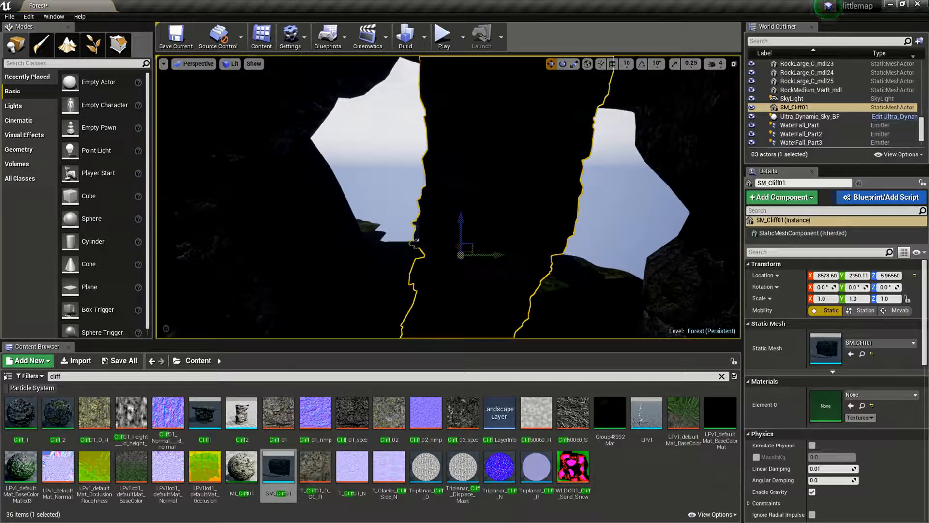
pyautogui.moveTo(886, 287); pyautogui.dragTo(882, 286)
pyautogui.press('End')
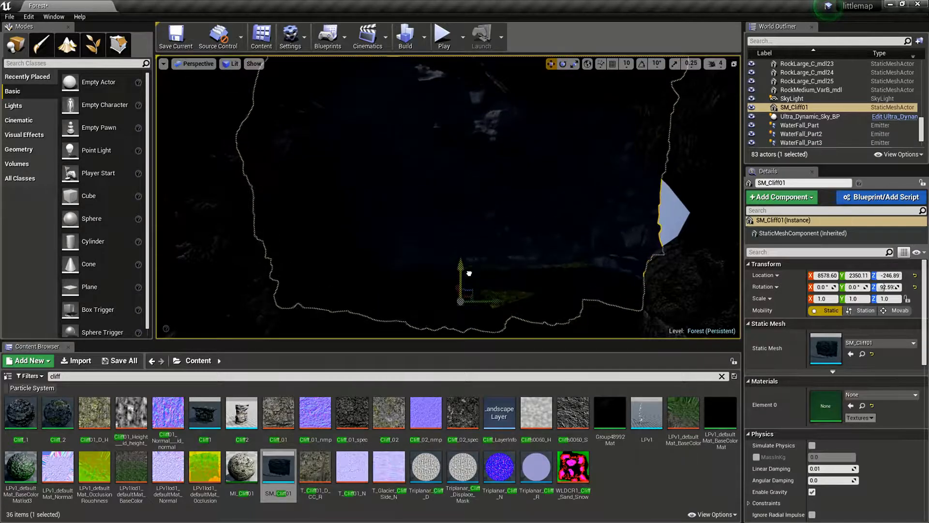
# Move the SM_Cliff01 mesh to about X 8018, Y 2579 and Z -337 to close the gap between the cliffs
pyautogui.moveTo(497, 319); pyautogui.dragTo(477, 286)
pyautogui.moveTo(476, 286)
pyautogui.mouseDown(button='right')
pyautogui.moveTo(489, 278)
pyautogui.moveTo(494, 290)
pyautogui.moveTo(479, 293)
pyautogui.mouseUp(button='right')
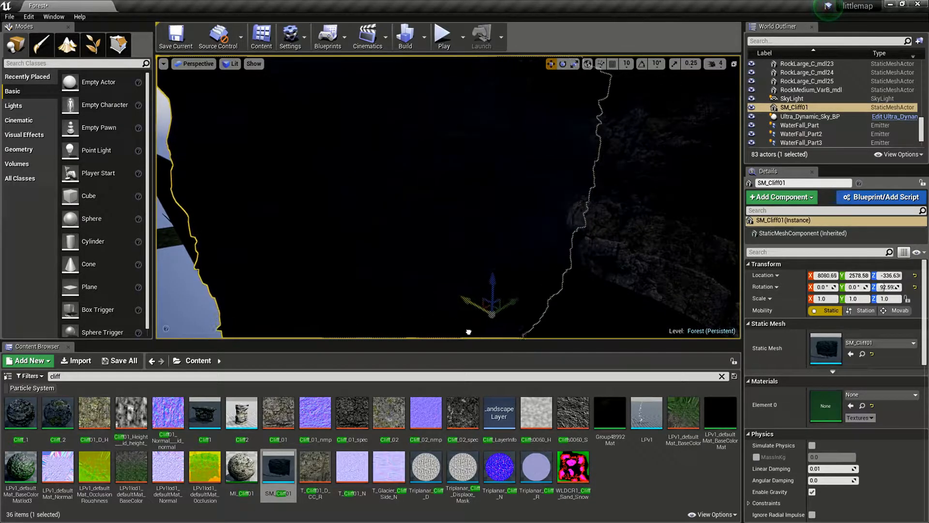
pyautogui.moveTo(448, 196); pyautogui.dragTo(435, 252, button='right')
pyautogui.press('f')
pyautogui.moveTo(448, 197)
pyautogui.mouseDown(button='right')
pyautogui.moveTo(460, 197)
pyautogui.moveTo(424, 197)
pyautogui.moveTo(459, 195)
pyautogui.mouseUp(button='right')
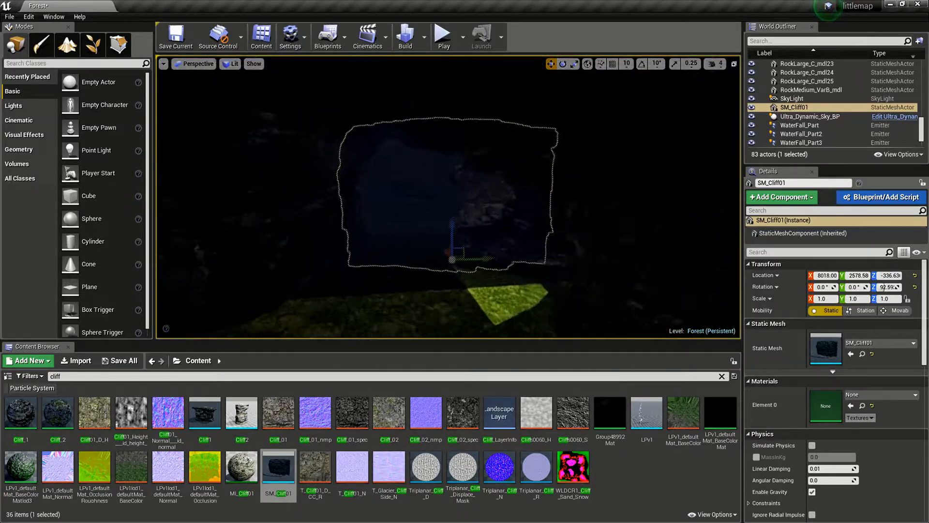
# Apply the Cliff_1 material to the SM_Cliff01 mesh in the gap and deselect it
pyautogui.moveTo(20, 414); pyautogui.dragTo(826, 404)
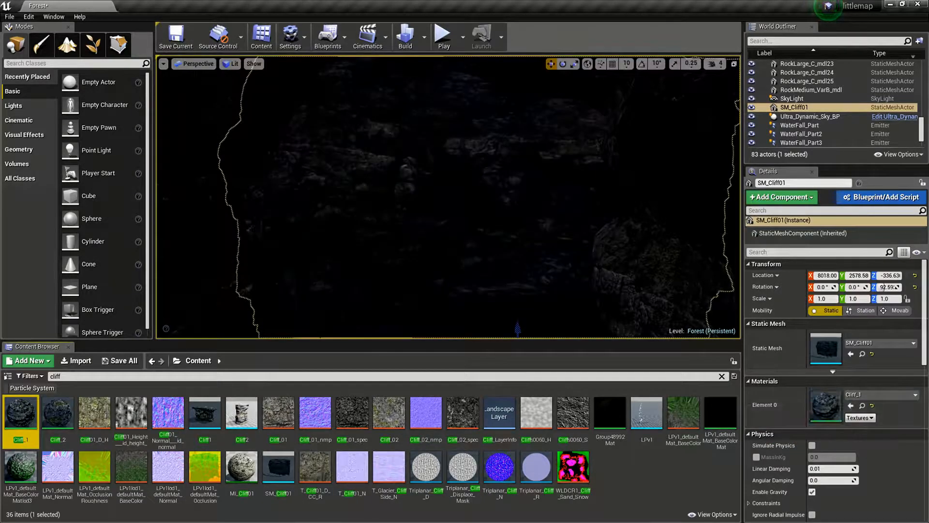
pyautogui.press('Escape')
pyautogui.moveTo(448, 196); pyautogui.dragTo(429, 205, button='right')
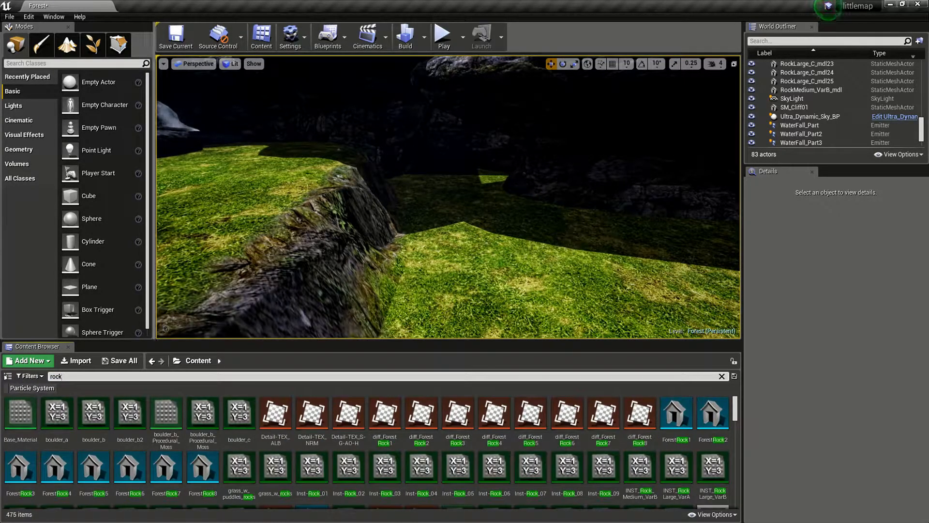
# Browse the rock assets and add a Static Mesh filter to the search results
pyautogui.moveTo(448, 196); pyautogui.dragTo(491, 173, button='right')
pyautogui.press('w')
pyautogui.scroll(-3, 347, 452)
pyautogui.scroll(-1, 347, 452)
pyautogui.click(30, 375)
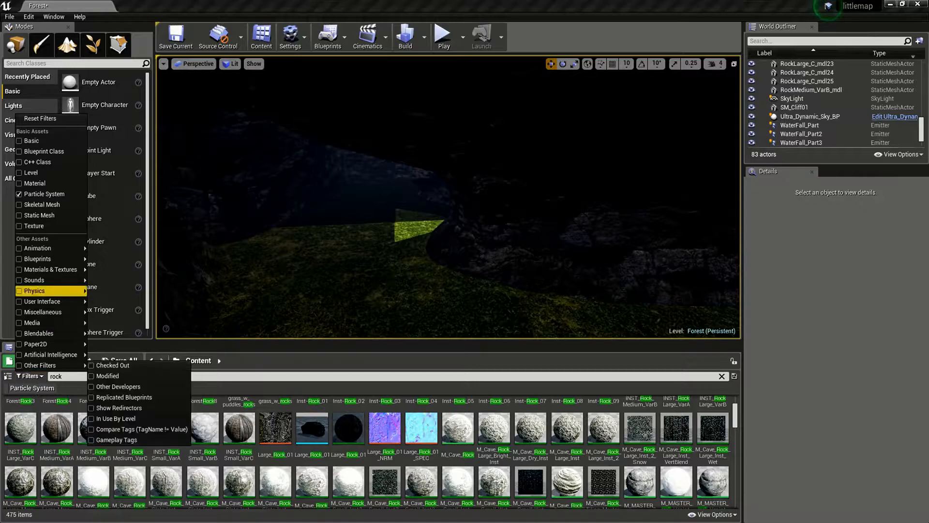
pyautogui.click(39, 215)
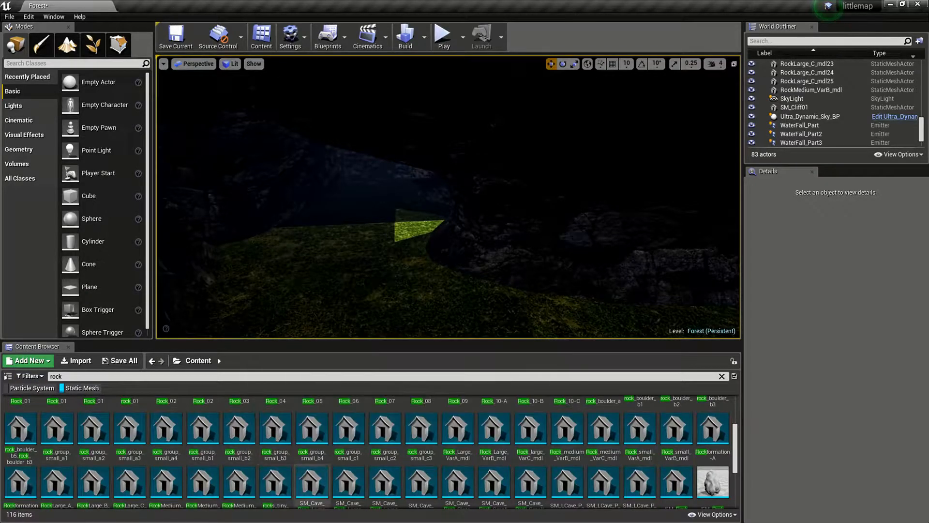
# Place a Rockformation-A mesh in front of the cliffs at about X 6231 and Y 2086
pyautogui.moveTo(448, 203); pyautogui.dragTo(437, 188, button='right')
pyautogui.press('w')
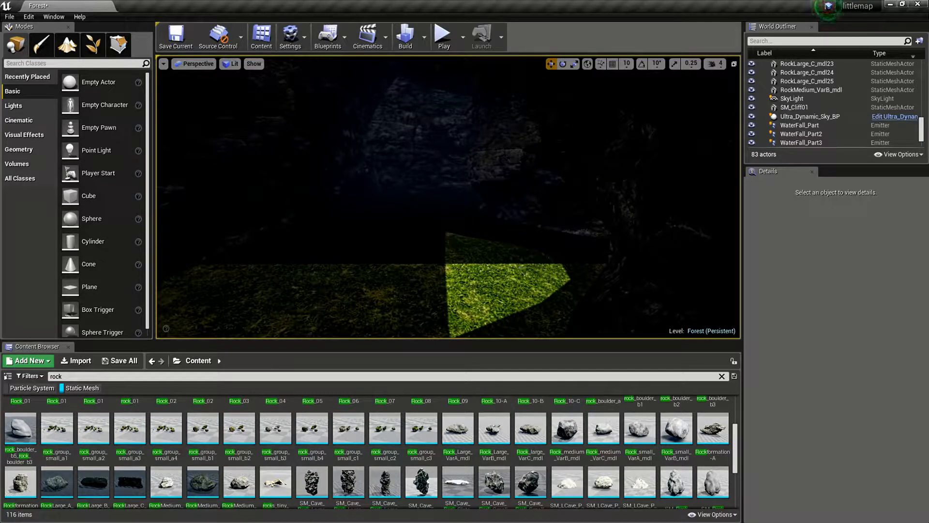
pyautogui.click(712, 428)
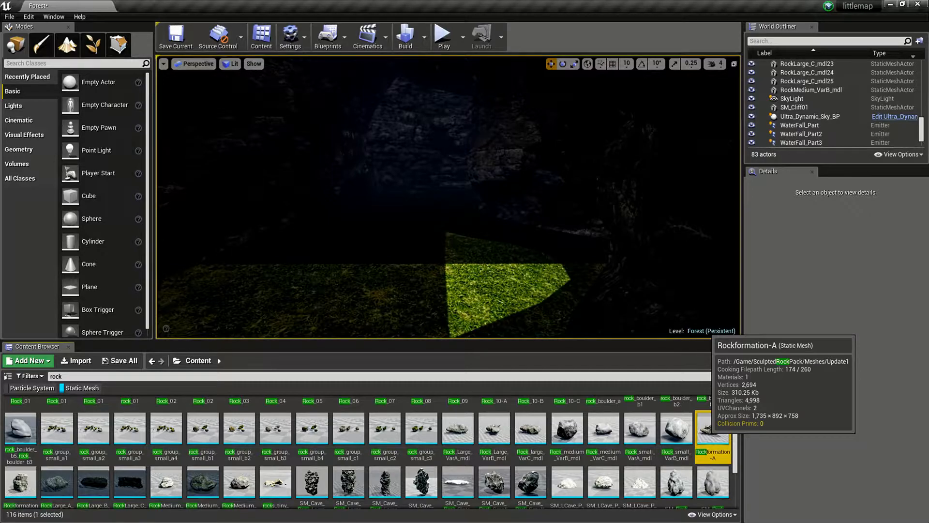
pyautogui.moveTo(712, 428); pyautogui.dragTo(384, 263)
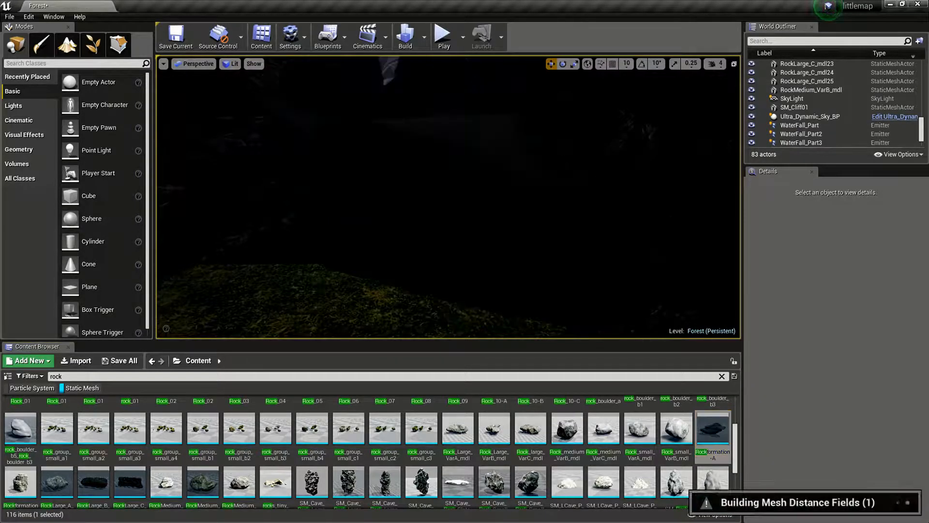
pyautogui.press('f')
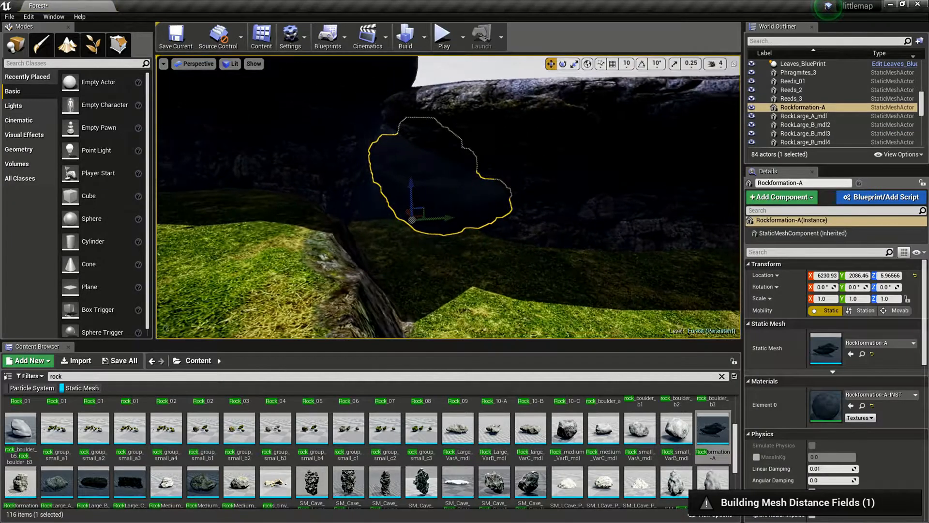
# Turn the rock formation to about 104° around Z and lower it to about Z -402
pyautogui.press('e')
pyautogui.moveTo(388, 234); pyautogui.dragTo(334, 227)
pyautogui.press('w')
pyautogui.moveTo(416, 192); pyautogui.dragTo(417, 243)
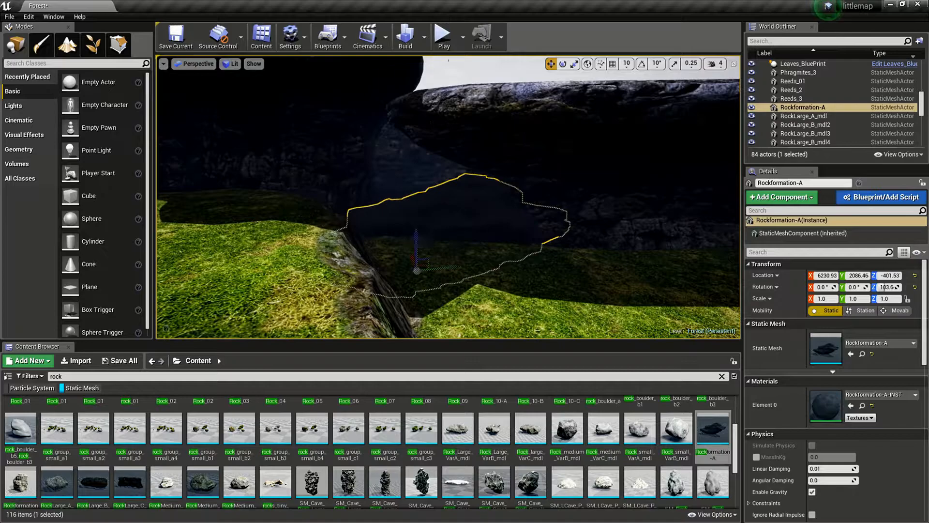
# Move the rock formation to about X 5446 and Y 3139 by the overhanging cliff and turn it to about 80° around Z
pyautogui.moveTo(416, 243)
pyautogui.mouseDown(button='right')
pyautogui.moveTo(513, 242)
pyautogui.moveTo(426, 244)
pyautogui.mouseUp(button='right')
pyautogui.moveTo(429, 266); pyautogui.dragTo(614, 235)
pyautogui.moveTo(614, 235); pyautogui.dragTo(657, 234, button='right')
pyautogui.moveTo(508, 229); pyautogui.dragTo(585, 257)
pyautogui.moveTo(584, 257); pyautogui.dragTo(649, 258, button='right')
pyautogui.press('e')
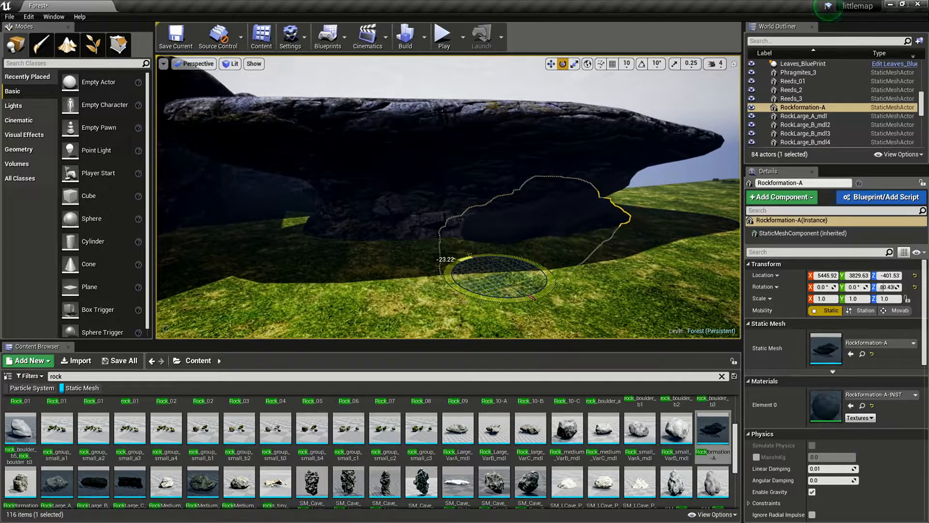
pyautogui.press('w')
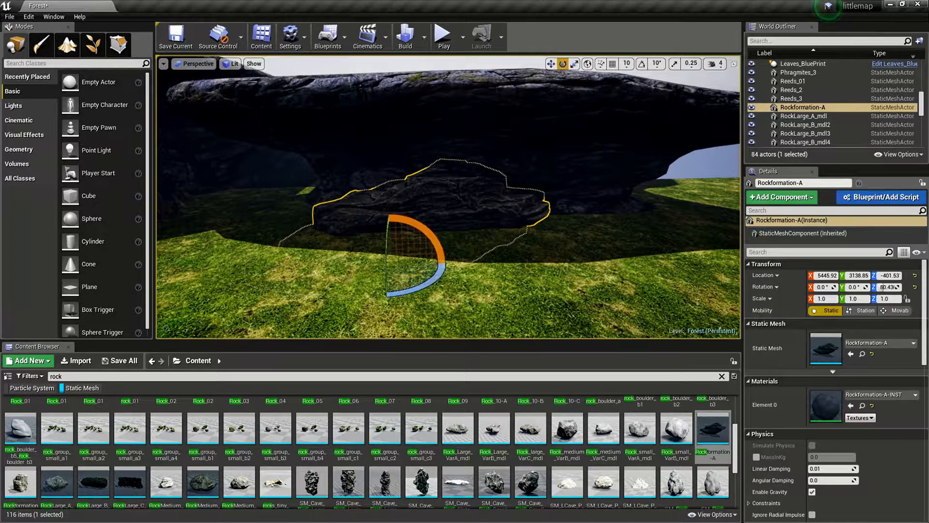
# Turn the rock formation to about 101° around Z and push it under the overhang to about X 5706
pyautogui.moveTo(503, 213); pyautogui.dragTo(452, 224, button='right')
pyautogui.moveTo(452, 224); pyautogui.dragTo(473, 221)
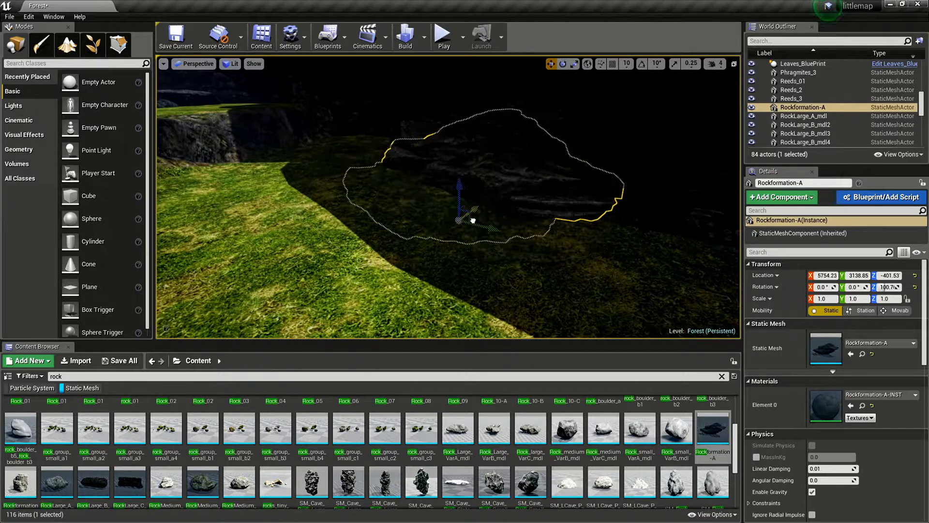
pyautogui.moveTo(470, 221); pyautogui.dragTo(513, 216, button='right')
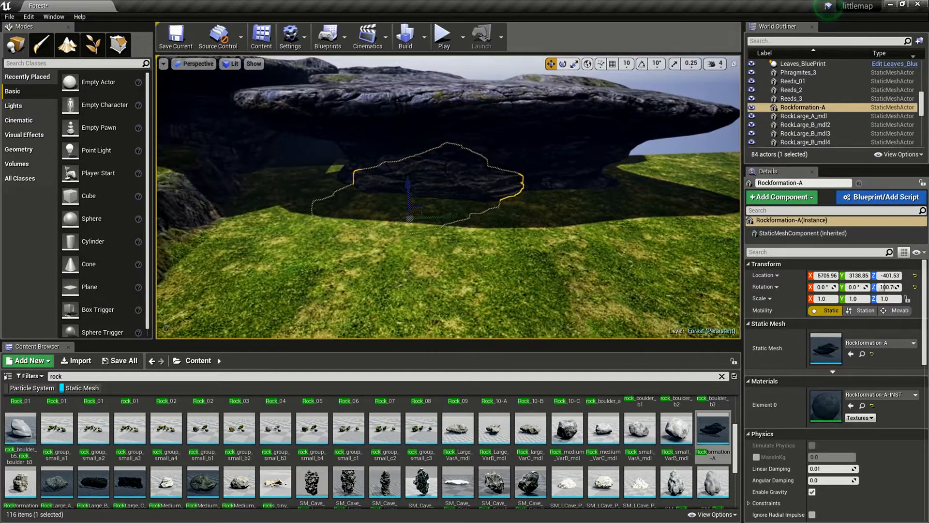
# Duplicate the rock formation twice along the overhang's base, to about Y 3991 and Y 4459, turning the copies to about 72° and 51° around Z
pyautogui.keyDown('alt'); pyautogui.moveTo(433, 217); pyautogui.dragTo(502, 224); pyautogui.keyUp('alt')
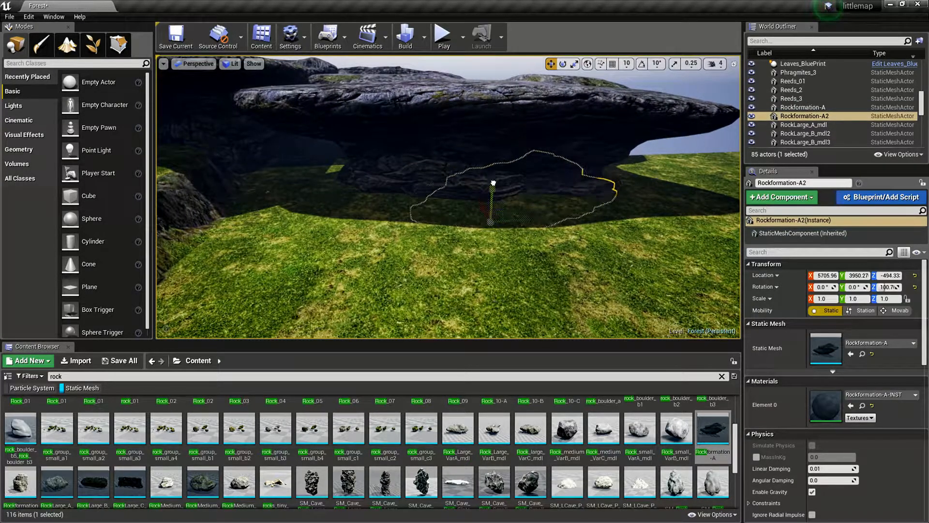
pyautogui.moveTo(502, 224); pyautogui.dragTo(473, 228, button='right')
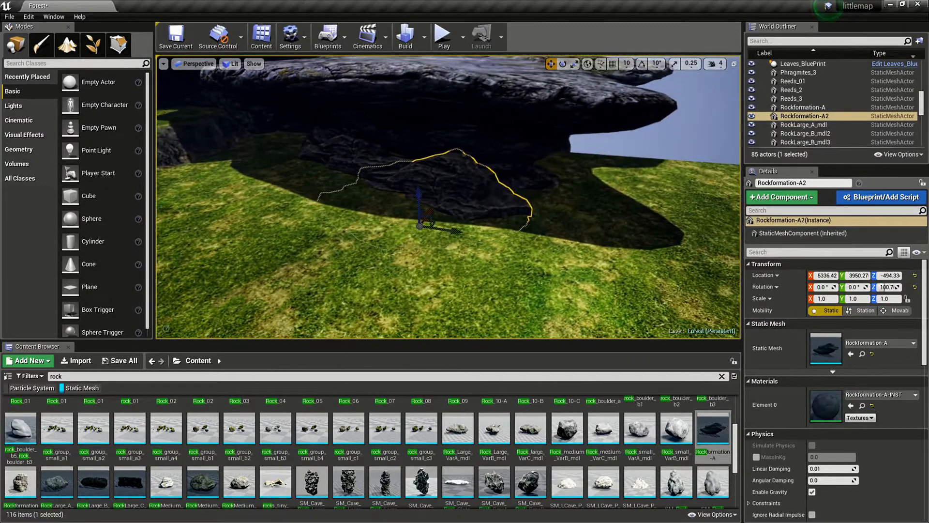
pyautogui.keyDown('alt'); pyautogui.moveTo(446, 251); pyautogui.dragTo(460, 248); pyautogui.keyUp('alt')
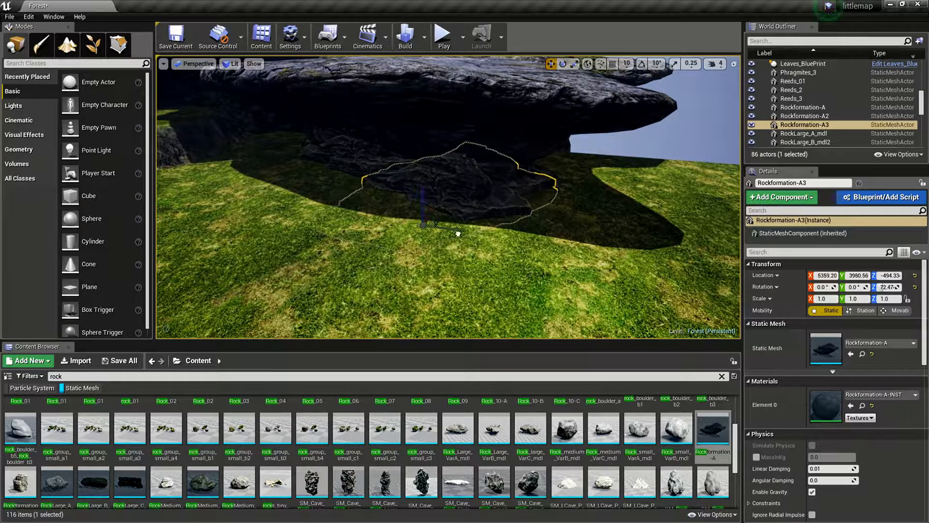
pyautogui.moveTo(508, 252); pyautogui.dragTo(483, 256)
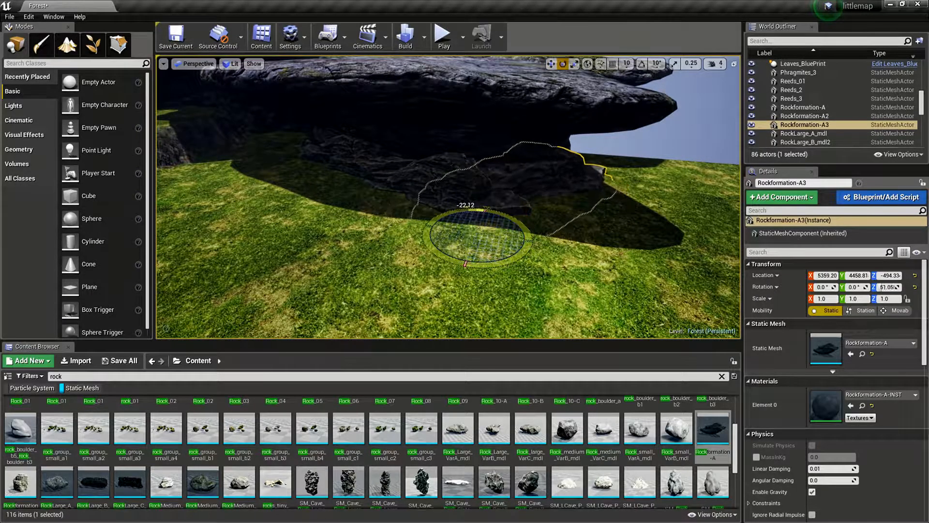
pyautogui.press('Escape')
pyautogui.moveTo(477, 256); pyautogui.dragTo(456, 250, button='right')
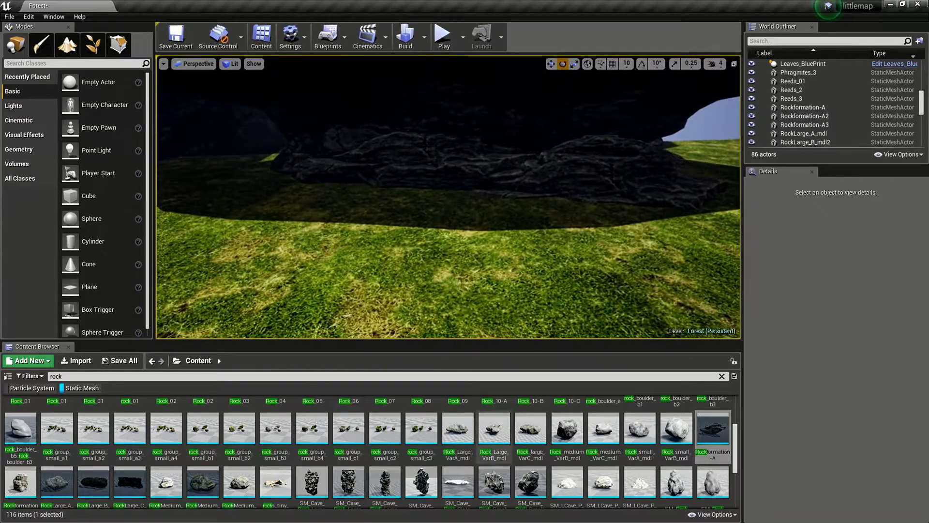
# Look through the available rock static meshes and pick the Rockformation-B mesh
pyautogui.scroll(-4, 386, 432)
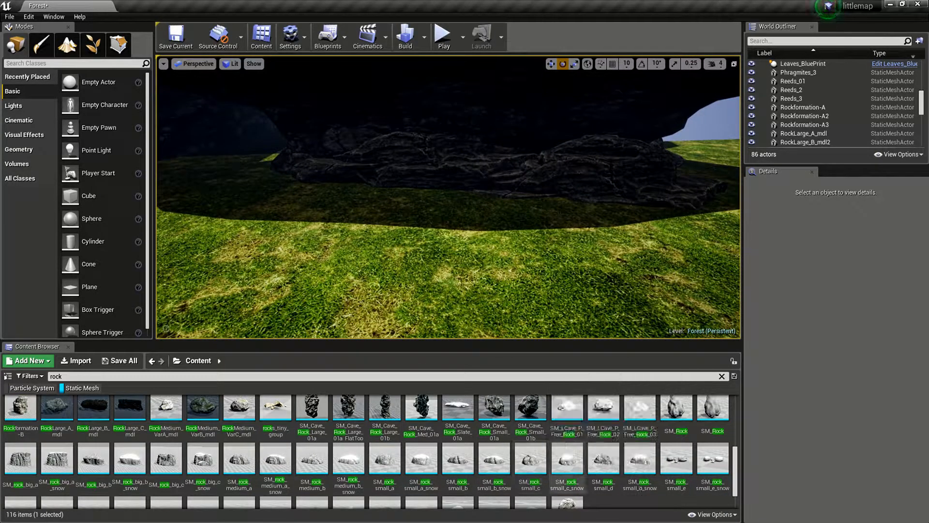
pyautogui.scroll(1, 676, 459)
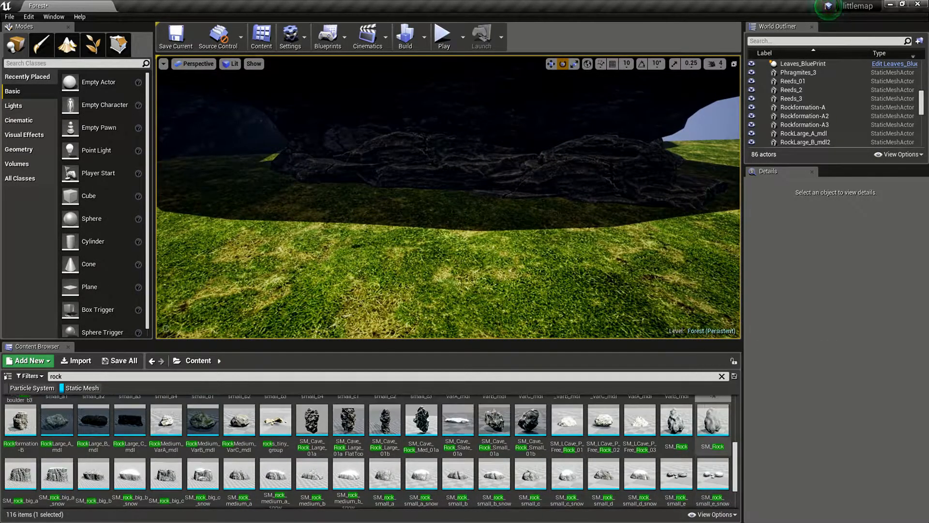
pyautogui.scroll(-3, 676, 464)
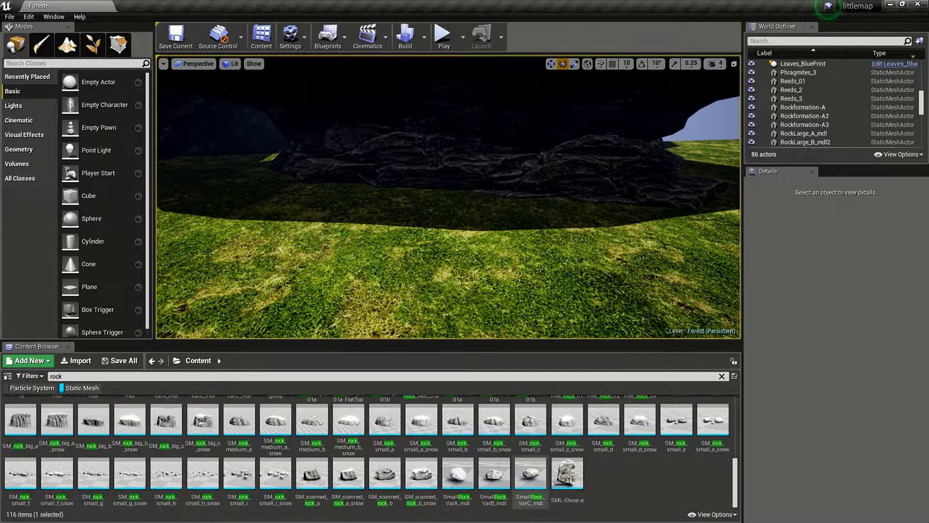
pyautogui.scroll(5, 567, 479)
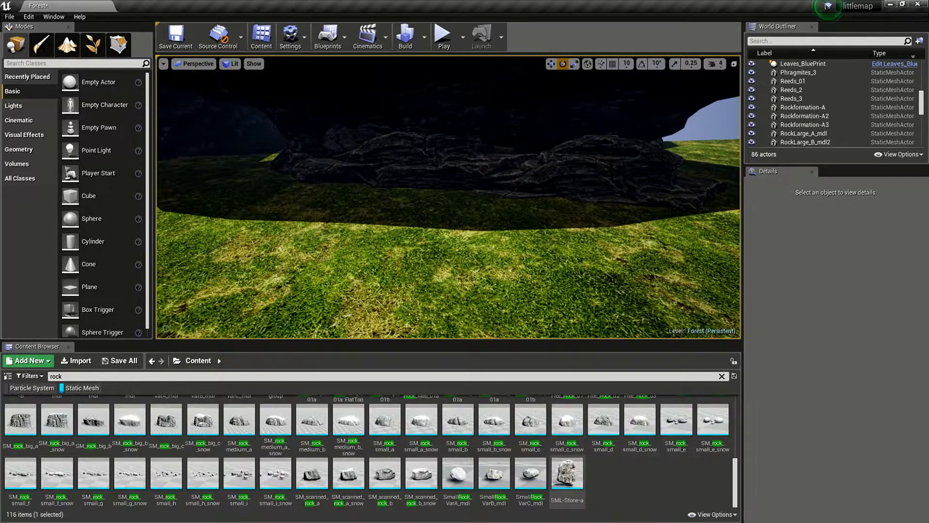
pyautogui.scroll(1, 567, 474)
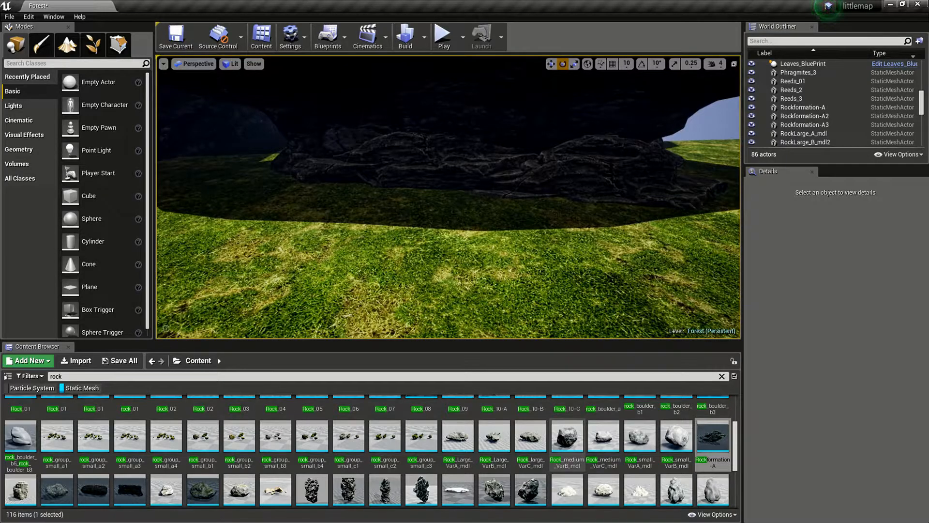
pyautogui.scroll(-2, 567, 455)
pyautogui.press('s')
pyautogui.moveTo(449, 197); pyautogui.dragTo(474, 174, button='right')
pyautogui.click(19, 457)
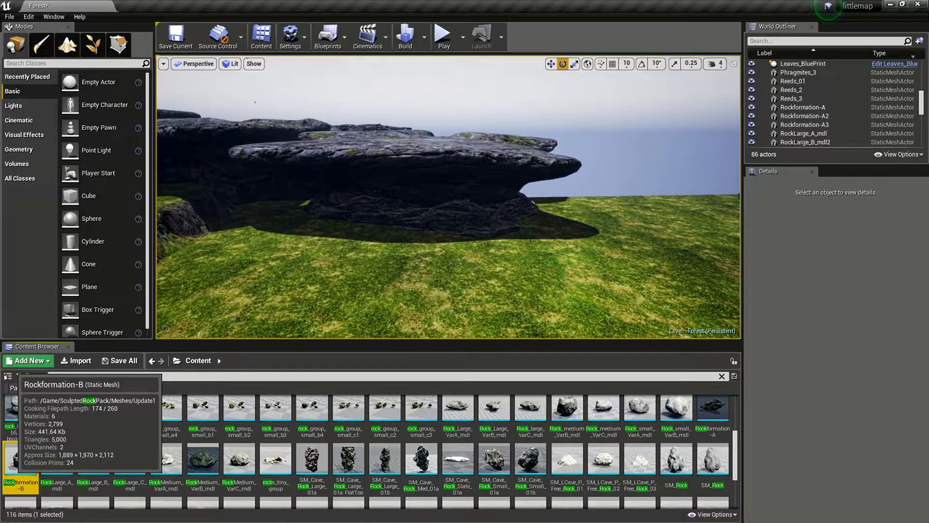
# Place the Rockformation-B mesh in the level and position it behind the flat rocks, lowered to about Z -28
pyautogui.moveTo(18, 460); pyautogui.dragTo(544, 244)
pyautogui.moveTo(544, 244); pyautogui.dragTo(523, 208, button='right')
pyautogui.press('w')
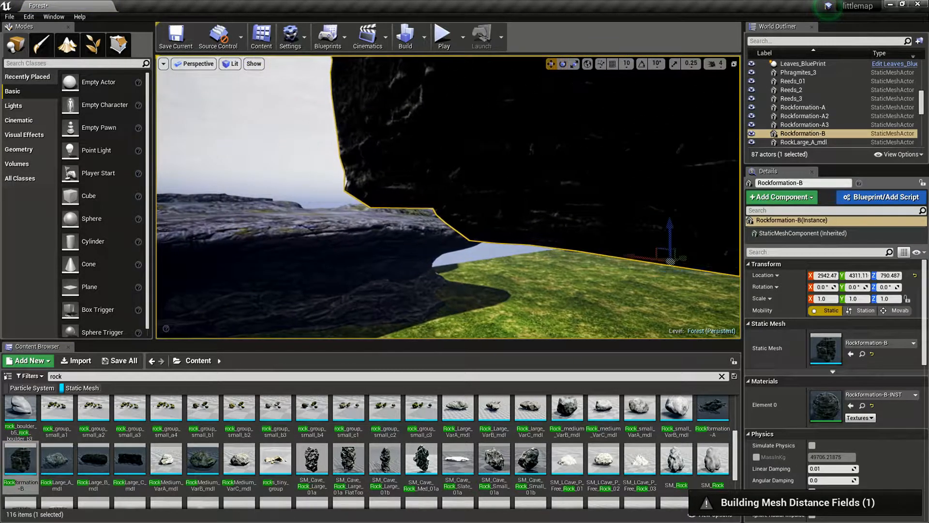
pyautogui.moveTo(630, 255); pyautogui.dragTo(305, 240)
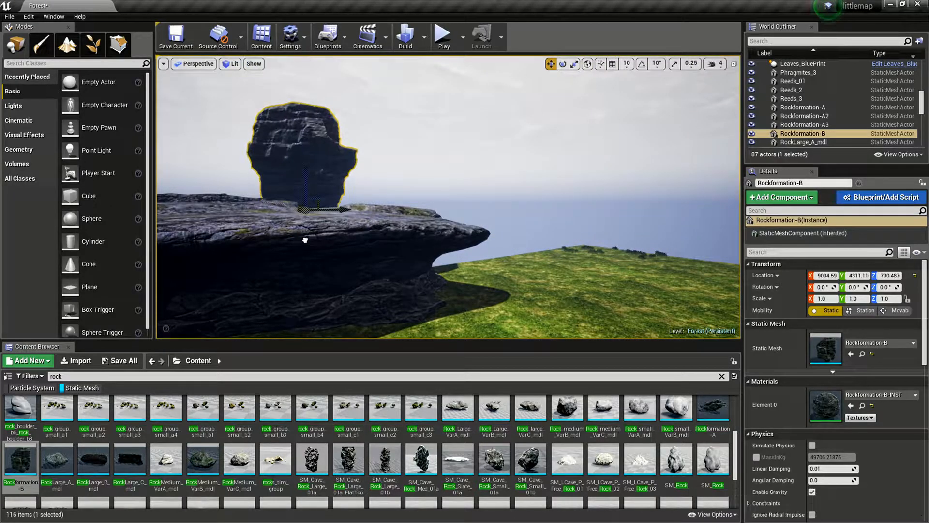
pyautogui.moveTo(305, 180); pyautogui.dragTo(306, 221)
# Scale Rockformation-B uniformly to about 8.75 and sink it lower behind the flat rocks as a large cliff
pyautogui.moveTo(309, 223); pyautogui.dragTo(290, 188, button='right')
pyautogui.press('r')
pyautogui.moveTo(309, 223); pyautogui.dragTo(304, 249, button='right')
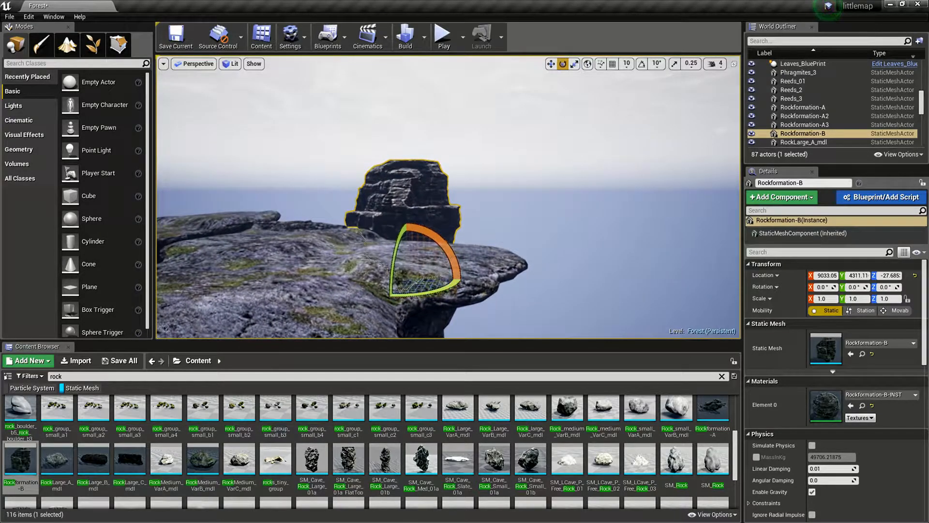
pyautogui.moveTo(406, 277); pyautogui.dragTo(460, 223)
pyautogui.press('w')
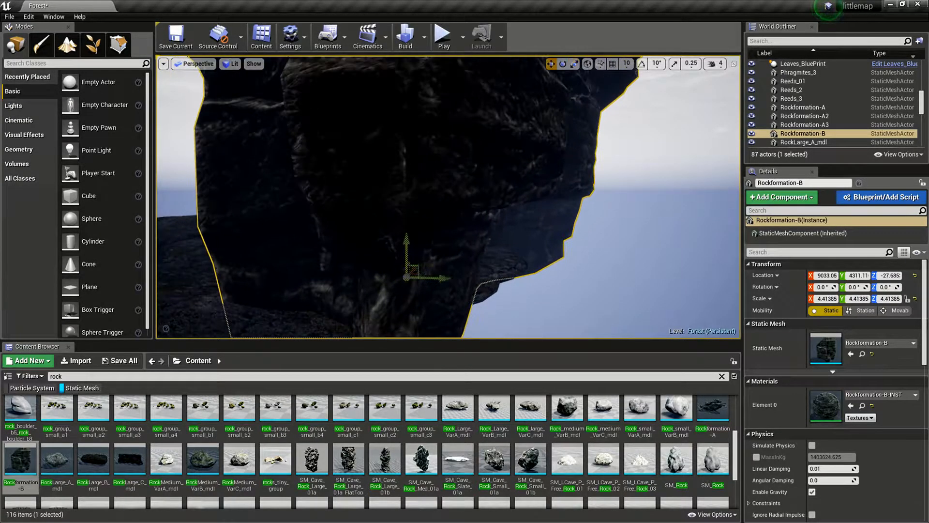
pyautogui.moveTo(408, 275); pyautogui.dragTo(422, 324)
pyautogui.moveTo(423, 325)
pyautogui.mouseDown(button='right')
pyautogui.moveTo(445, 353)
pyautogui.moveTo(430, 329)
pyautogui.moveTo(404, 325)
pyautogui.moveTo(429, 325)
pyautogui.mouseUp(button='right')
pyautogui.press('s')
pyautogui.moveTo(408, 274); pyautogui.dragTo(397, 246)
pyautogui.moveTo(398, 259); pyautogui.dragTo(378, 256, button='right')
# Duplicate the enlarged rock three times to extend the cliff wall, lowering one copy to about Z -9810 and rotating it
pyautogui.keyDown('alt'); pyautogui.moveTo(467, 235); pyautogui.dragTo(145, 222); pyautogui.keyUp('alt')
pyautogui.moveTo(146, 222); pyautogui.dragTo(123, 221, button='right')
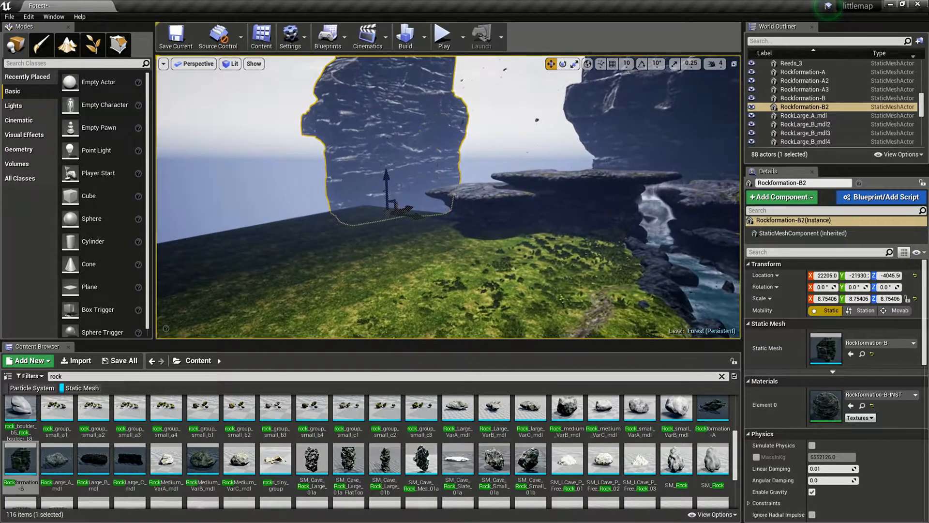
pyautogui.keyDown('alt'); pyautogui.moveTo(386, 177); pyautogui.dragTo(388, 220); pyautogui.keyUp('alt')
pyautogui.moveTo(387, 232)
pyautogui.mouseDown(button='right')
pyautogui.moveTo(332, 231)
pyautogui.moveTo(374, 234)
pyautogui.mouseUp(button='right')
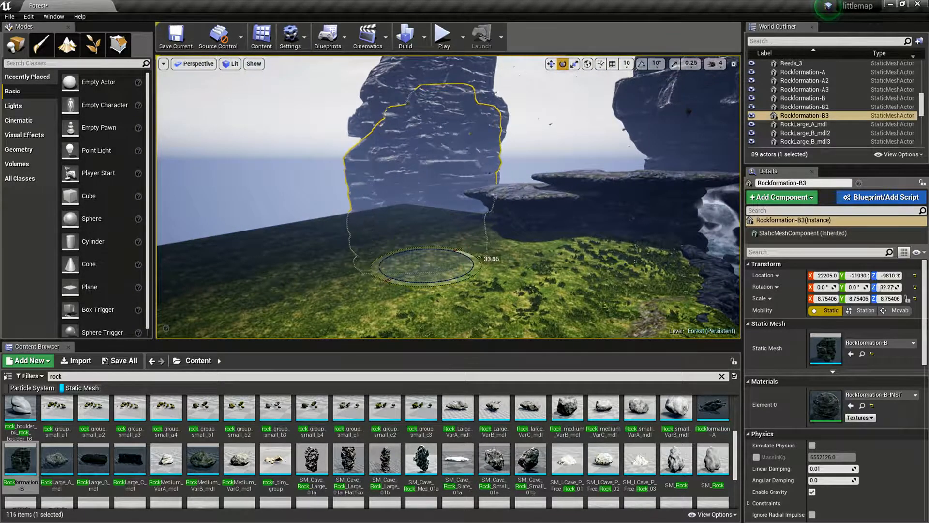
pyautogui.keyDown('alt'); pyautogui.moveTo(464, 266); pyautogui.dragTo(588, 295); pyautogui.keyUp('alt')
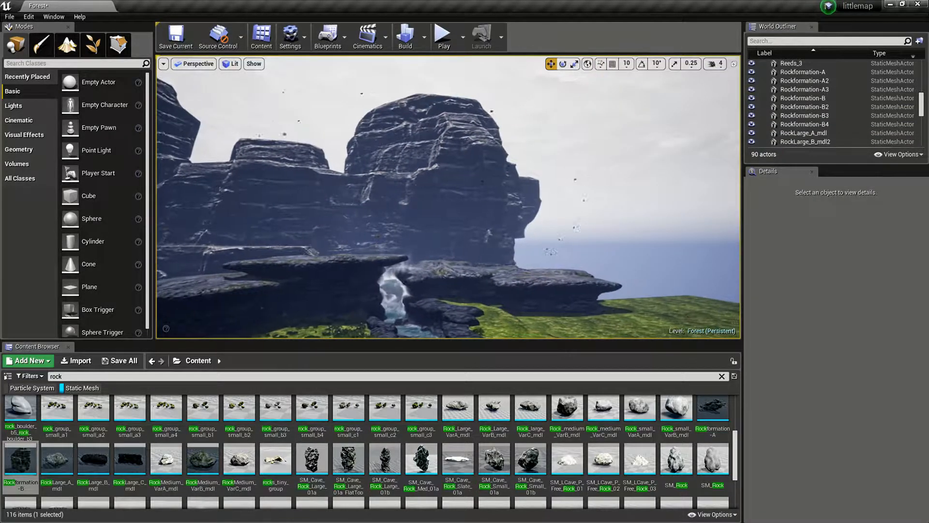
# Switch to Landscape mode to edit the river's splines
pyautogui.moveTo(447, 196); pyautogui.dragTo(431, 210, button='right')
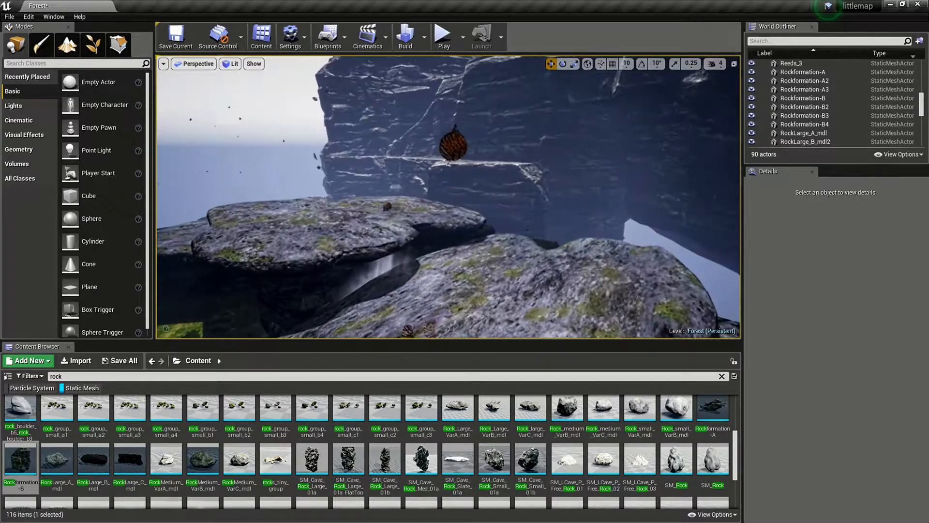
pyautogui.moveTo(431, 210); pyautogui.dragTo(406, 225, button='right')
pyautogui.hotkey('shift', '3')
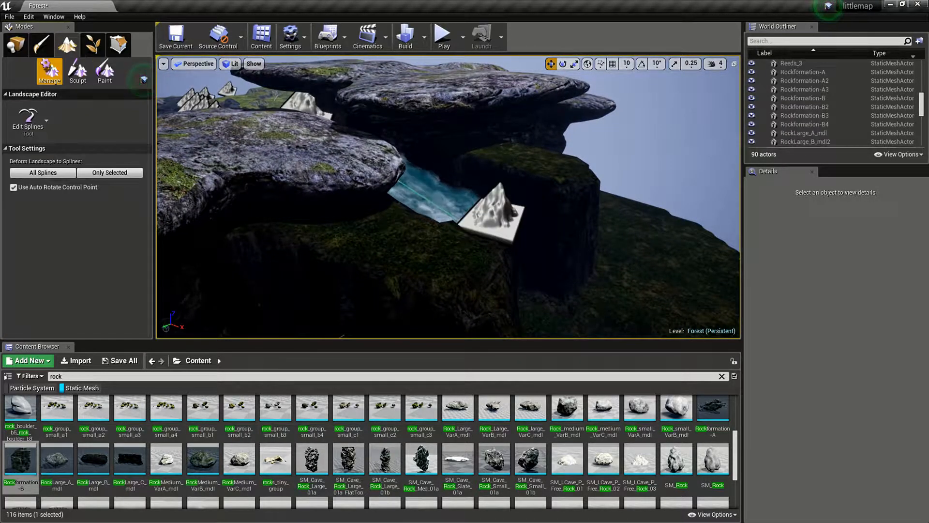
pyautogui.click(496, 212)
pyautogui.moveTo(496, 213); pyautogui.dragTo(565, 203, button='right')
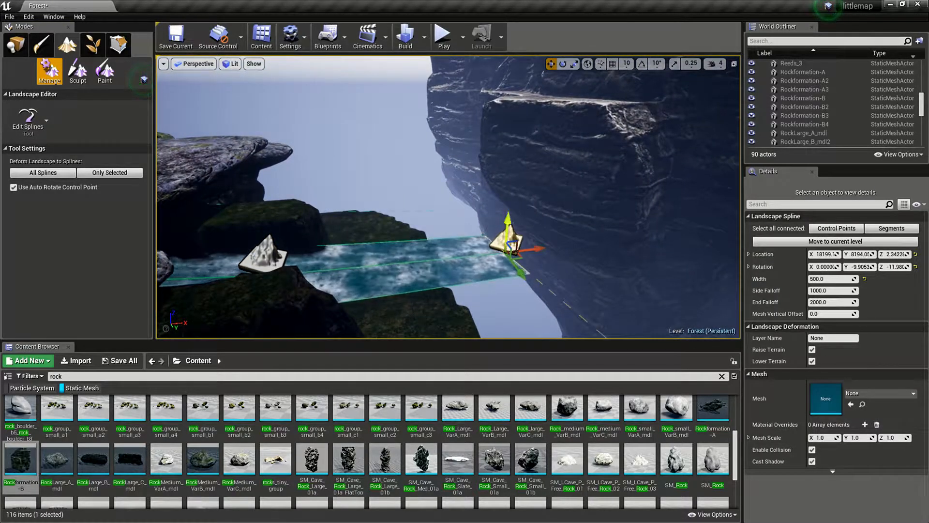
pyautogui.moveTo(545, 145); pyautogui.dragTo(574, 121, button='right')
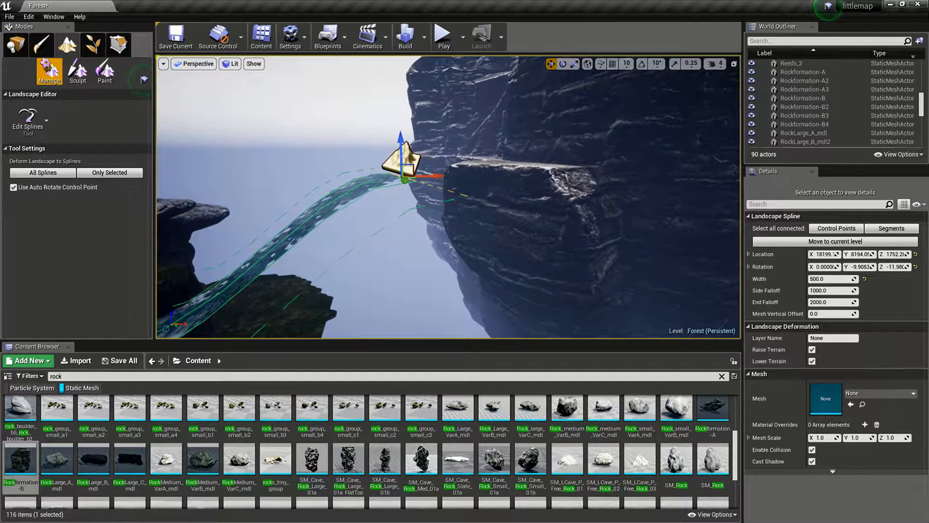
pyautogui.rightClick(572, 204)
pyautogui.moveTo(572, 204); pyautogui.dragTo(578, 164, button='right')
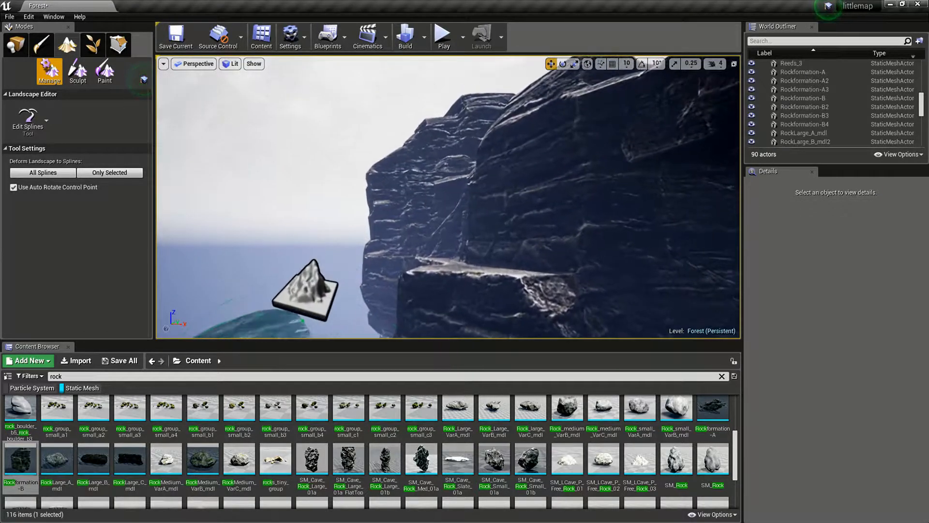
pyautogui.click(310, 293)
pyautogui.moveTo(310, 293); pyautogui.dragTo(376, 269, button='right')
pyautogui.press('s')
pyautogui.press('w')
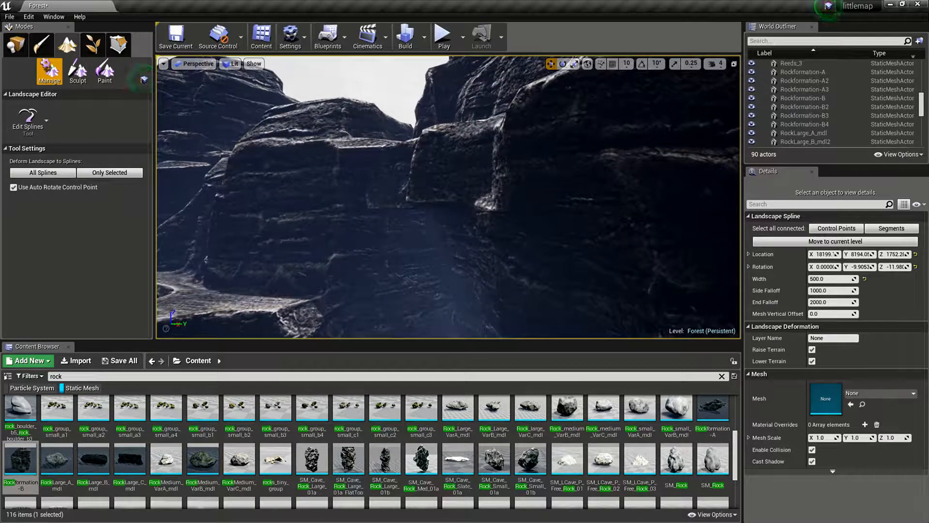
pyautogui.moveTo(376, 269); pyautogui.dragTo(260, 342, button='right')
pyautogui.press('Delete')
# Extend the river spline beyond the rocky ledge toward the cliff with additional control points
pyautogui.moveTo(448, 197)
pyautogui.mouseDown(button='right')
pyautogui.moveTo(450, 170)
pyautogui.moveTo(447, 182)
pyautogui.mouseUp(button='right')
pyautogui.click(379, 174)
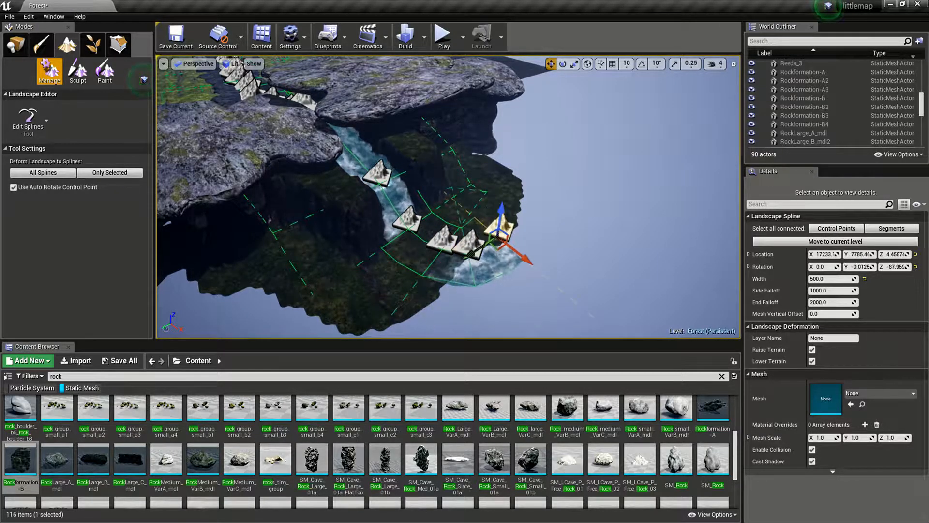
pyautogui.keyDown('ctrl'); pyautogui.click(625, 265); pyautogui.keyUp('ctrl')
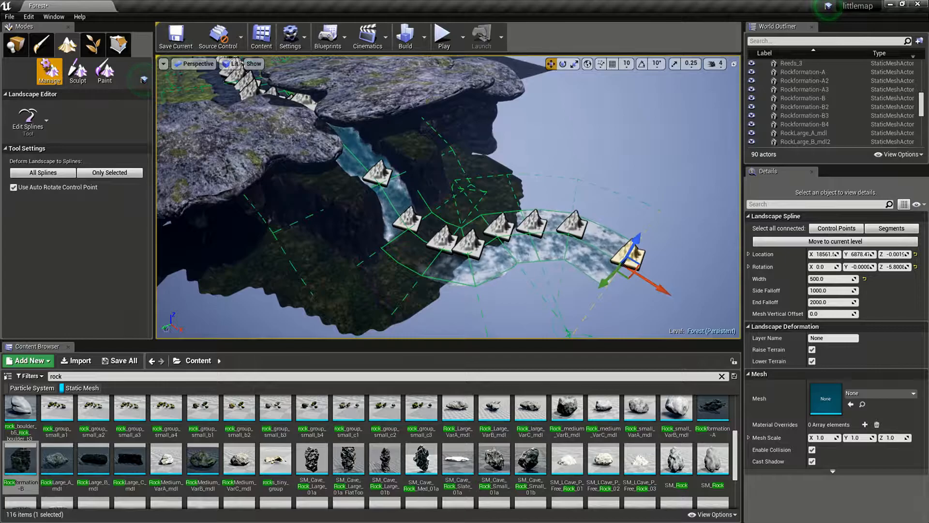
# Move the last river control point up onto the cliff top, to about X 25396, Y 5979, Z 6989
pyautogui.moveTo(625, 265); pyautogui.dragTo(733, 225, button='right')
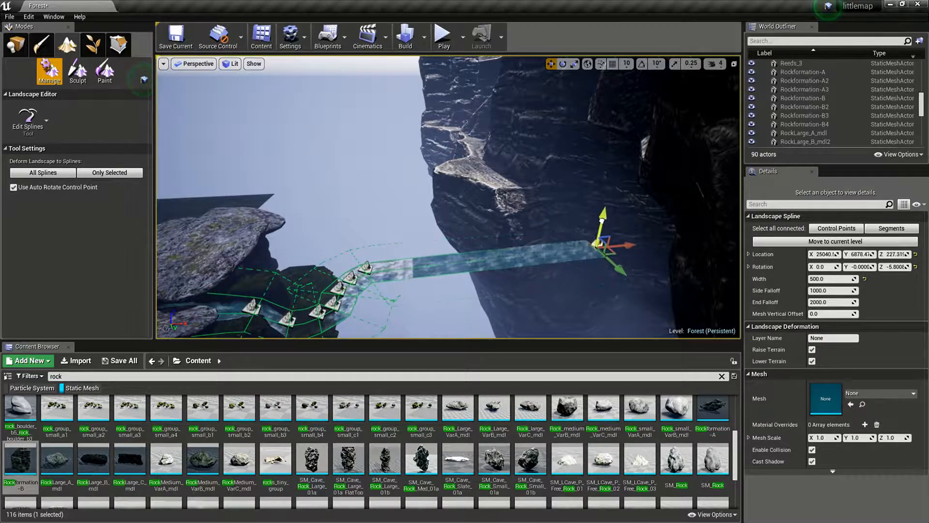
pyautogui.moveTo(602, 223); pyautogui.dragTo(588, 80)
pyautogui.press('f')
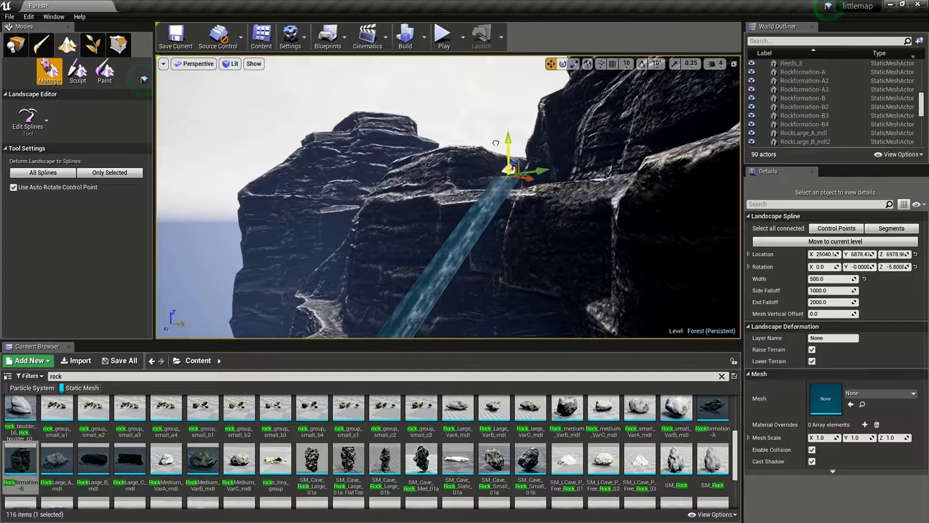
pyautogui.moveTo(556, 170); pyautogui.dragTo(589, 152, button='right')
pyautogui.moveTo(588, 151); pyautogui.dragTo(412, 153)
pyautogui.moveTo(412, 153); pyautogui.dragTo(264, 155, button='right')
pyautogui.moveTo(514, 145); pyautogui.dragTo(521, 146)
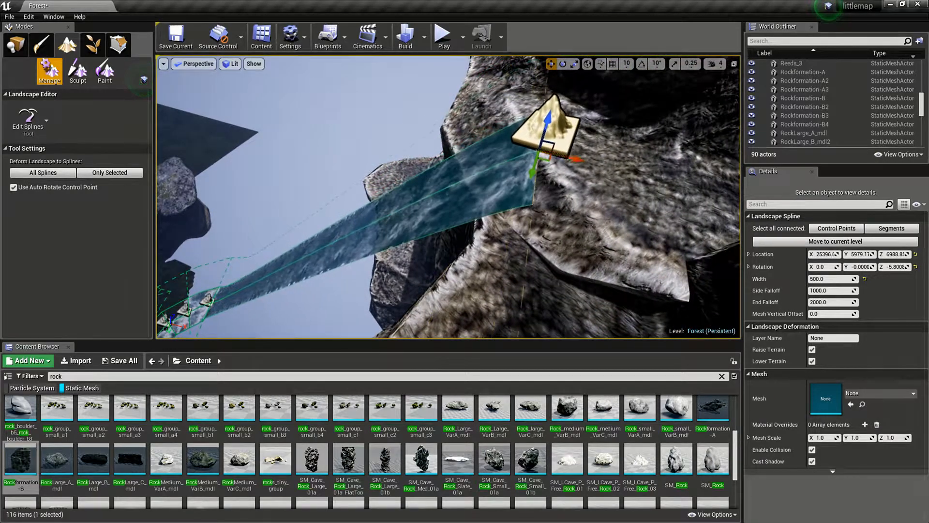
# Move the second-to-last control point up to the cliff's edge, at about X 23003, Y 6953, Z 6755
pyautogui.click(209, 300)
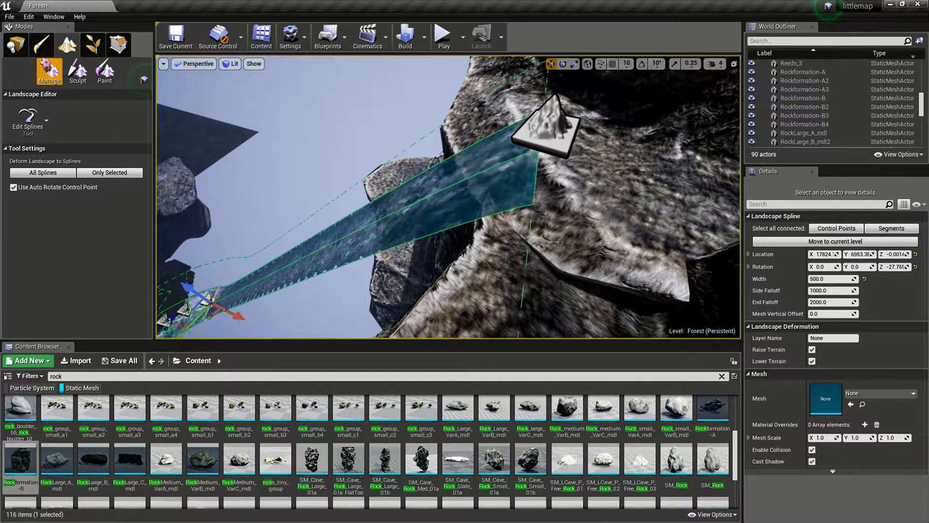
pyautogui.moveTo(218, 306); pyautogui.dragTo(220, 334, button='right')
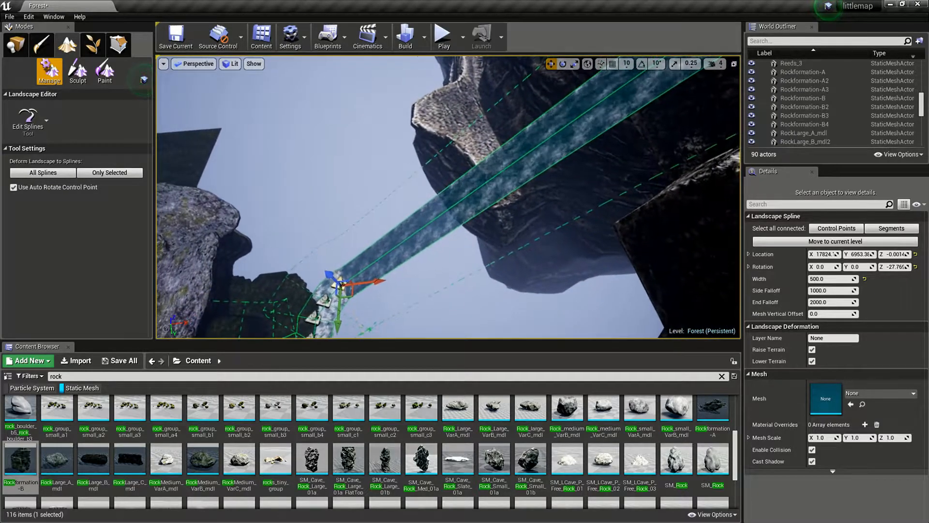
pyautogui.moveTo(338, 199); pyautogui.dragTo(643, 64)
pyautogui.moveTo(643, 64); pyautogui.dragTo(696, 56, button='right')
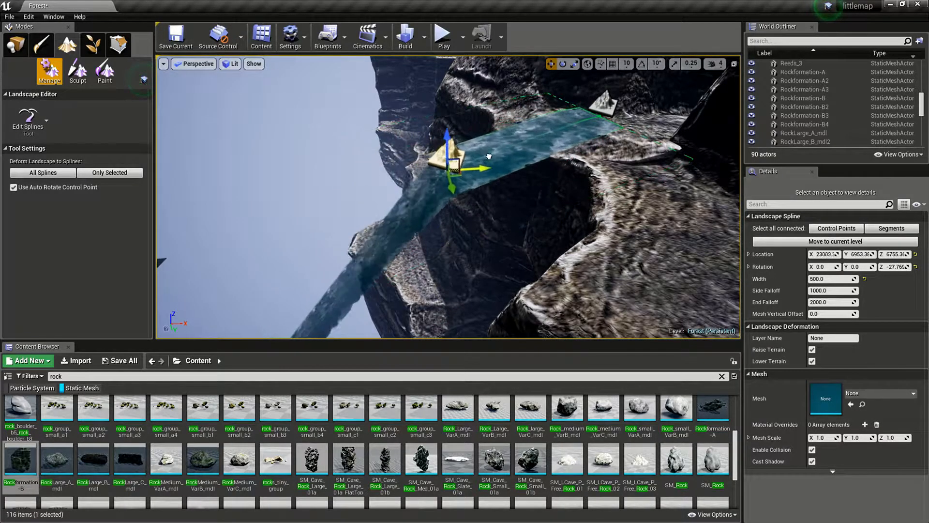
# Move the last control point deeper between the cliffs to about X 27364, Y 5599, and set its width to about 1891
pyautogui.moveTo(708, 112); pyautogui.dragTo(738, 111)
pyautogui.moveTo(725, 111); pyautogui.dragTo(829, 107, button='right')
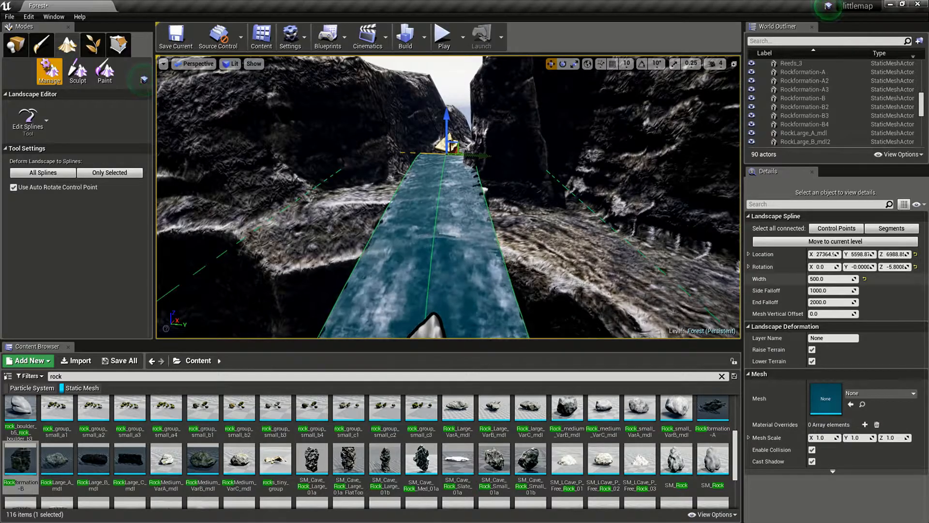
pyautogui.moveTo(820, 279); pyautogui.dragTo(842, 278)
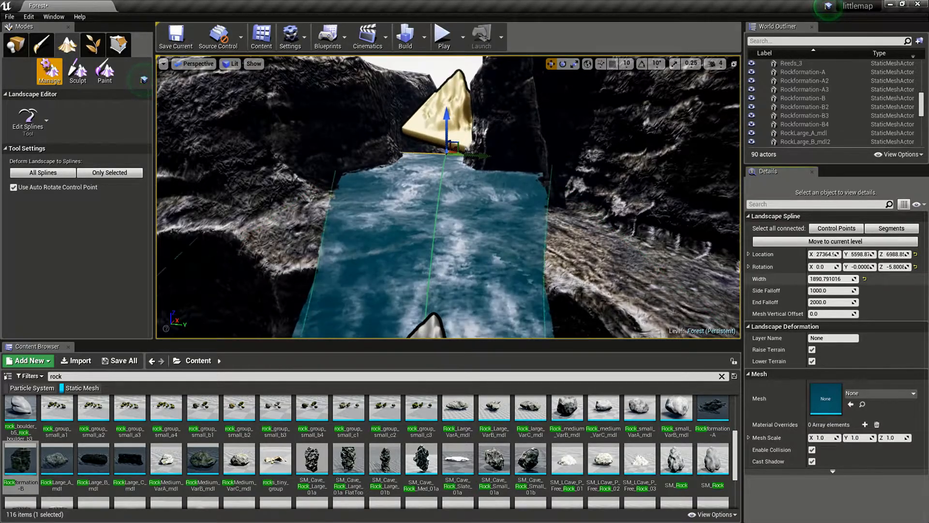
pyautogui.moveTo(668, 228); pyautogui.dragTo(508, 298, button='right')
# Rotate the cliff-edge control point to line up with the falling water and adjust its width
pyautogui.click(389, 129)
pyautogui.moveTo(389, 130); pyautogui.dragTo(532, 104, button='right')
pyautogui.press('r')
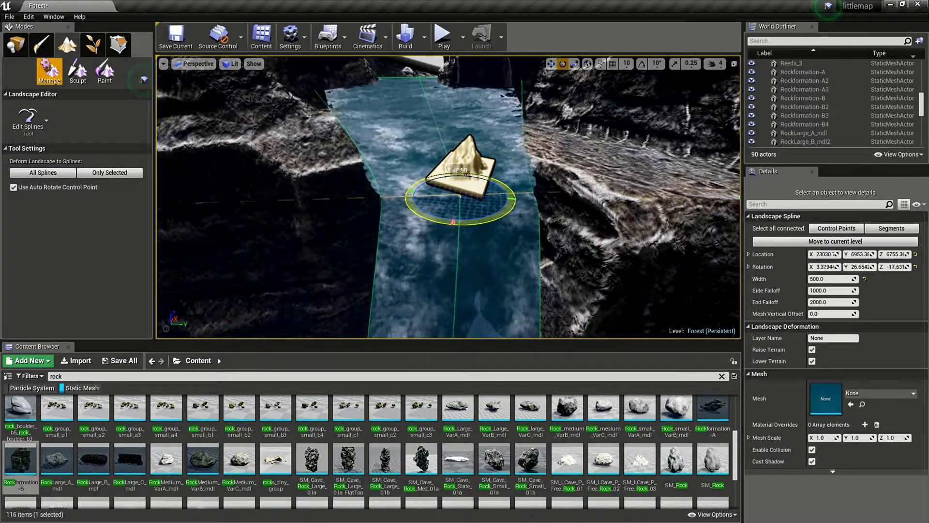
pyautogui.moveTo(463, 213); pyautogui.dragTo(465, 212)
pyautogui.moveTo(466, 213); pyautogui.dragTo(498, 216, button='right')
pyautogui.moveTo(832, 279); pyautogui.dragTo(871, 279)
pyautogui.moveTo(465, 203); pyautogui.dragTo(391, 232, button='right')
# Move the next control point below the cliff edge up to about X 20933, Y 7376, Z 5936
pyautogui.click(364, 214)
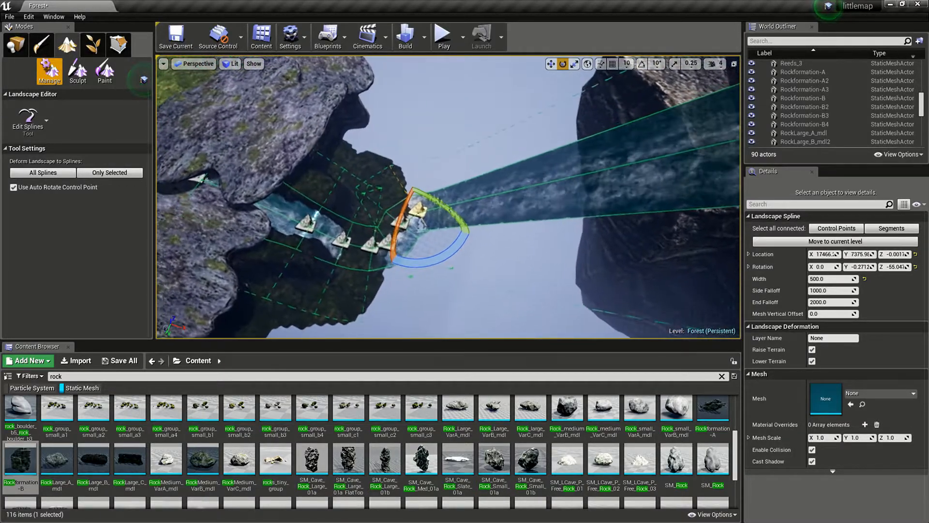
pyautogui.moveTo(417, 202); pyautogui.dragTo(733, 140)
pyautogui.moveTo(733, 139); pyautogui.dragTo(697, 92, button='right')
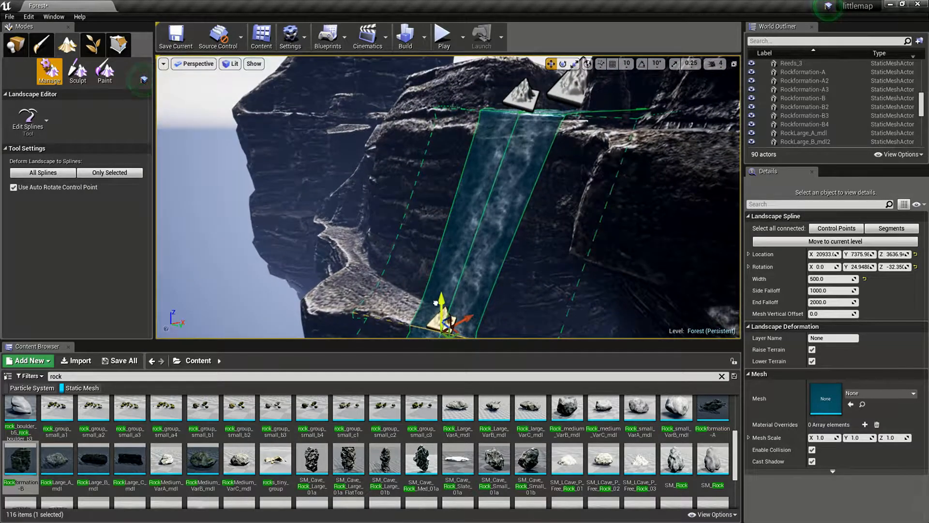
pyautogui.moveTo(435, 302); pyautogui.dragTo(440, 209)
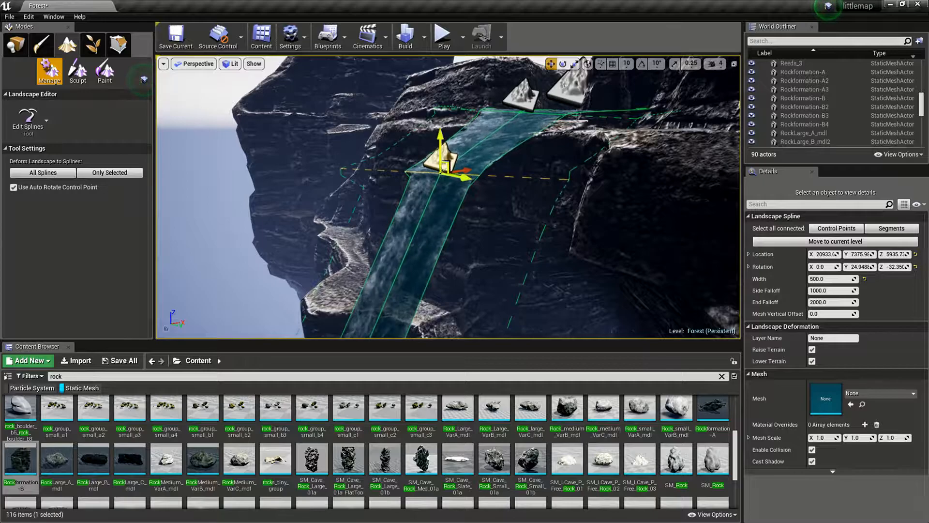
# Move the following control point up the cliff face to about X 19767, Z 4947, rotated to about Y 57.5, Z -15.6
pyautogui.moveTo(440, 145); pyautogui.dragTo(380, 242, button='right')
pyautogui.press('r')
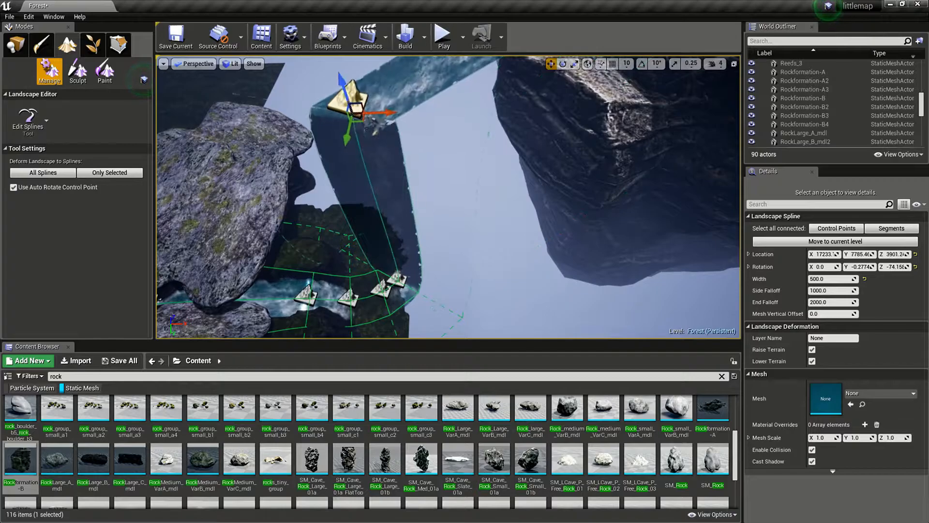
pyautogui.press('w')
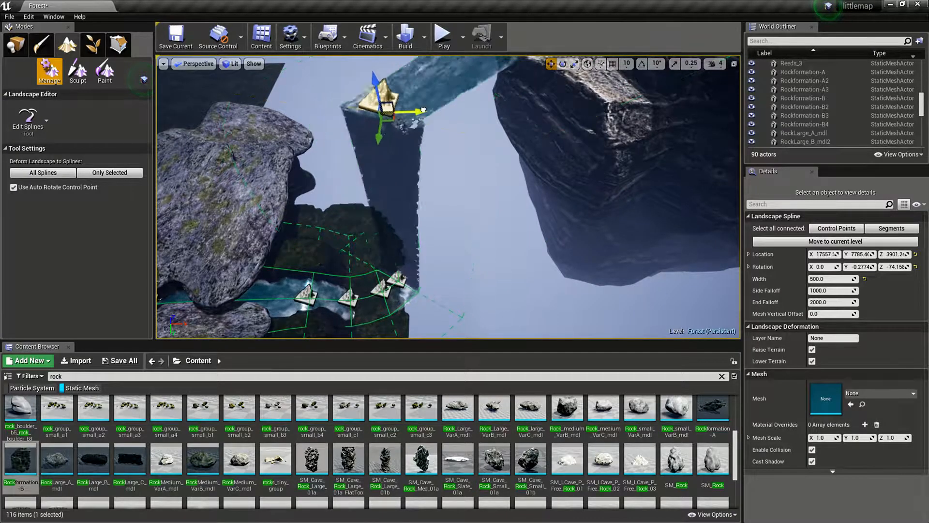
pyautogui.moveTo(435, 193); pyautogui.dragTo(590, 133, button='right')
pyautogui.press('r')
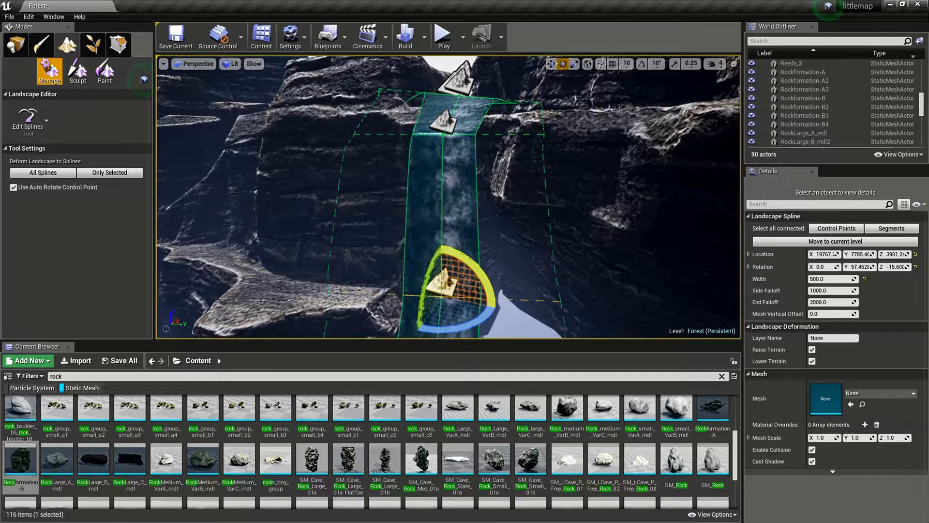
pyautogui.moveTo(445, 194); pyautogui.dragTo(590, 223, button='right')
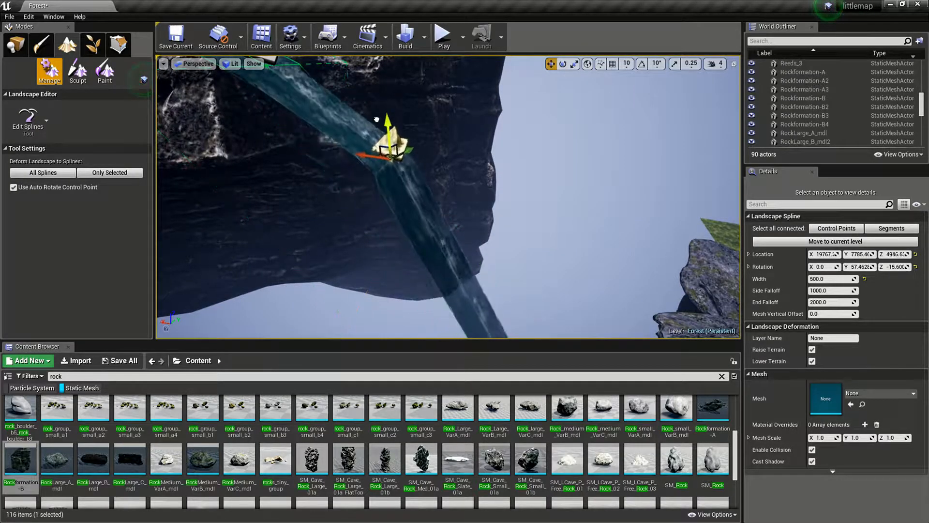
pyautogui.moveTo(375, 106); pyautogui.dragTo(374, 107)
# Raise the next ledge control point to about X 18500, Y 8321, Z 3836 and rotate it to follow the waterfall
pyautogui.moveTo(374, 107); pyautogui.dragTo(221, 114, button='right')
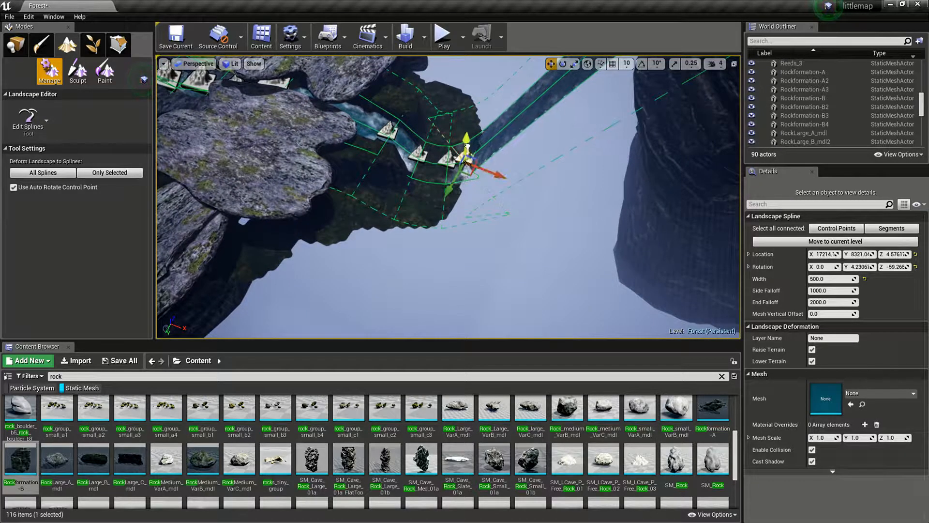
pyautogui.moveTo(467, 140); pyautogui.dragTo(475, 70)
pyautogui.moveTo(475, 71); pyautogui.dragTo(465, 17, button='right')
pyautogui.moveTo(460, 271); pyautogui.dragTo(517, 183)
pyautogui.press('e')
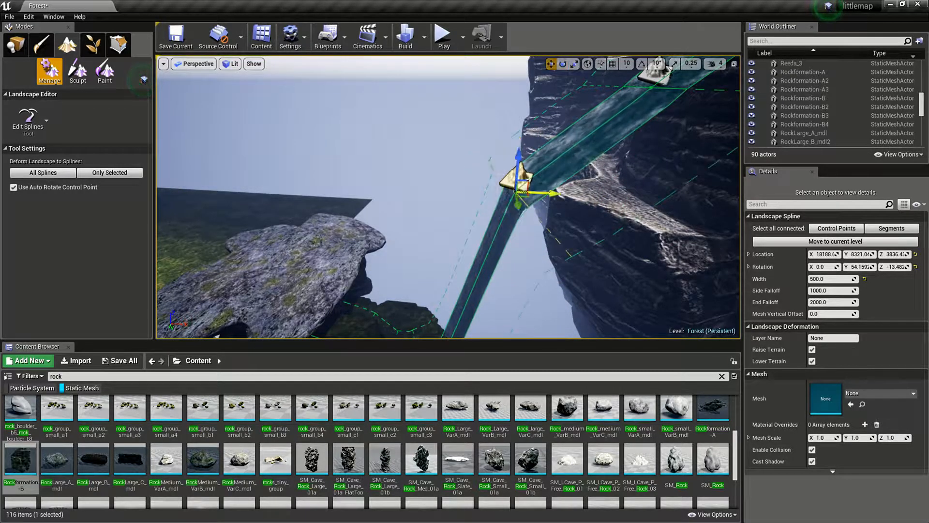
pyautogui.moveTo(517, 183); pyautogui.dragTo(708, 163, button='right')
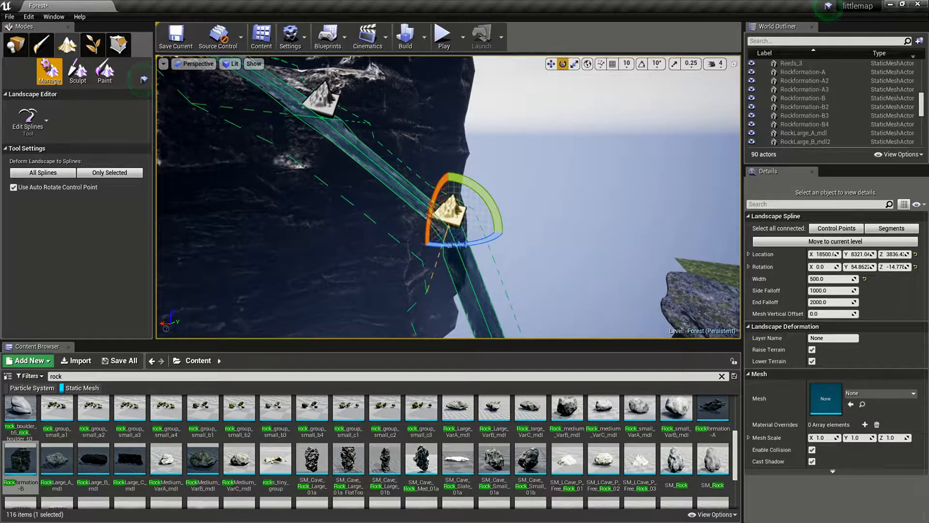
pyautogui.moveTo(452, 246); pyautogui.dragTo(438, 245)
pyautogui.moveTo(429, 244); pyautogui.dragTo(486, 312, button='right')
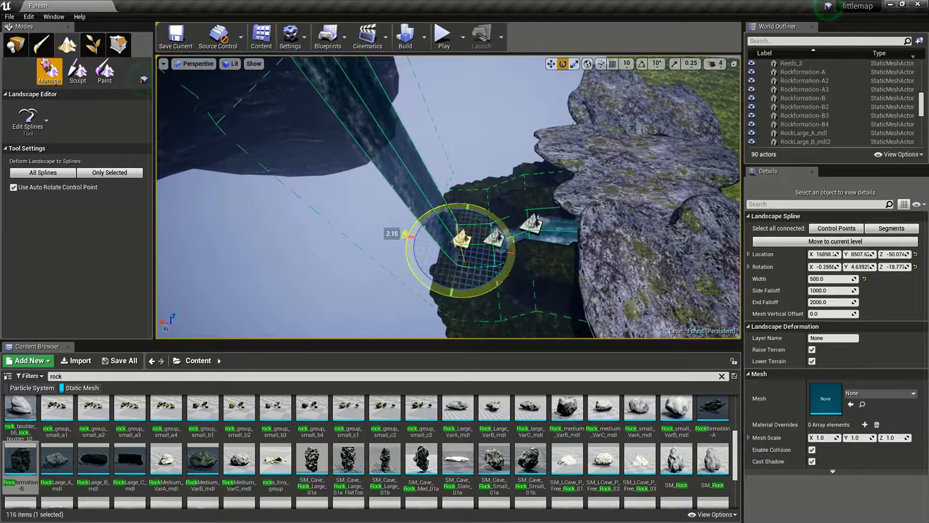
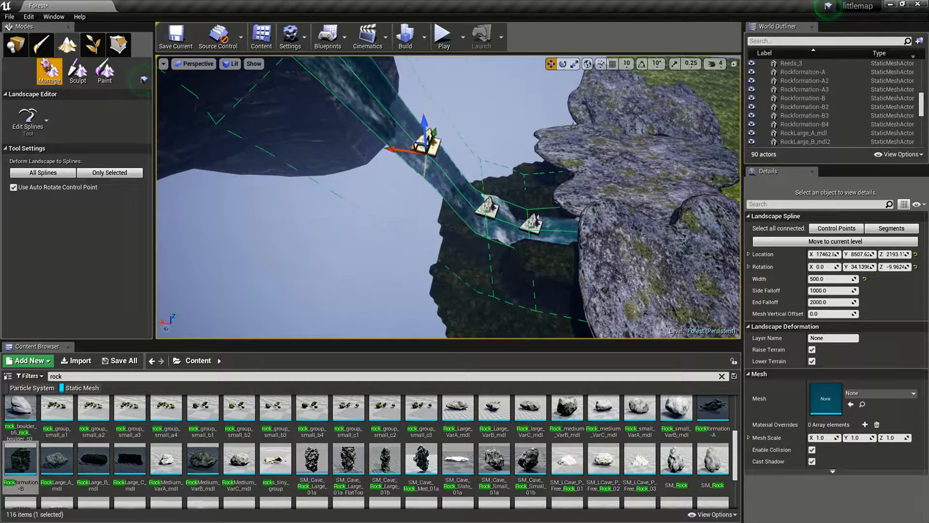
# Switch from landscape spline editing to placing objects, select the large rock formation beside the waterfall and set the camera speed to 6
pyautogui.moveTo(448, 197); pyautogui.dragTo(288, 184, button='right')
pyautogui.moveTo(448, 197); pyautogui.dragTo(346, 147, button='right')
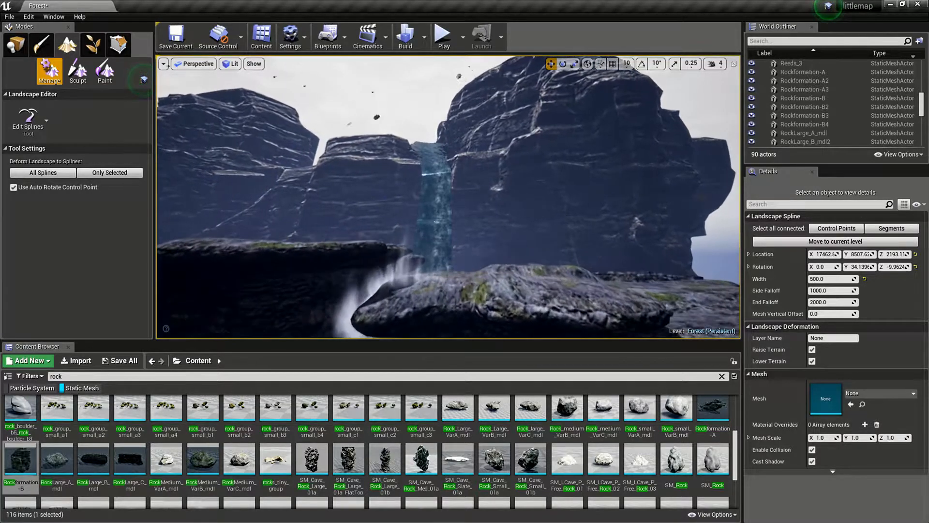
pyautogui.moveTo(448, 197); pyautogui.dragTo(449, 170, button='right')
pyautogui.click(15, 44)
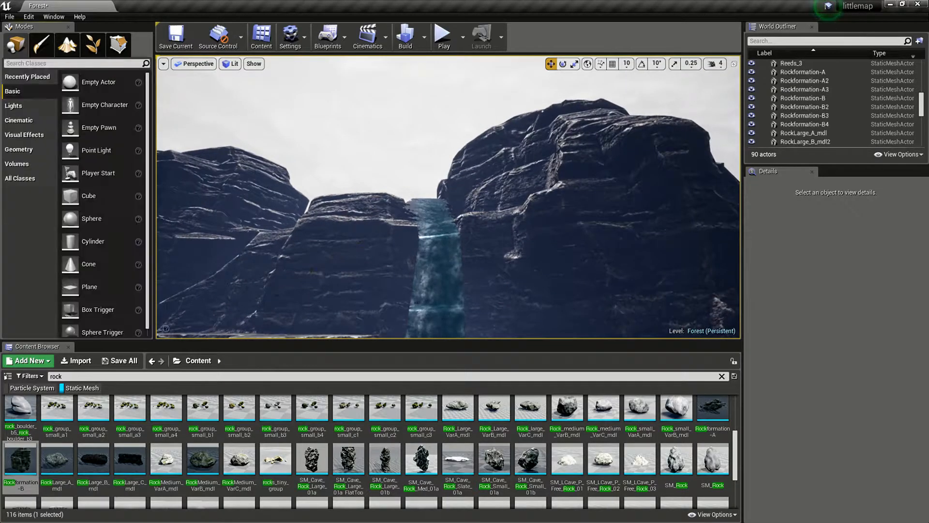
pyautogui.click(518, 208)
pyautogui.moveTo(518, 208); pyautogui.dragTo(518, 160, button='right')
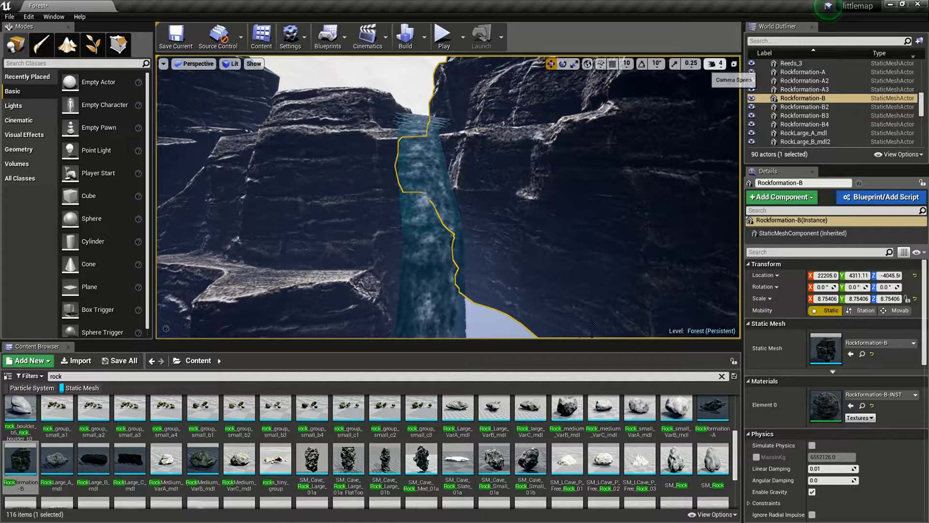
pyautogui.click(715, 63)
pyautogui.moveTo(732, 86); pyautogui.dragTo(739, 86)
# Duplicate Rockformation-B twice beside the waterfall, placing the lower copy at about X 12168, Y 3646, Z -12145 with about 40.3° Z rotation
pyautogui.moveTo(517, 194); pyautogui.dragTo(544, 254, button='right')
pyautogui.keyDown('alt'); pyautogui.moveTo(463, 145); pyautogui.dragTo(507, 166); pyautogui.keyUp('alt')
pyautogui.press('e')
pyautogui.moveTo(507, 167)
pyautogui.mouseDown(button='right')
pyautogui.moveTo(484, 155)
pyautogui.moveTo(521, 161)
pyautogui.mouseUp(button='right')
pyautogui.press('w')
pyautogui.moveTo(459, 266); pyautogui.dragTo(451, 312)
pyautogui.moveTo(451, 312); pyautogui.dragTo(443, 329, button='right')
pyautogui.moveTo(411, 230); pyautogui.dragTo(494, 276)
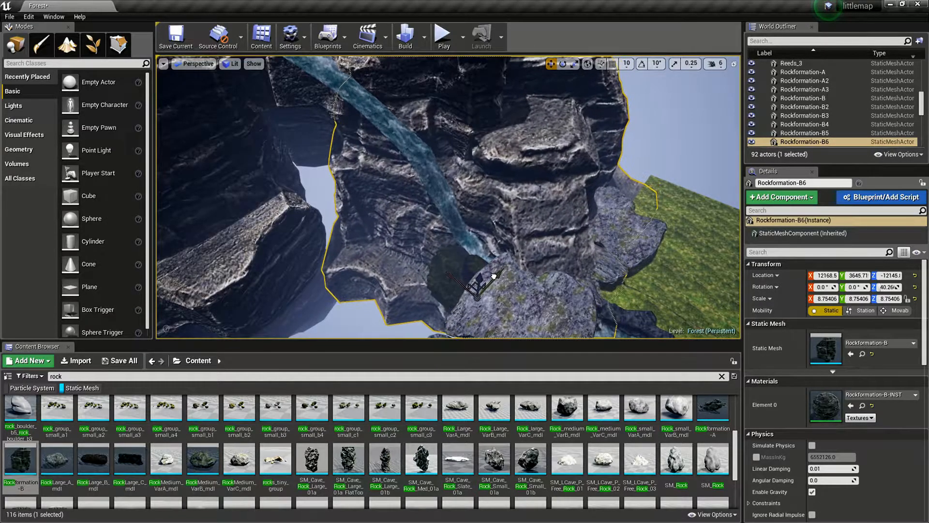
# Rotate the lower rock copy to about Z 26.6° and shift it along Y to about 3717
pyautogui.moveTo(492, 276); pyautogui.dragTo(445, 251, button='right')
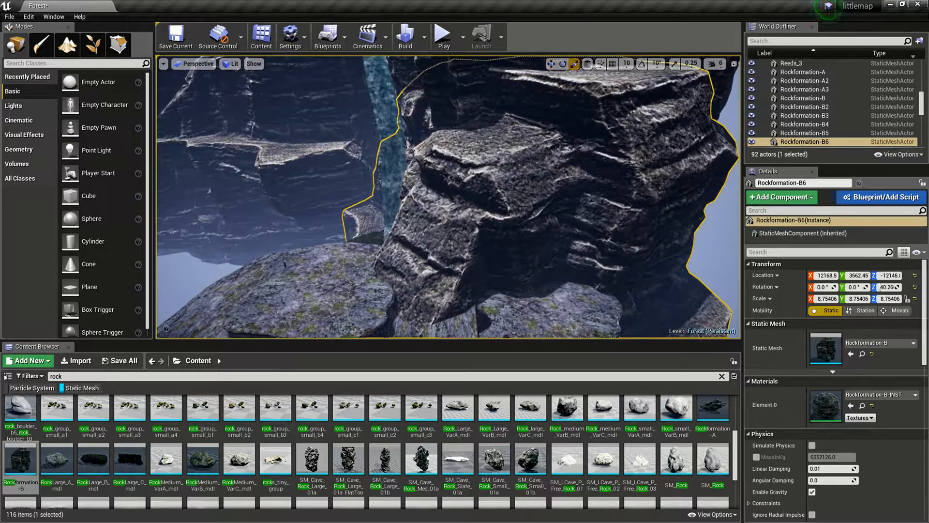
pyautogui.moveTo(492, 276); pyautogui.dragTo(492, 293, button='right')
pyautogui.press('e')
pyautogui.moveTo(479, 263); pyautogui.dragTo(466, 264)
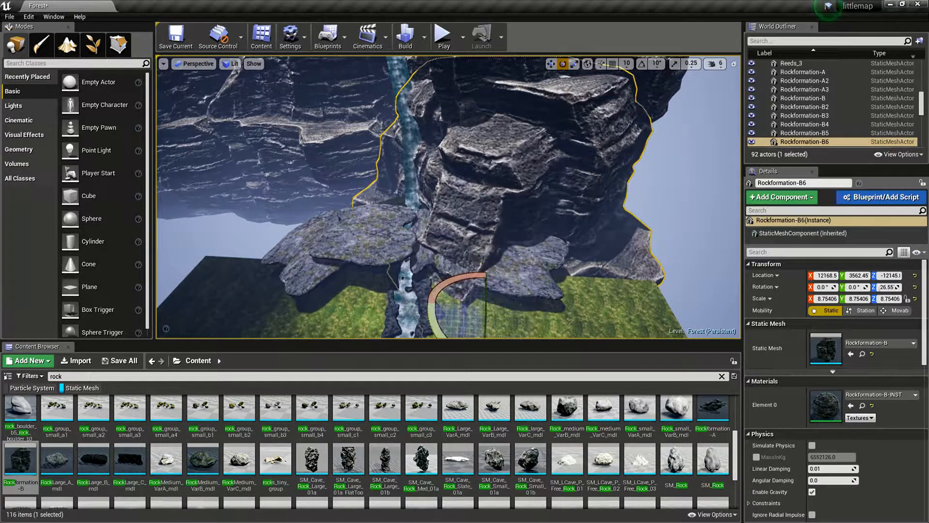
pyautogui.moveTo(517, 308); pyautogui.dragTo(519, 308)
pyautogui.moveTo(519, 309)
pyautogui.mouseDown(button='right')
pyautogui.moveTo(519, 242)
pyautogui.moveTo(513, 310)
pyautogui.moveTo(510, 295)
pyautogui.mouseUp(button='right')
pyautogui.press('w')
pyautogui.press('s')
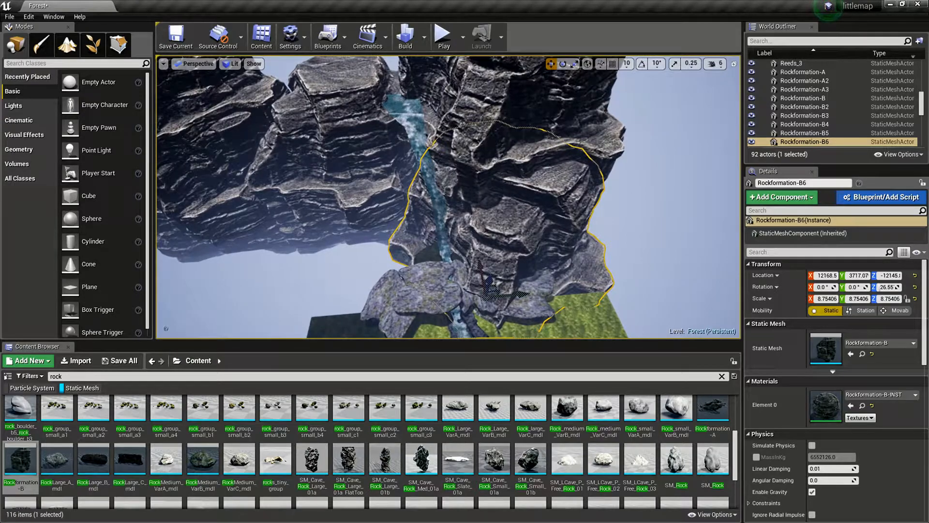
# Duplicate the lower rock across the waterfall to about Y -8642 and rotate it to about X 7.2°, Y 5.9°, Z 51.1°
pyautogui.keyDown('ctrl'); pyautogui.click(511, 150); pyautogui.keyUp('ctrl')
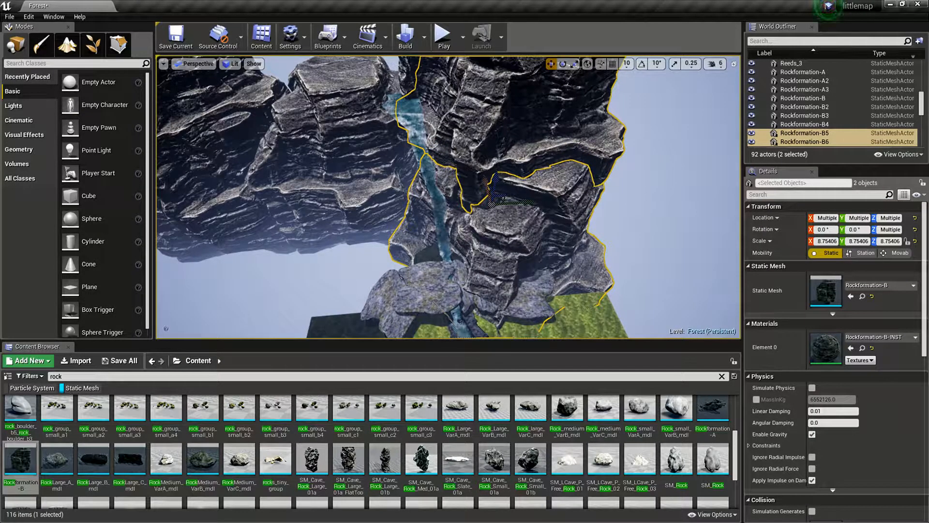
pyautogui.click(508, 232)
pyautogui.keyDown('alt'); pyautogui.moveTo(518, 293); pyautogui.dragTo(406, 282); pyautogui.keyUp('alt')
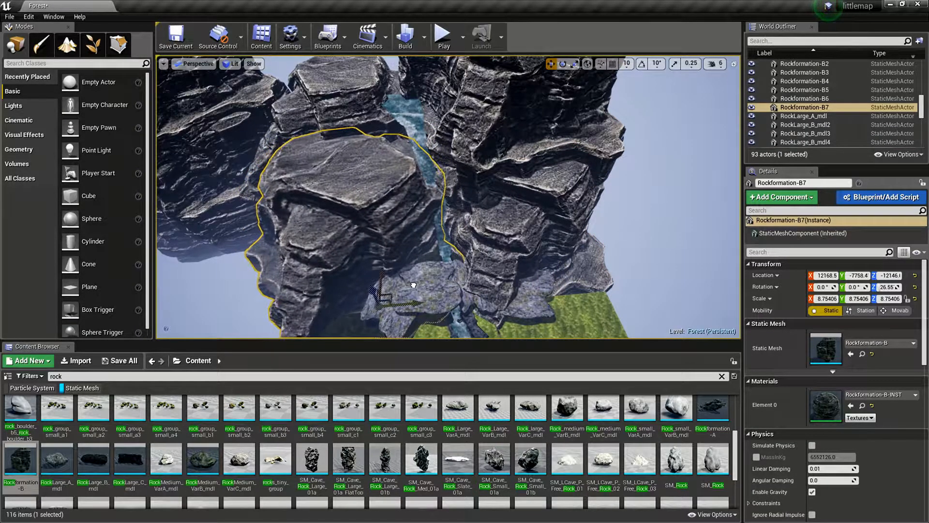
pyautogui.press('e')
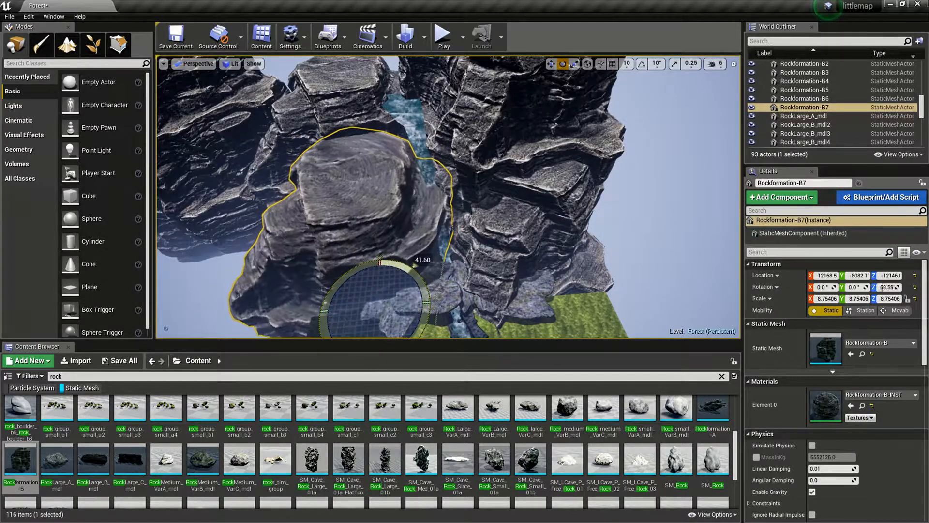
pyautogui.press('w')
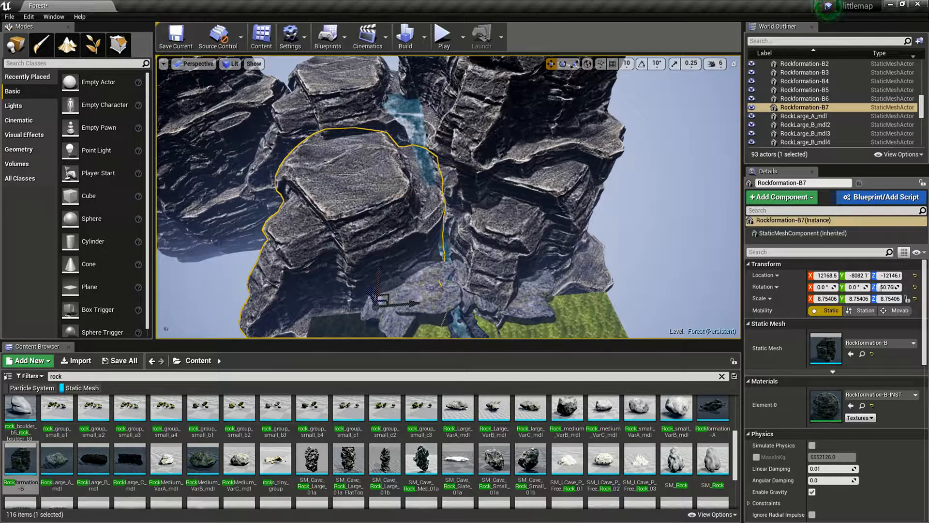
pyautogui.moveTo(401, 306); pyautogui.dragTo(404, 308)
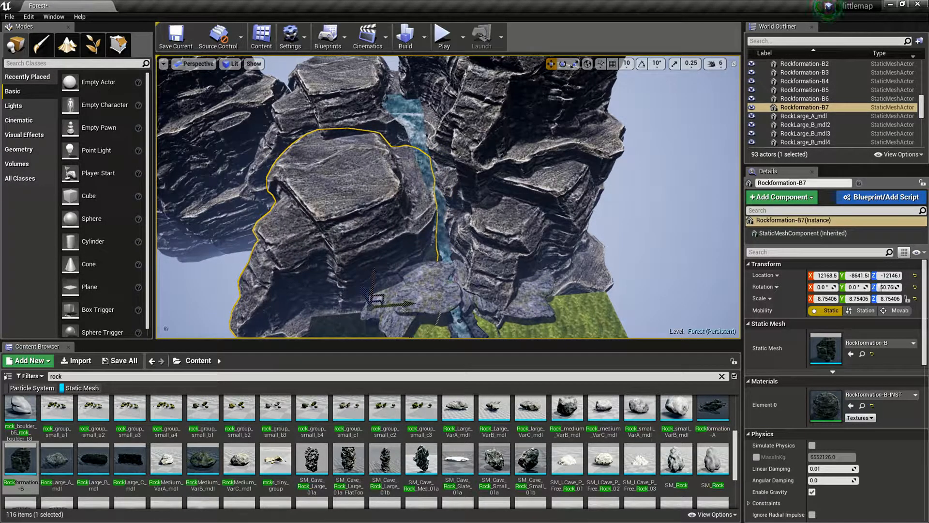
pyautogui.press('e')
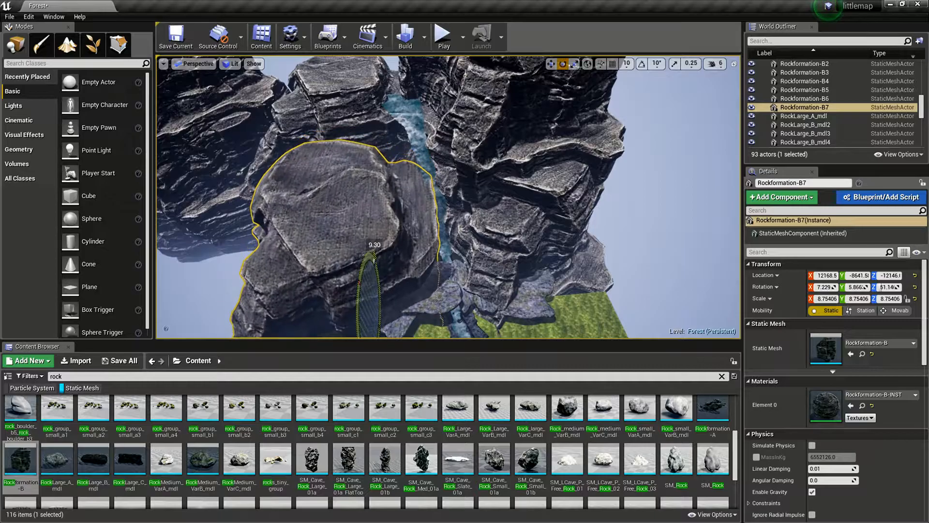
# Place a Rockformation-A mesh at the waterfall's dark bank, at about X 9550, Y -1639, Z 328
pyautogui.press('w')
pyautogui.moveTo(448, 197)
pyautogui.mouseDown(button='right')
pyautogui.moveTo(450, 252)
pyautogui.moveTo(465, 203)
pyautogui.moveTo(436, 145)
pyautogui.moveTo(528, 198)
pyautogui.moveTo(513, 179)
pyautogui.moveTo(457, 205)
pyautogui.moveTo(460, 216)
pyautogui.moveTo(445, 193)
pyautogui.moveTo(443, 211)
pyautogui.moveTo(464, 196)
pyautogui.moveTo(448, 194)
pyautogui.mouseUp(button='right')
pyautogui.press('s')
pyautogui.press('w')
pyautogui.press('w')
pyautogui.press('w')
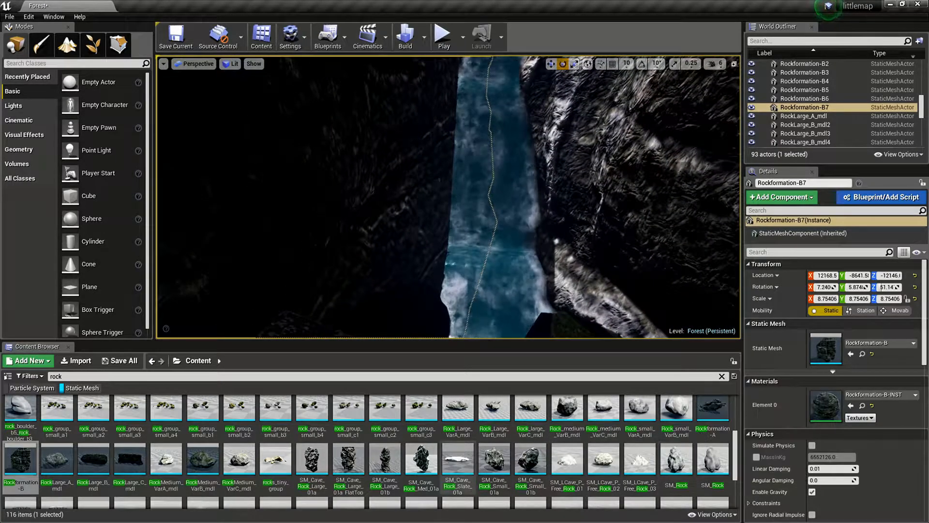
pyautogui.moveTo(713, 410); pyautogui.dragTo(425, 295)
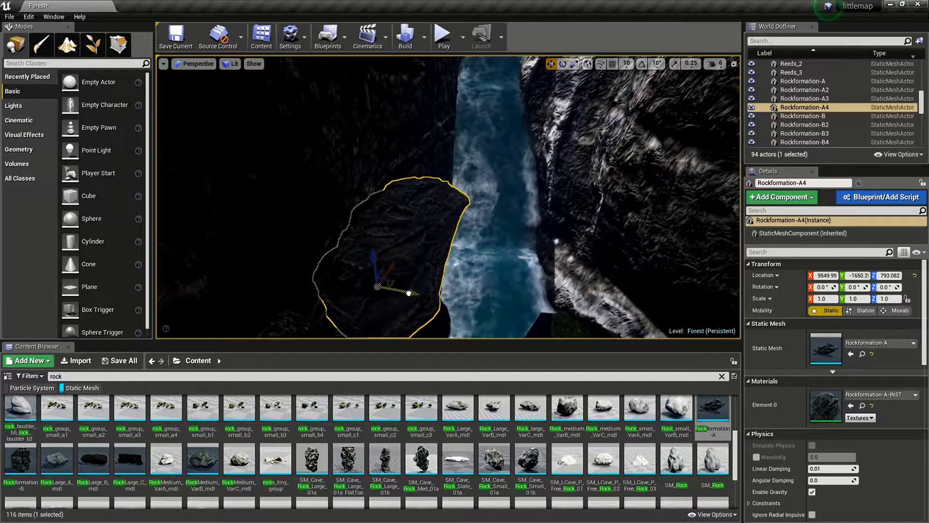
pyautogui.moveTo(378, 255); pyautogui.dragTo(381, 279)
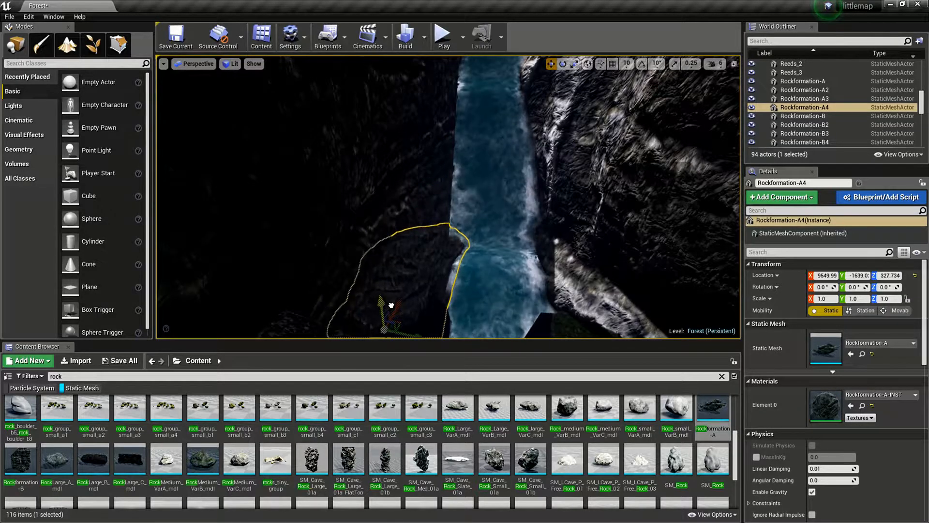
pyautogui.moveTo(389, 301); pyautogui.dragTo(409, 331, button='right')
# Make two copies of the placed Rockformation-A rock along the waterfall's dark bank
pyautogui.press('e')
pyautogui.keyDown('alt'); pyautogui.moveTo(462, 197); pyautogui.dragTo(443, 140); pyautogui.keyUp('alt')
pyautogui.press('w')
pyautogui.moveTo(460, 183); pyautogui.dragTo(372, 215)
pyautogui.moveTo(311, 213); pyautogui.dragTo(305, 227)
pyautogui.press('s')
pyautogui.moveTo(306, 227); pyautogui.dragTo(290, 211, button='right')
pyautogui.press('w')
# Duplicate a bank rock up to about X 10406, Y -1639, Z 816 and tilt it to about Y 18.1°
pyautogui.click(457, 244)
pyautogui.keyDown('alt'); pyautogui.moveTo(383, 285); pyautogui.dragTo(465, 223); pyautogui.keyUp('alt')
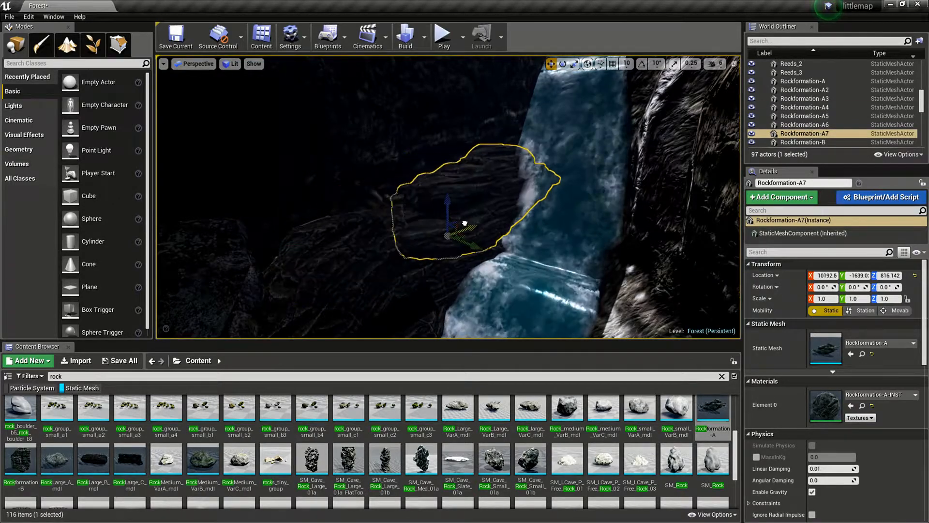
pyautogui.moveTo(480, 216); pyautogui.dragTo(490, 199, button='right')
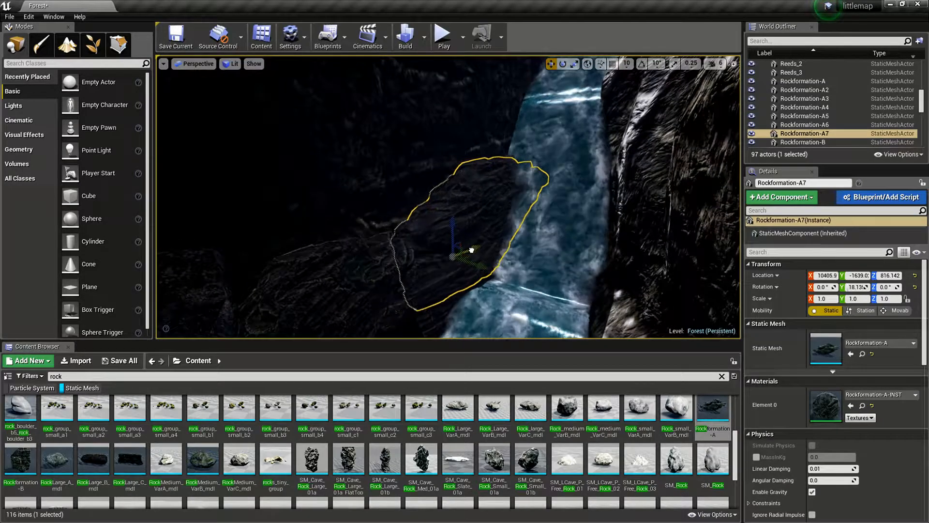
# Duplicate the rock twice up the same bank, setting the last copy at about X 11135, Y -1797, Z 1568, rotated to about Y 39.7°
pyautogui.keyDown('alt'); pyautogui.moveTo(473, 214); pyautogui.dragTo(472, 177); pyautogui.keyUp('alt')
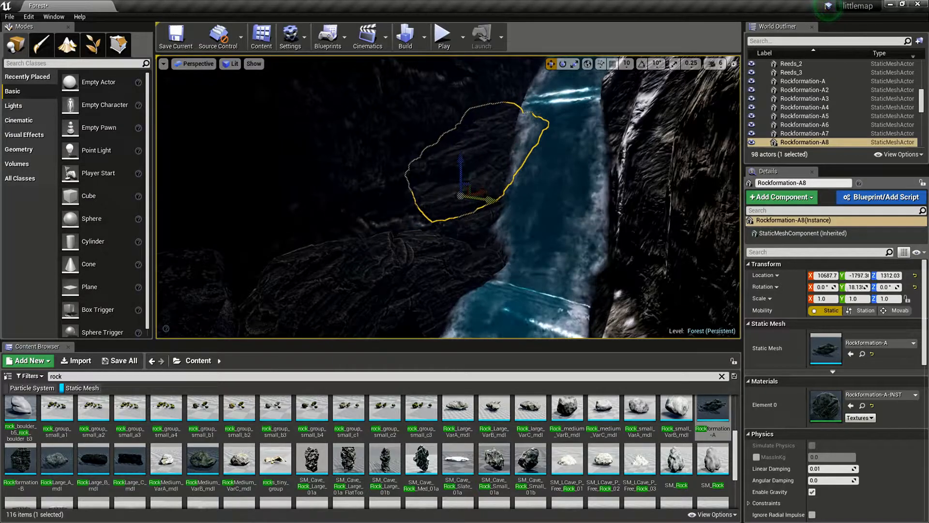
pyautogui.keyDown('alt'); pyautogui.moveTo(468, 159); pyautogui.dragTo(468, 131); pyautogui.keyUp('alt')
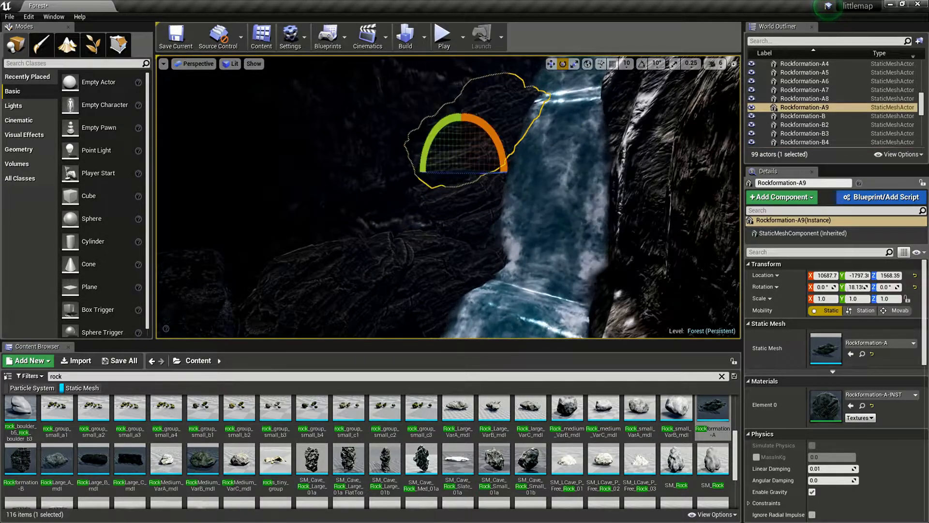
pyautogui.moveTo(503, 167); pyautogui.dragTo(486, 162)
pyautogui.moveTo(506, 153); pyautogui.dragTo(497, 181, button='right')
pyautogui.press('w')
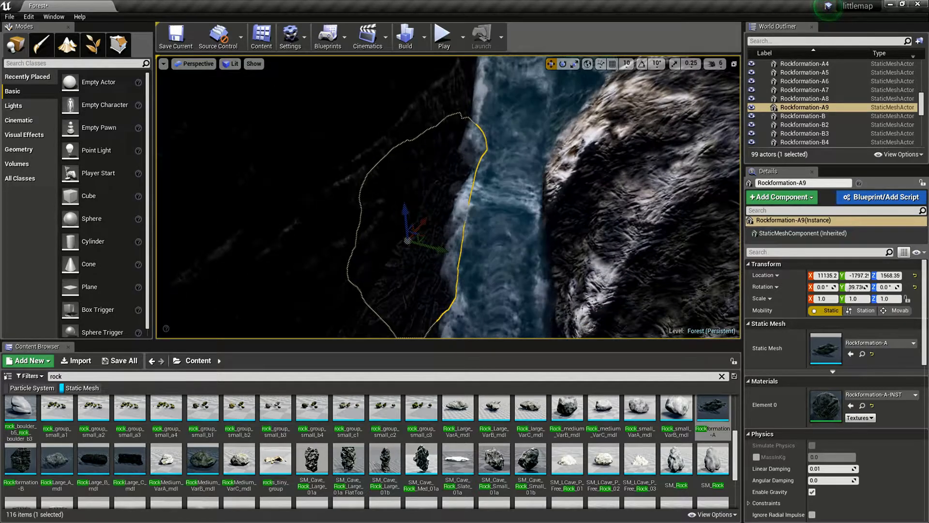
# Copy the rock to the opposite bank at about X 11817, Y -553, Z 2262, then duplicate it up to about X 12184, Z 2994
pyautogui.keyDown('alt'); pyautogui.moveTo(440, 247); pyautogui.dragTo(455, 251); pyautogui.keyUp('alt')
pyautogui.moveTo(592, 232); pyautogui.dragTo(609, 239)
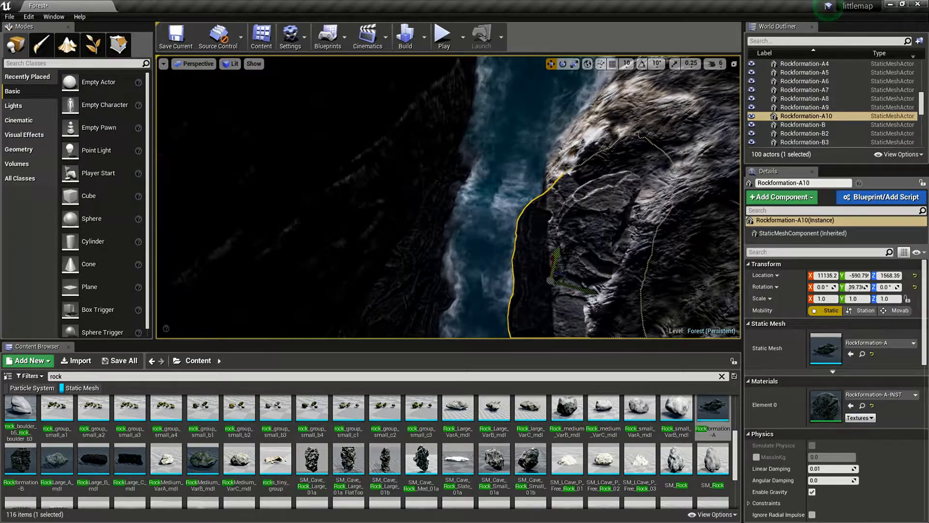
pyautogui.moveTo(550, 218); pyautogui.dragTo(518, 235, button='right')
pyautogui.moveTo(392, 241); pyautogui.dragTo(305, 141)
pyautogui.moveTo(368, 204); pyautogui.dragTo(306, 157, button='right')
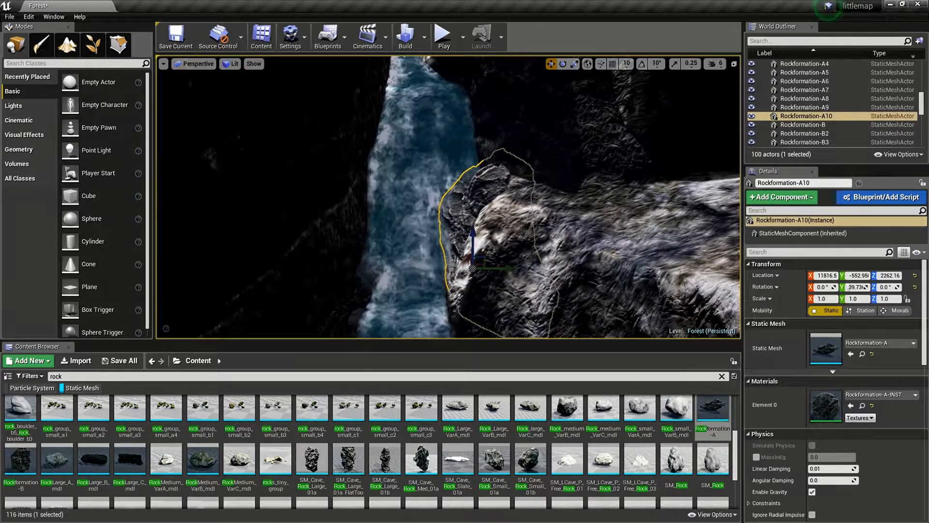
pyautogui.keyDown('alt'); pyautogui.moveTo(468, 257); pyautogui.dragTo(465, 247); pyautogui.keyUp('alt')
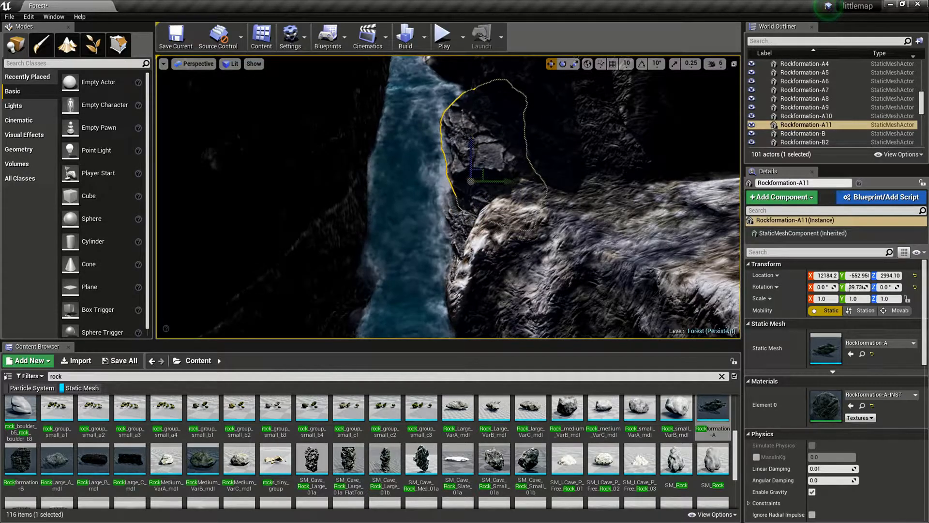
pyautogui.keyDown('alt'); pyautogui.moveTo(470, 181); pyautogui.dragTo(462, 166); pyautogui.keyUp('alt')
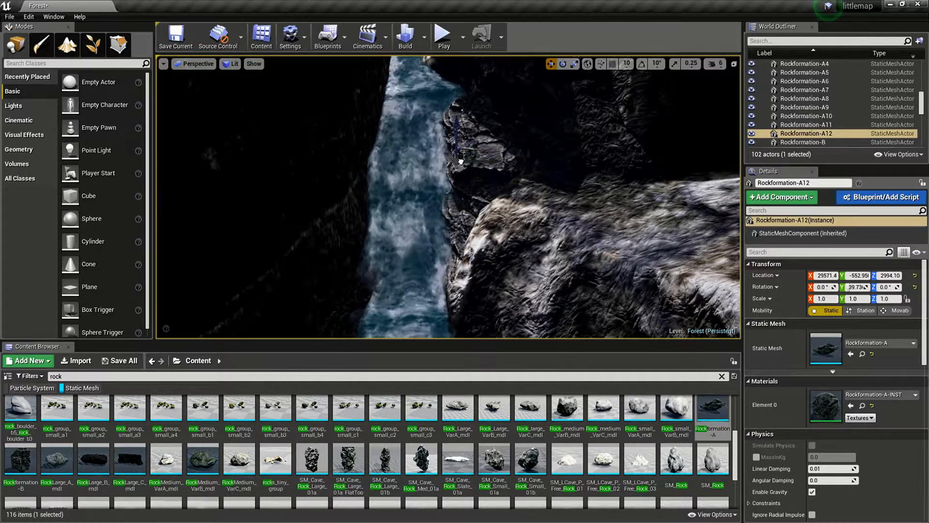
pyautogui.moveTo(464, 193); pyautogui.dragTo(442, 246, button='right')
pyautogui.press('Delete')
# Place Rockformation-A beside the waterfall at about X 16130, Y -3940, Z 2641, scaled to about 5.5 and rotated to about X -47.6°, Z -19.9°
pyautogui.moveTo(712, 409); pyautogui.dragTo(456, 264)
pyautogui.moveTo(457, 264); pyautogui.dragTo(464, 225, button='right')
pyautogui.moveTo(432, 308); pyautogui.dragTo(404, 294)
pyautogui.moveTo(360, 296); pyautogui.dragTo(349, 321, button='right')
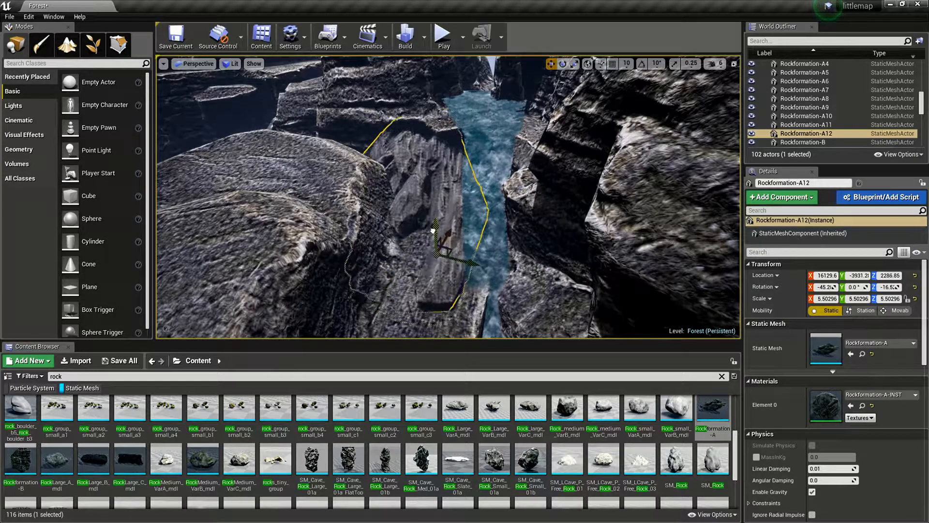
pyautogui.moveTo(465, 208); pyautogui.dragTo(469, 250, button='right')
pyautogui.moveTo(488, 195)
pyautogui.mouseDown()
pyautogui.moveTo(500, 202)
pyautogui.moveTo(488, 195)
pyautogui.mouseUp()
pyautogui.moveTo(487, 195); pyautogui.dragTo(514, 181, button='right')
pyautogui.press('e')
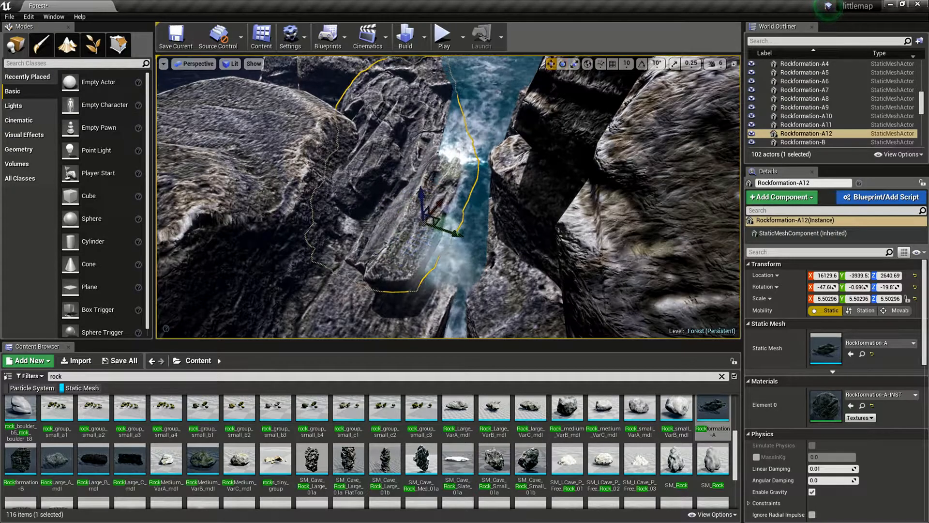
# Duplicate the enlarged rock twice up the cliff beside the waterfall, the first copy at about Y -4266, Z 3725
pyautogui.keyDown('alt'); pyautogui.moveTo(411, 190); pyautogui.dragTo(414, 154); pyautogui.keyUp('alt')
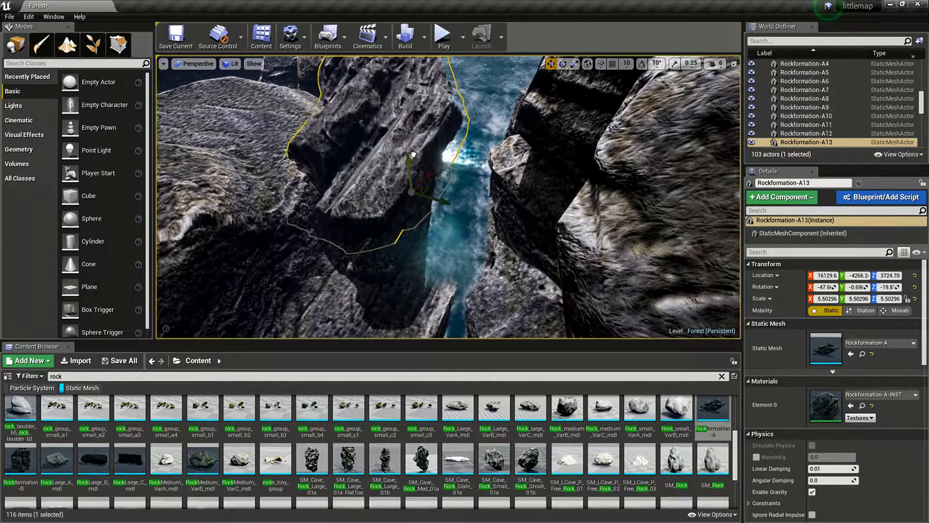
pyautogui.moveTo(435, 204); pyautogui.dragTo(428, 184, button='right')
pyautogui.press('w')
pyautogui.press('s')
pyautogui.keyDown('alt'); pyautogui.moveTo(421, 230); pyautogui.dragTo(416, 194); pyautogui.keyUp('alt')
# Examine the waterfall and surrounding cliff from the meadow and up close for spots that still need rocks
pyautogui.moveTo(417, 196); pyautogui.dragTo(336, 162, button='right')
pyautogui.press('d')
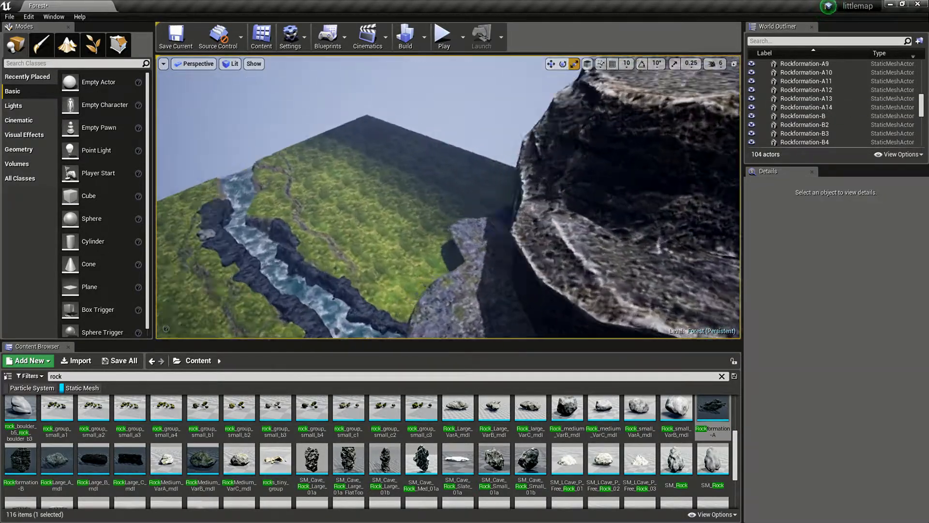
pyautogui.moveTo(449, 196); pyautogui.dragTo(573, 206, button='right')
pyautogui.press('s')
pyautogui.press('w')
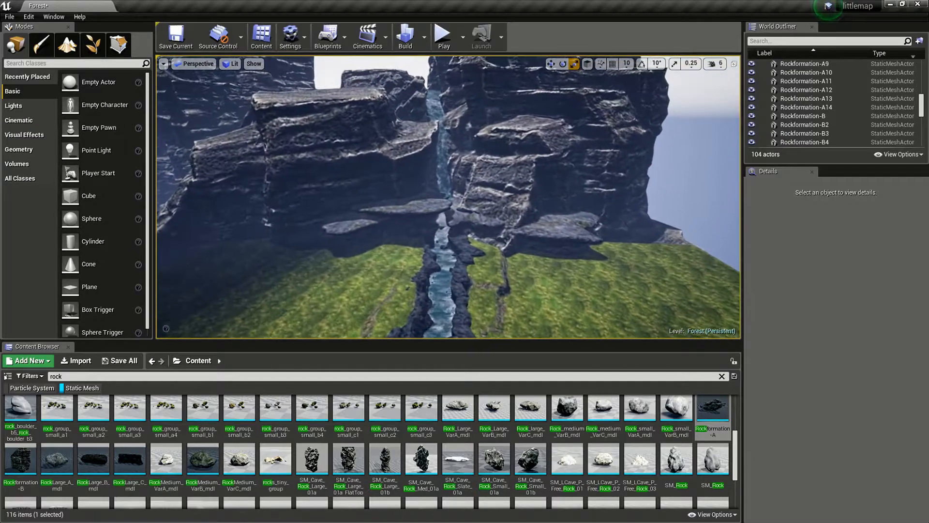
pyautogui.press('s')
pyautogui.moveTo(447, 196)
pyautogui.mouseDown(button='right')
pyautogui.moveTo(442, 232)
pyautogui.moveTo(445, 162)
pyautogui.moveTo(446, 203)
pyautogui.moveTo(411, 196)
pyautogui.moveTo(443, 193)
pyautogui.mouseUp(button='right')
pyautogui.press('w')
pyautogui.press('s')
pyautogui.press('w')
pyautogui.press('s')
pyautogui.press('w')
pyautogui.press('s')
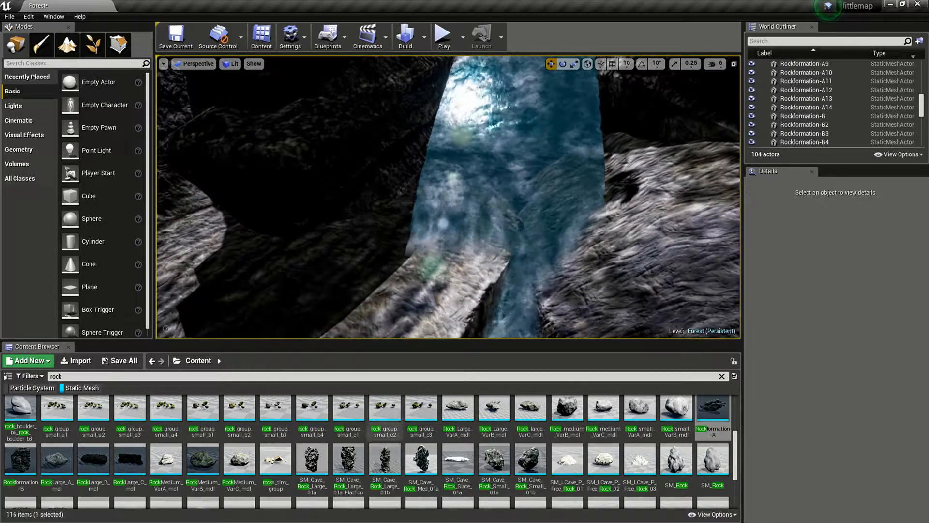
# Place Rockformation-A beside the waterfall, rotated to about Y 19.9°, Z -28°, and duplicate it onto the opposite bank at about X 13725, Y -1140
pyautogui.moveTo(713, 415); pyautogui.dragTo(358, 179)
pyautogui.moveTo(345, 223); pyautogui.dragTo(393, 257)
pyautogui.press('e')
pyautogui.press('w')
pyautogui.moveTo(356, 207); pyautogui.dragTo(398, 200)
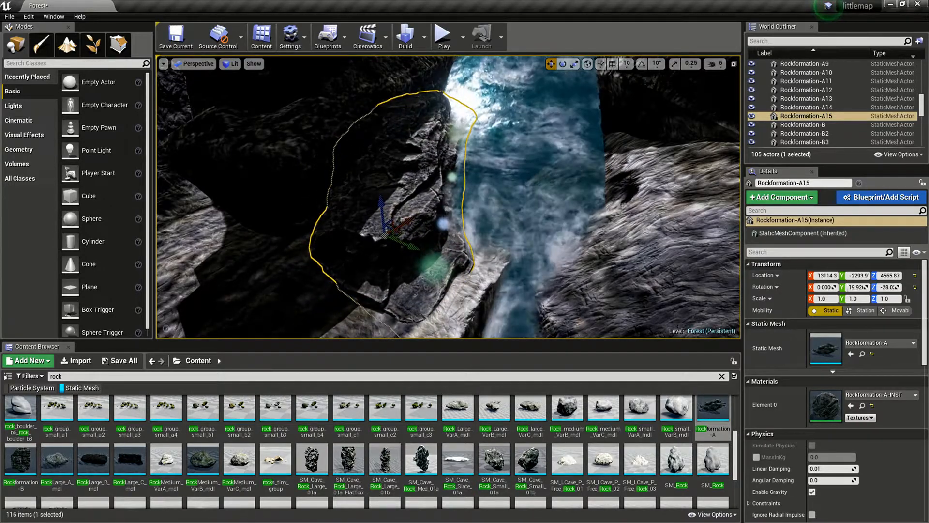
pyautogui.keyDown('alt'); pyautogui.moveTo(414, 246); pyautogui.dragTo(572, 314); pyautogui.keyUp('alt')
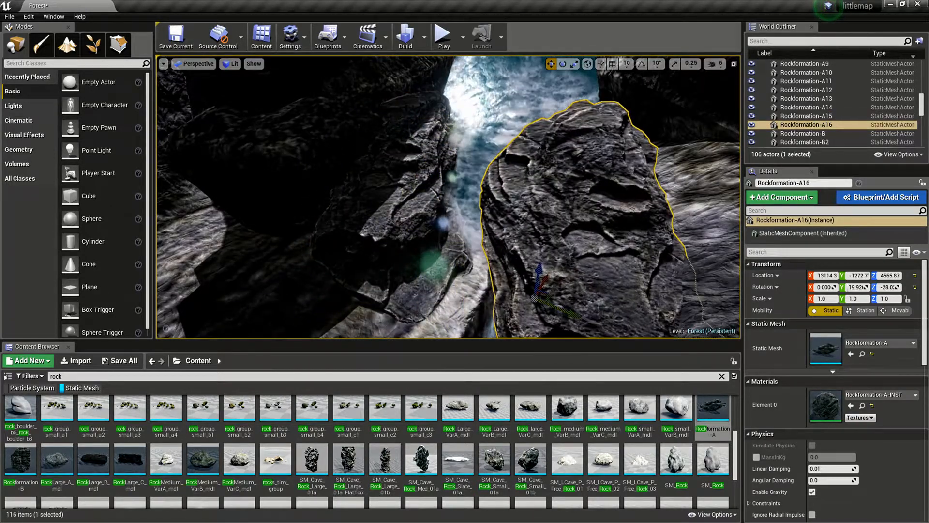
pyautogui.moveTo(541, 284); pyautogui.dragTo(581, 295)
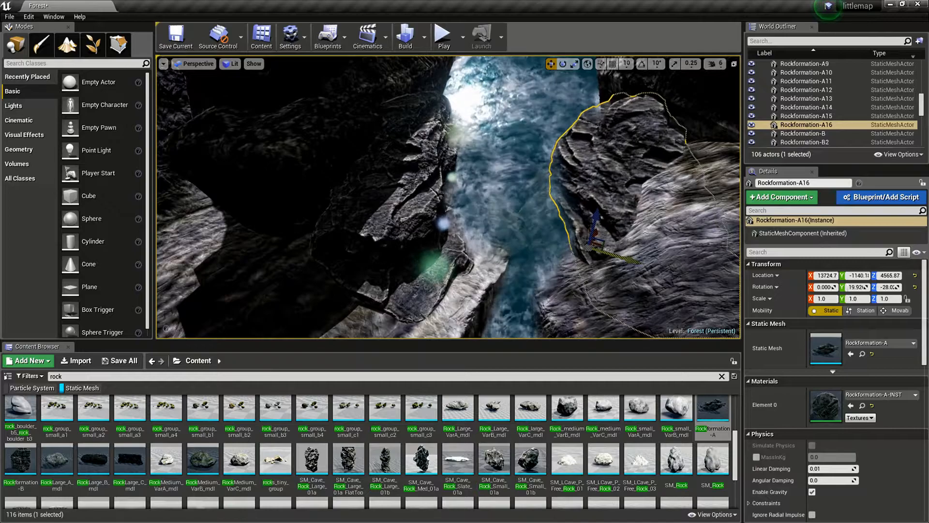
# Duplicate the selected bank rock in place, rotating the copy to about X -7.6°, Y 31.9°, Z -47.7°
pyautogui.keyDown('alt'); pyautogui.moveTo(587, 240); pyautogui.dragTo(633, 282); pyautogui.keyUp('alt')
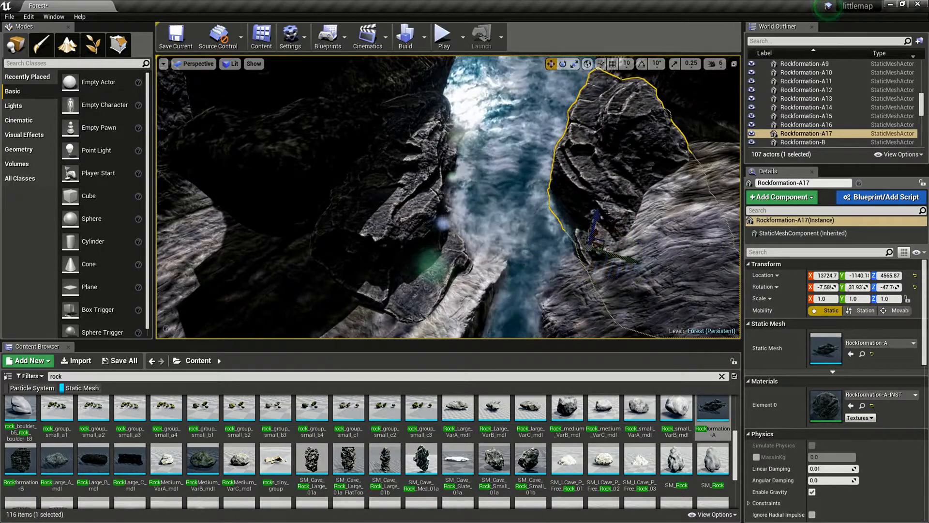
pyautogui.moveTo(532, 232); pyautogui.dragTo(605, 225, button='right')
pyautogui.moveTo(470, 332); pyautogui.dragTo(427, 288)
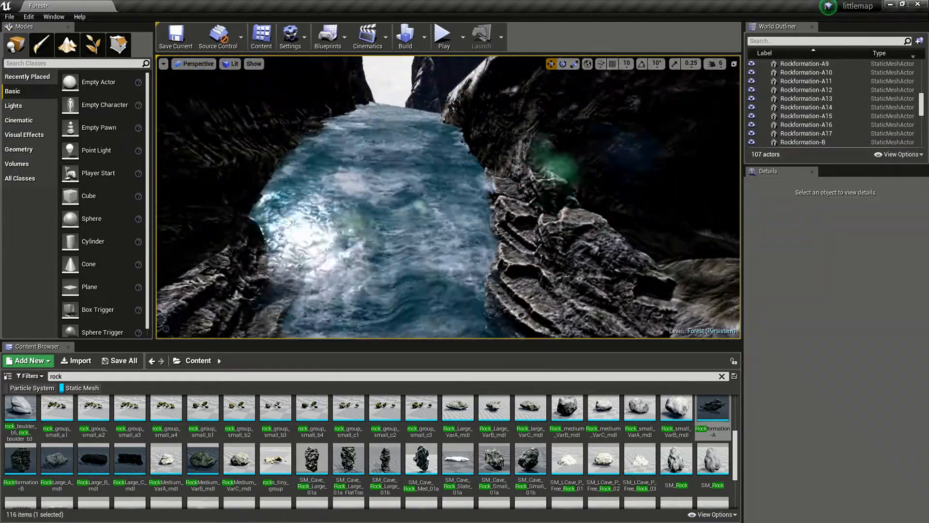
# Place Rockformation-A on the upper waterfall's bank at about X 18020, Y -1694, scaled to about 2.3, and lower it to about Z 5587
pyautogui.moveTo(447, 196); pyautogui.dragTo(447, 196, button='right')
pyautogui.press('w')
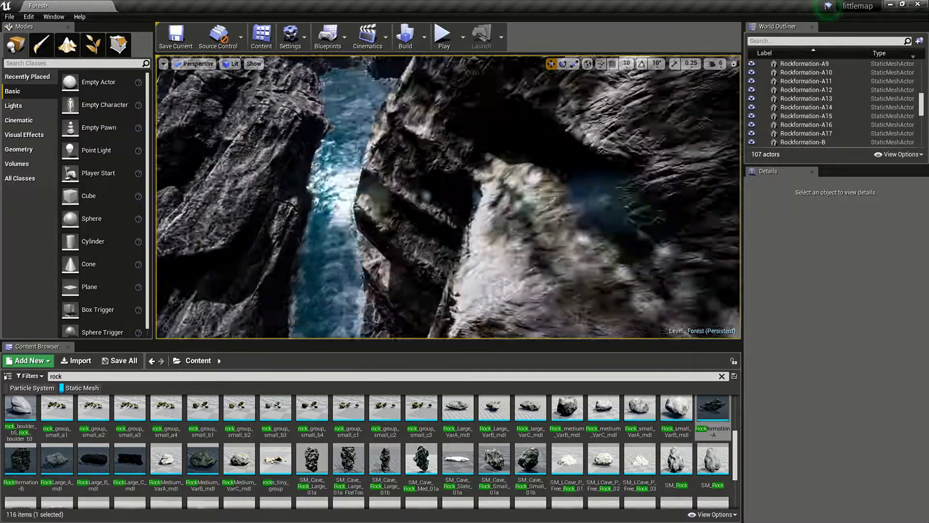
pyautogui.press('s')
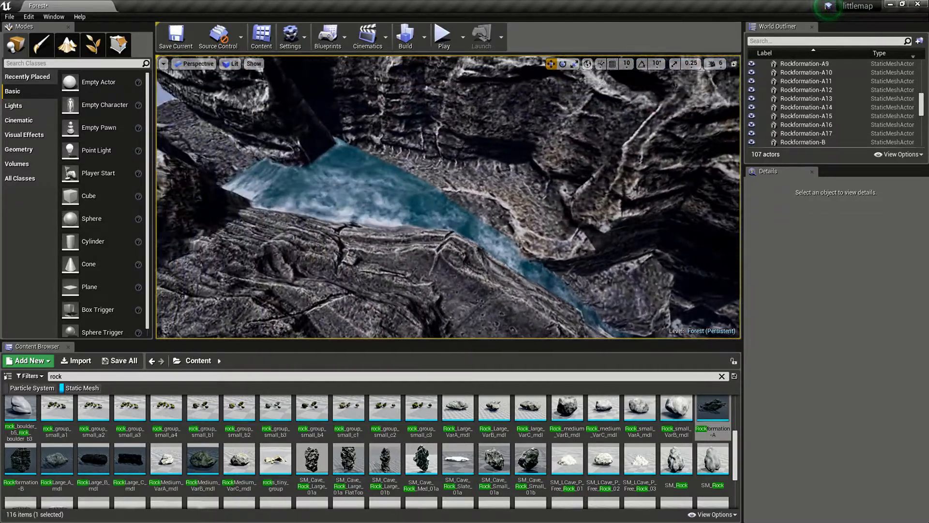
pyautogui.press('w')
pyautogui.moveTo(448, 196); pyautogui.dragTo(387, 222, button='right')
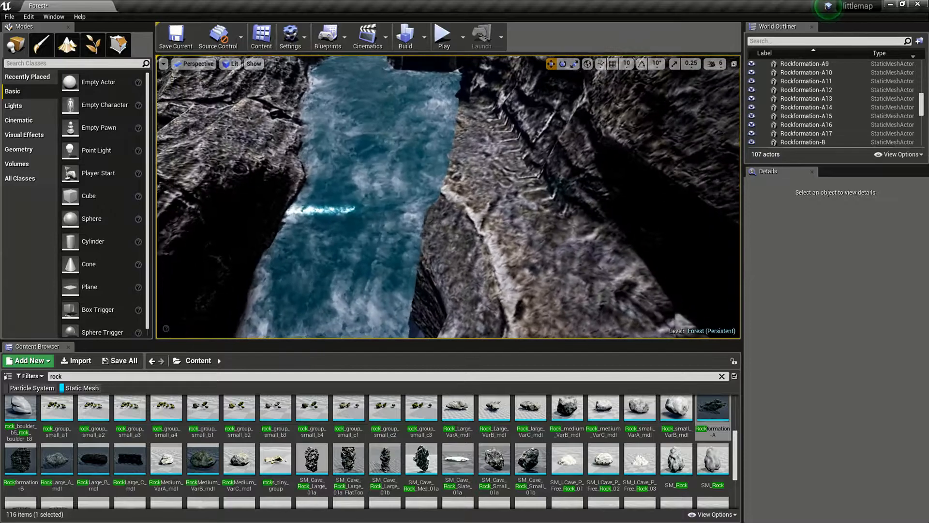
pyautogui.moveTo(713, 412); pyautogui.dragTo(467, 132)
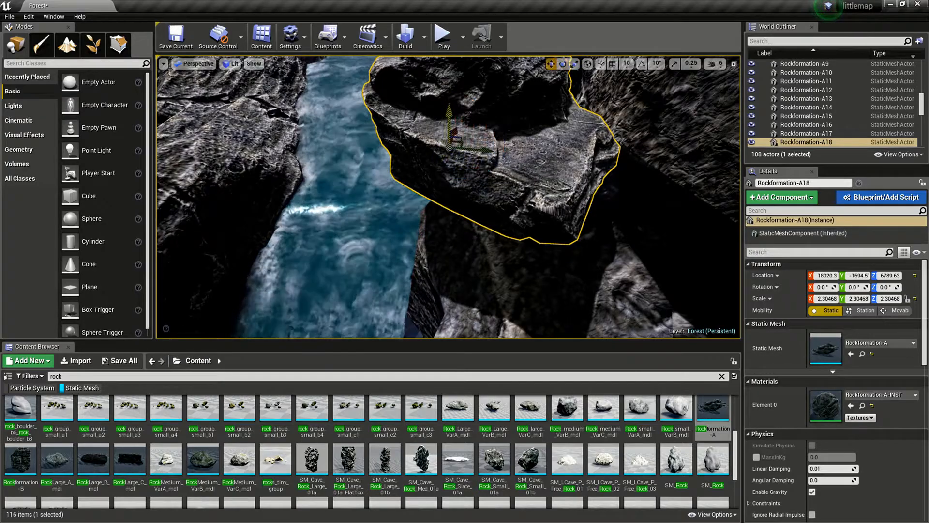
pyautogui.moveTo(473, 207); pyautogui.dragTo(540, 217, button='right')
# Duplicate the bank rock twice downstream, to about X 16227, Z 5587 and X 14716, Y -1029, Z 4790, with the copies rotated about -15° on Z
pyautogui.keyDown('alt'); pyautogui.moveTo(359, 162); pyautogui.dragTo(447, 211); pyautogui.keyUp('alt')
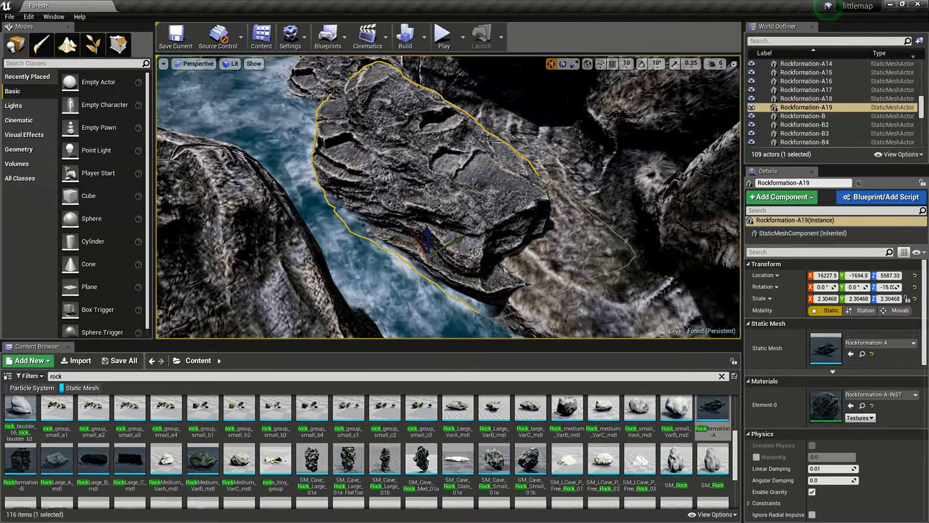
pyautogui.keyDown('alt'); pyautogui.moveTo(453, 242); pyautogui.dragTo(516, 240); pyautogui.keyUp('alt')
pyautogui.moveTo(516, 304); pyautogui.dragTo(518, 306)
pyautogui.moveTo(518, 307); pyautogui.dragTo(465, 310, button='right')
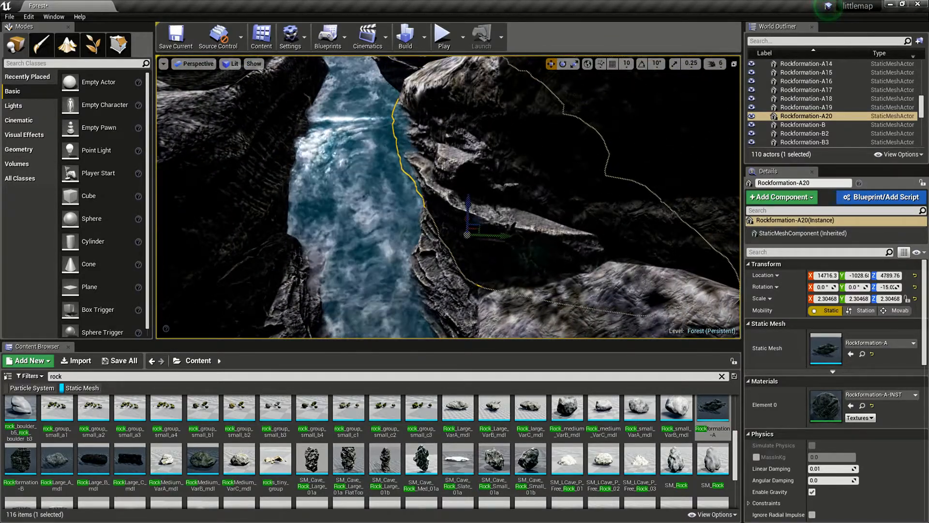
pyautogui.moveTo(448, 197); pyautogui.dragTo(537, 229, button='right')
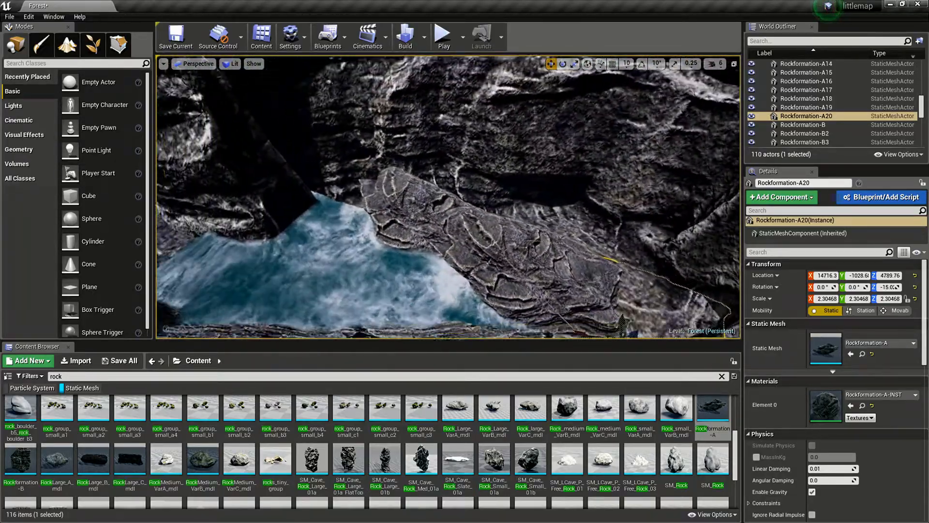
# Place Rockformation-A behind the stream's upper end at about X 21802, Y -4371, Z 6826, scaled to about 3.1
pyautogui.click(453, 208)
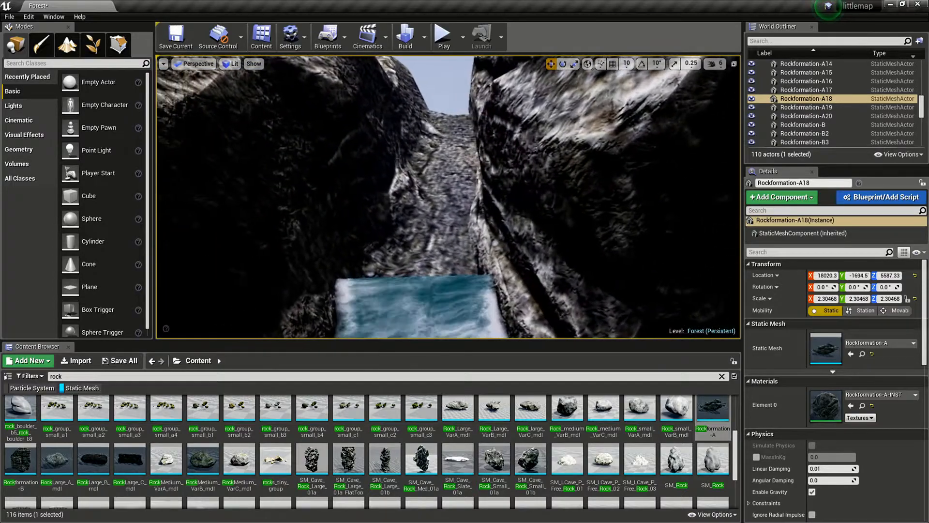
pyautogui.moveTo(713, 408); pyautogui.dragTo(433, 209)
pyautogui.press('space')
pyautogui.press('space')
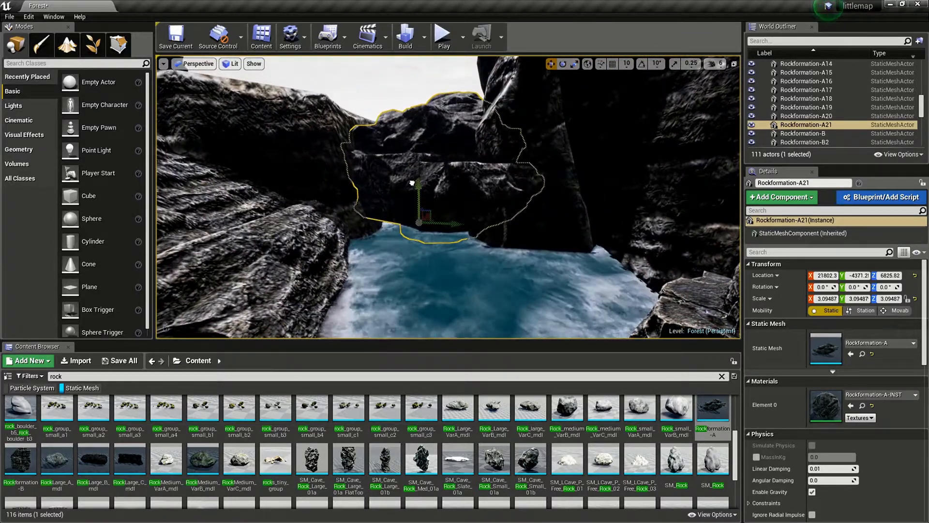
pyautogui.press('Escape')
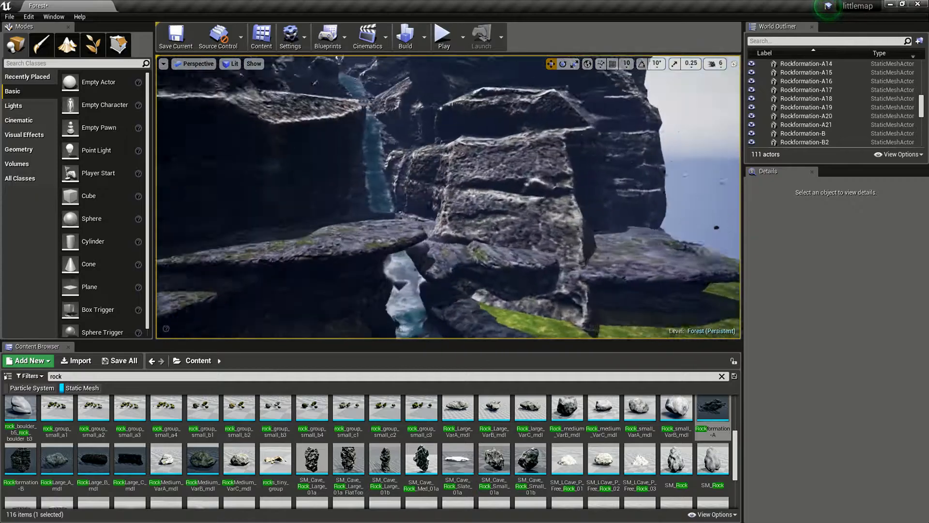
# Place another Rockformation-A in the middle of the waterfall stream
pyautogui.moveTo(448, 197); pyautogui.dragTo(448, 259, button='right')
pyautogui.press('w')
pyautogui.press('w')
pyautogui.moveTo(713, 409); pyautogui.dragTo(448, 196)
pyautogui.moveTo(448, 196); pyautogui.dragTo(426, 213, button='right')
pyautogui.moveTo(712, 409); pyautogui.dragTo(454, 181)
# Scale the mid-stream rock down to about 0.36 and position it at about X 14384, Y -1948, Z 5547
pyautogui.press('s')
pyautogui.press('r')
pyautogui.moveTo(457, 175); pyautogui.dragTo(477, 193, button='right')
pyautogui.press('w')
pyautogui.press('e')
pyautogui.press('r')
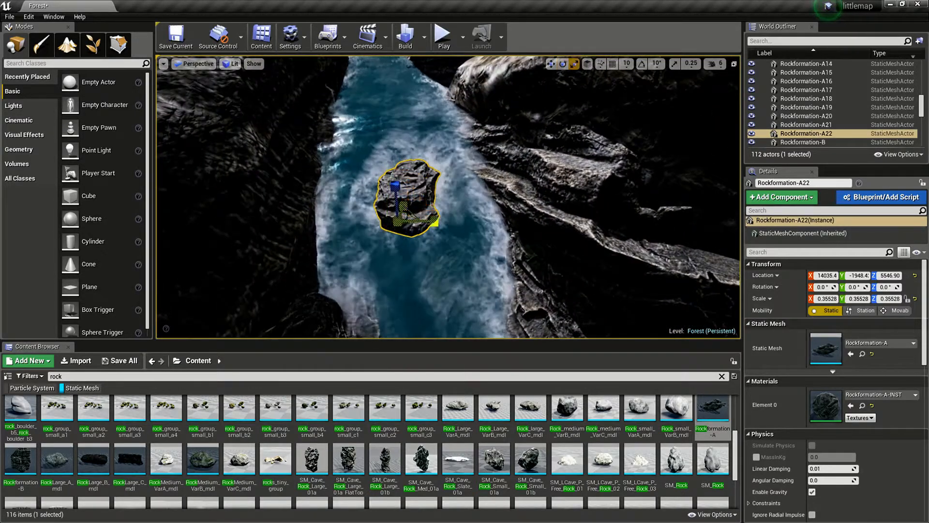
pyautogui.press('w')
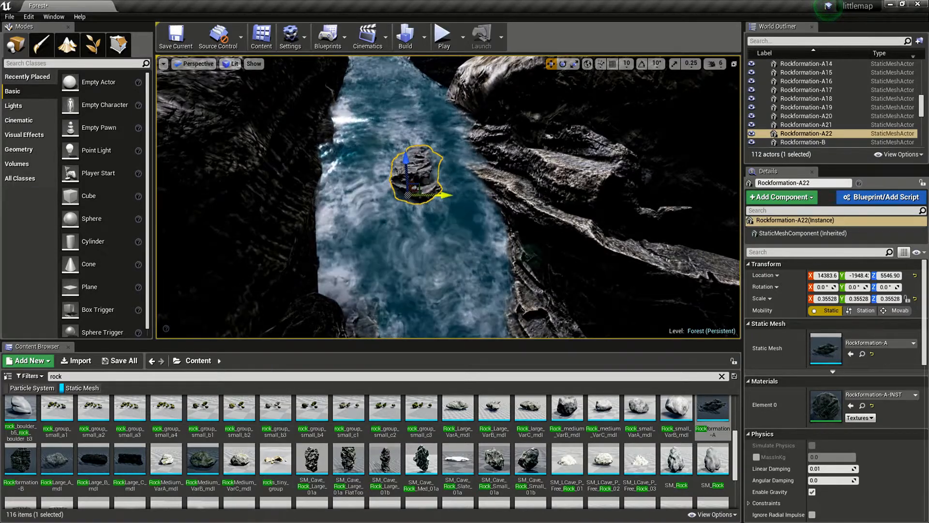
# Duplicate the small mid-stream rock in place, rotating the copy about -99.5° on Z
pyautogui.press('e')
pyautogui.moveTo(444, 190)
pyautogui.mouseDown(button='right')
pyautogui.moveTo(488, 190)
pyautogui.moveTo(455, 198)
pyautogui.mouseUp(button='right')
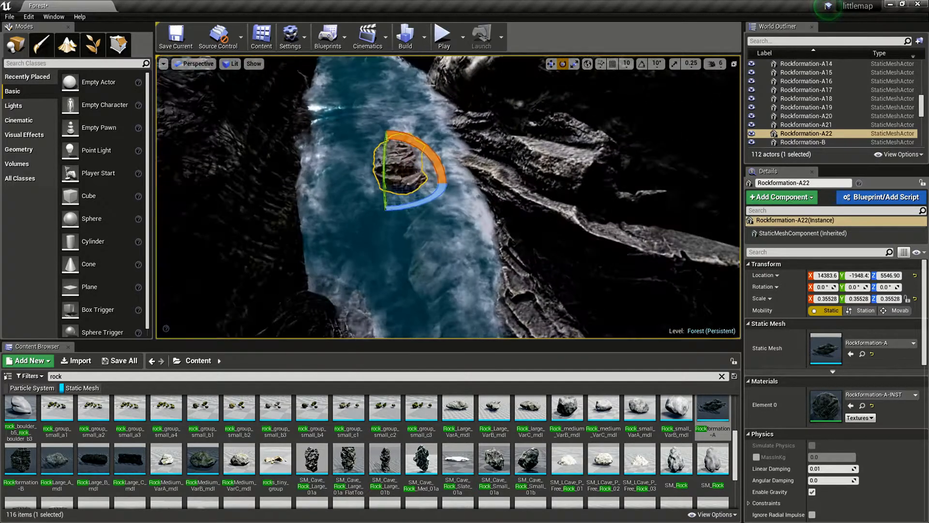
pyautogui.keyDown('alt'); pyautogui.moveTo(416, 201); pyautogui.dragTo(385, 208); pyautogui.keyUp('alt')
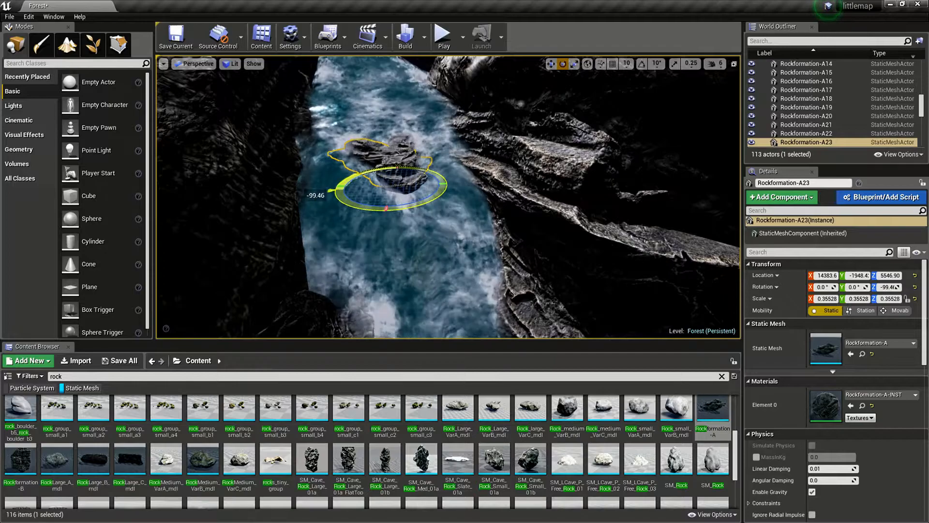
pyautogui.press('w')
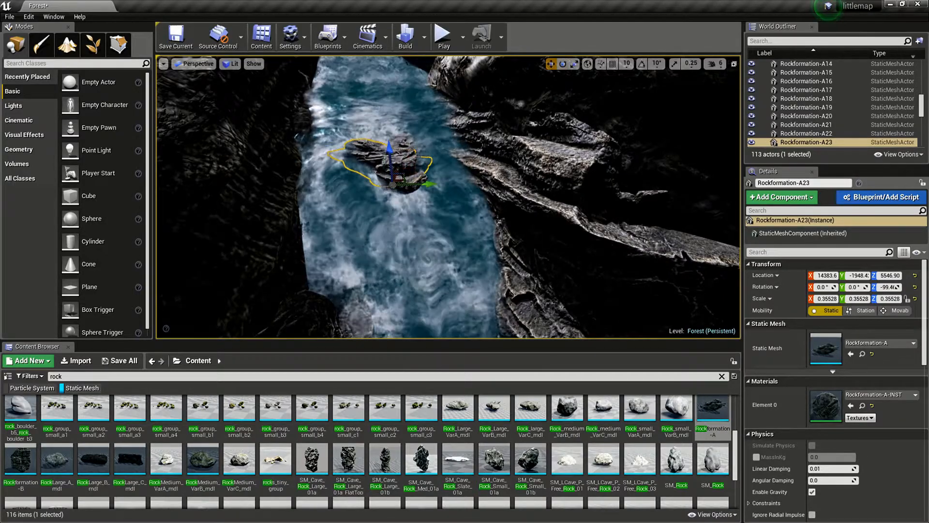
# Duplicate the rotated small rock farther down the stream, to about X 13512, Y -1655, Z 4921
pyautogui.keyDown('alt'); pyautogui.moveTo(390, 146); pyautogui.dragTo(403, 209); pyautogui.keyUp('alt')
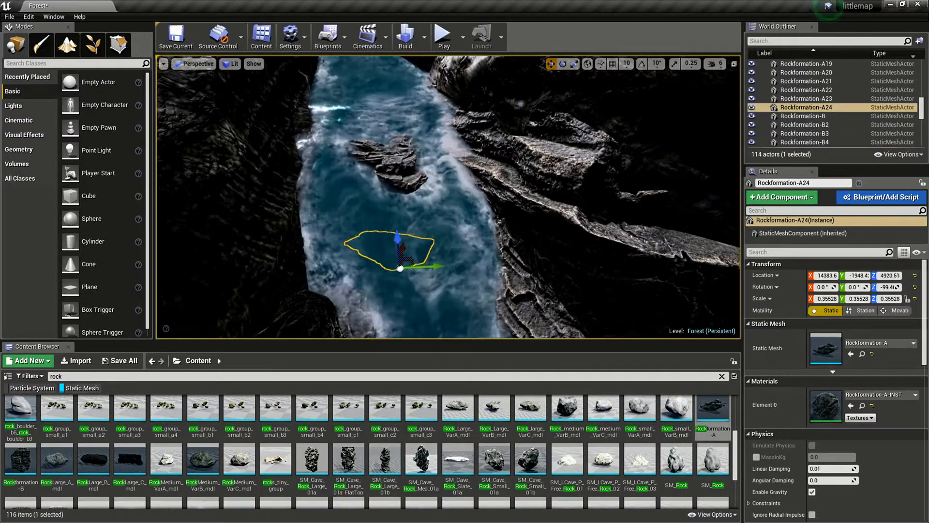
pyautogui.moveTo(412, 306); pyautogui.dragTo(413, 325)
pyautogui.moveTo(412, 325); pyautogui.dragTo(488, 329, button='right')
pyautogui.moveTo(293, 180); pyautogui.dragTo(314, 177)
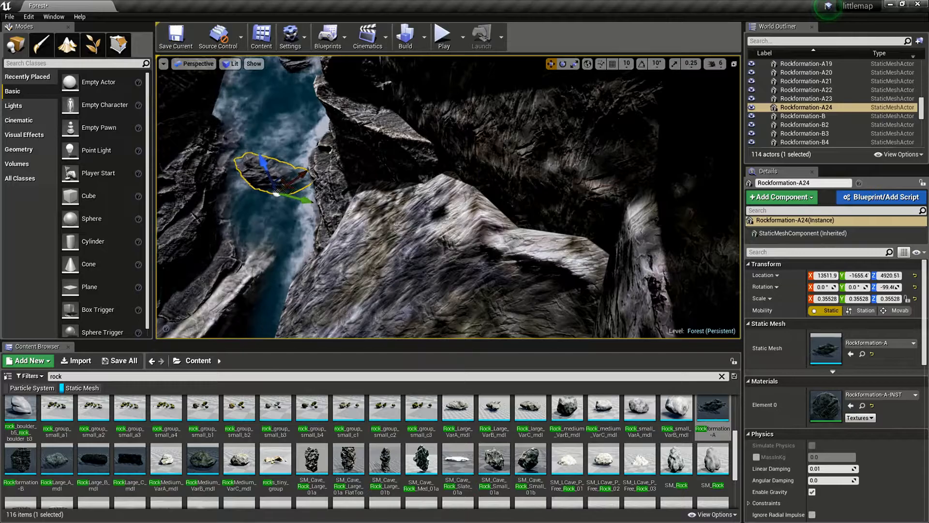
pyautogui.press('Escape')
# Place Rockformation-A across the lower waterfall at about X 11543, Y -1106, Z 2439, scaled to about Y 0.66 and Z 0.55
pyautogui.moveTo(313, 176); pyautogui.dragTo(310, 227, button='right')
pyautogui.moveTo(712, 409); pyautogui.dragTo(426, 208)
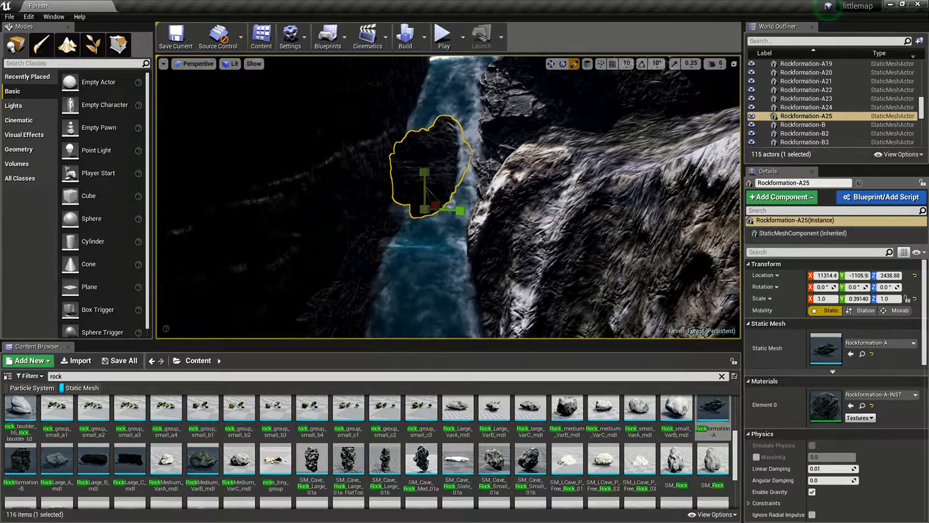
pyautogui.moveTo(471, 174)
pyautogui.mouseDown(button='right')
pyautogui.moveTo(450, 180)
pyautogui.moveTo(465, 169)
pyautogui.mouseUp(button='right')
pyautogui.press('e')
pyautogui.moveTo(465, 213); pyautogui.dragTo(396, 210, button='right')
pyautogui.moveTo(422, 210); pyautogui.dragTo(461, 207)
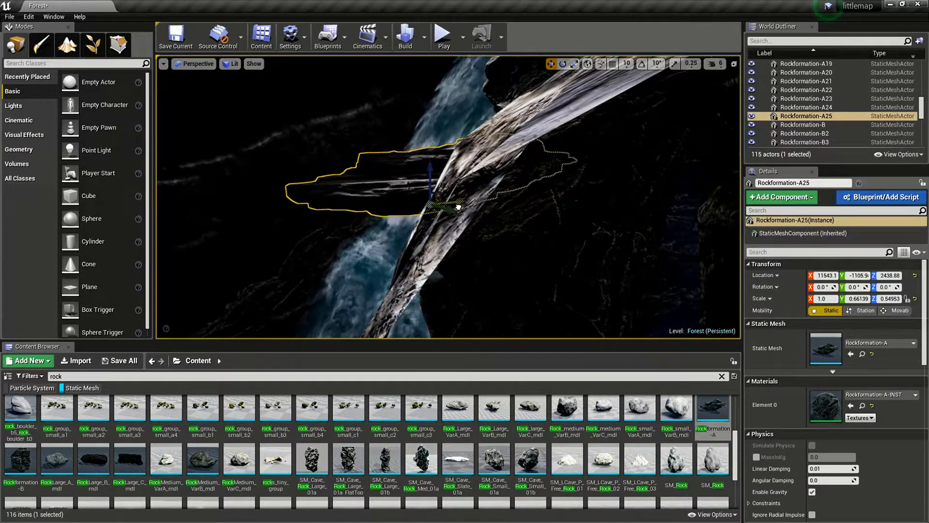
pyautogui.press('Escape')
# Clear the rock search and the Static Mesh filter, and open the Mountains/Meshes folder
pyautogui.moveTo(460, 207); pyautogui.dragTo(440, 194, button='right')
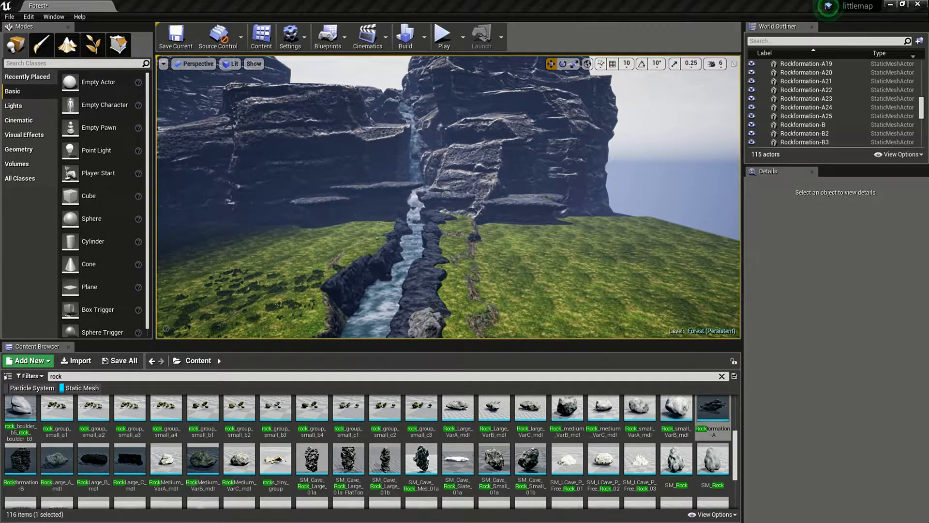
pyautogui.moveTo(440, 194); pyautogui.dragTo(404, 174, button='right')
pyautogui.moveTo(447, 196)
pyautogui.mouseDown(button='right')
pyautogui.moveTo(449, 184)
pyautogui.moveTo(441, 209)
pyautogui.mouseUp(button='right')
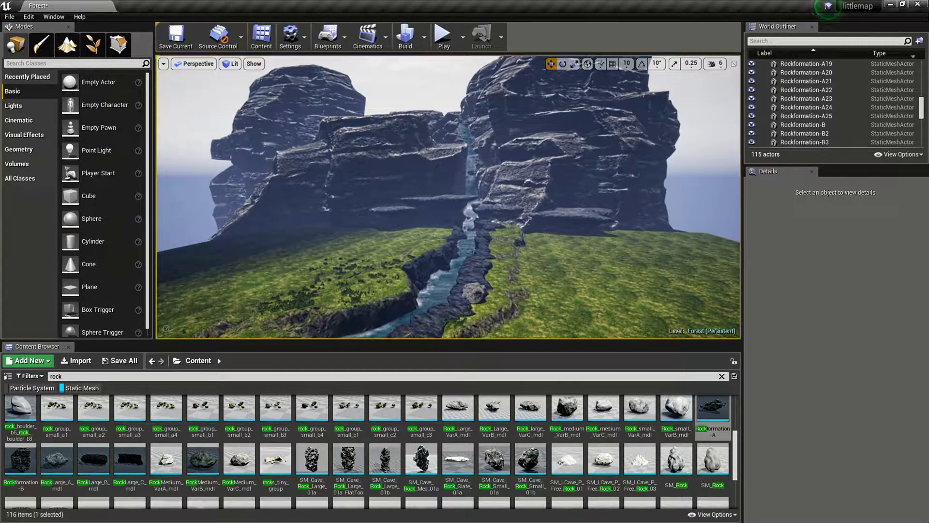
pyautogui.click(721, 376)
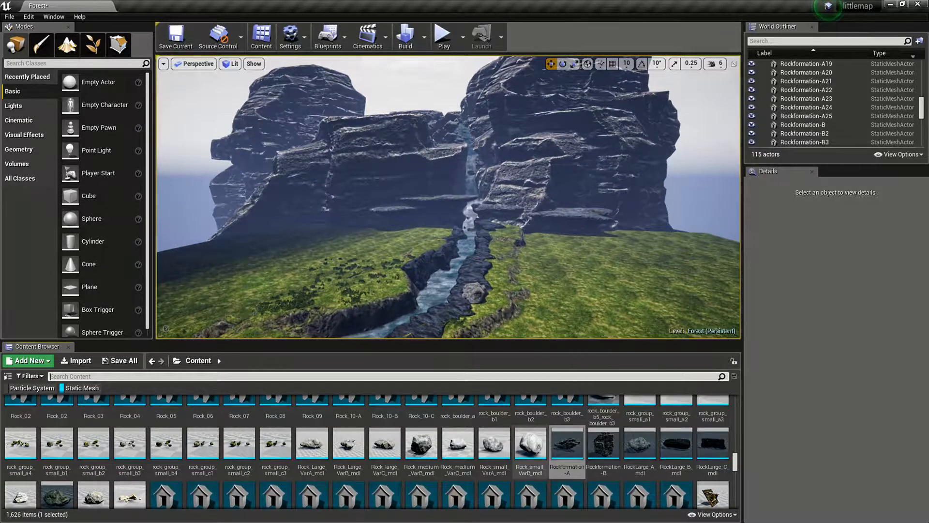
pyautogui.scroll(2, 530, 443)
pyautogui.scroll(10, 530, 443)
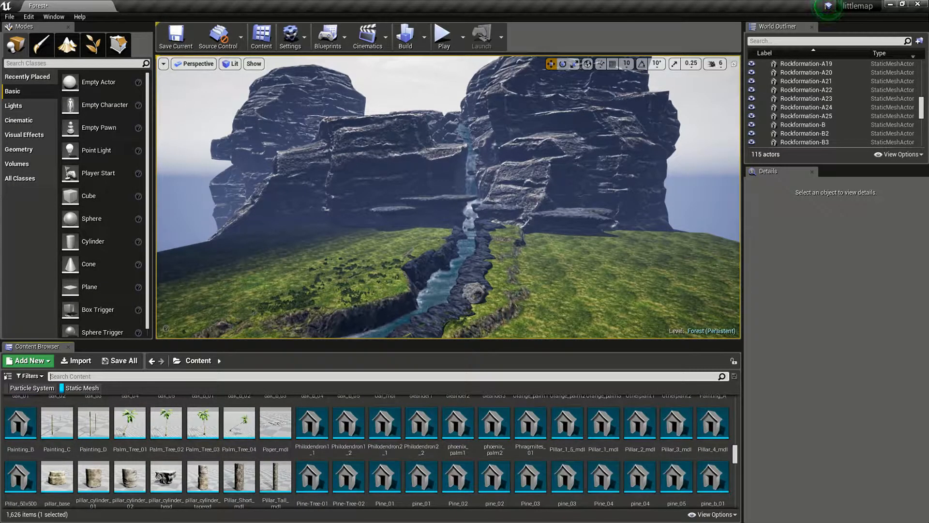
pyautogui.click(82, 388)
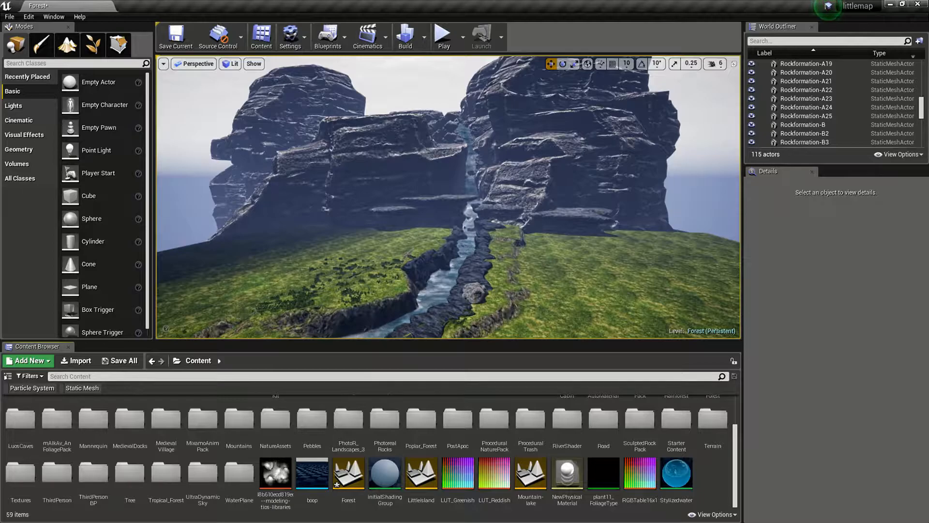
pyautogui.doubleClick(239, 419)
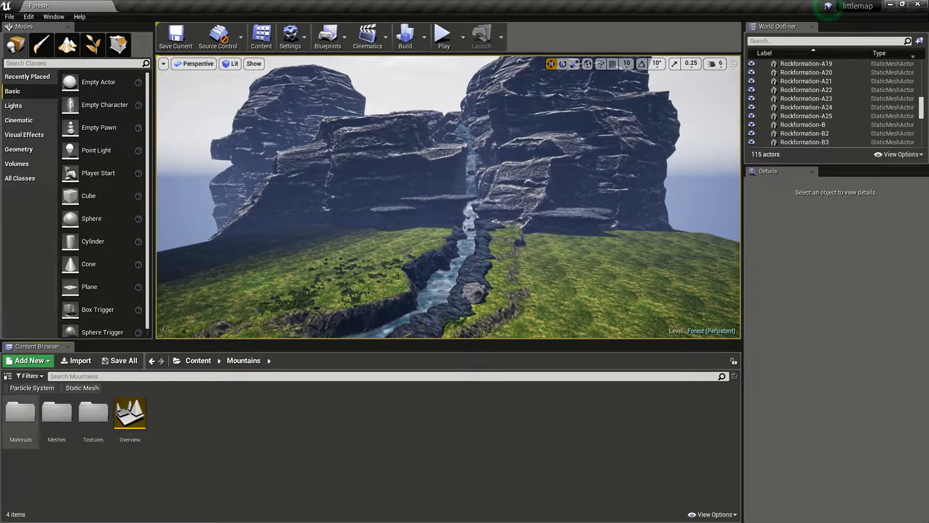
pyautogui.click(66, 424)
pyautogui.doubleClick(57, 416)
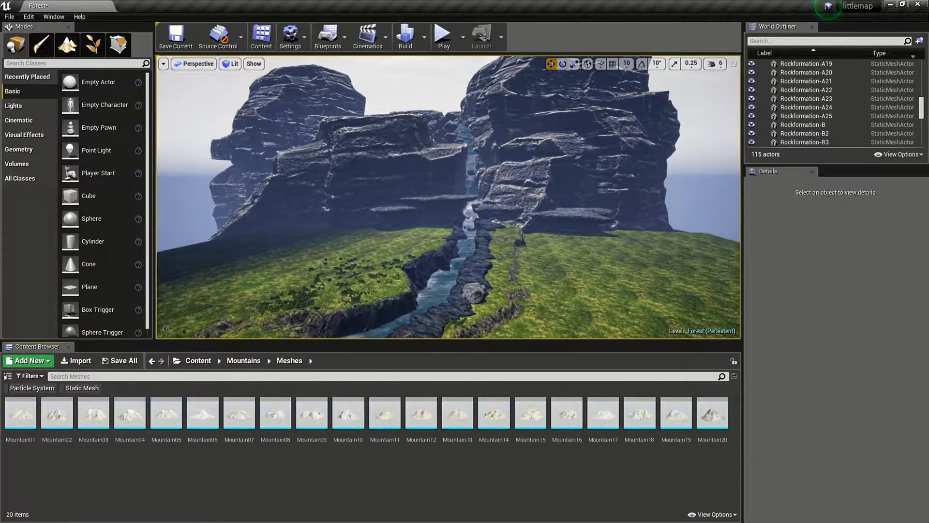
# Place the Mountain20 mesh behind the cliff at about X 27827, Y -7629, Z 9901
pyautogui.press('w')
pyautogui.moveTo(448, 197); pyautogui.dragTo(448, 280, button='right')
pyautogui.click(709, 413)
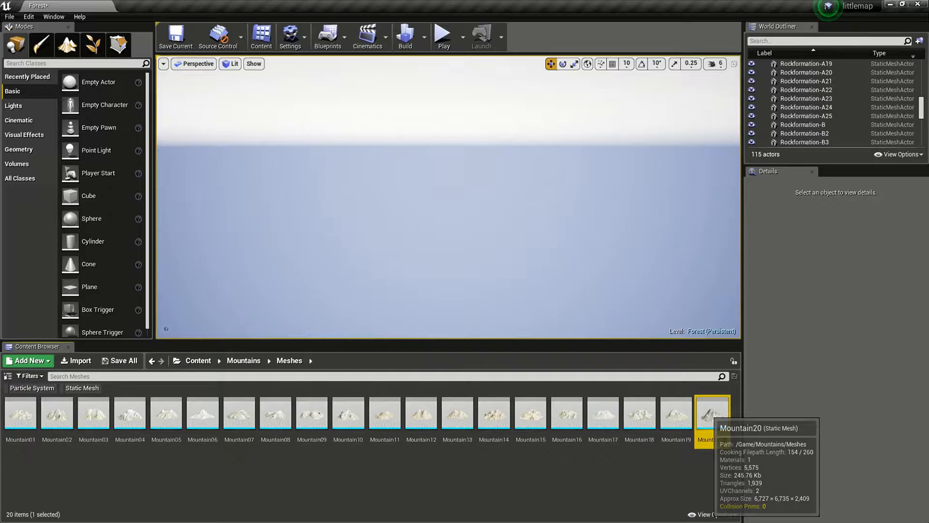
pyautogui.doubleClick(708, 413)
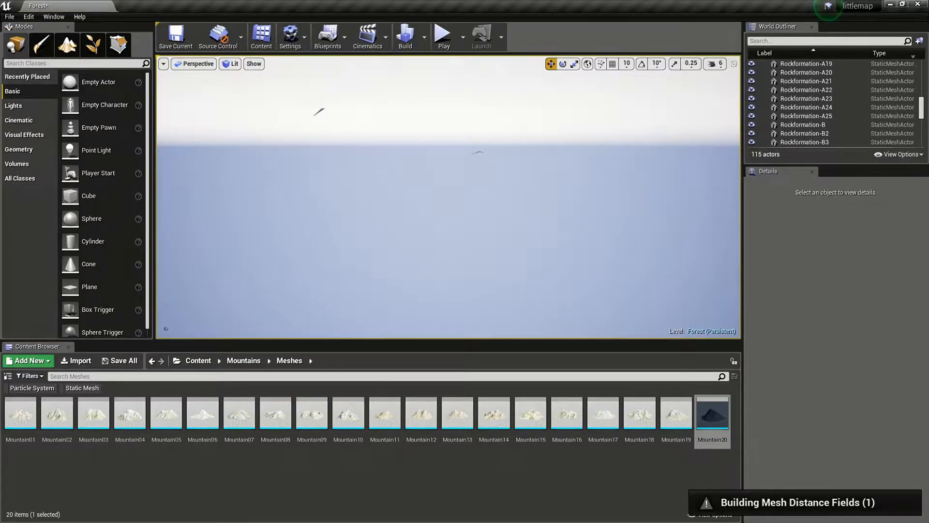
pyautogui.moveTo(709, 413); pyautogui.dragTo(414, 193)
pyautogui.press('s')
pyautogui.moveTo(414, 193); pyautogui.dragTo(387, 180, button='right')
# Scale the mountain uniformly to about 5 and move it back and down to about X 33148, Z 3327
pyautogui.press('r')
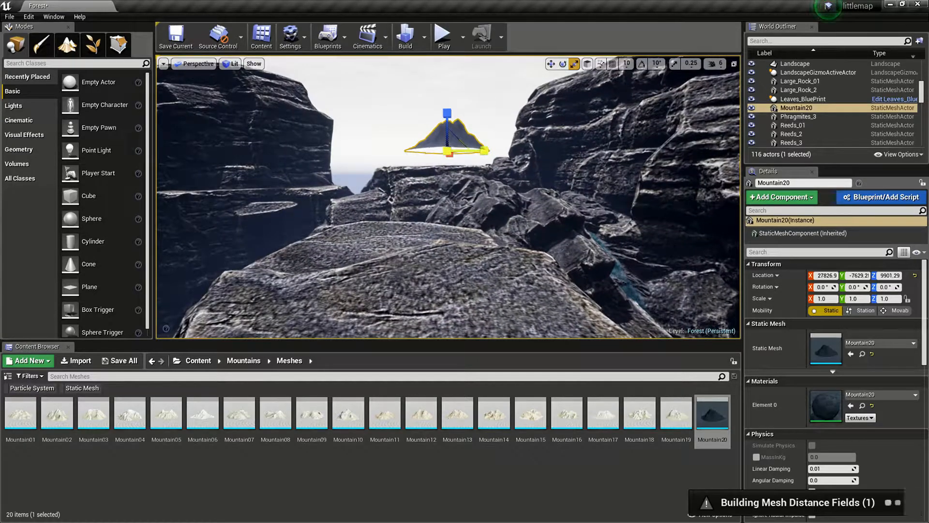
pyautogui.moveTo(447, 151); pyautogui.dragTo(546, 121)
pyautogui.press('w')
pyautogui.press('e')
pyautogui.press('w')
pyautogui.moveTo(447, 117); pyautogui.dragTo(463, 202)
pyautogui.moveTo(478, 214); pyautogui.dragTo(508, 232, button='right')
pyautogui.moveTo(244, 193); pyautogui.dragTo(215, 182)
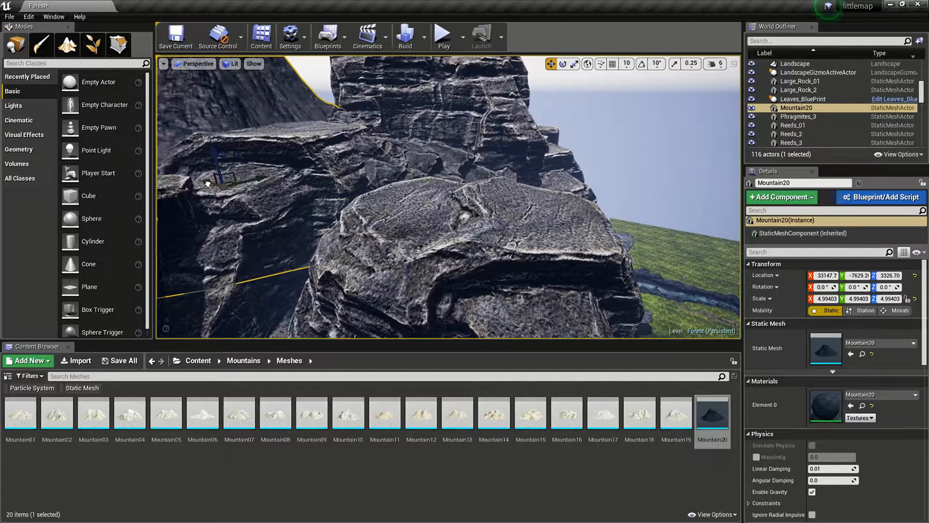
pyautogui.press('Escape')
# Duplicate the background mountain sideways to about Y -16635 and rotate the copy about -51° on Z
pyautogui.moveTo(463, 213); pyautogui.dragTo(342, 178, button='right')
pyautogui.click(450, 152)
pyautogui.keyDown('alt'); pyautogui.moveTo(486, 215); pyautogui.dragTo(441, 217); pyautogui.keyUp('alt')
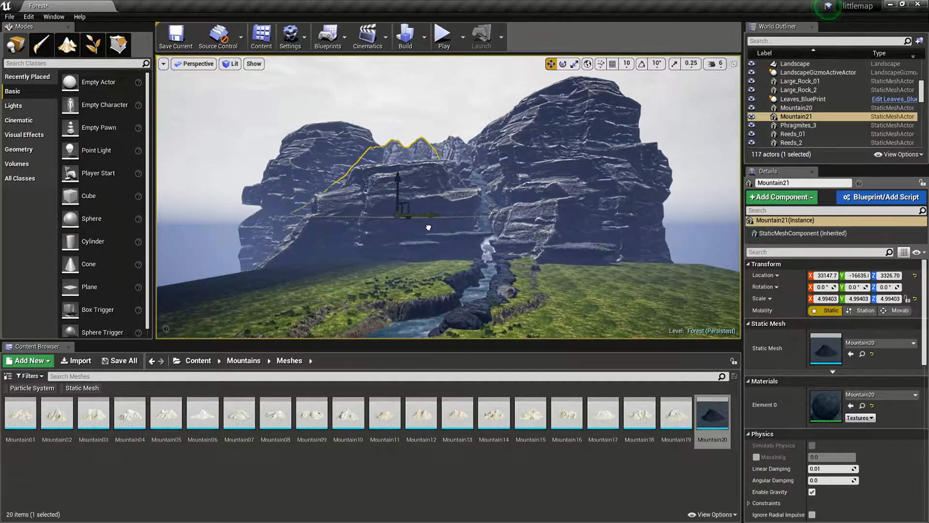
pyautogui.press('e')
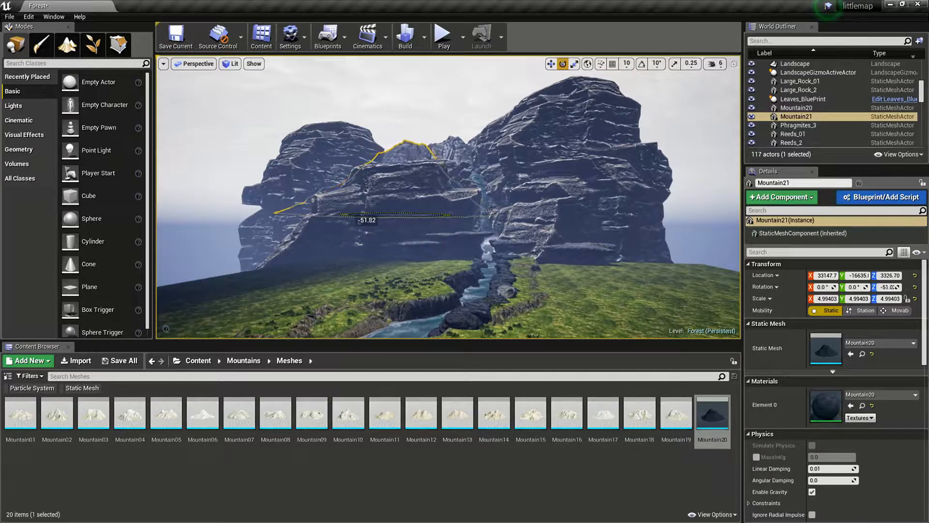
pyautogui.press('w')
pyautogui.press('Escape')
pyautogui.press('a')
pyautogui.press('d')
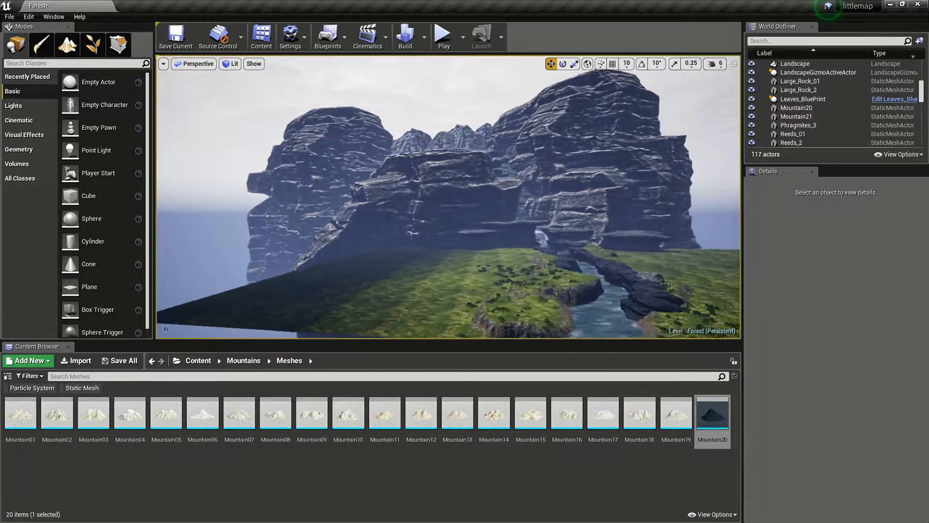
# Duplicate the background mountain copy sideways and lower the new one, to about Y -38794, Z -5575
pyautogui.click(381, 143)
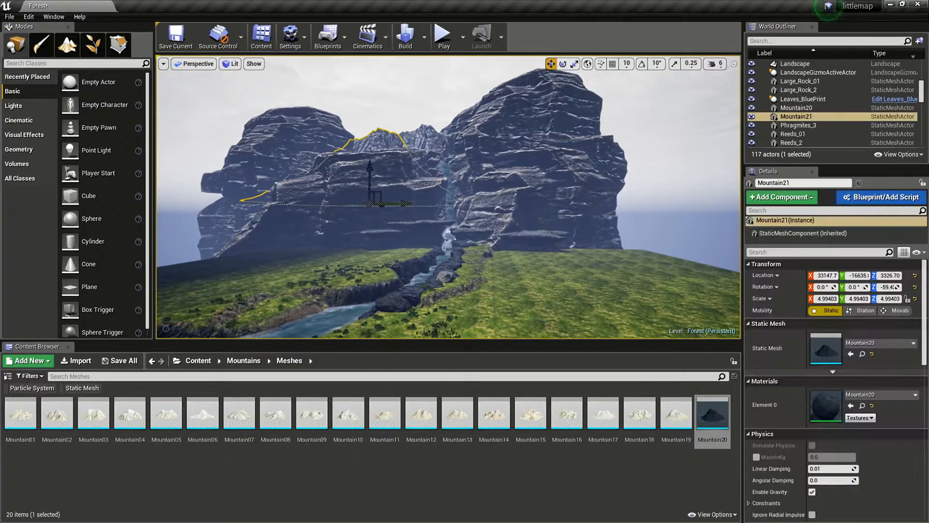
pyautogui.keyDown('alt'); pyautogui.moveTo(400, 204); pyautogui.dragTo(268, 209); pyautogui.keyUp('alt')
pyautogui.moveTo(243, 165); pyautogui.dragTo(239, 211)
pyautogui.moveTo(239, 211); pyautogui.dragTo(207, 214, button='right')
pyautogui.press('w')
pyautogui.moveTo(318, 193); pyautogui.dragTo(318, 205)
pyautogui.press('Escape')
pyautogui.moveTo(317, 205)
pyautogui.mouseDown(button='right')
pyautogui.moveTo(375, 256)
pyautogui.moveTo(351, 208)
pyautogui.moveTo(327, 205)
pyautogui.mouseUp(button='right')
pyautogui.press('w')
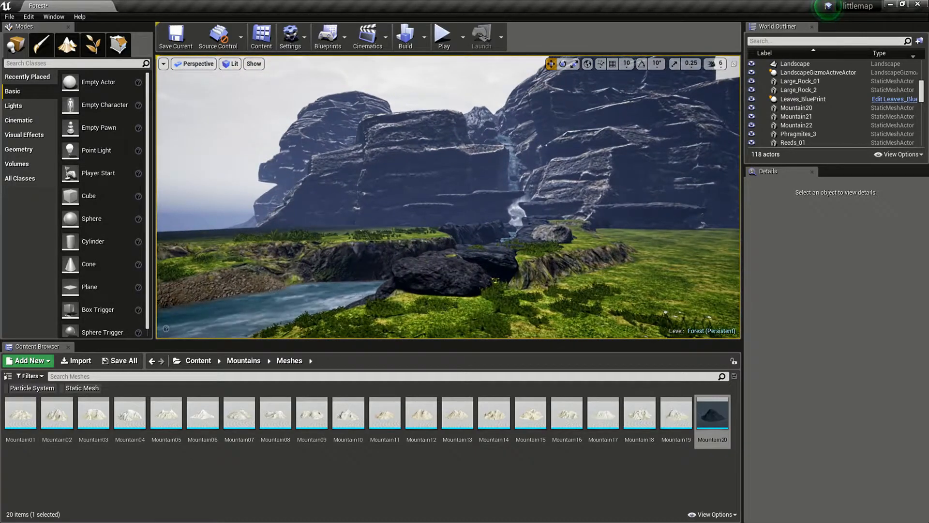
# Move the lowered mountain copy farther out beside the cliff to about Y -55717
pyautogui.click(251, 121)
pyautogui.click(247, 223)
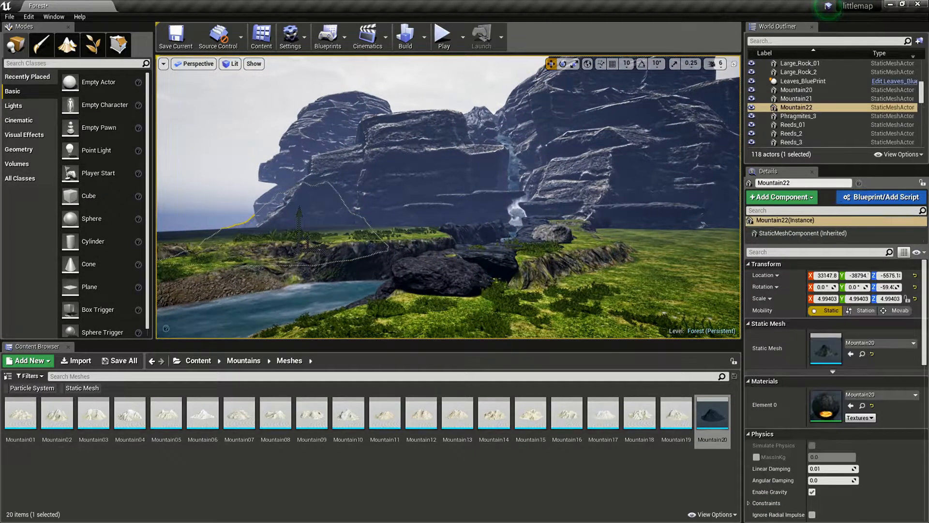
pyautogui.moveTo(325, 253); pyautogui.dragTo(247, 258)
pyautogui.press('a')
pyautogui.moveTo(246, 257); pyautogui.dragTo(268, 257, button='right')
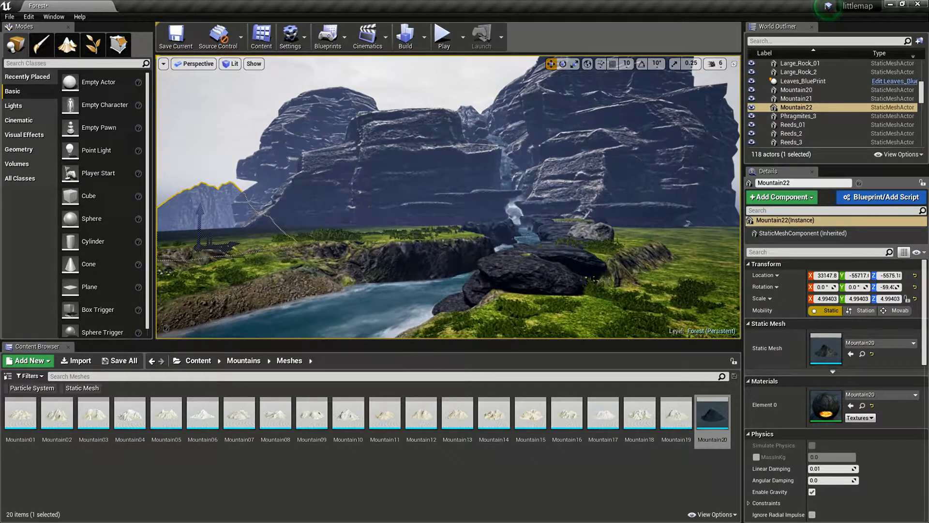
# Duplicate the low side mountain across to the opposite side of the cliff
pyautogui.keyDown('alt'); pyautogui.moveTo(231, 245); pyautogui.dragTo(730, 263); pyautogui.keyUp('alt')
pyautogui.press('Escape')
pyautogui.moveTo(731, 262)
pyautogui.mouseDown(button='right')
pyautogui.moveTo(734, 248)
pyautogui.moveTo(731, 255)
pyautogui.mouseUp(button='right')
# Duplicate Rockformation-B3 outward and lower the copy to about Y -37330, Z -16743 as a low ridge beside the cliff
pyautogui.click(306, 199)
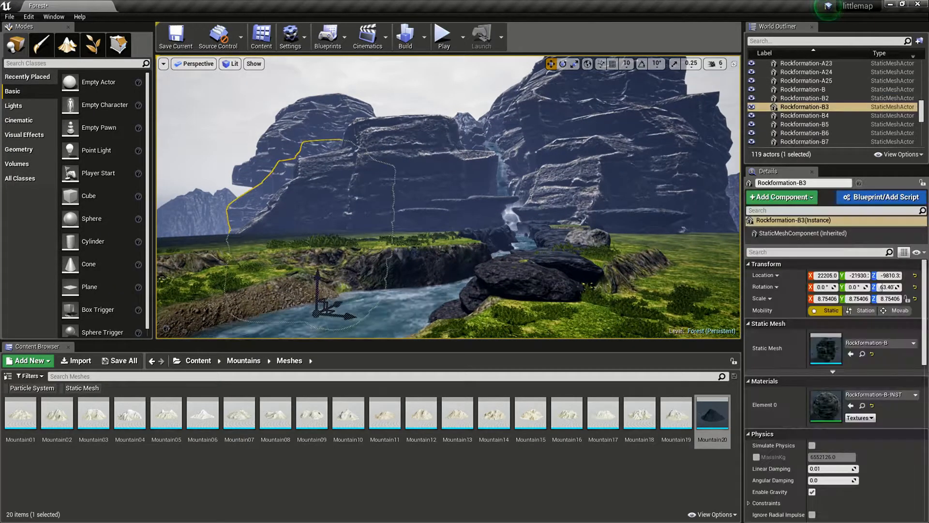
pyautogui.keyDown('alt'); pyautogui.moveTo(344, 315); pyautogui.dragTo(236, 308); pyautogui.keyUp('alt')
pyautogui.moveTo(205, 257); pyautogui.dragTo(198, 302)
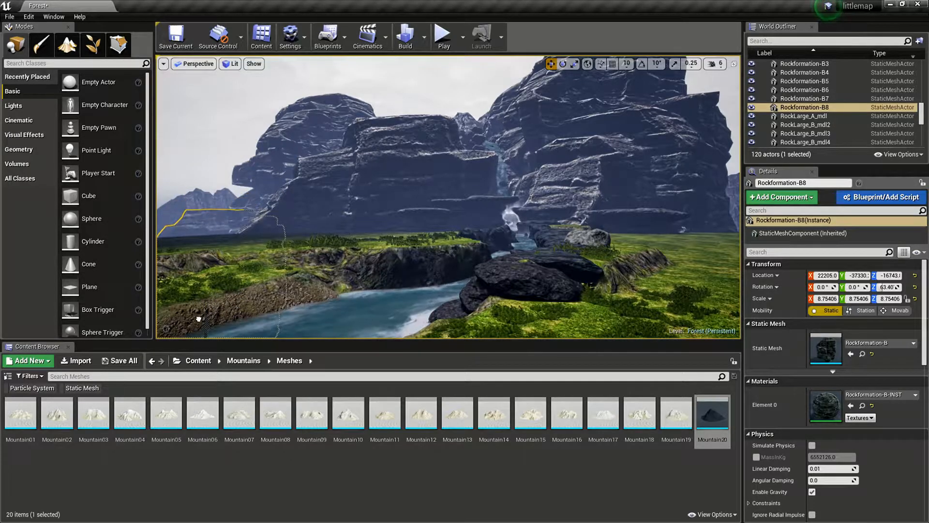
pyautogui.press('Escape')
pyautogui.moveTo(448, 197); pyautogui.dragTo(461, 199, button='right')
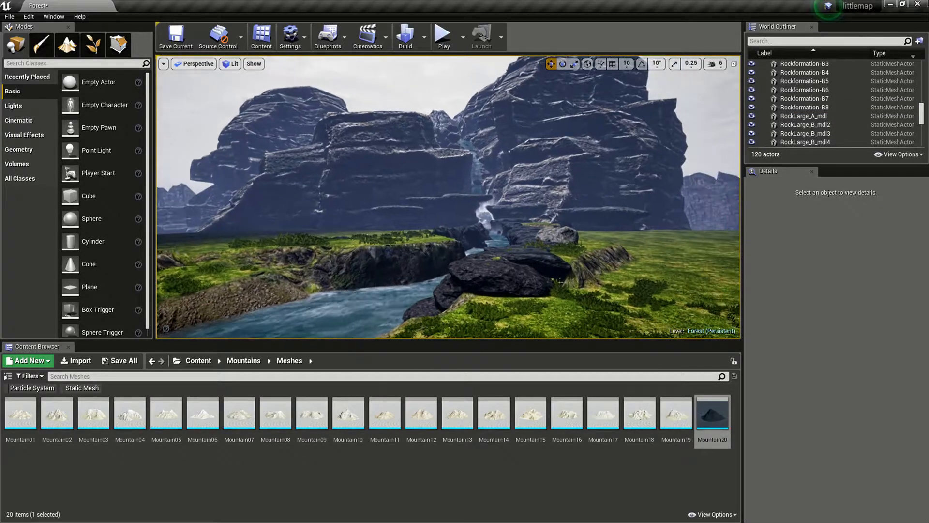
# Duplicate the rock formation at the opposite end of the cliff outward as a low ridge at about X 12168, Y 14111, Z -16478
pyautogui.click(571, 170)
pyautogui.moveTo(571, 170); pyautogui.dragTo(596, 193, button='right')
pyautogui.keyDown('alt'); pyautogui.moveTo(526, 325); pyautogui.dragTo(644, 337); pyautogui.keyUp('alt')
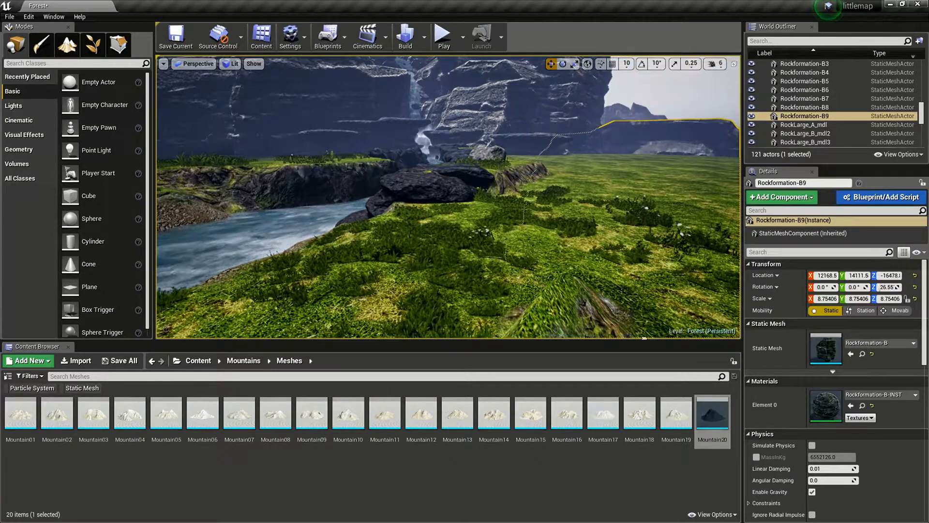
pyautogui.press('Escape')
pyautogui.moveTo(639, 310); pyautogui.dragTo(613, 279, button='right')
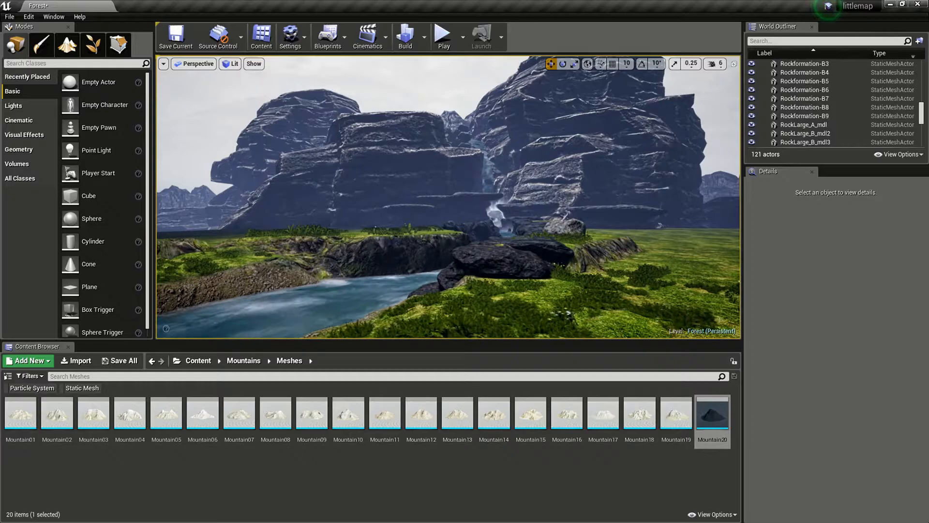
pyautogui.moveTo(448, 204)
pyautogui.mouseDown(button='right')
pyautogui.moveTo(449, 180)
pyautogui.moveTo(435, 196)
pyautogui.moveTo(451, 206)
pyautogui.mouseUp(button='right')
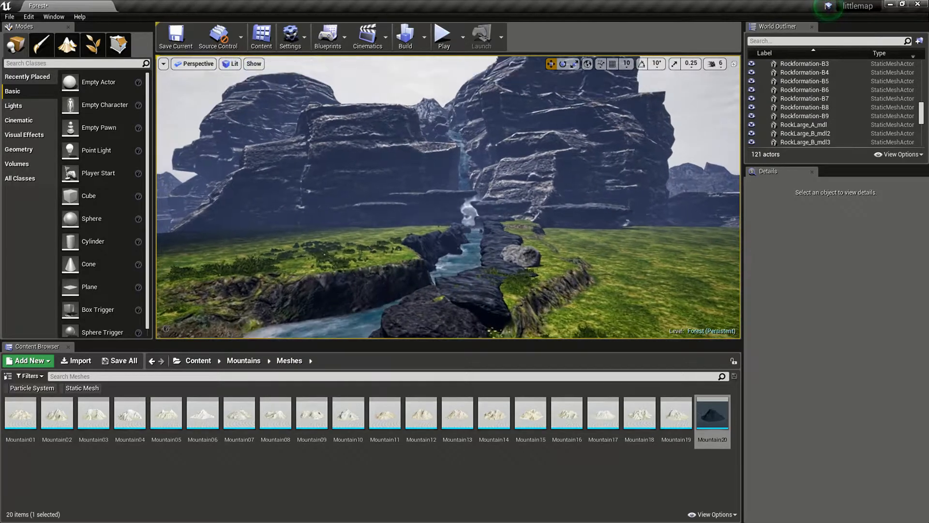
# Set the Minimum LOD of the Rockformation-B mesh to 1, save the mesh and save all modified content
pyautogui.moveTo(451, 207); pyautogui.dragTo(527, 194, button='right')
pyautogui.click(513, 199)
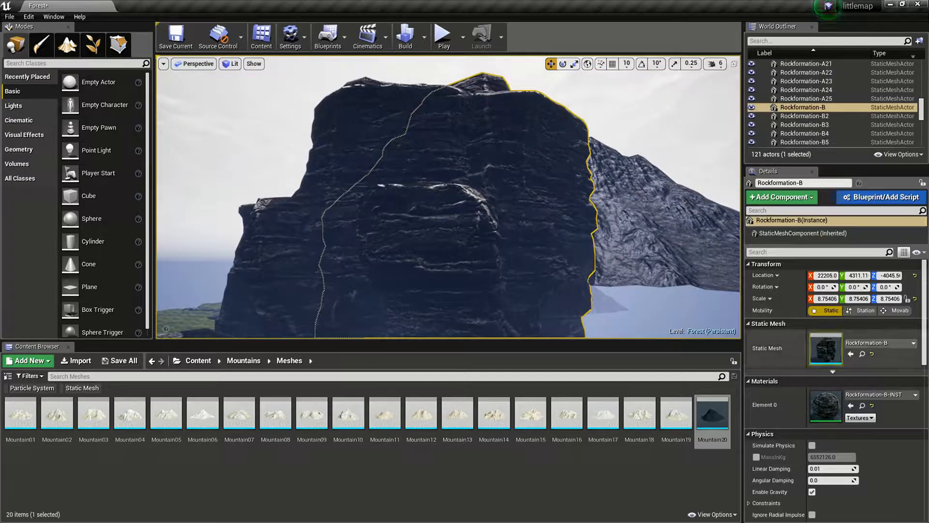
pyautogui.doubleClick(826, 348)
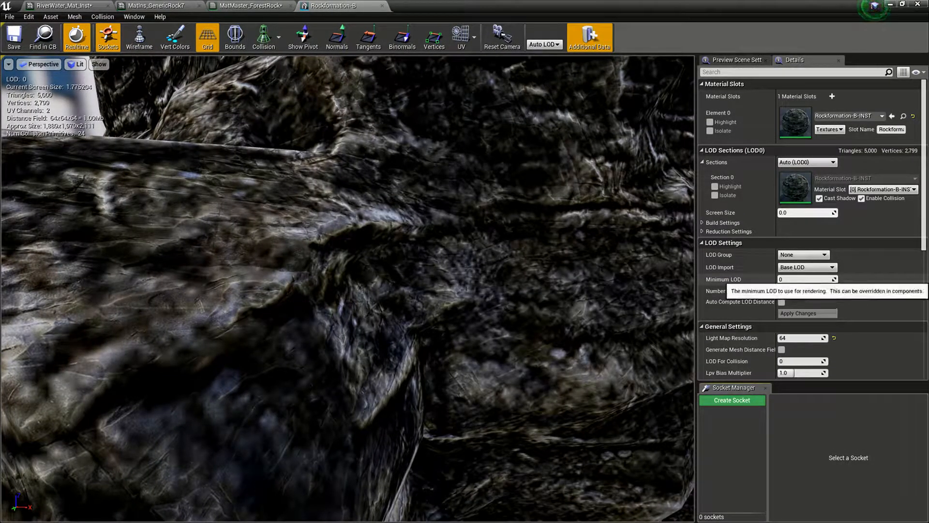
pyautogui.moveTo(803, 279); pyautogui.dragTo(813, 279)
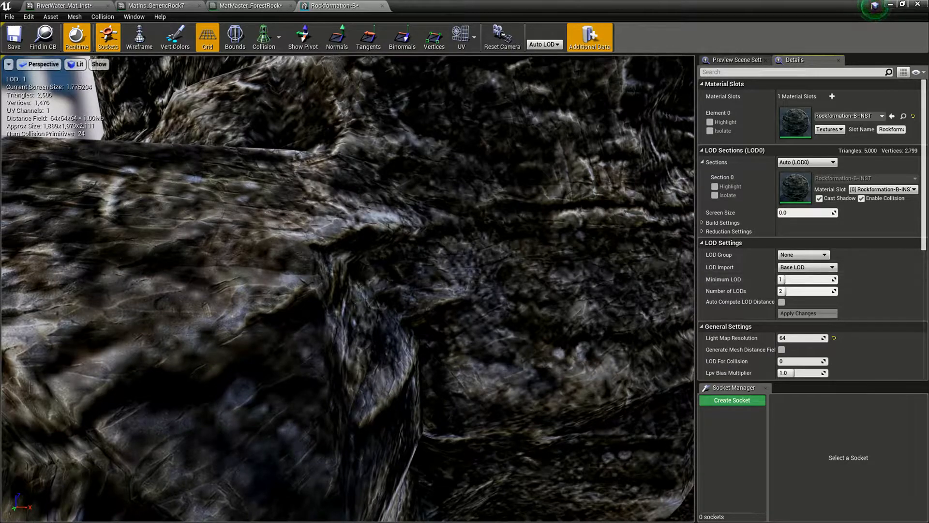
pyautogui.click(14, 38)
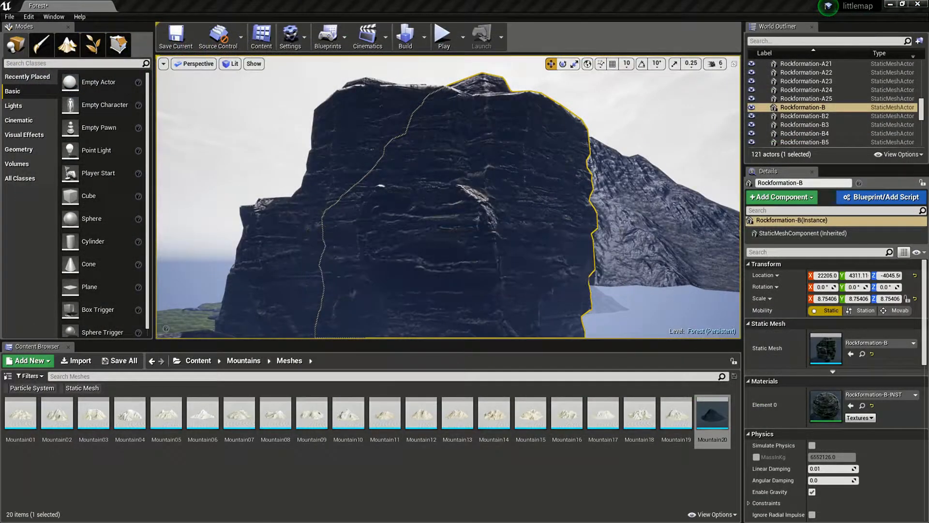
pyautogui.click(121, 360)
pyautogui.click(551, 355)
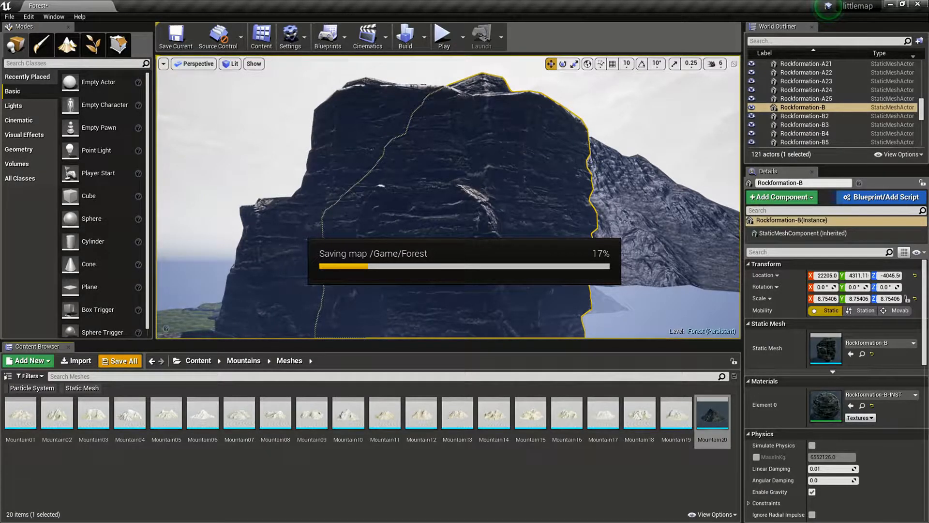
# Inspect the cliff, waterfall and rock-lined river from behind, above and along the water
pyautogui.moveTo(448, 196); pyautogui.dragTo(387, 211, button='right')
pyautogui.press('Escape')
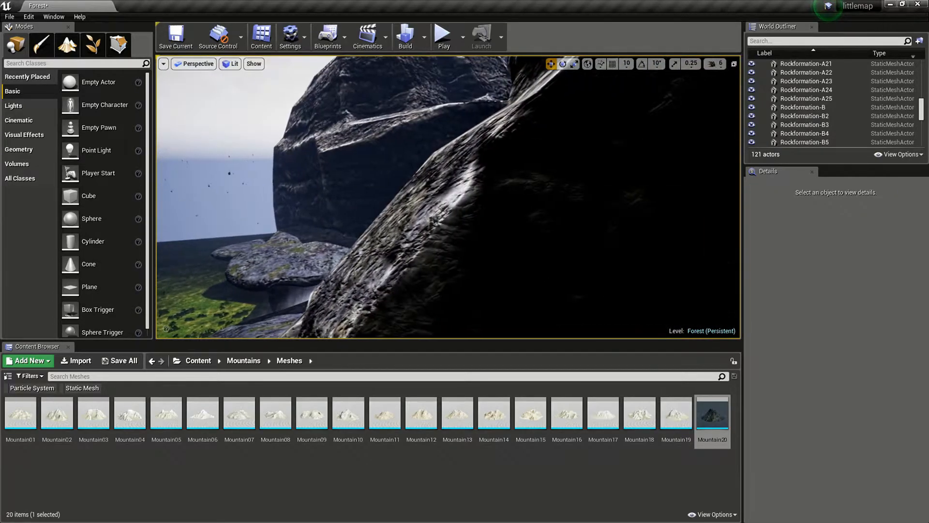
pyautogui.moveTo(448, 196); pyautogui.dragTo(479, 194, button='right')
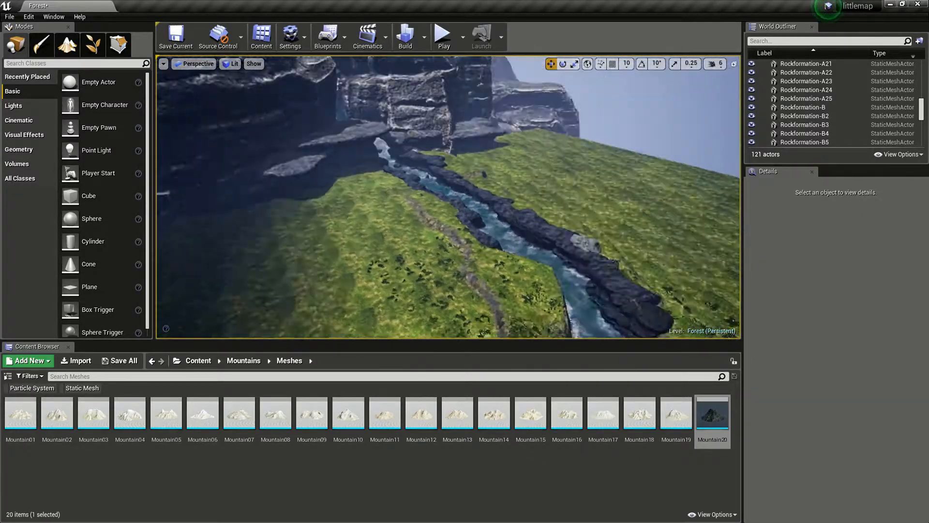
pyautogui.moveTo(448, 197); pyautogui.dragTo(417, 203, button='right')
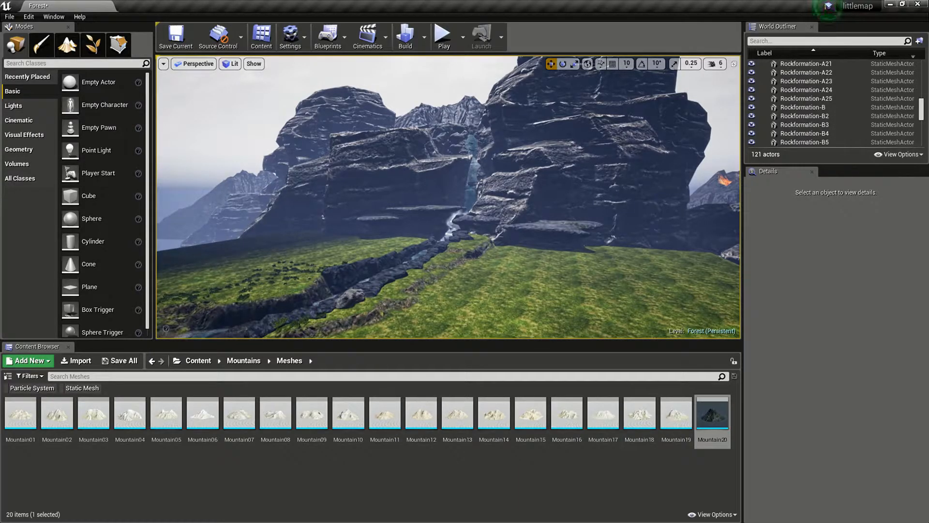
pyautogui.press('w')
pyautogui.moveTo(448, 197); pyautogui.dragTo(448, 274, button='right')
pyautogui.moveTo(448, 196); pyautogui.dragTo(278, 199, button='right')
pyautogui.moveTo(448, 196); pyautogui.dragTo(448, 156, button='right')
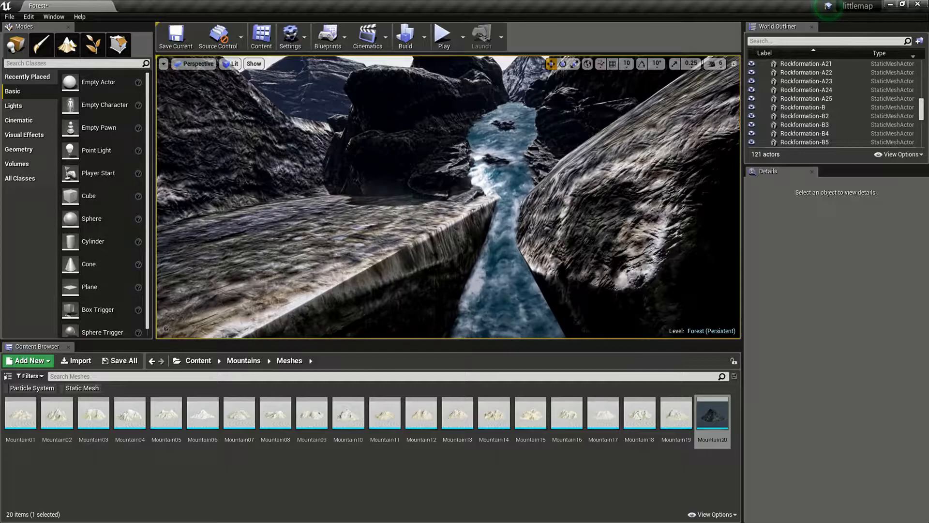
pyautogui.press('w')
pyautogui.moveTo(448, 197); pyautogui.dragTo(448, 232, button='right')
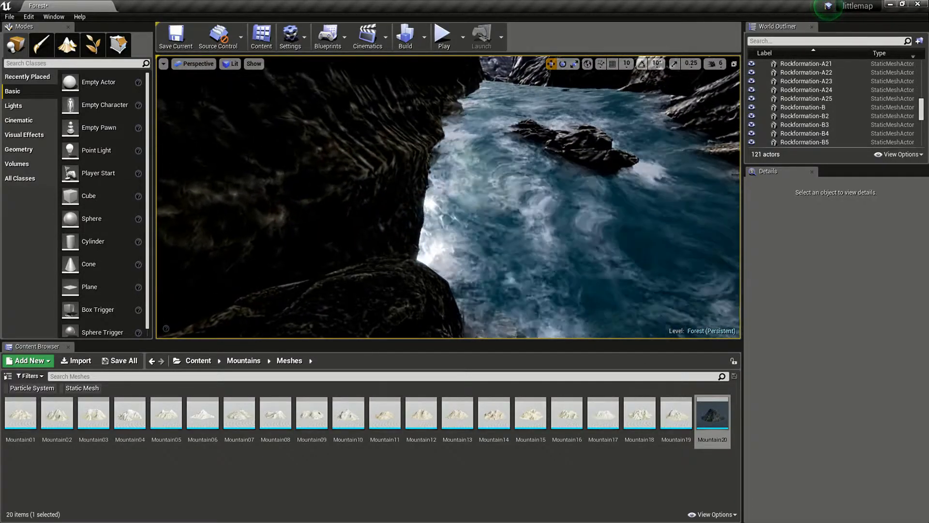
pyautogui.moveTo(448, 196); pyautogui.dragTo(372, 206, button='right')
pyautogui.press('w')
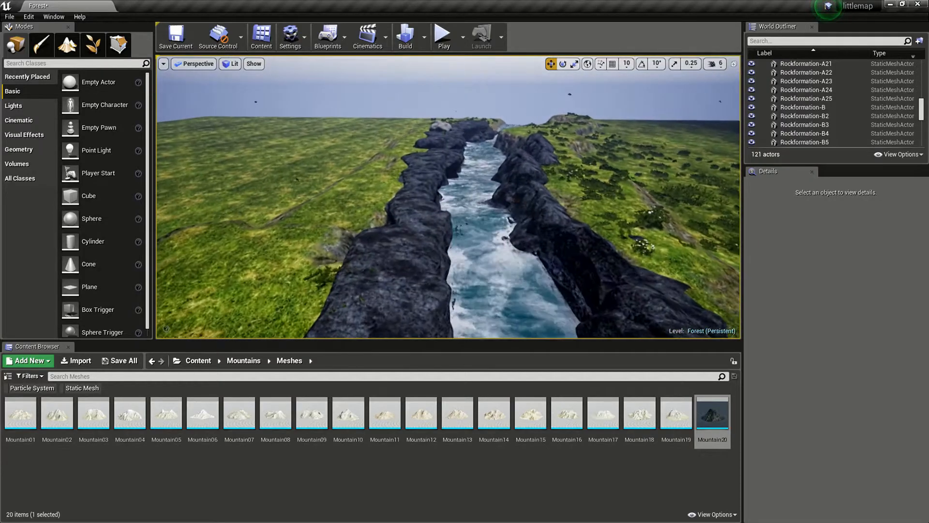
pyautogui.moveTo(448, 197); pyautogui.dragTo(595, 194, button='right')
pyautogui.press('w')
pyautogui.moveTo(448, 196); pyautogui.dragTo(382, 147, button='right')
pyautogui.moveTo(448, 197)
pyautogui.mouseDown(button='right')
pyautogui.moveTo(467, 197)
pyautogui.moveTo(405, 204)
pyautogui.moveTo(449, 196)
pyautogui.moveTo(444, 207)
pyautogui.mouseUp(button='right')
pyautogui.press('s')
pyautogui.press('w')
pyautogui.press('s')
pyautogui.press('w')
# Review the whole waterfall backdrop in the immersive viewport and return to the normal layout
pyautogui.press('F11')
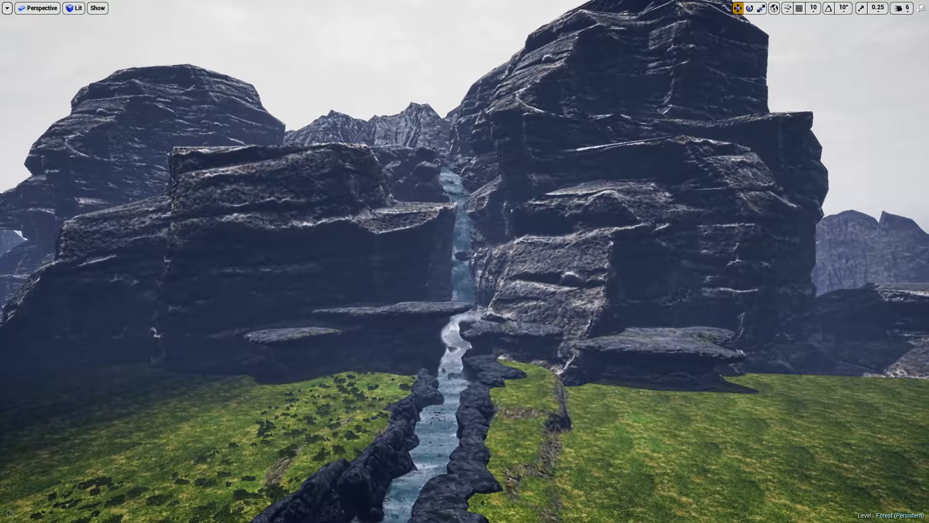
pyautogui.click(7, 8)
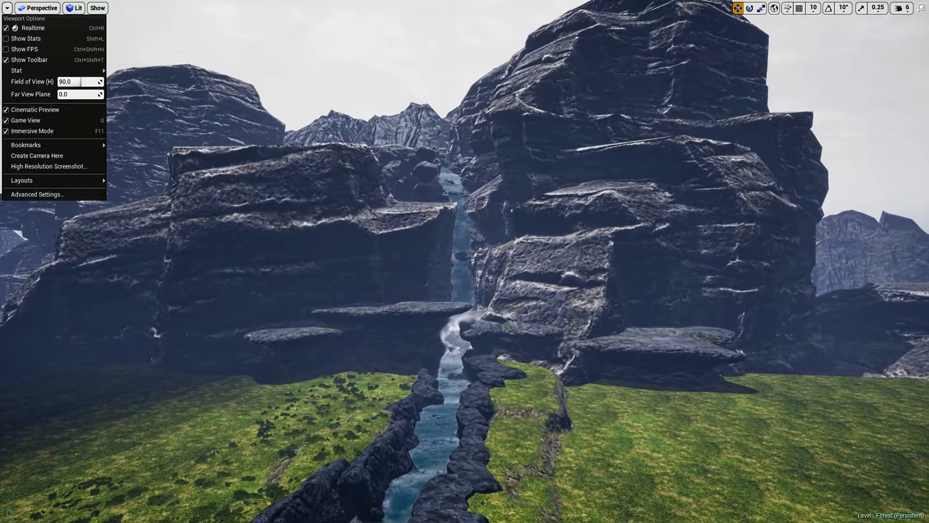
pyautogui.press('Escape')
pyautogui.moveTo(465, 261); pyautogui.dragTo(466, 253, button='right')
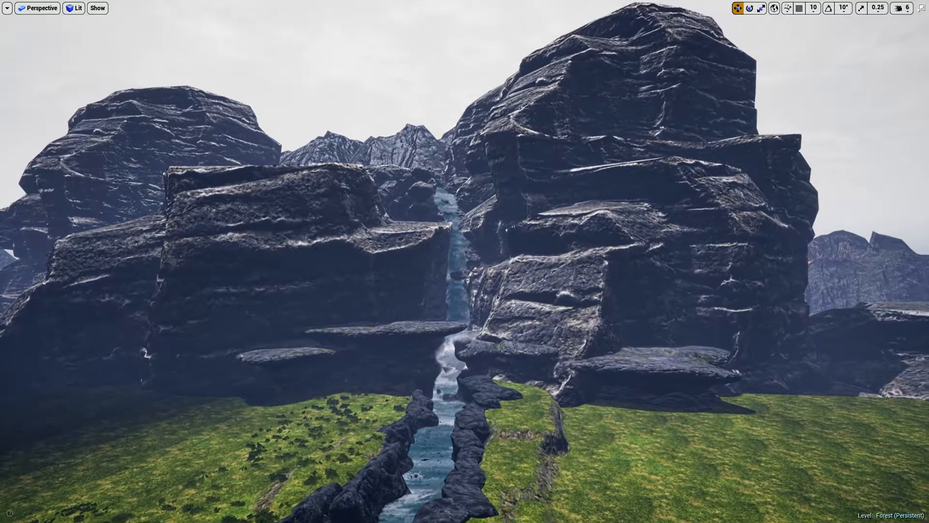
pyautogui.press('F11')
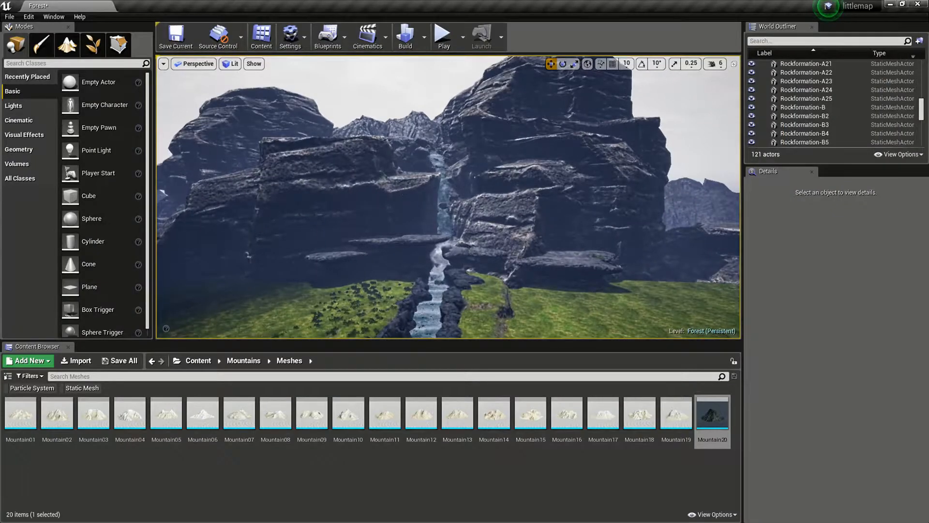
# Set the Ultra Dynamic Sky's Time Of Day to about 1701.4, Saturation to 0.36, Cloud Density to 1.36 and Cloud Speed to 0.42
pyautogui.click(687, 121)
pyautogui.moveTo(832, 398); pyautogui.dragTo(844, 397)
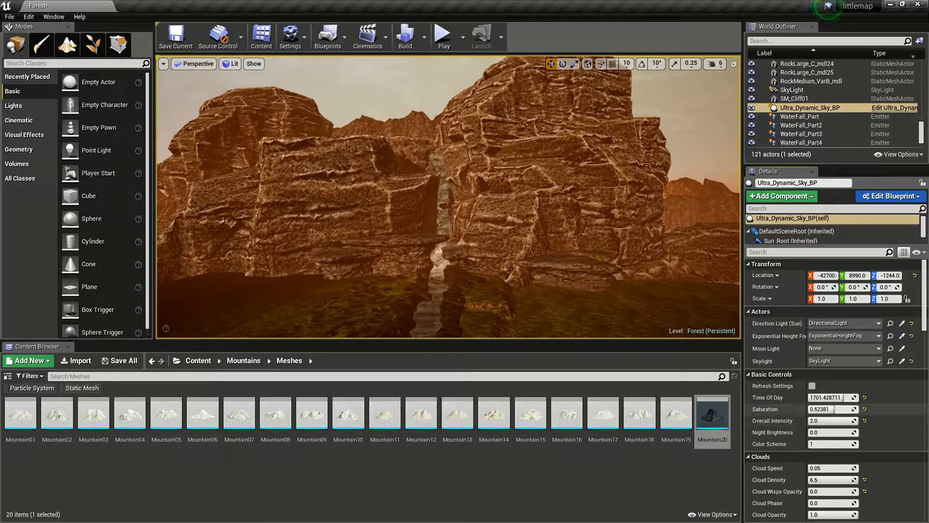
pyautogui.moveTo(825, 409); pyautogui.dragTo(850, 409)
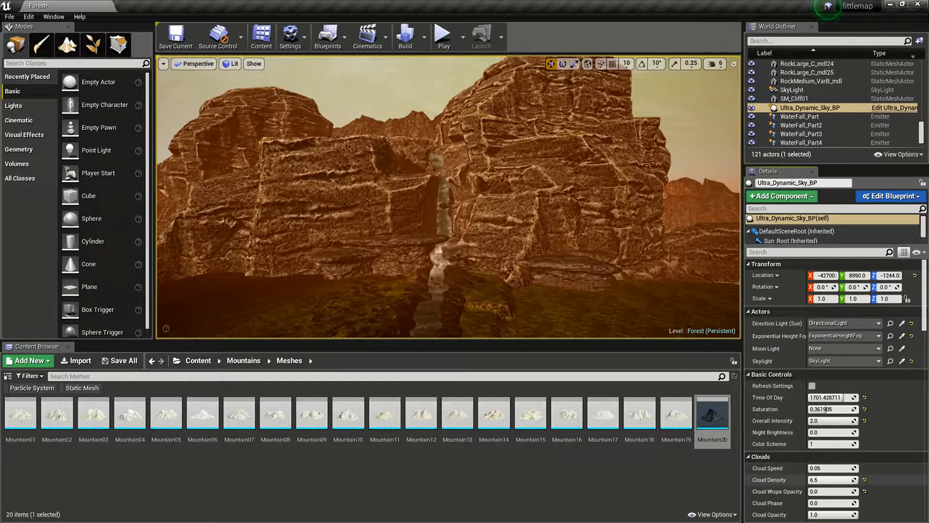
pyautogui.moveTo(853, 480); pyautogui.dragTo(818, 468)
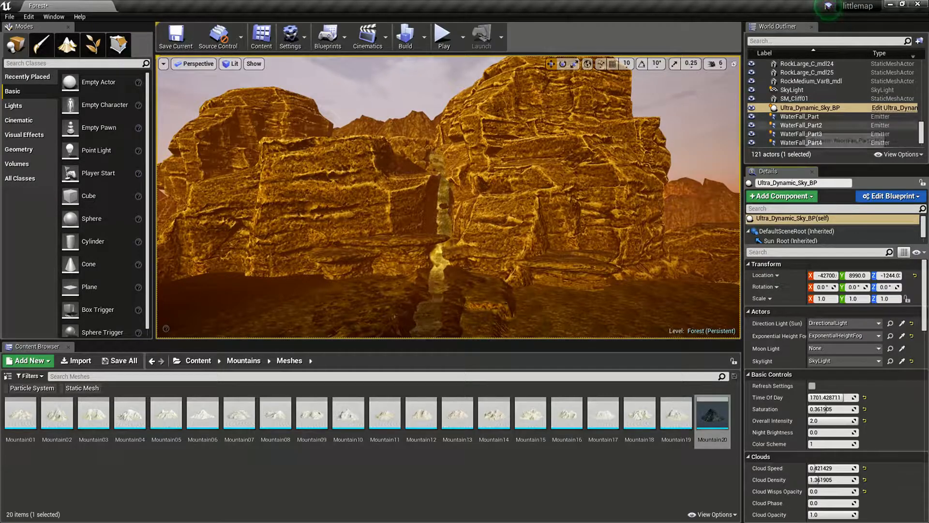
# Select the exponential height fog assigned to the sky and raise it to about Z 2942
pyautogui.scroll(3, 794, 125)
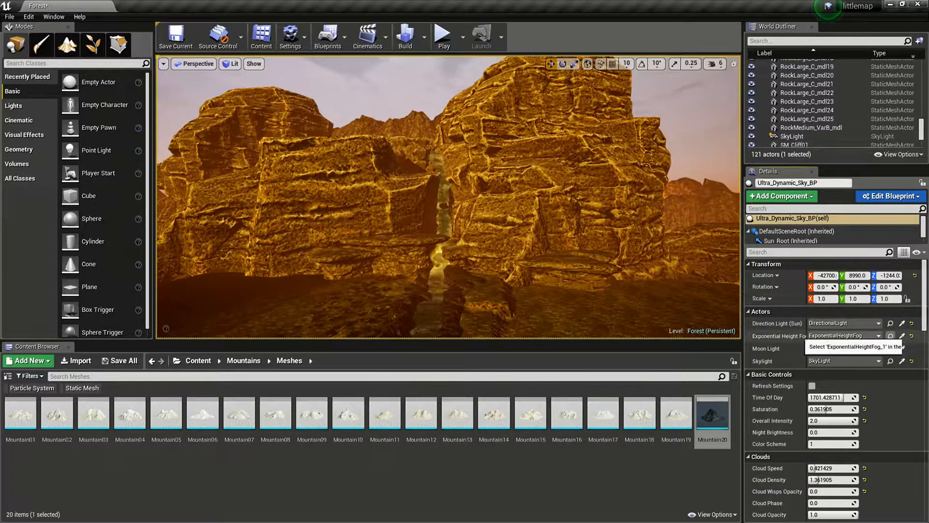
pyautogui.click(890, 335)
pyautogui.moveTo(448, 197); pyautogui.dragTo(278, 197, button='right')
pyautogui.scroll(-1, 832, 310)
pyautogui.press('w')
pyautogui.press('w')
pyautogui.press('w')
pyautogui.press('w')
pyautogui.press('w')
pyautogui.press('s')
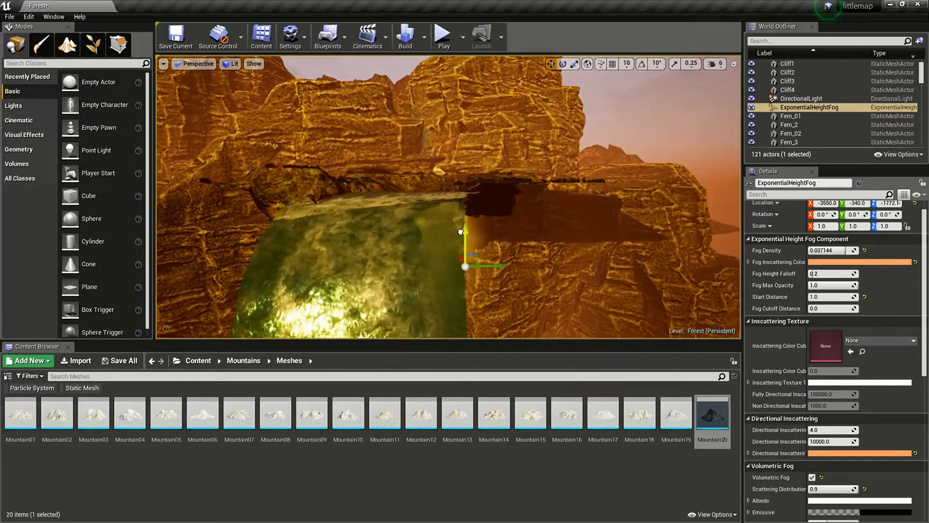
pyautogui.moveTo(461, 232); pyautogui.dragTo(451, 152)
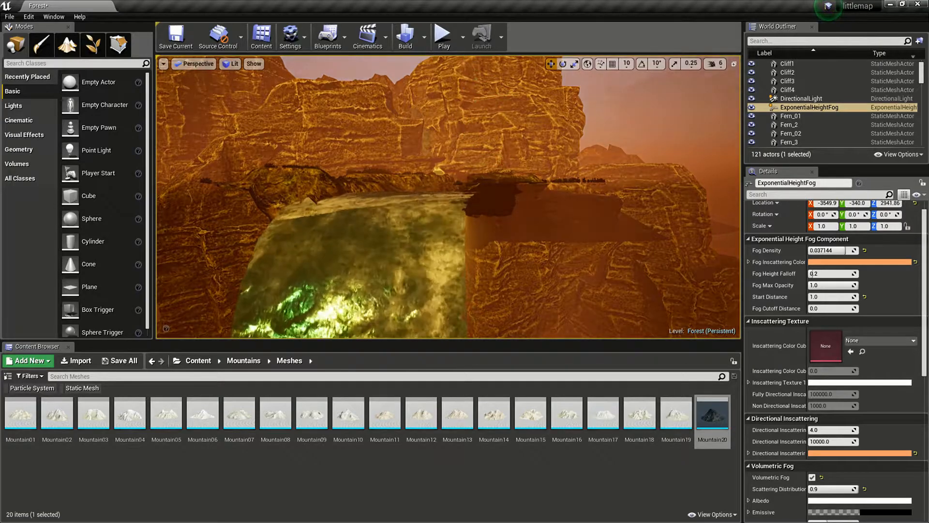
pyautogui.press('s')
pyautogui.moveTo(448, 196)
pyautogui.mouseDown(button='right')
pyautogui.moveTo(431, 198)
pyautogui.moveTo(433, 169)
pyautogui.moveTo(416, 177)
pyautogui.moveTo(449, 197)
pyautogui.mouseUp(button='right')
pyautogui.press('w')
pyautogui.press('s')
pyautogui.press('d')
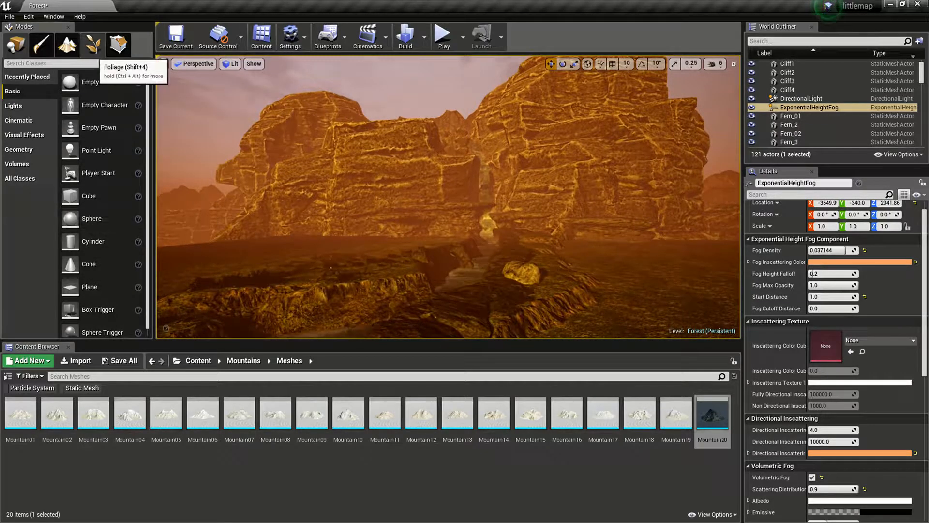
# Switch to Foliage mode and open the Forest/Assets content folder
pyautogui.click(92, 45)
pyautogui.click(198, 361)
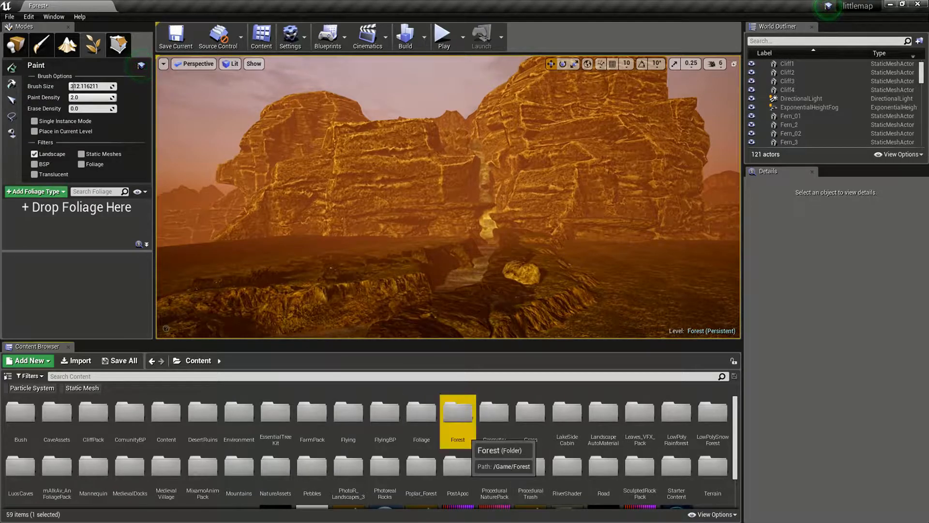
pyautogui.doubleClick(457, 414)
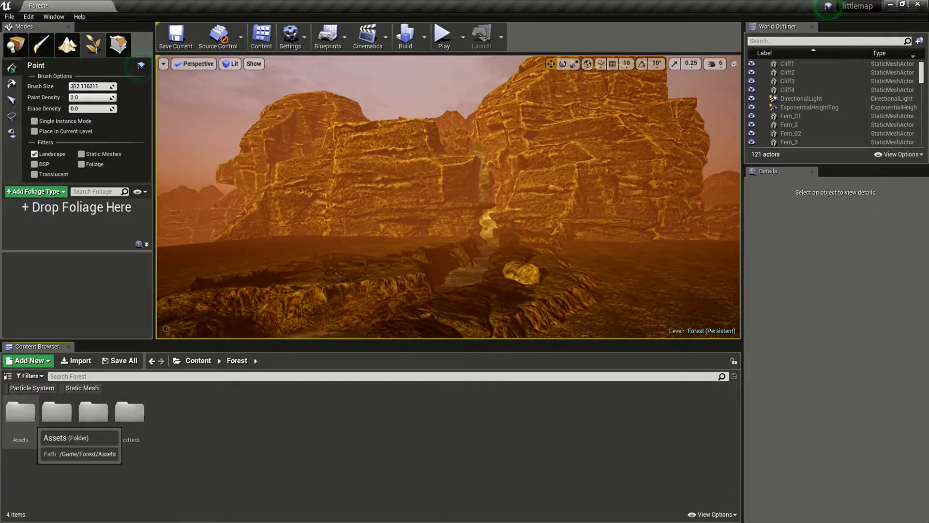
pyautogui.click(21, 414)
pyautogui.doubleClick(20, 414)
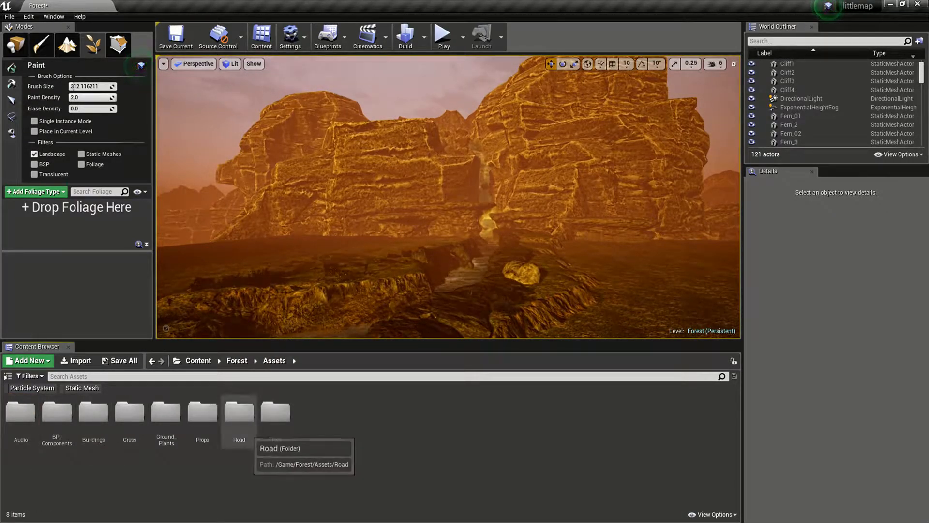
# Open the Trees folder, filter it to static meshes, and add Fir_05 and Scots_Pine_01 through Scots_Pine_06 to the foliage palette
pyautogui.click(275, 413)
pyautogui.doubleClick(274, 418)
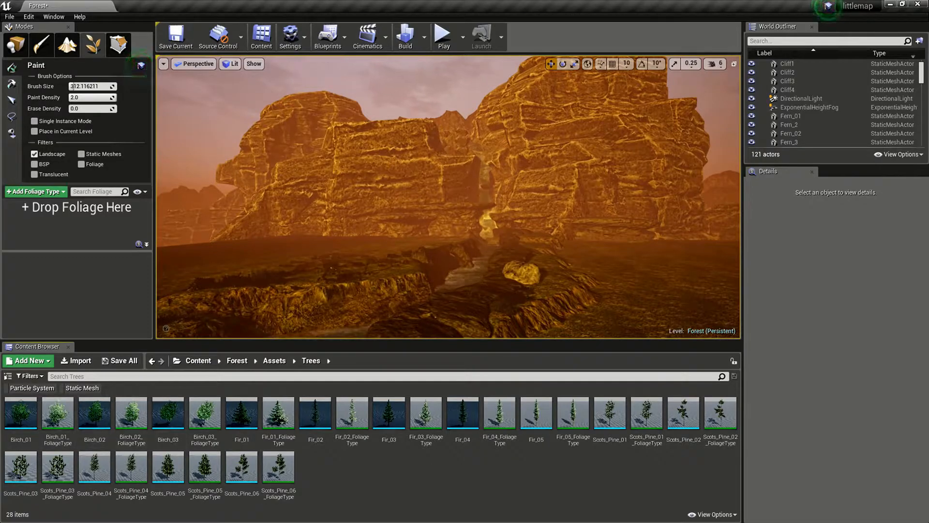
pyautogui.click(82, 388)
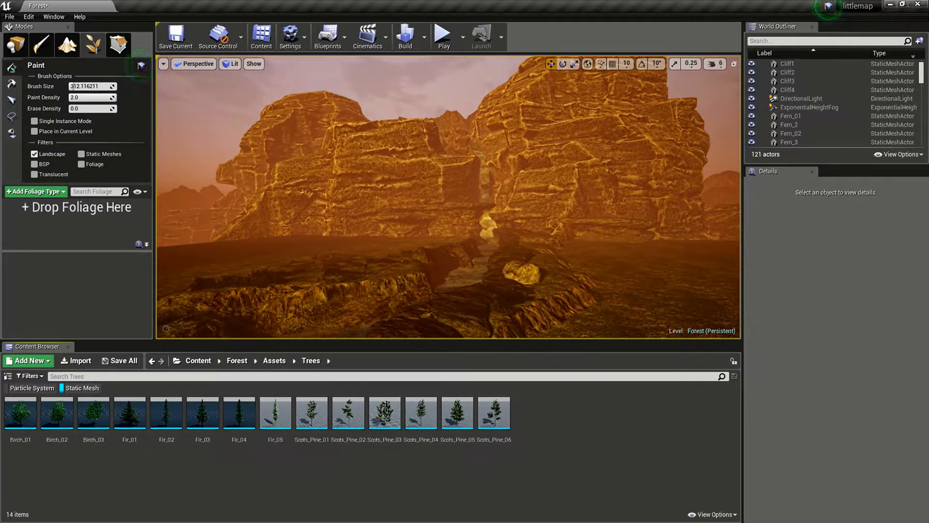
pyautogui.click(275, 415)
pyautogui.keyDown('shift'); pyautogui.click(494, 413); pyautogui.keyUp('shift')
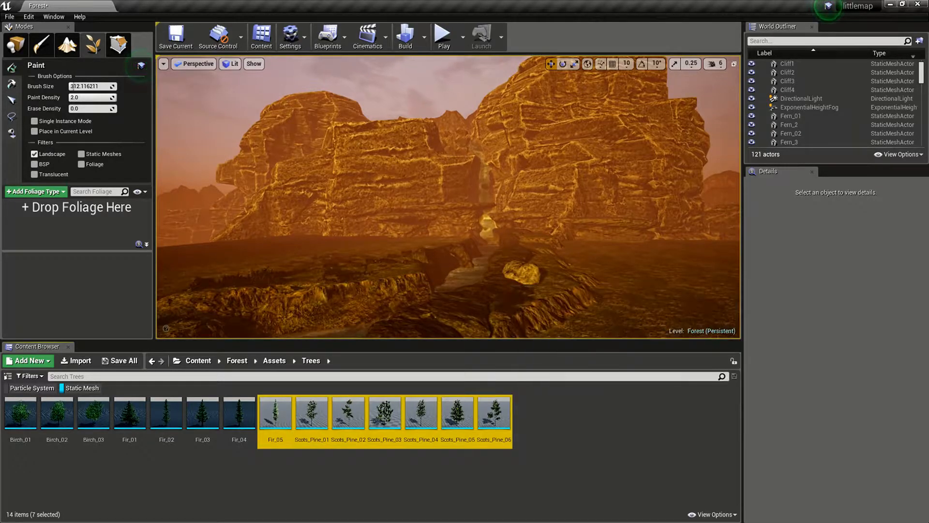
pyautogui.moveTo(275, 415); pyautogui.dragTo(95, 244)
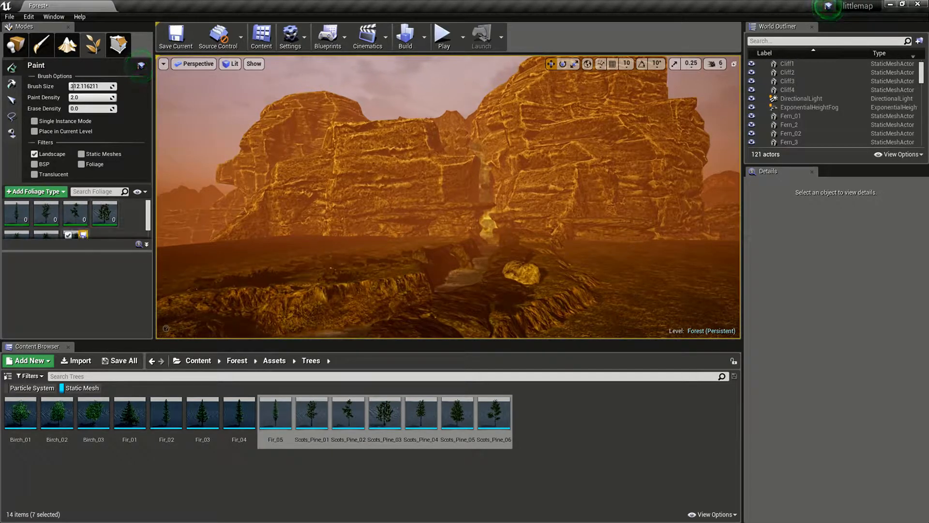
pyautogui.click(83, 235)
pyautogui.click(554, 371)
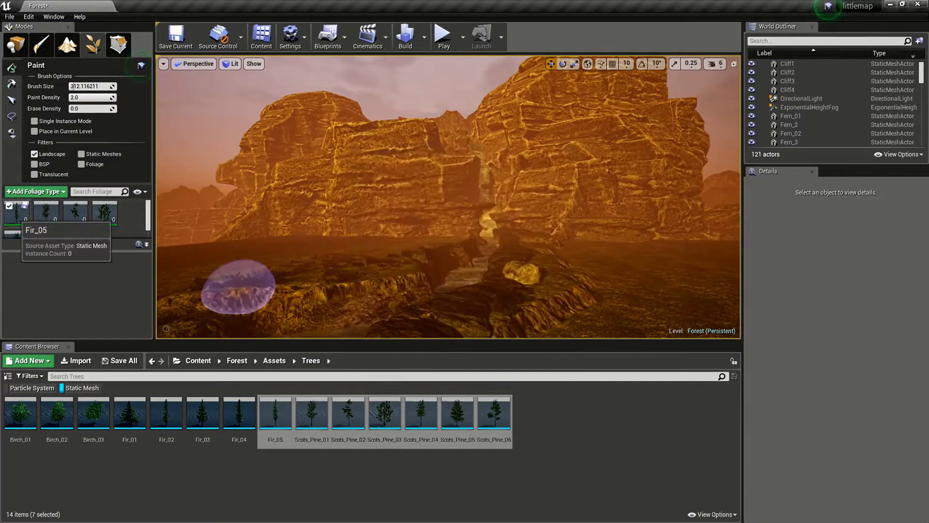
# Select all seven tree types in the foliage palette and set their painting Radius to 1024
pyautogui.click(16, 218)
pyautogui.scroll(-2, 77, 228)
pyautogui.keyDown('shift'); pyautogui.click(77, 230); pyautogui.keyUp('shift')
pyautogui.scroll(-3, 72, 280)
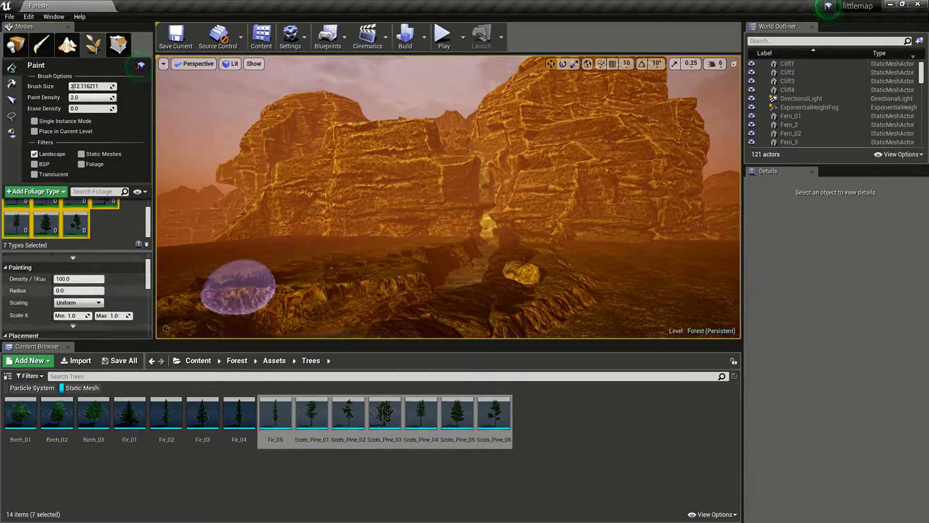
pyautogui.click(78, 290)
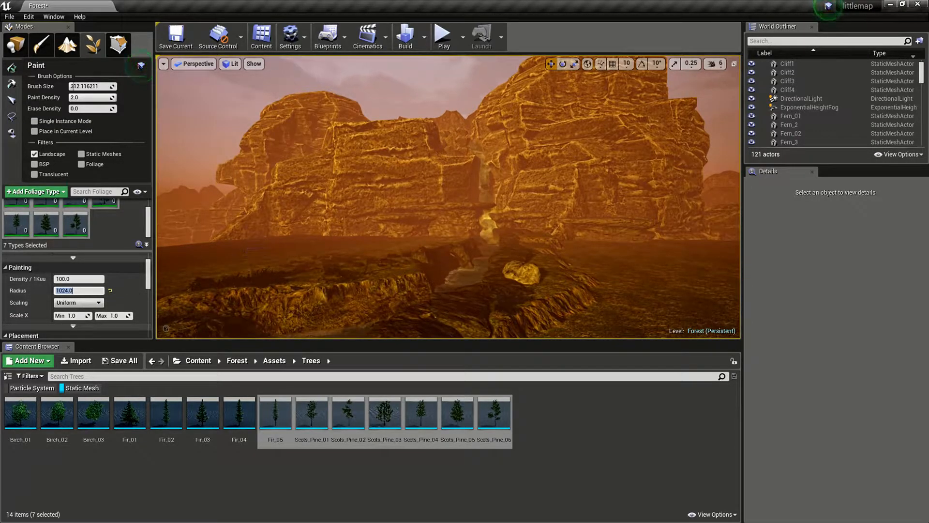
pyautogui.scroll(-2, 75, 291)
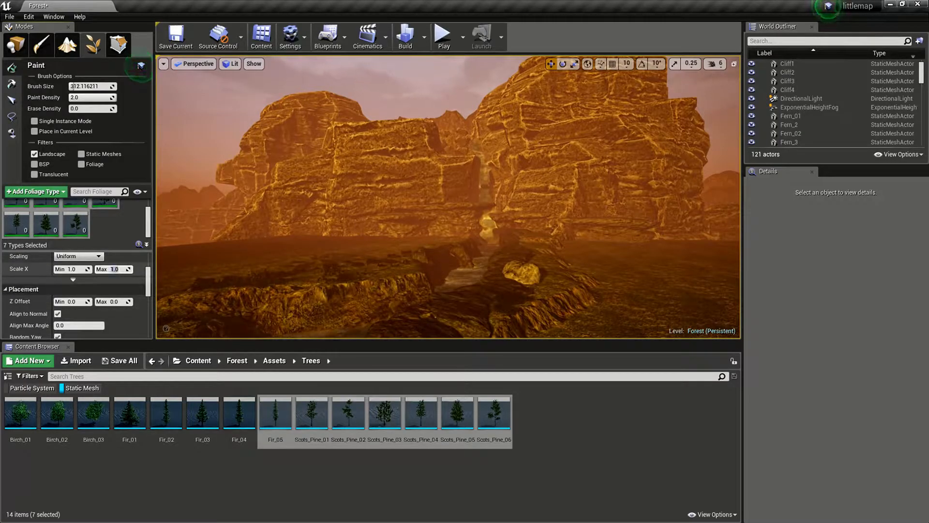
# Paint a mix of all seven tree types on the landscape beside the cliff
pyautogui.press('w')
pyautogui.moveTo(323, 162)
pyautogui.mouseDown(button='right')
pyautogui.moveTo(290, 164)
pyautogui.moveTo(315, 206)
pyautogui.mouseUp(button='right')
pyautogui.moveTo(313, 164)
pyautogui.mouseDown()
pyautogui.moveTo(285, 170)
pyautogui.moveTo(324, 211)
pyautogui.moveTo(220, 240)
pyautogui.moveTo(390, 211)
pyautogui.moveTo(406, 232)
pyautogui.moveTo(280, 318)
pyautogui.mouseUp()
pyautogui.press('w')
pyautogui.moveTo(280, 317)
pyautogui.mouseDown(button='right')
pyautogui.moveTo(310, 315)
pyautogui.moveTo(232, 305)
pyautogui.moveTo(300, 320)
pyautogui.moveTo(402, 304)
pyautogui.mouseUp(button='right')
pyautogui.press('w')
# Set the seven tree types' Radius to 2048 and paint them along the bank to the left of the stream
pyautogui.scroll(3, 75, 295)
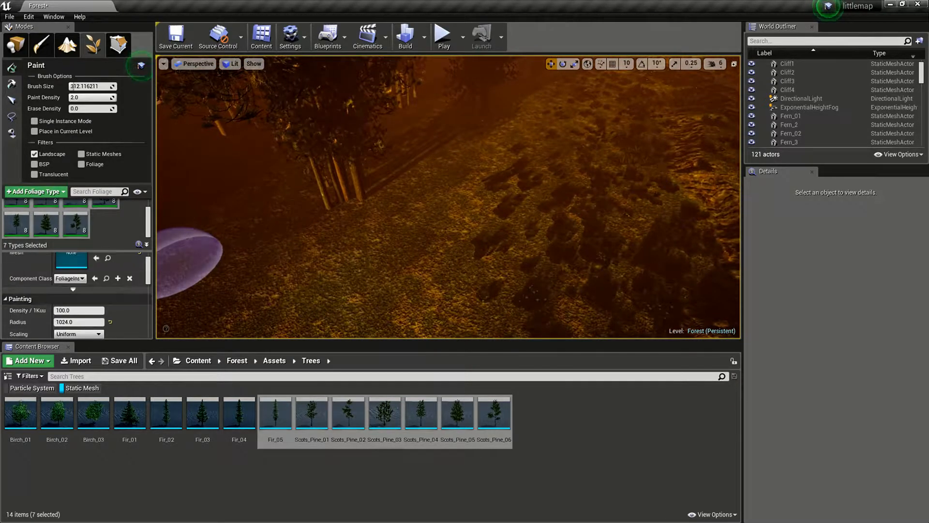
pyautogui.click(83, 322)
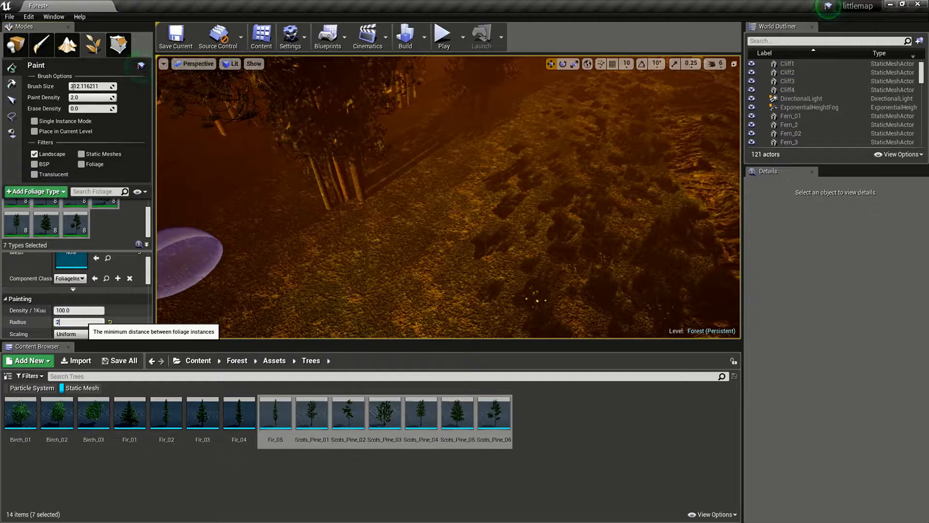
pyautogui.moveTo(461, 242)
pyautogui.mouseDown()
pyautogui.moveTo(462, 232)
pyautogui.moveTo(371, 288)
pyautogui.moveTo(306, 288)
pyautogui.mouseUp()
pyautogui.moveTo(306, 288); pyautogui.dragTo(401, 232, button='right')
pyautogui.moveTo(377, 191)
pyautogui.mouseDown()
pyautogui.moveTo(332, 187)
pyautogui.moveTo(281, 221)
pyautogui.moveTo(356, 243)
pyautogui.mouseUp()
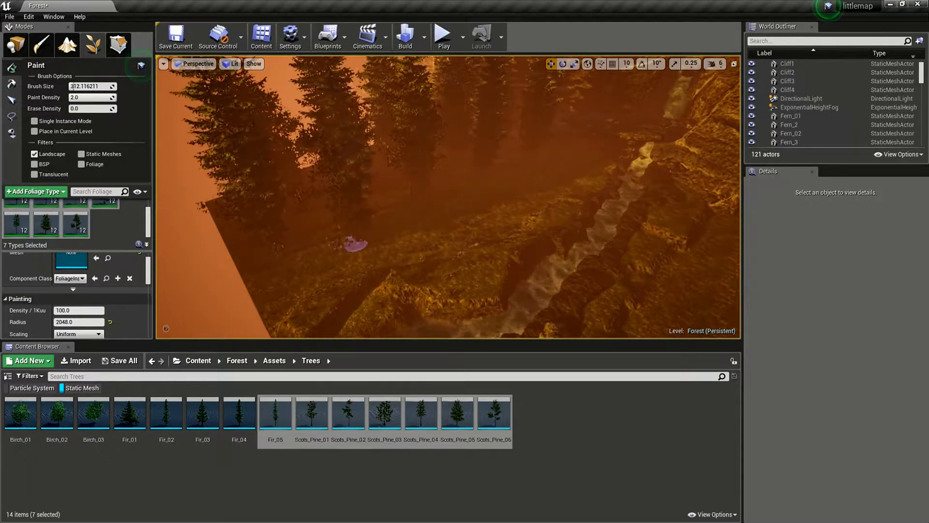
pyautogui.moveTo(524, 199); pyautogui.dragTo(461, 267)
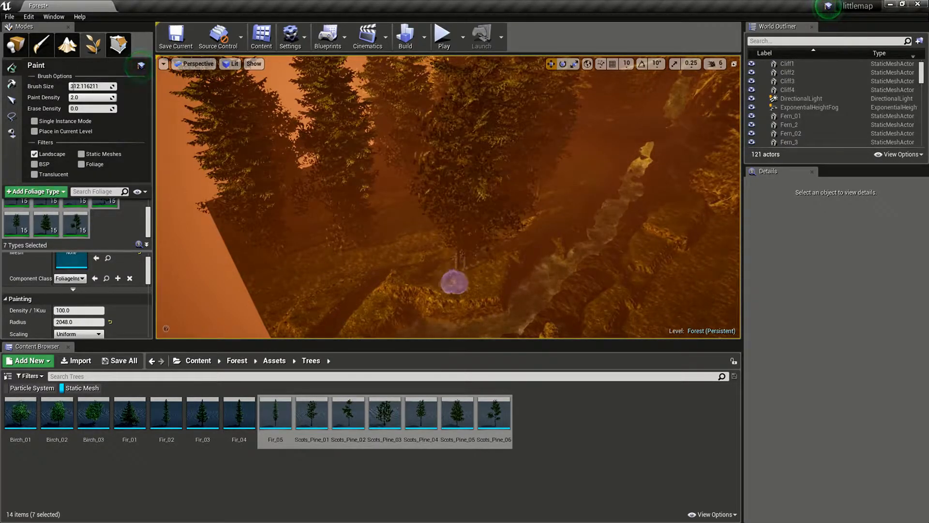
pyautogui.click(302, 315)
# Paint more of the mixed trees on the opposite side of the stream, facing the waterfall
pyautogui.moveTo(389, 282); pyautogui.dragTo(487, 269, button='right')
pyautogui.moveTo(425, 221)
pyautogui.mouseDown()
pyautogui.moveTo(501, 224)
pyautogui.moveTo(534, 199)
pyautogui.moveTo(569, 216)
pyautogui.moveTo(587, 285)
pyautogui.moveTo(508, 251)
pyautogui.moveTo(398, 268)
pyautogui.mouseUp()
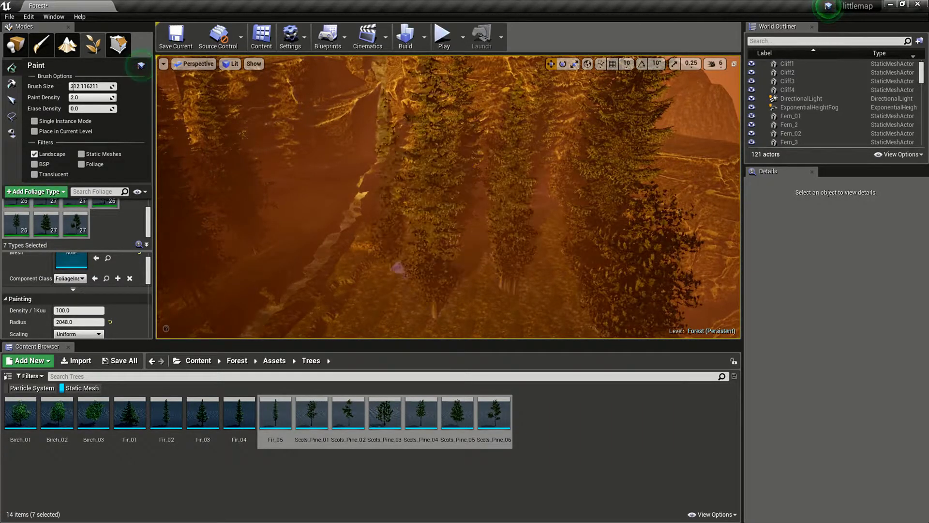
pyautogui.moveTo(399, 330); pyautogui.dragTo(485, 179, button='right')
pyautogui.moveTo(483, 142)
pyautogui.mouseDown()
pyautogui.moveTo(429, 213)
pyautogui.moveTo(334, 174)
pyautogui.moveTo(386, 125)
pyautogui.mouseUp()
pyautogui.moveTo(461, 136); pyautogui.dragTo(313, 117, button='right')
pyautogui.press('w')
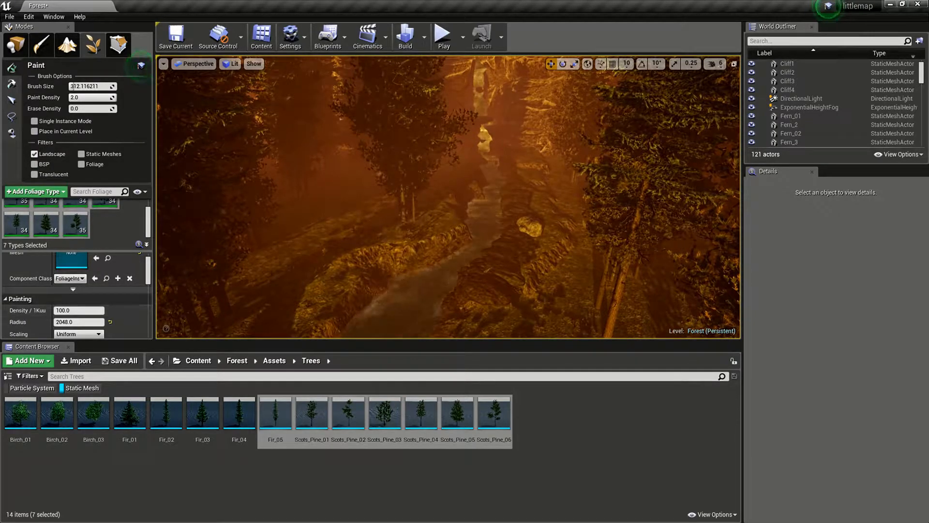
# Erase the tree clump standing on the left bank close to the stream
pyautogui.keyDown('shift'); pyautogui.click(406, 214); pyautogui.keyUp('shift')
pyautogui.keyDown('shift'); pyautogui.moveTo(407, 211); pyautogui.dragTo(416, 195); pyautogui.keyUp('shift')
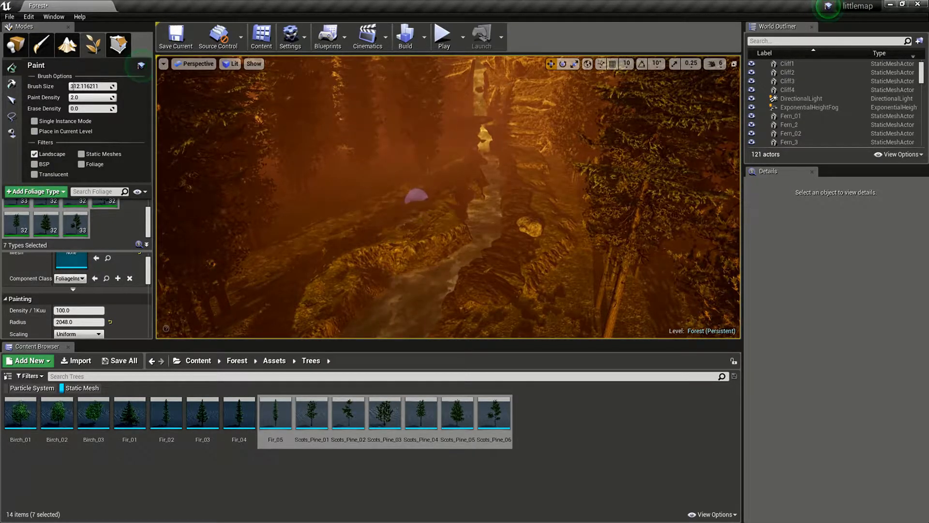
pyautogui.moveTo(437, 159); pyautogui.dragTo(398, 155, button='right')
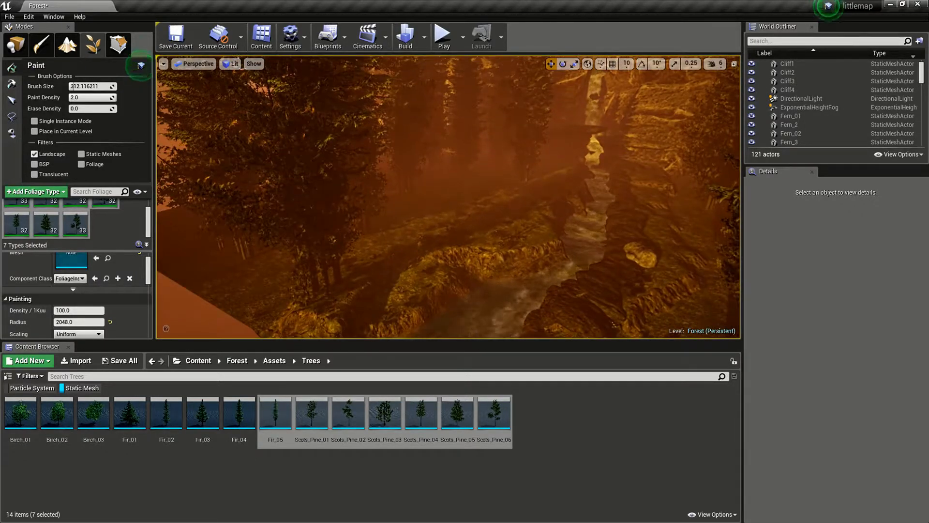
# Undo all the mixed tree painting and the last Radius change
pyautogui.hotkey('ctrl', 'z')
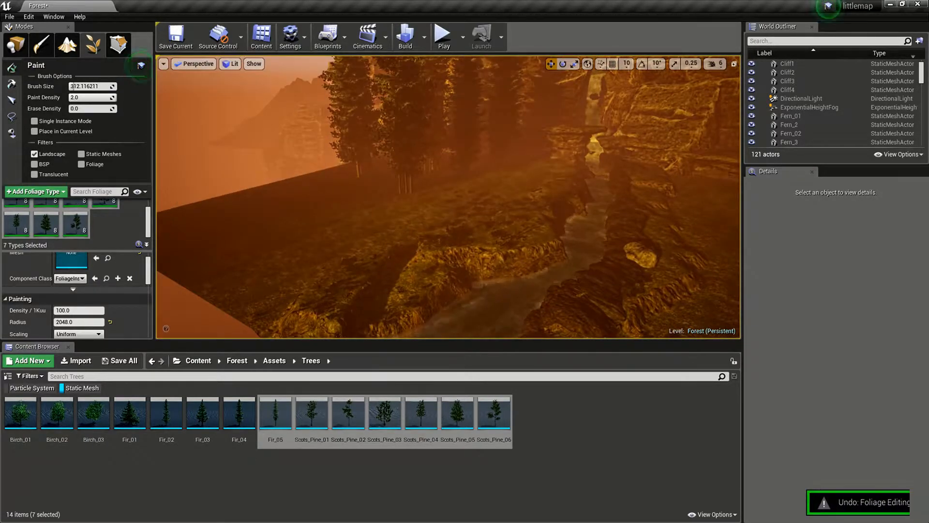
pyautogui.hotkey('ctrl', 'z')
pyautogui.hotkey('ctrl', 'z')
pyautogui.hotkey('ctrl', 'z')
pyautogui.hotkey('ctrl', 'z')
pyautogui.hotkey('ctrl', 'z')
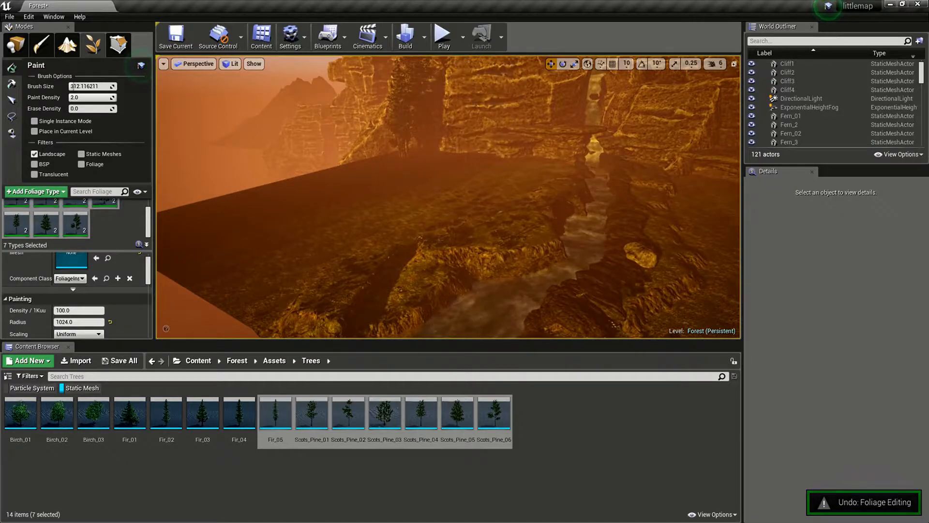
pyautogui.hotkey('ctrl', 'z')
pyautogui.scroll(2, 77, 220)
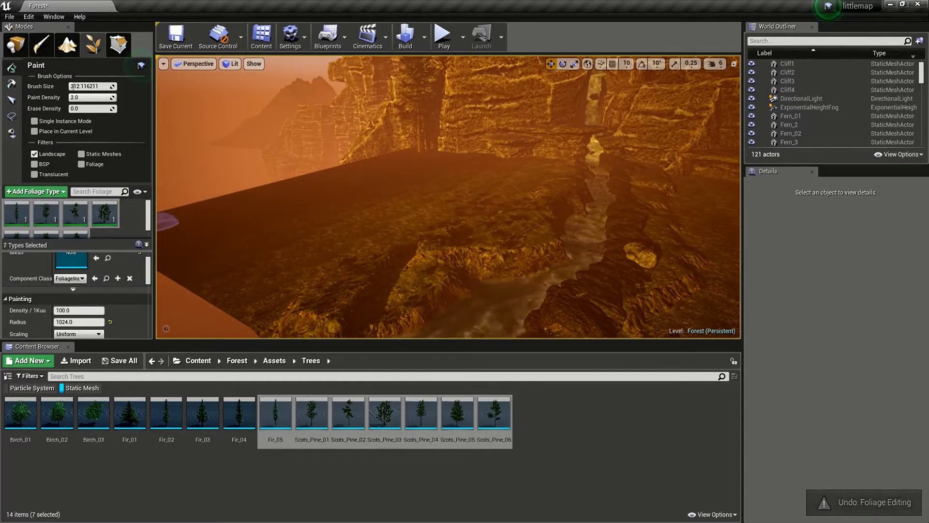
pyautogui.scroll(-2, 77, 220)
pyautogui.moveTo(536, 200); pyautogui.dragTo(619, 197, button='right')
pyautogui.hotkey('ctrl', 'z')
pyautogui.moveTo(538, 200)
pyautogui.mouseDown(button='right')
pyautogui.moveTo(426, 206)
pyautogui.moveTo(465, 206)
pyautogui.mouseUp(button='right')
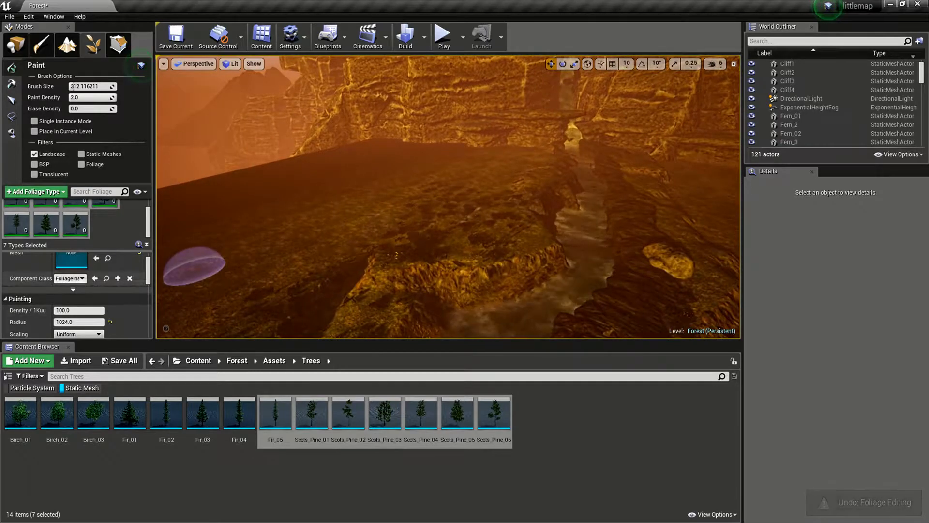
# Select all seven tree types in the foliage palette and deactivate them for painting
pyautogui.click(77, 223)
pyautogui.keyDown('shift'); pyautogui.click(15, 217); pyautogui.keyUp('shift')
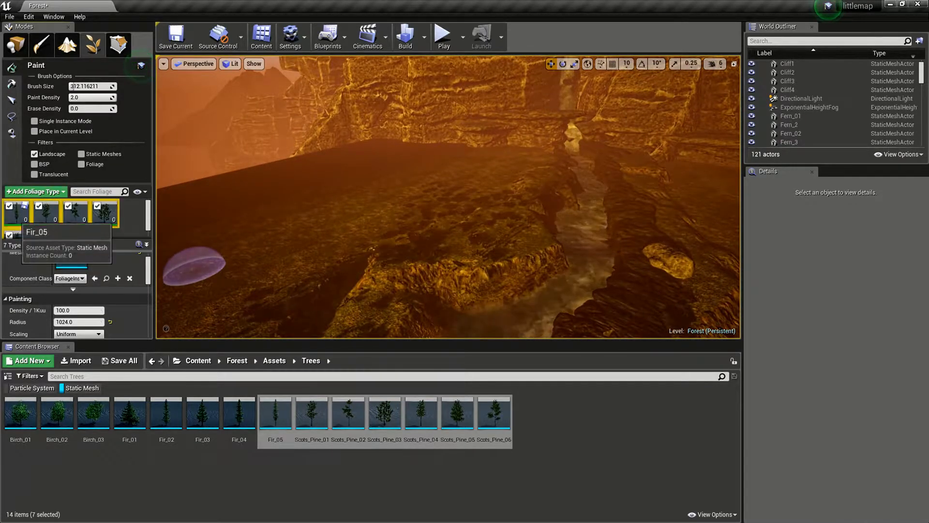
pyautogui.click(128, 222)
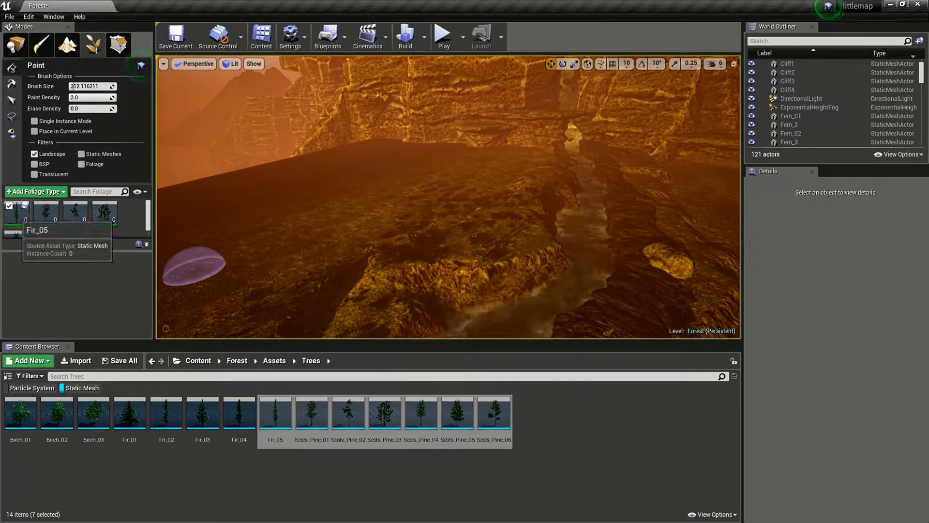
pyautogui.scroll(-2, 16, 217)
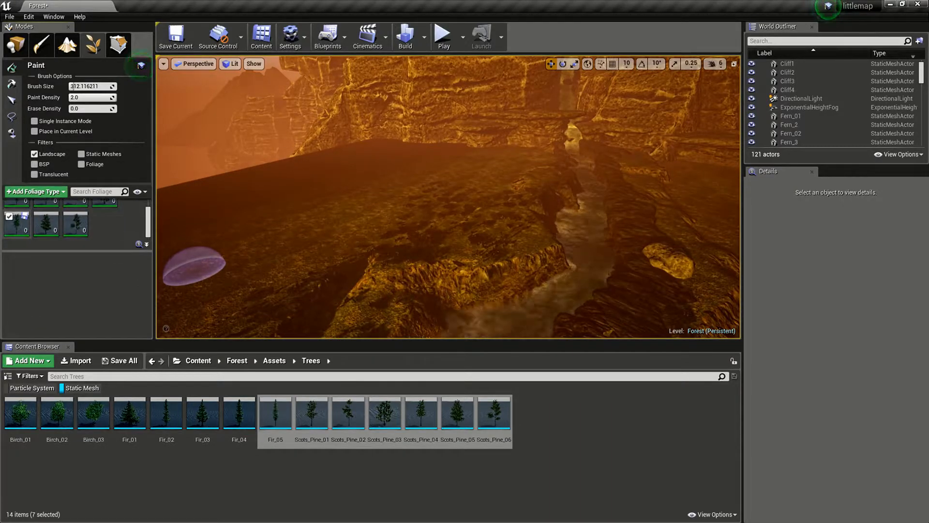
pyautogui.click(75, 223)
pyautogui.keyDown('shift'); pyautogui.click(12, 208); pyautogui.keyUp('shift')
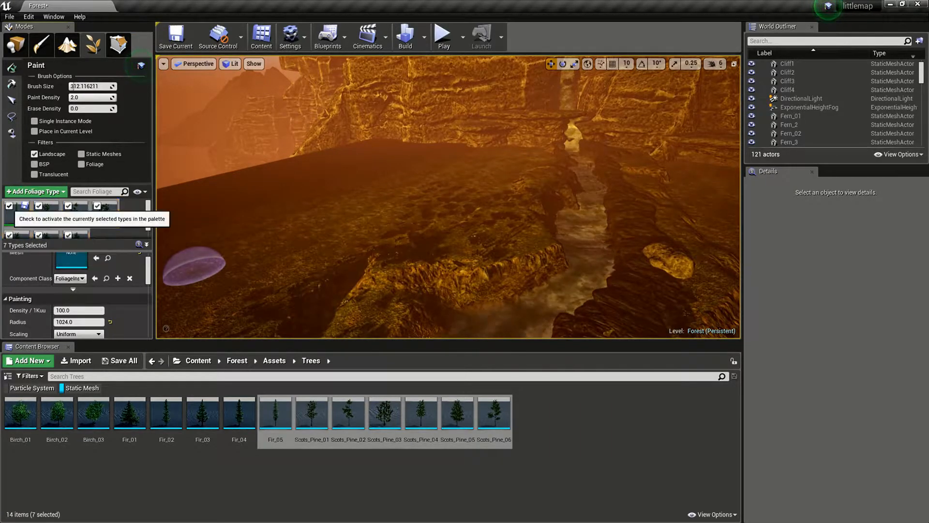
pyautogui.click(114, 233)
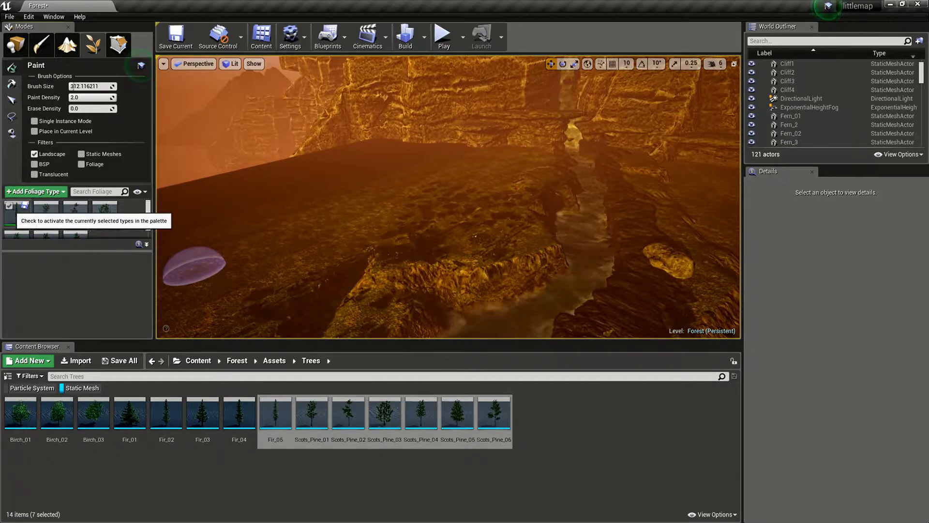
pyautogui.scroll(-2, 75, 218)
pyautogui.scroll(2, 44, 219)
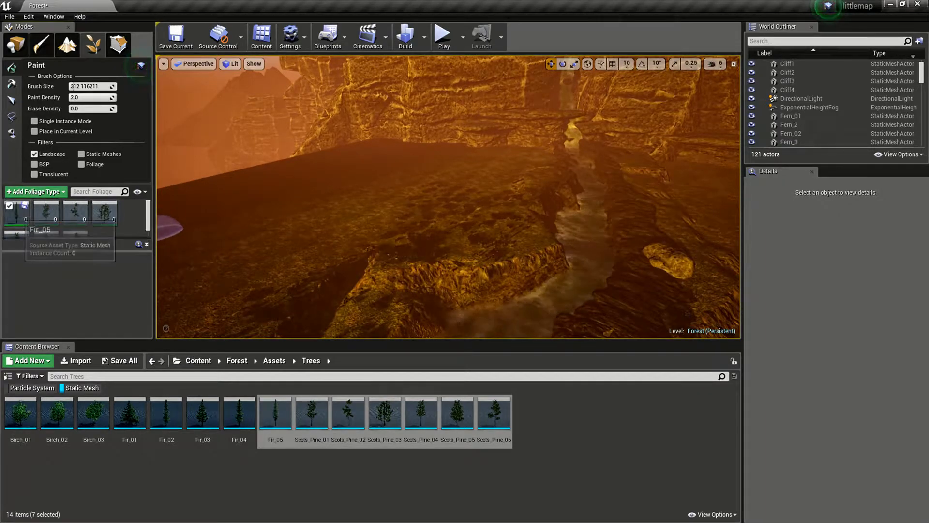
# Activate only Fir_05 and paint fir trees across the ground to the left of the stream
pyautogui.click(20, 217)
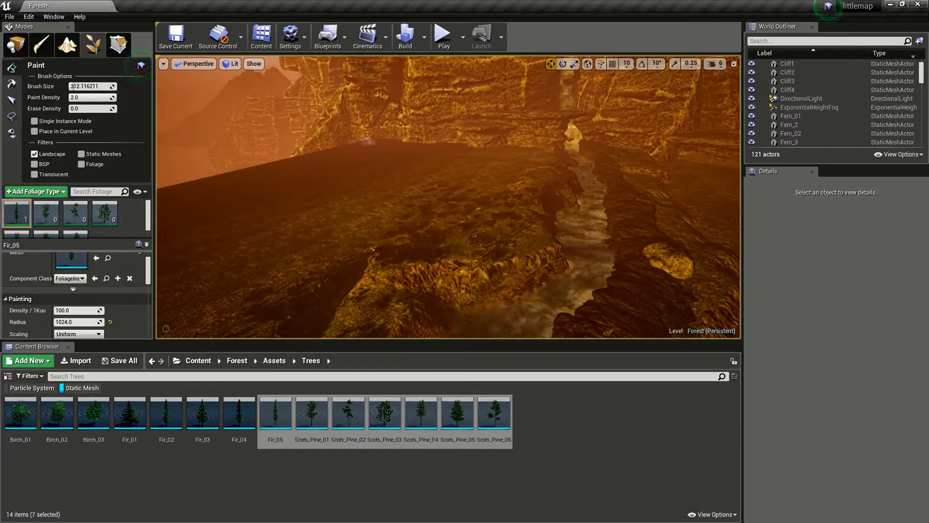
pyautogui.moveTo(390, 148); pyautogui.dragTo(331, 163)
pyautogui.moveTo(264, 184); pyautogui.dragTo(300, 189)
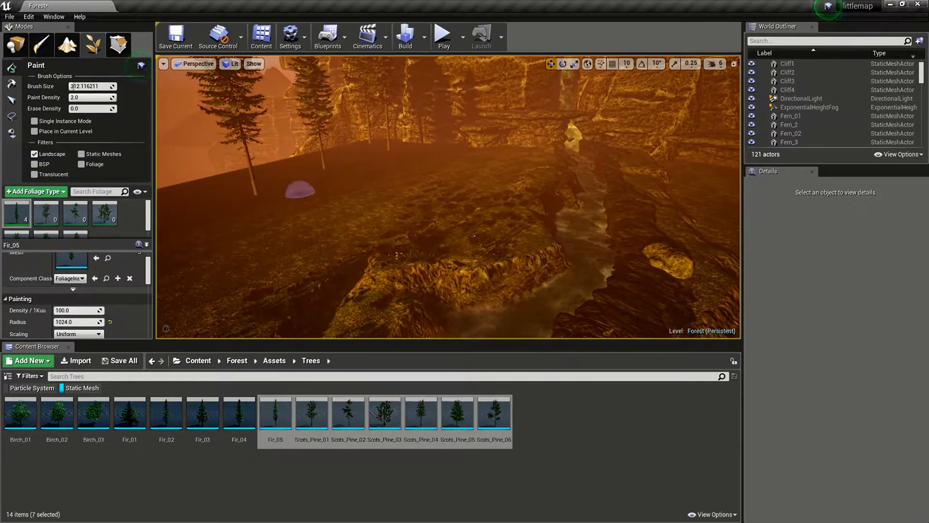
pyautogui.moveTo(497, 165); pyautogui.dragTo(238, 254)
pyautogui.moveTo(493, 189); pyautogui.dragTo(387, 182, button='right')
pyautogui.moveTo(426, 145)
pyautogui.mouseDown()
pyautogui.moveTo(404, 140)
pyautogui.moveTo(219, 184)
pyautogui.moveTo(269, 240)
pyautogui.moveTo(432, 171)
pyautogui.mouseUp()
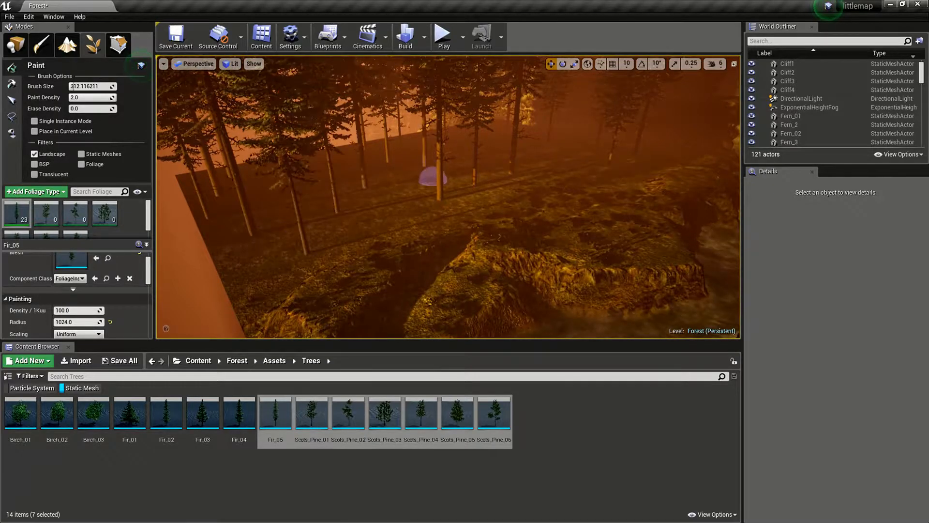
# Paint more Fir_05 trees over the ground to the right of the stream, leaving the waterfall view open
pyautogui.moveTo(535, 131); pyautogui.dragTo(685, 141, button='right')
pyautogui.moveTo(470, 176)
pyautogui.mouseDown()
pyautogui.moveTo(641, 237)
pyautogui.moveTo(498, 305)
pyautogui.moveTo(678, 274)
pyautogui.mouseUp()
pyautogui.moveTo(678, 274); pyautogui.dragTo(545, 270, button='right')
pyautogui.moveTo(595, 167)
pyautogui.mouseDown()
pyautogui.moveTo(566, 256)
pyautogui.moveTo(444, 228)
pyautogui.moveTo(451, 235)
pyautogui.mouseUp()
pyautogui.moveTo(485, 230)
pyautogui.mouseDown(button='right')
pyautogui.moveTo(435, 227)
pyautogui.moveTo(484, 218)
pyautogui.moveTo(470, 194)
pyautogui.moveTo(435, 174)
pyautogui.moveTo(433, 242)
pyautogui.moveTo(460, 242)
pyautogui.mouseUp(button='right')
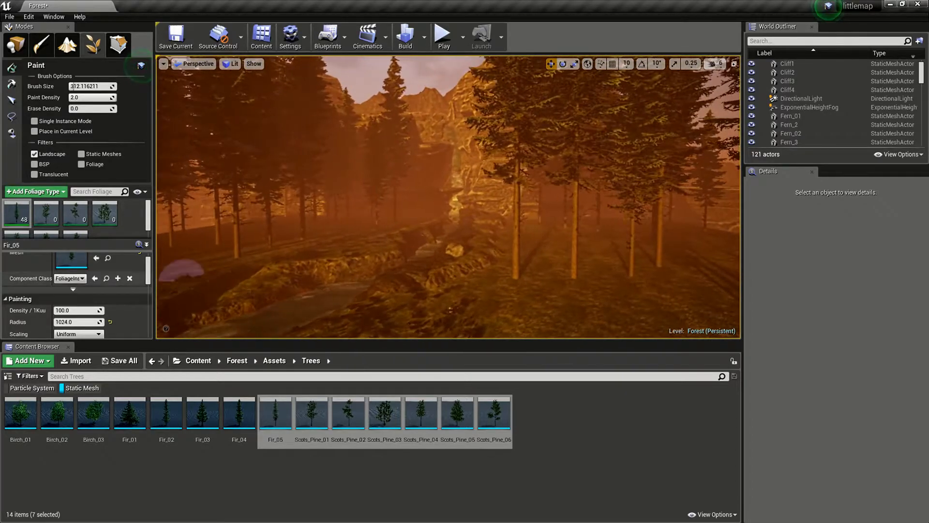
# Switch the painted type to Scots_Pine_05 and add pines between the firs to the left of the stream
pyautogui.scroll(-2, 72, 215)
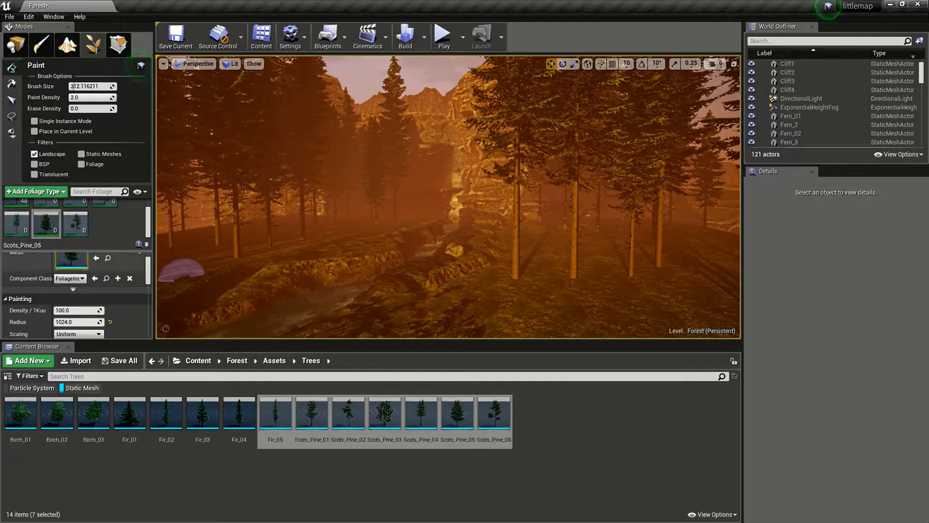
pyautogui.scroll(2, 73, 216)
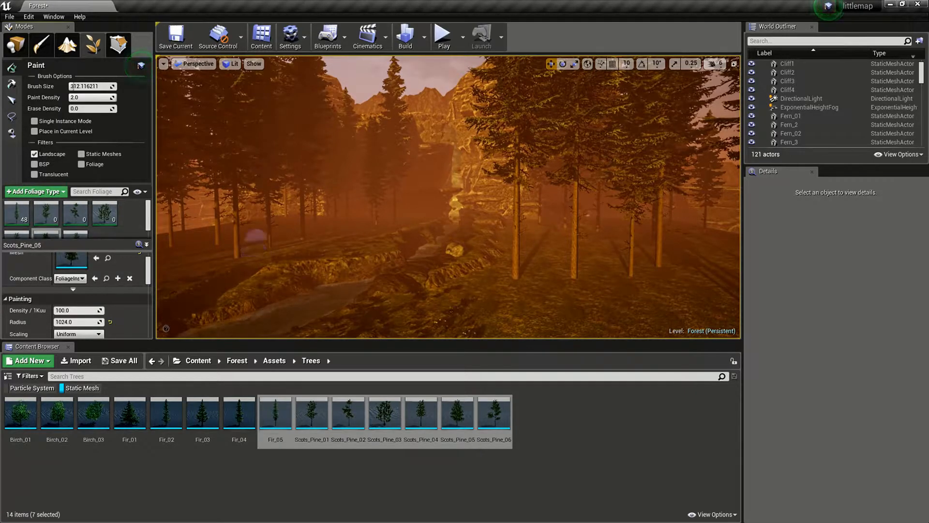
pyautogui.moveTo(448, 196); pyautogui.dragTo(401, 205, button='right')
pyautogui.moveTo(225, 227)
pyautogui.mouseDown()
pyautogui.moveTo(208, 249)
pyautogui.moveTo(403, 205)
pyautogui.mouseUp()
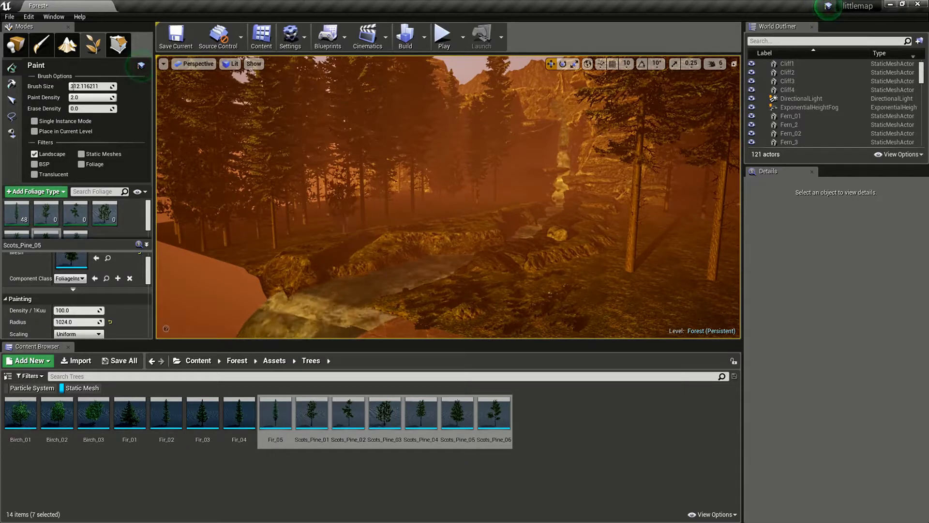
pyautogui.moveTo(446, 202); pyautogui.dragTo(500, 191, button='right')
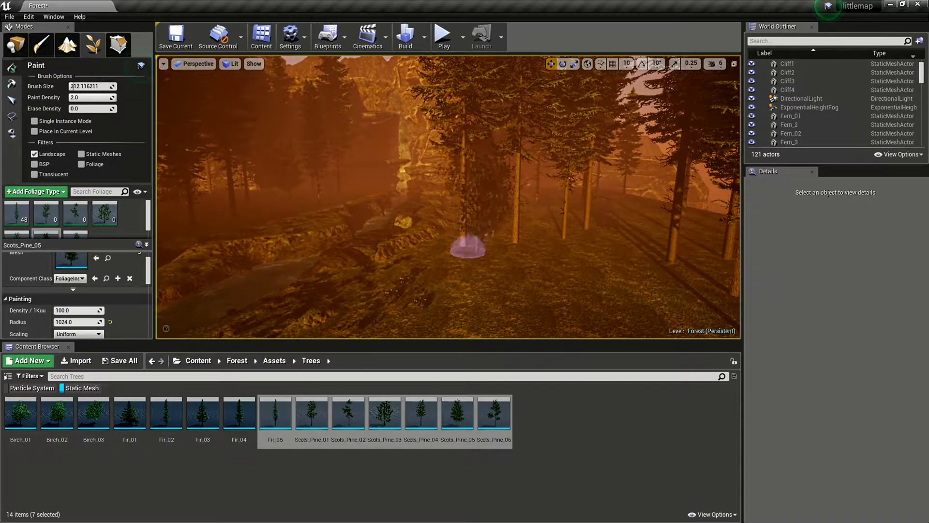
# Paint Scots_Pine_05 trees among the firs on the right bank and back toward the cliffs
pyautogui.moveTo(425, 300)
pyautogui.mouseDown()
pyautogui.moveTo(605, 294)
pyautogui.moveTo(629, 257)
pyautogui.mouseUp()
pyautogui.moveTo(638, 241); pyautogui.dragTo(645, 285, button='right')
pyautogui.moveTo(448, 207)
pyautogui.mouseDown(button='right')
pyautogui.moveTo(382, 211)
pyautogui.moveTo(419, 208)
pyautogui.mouseUp(button='right')
pyautogui.moveTo(398, 207)
pyautogui.mouseDown()
pyautogui.moveTo(435, 214)
pyautogui.moveTo(642, 169)
pyautogui.mouseUp()
pyautogui.moveTo(562, 173); pyautogui.dragTo(481, 149, button='right')
pyautogui.moveTo(432, 180); pyautogui.dragTo(375, 192)
pyautogui.moveTo(375, 192); pyautogui.dragTo(489, 180, button='right')
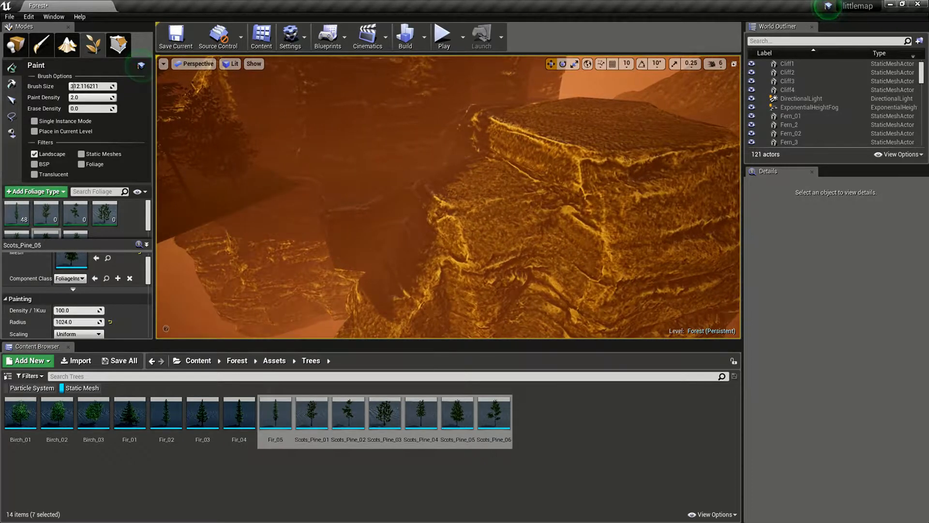
# Allow foliage painting on static meshes and paint Scots_Pine_05 trees on top of the rock cliffs
pyautogui.click(82, 154)
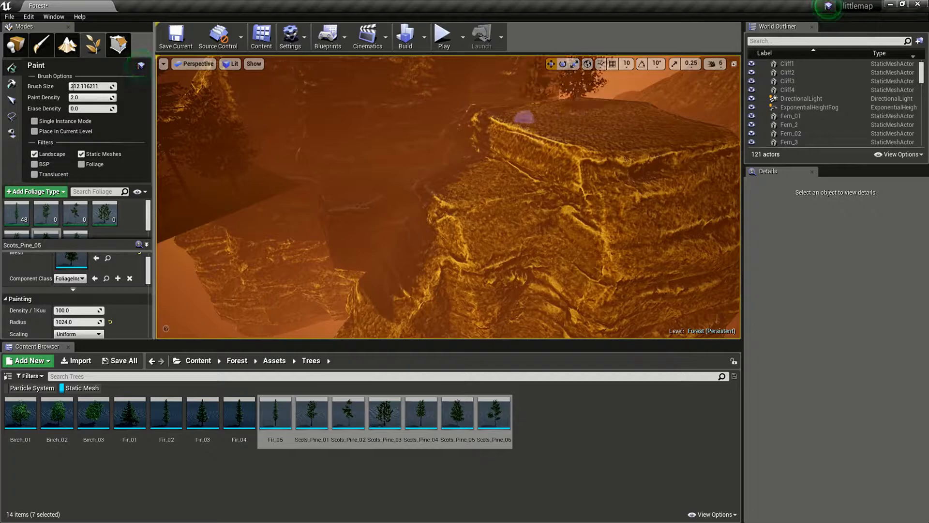
pyautogui.click(647, 130)
pyautogui.moveTo(589, 148); pyautogui.dragTo(348, 224, button='right')
pyautogui.click(269, 246)
pyautogui.moveTo(351, 257)
pyautogui.mouseDown(button='right')
pyautogui.moveTo(350, 248)
pyautogui.moveTo(162, 232)
pyautogui.moveTo(160, 276)
pyautogui.moveTo(177, 262)
pyautogui.moveTo(168, 254)
pyautogui.mouseUp(button='right')
pyautogui.moveTo(275, 254)
pyautogui.mouseDown(button='right')
pyautogui.moveTo(264, 257)
pyautogui.moveTo(275, 257)
pyautogui.mouseUp(button='right')
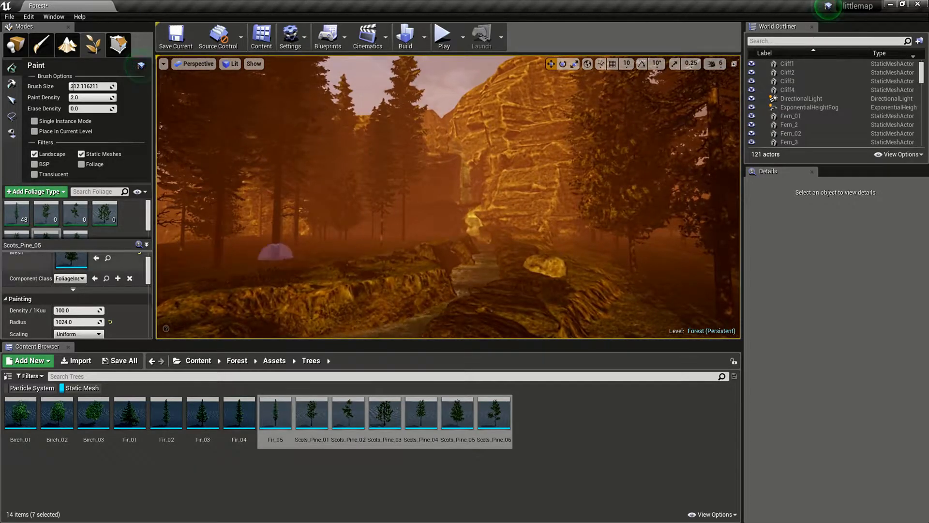
# Switch the painted foliage type to Scots_Pine_02 and scatter these pines among the existing trees along the stream
pyautogui.click(75, 215)
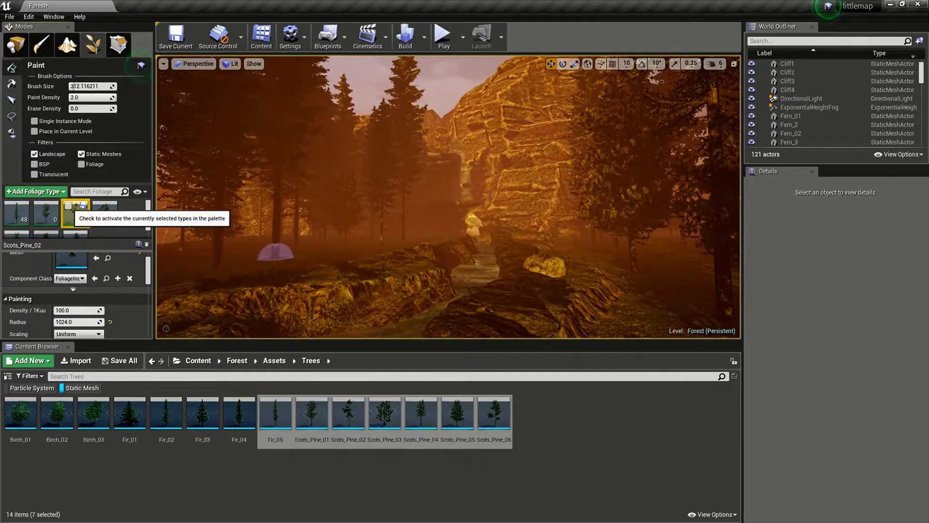
pyautogui.scroll(-1, 77, 225)
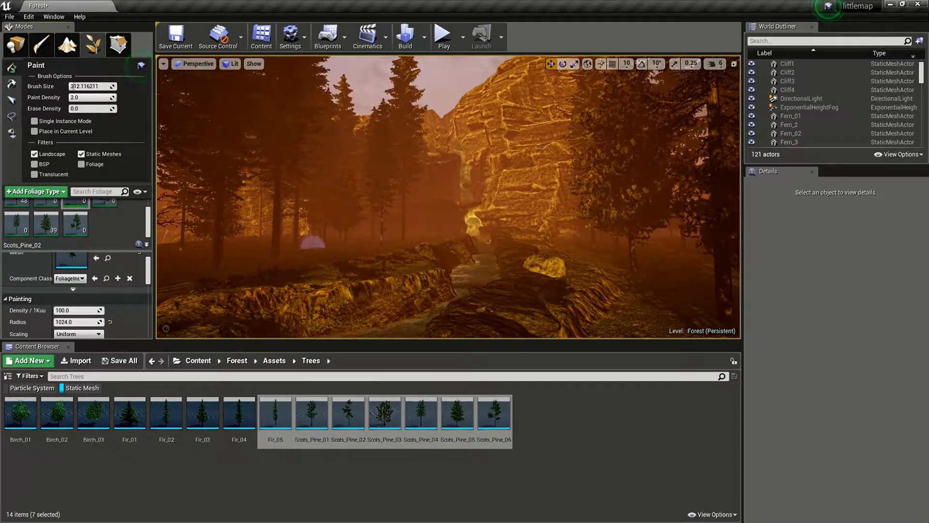
pyautogui.moveTo(286, 262); pyautogui.dragTo(276, 250, button='right')
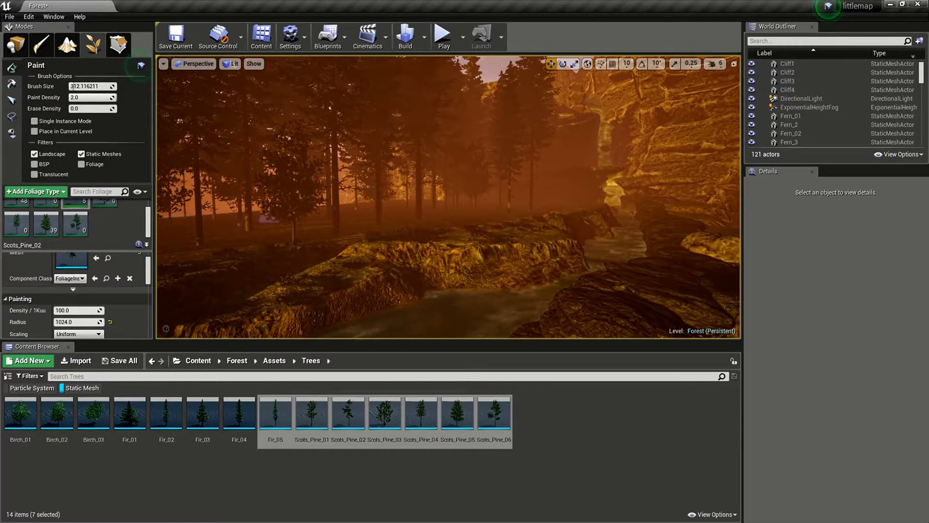
pyautogui.moveTo(407, 216)
pyautogui.mouseDown(button='right')
pyautogui.moveTo(480, 208)
pyautogui.moveTo(591, 233)
pyautogui.mouseUp(button='right')
pyautogui.moveTo(589, 244)
pyautogui.mouseDown()
pyautogui.moveTo(291, 322)
pyautogui.moveTo(246, 295)
pyautogui.mouseUp()
pyautogui.moveTo(246, 295); pyautogui.dragTo(188, 338, button='right')
pyautogui.moveTo(429, 259)
pyautogui.mouseDown()
pyautogui.moveTo(494, 294)
pyautogui.moveTo(472, 228)
pyautogui.moveTo(490, 181)
pyautogui.mouseUp()
pyautogui.moveTo(489, 181)
pyautogui.mouseDown(button='right')
pyautogui.moveTo(421, 167)
pyautogui.moveTo(398, 182)
pyautogui.moveTo(465, 186)
pyautogui.moveTo(532, 162)
pyautogui.moveTo(503, 145)
pyautogui.mouseUp(button='right')
pyautogui.press('w')
pyautogui.click(308, 237)
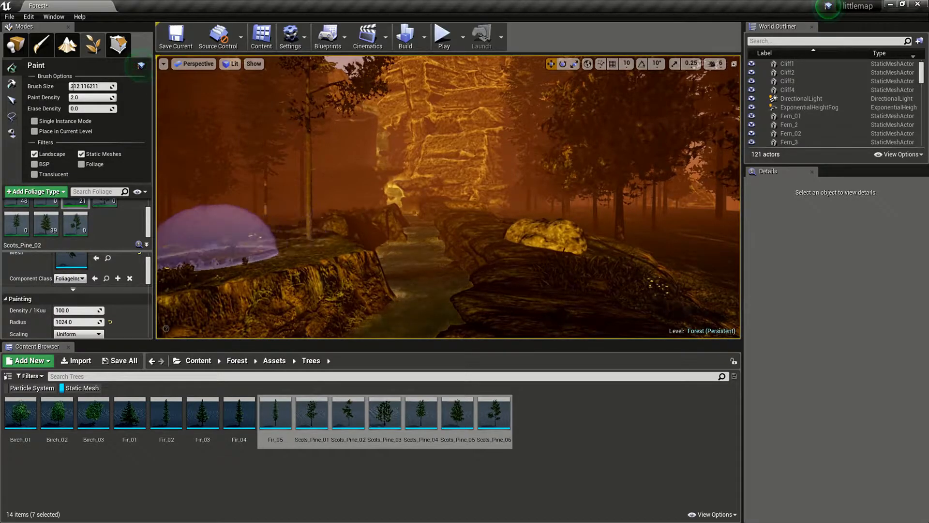
# Make Scots_Pine_03 the only active foliage type and paint a few of these pines along the stream banks
pyautogui.scroll(1, 97, 218)
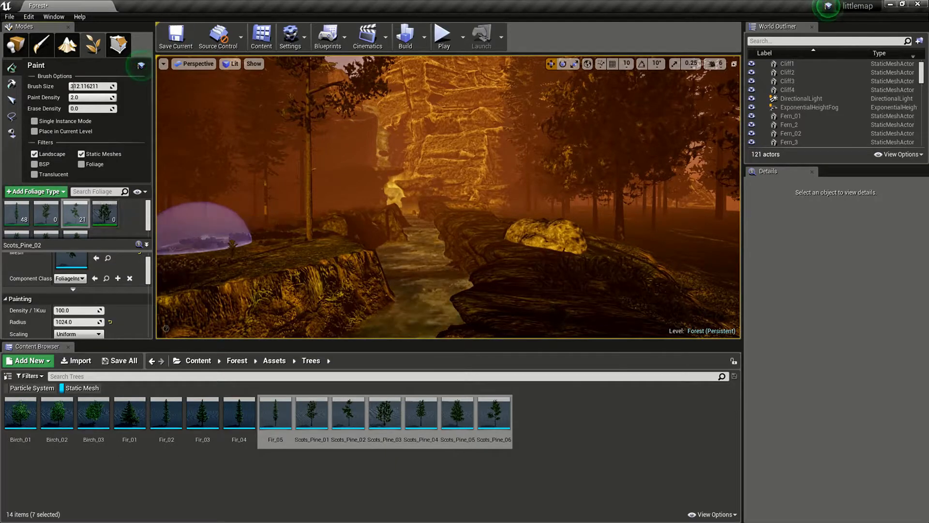
pyautogui.scroll(-1, 77, 217)
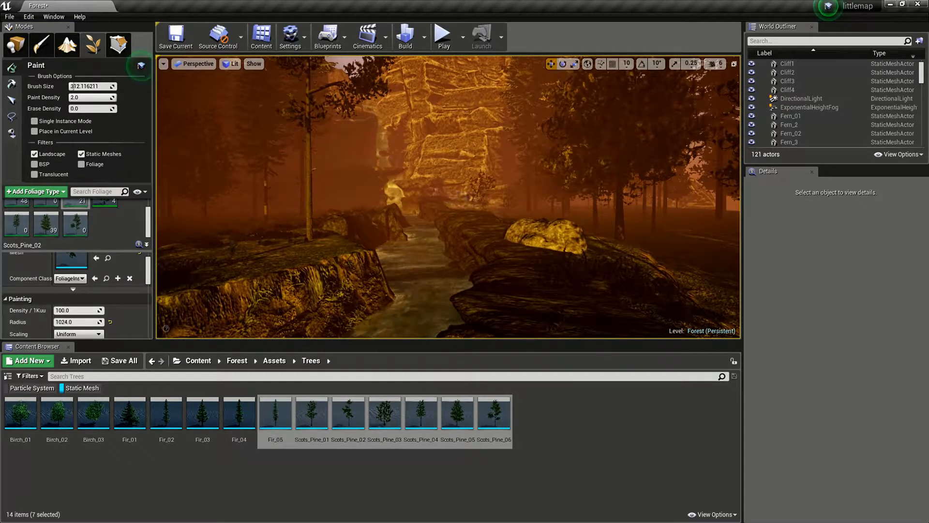
pyautogui.press('w')
pyautogui.moveTo(361, 173)
pyautogui.mouseDown(button='right')
pyautogui.moveTo(390, 139)
pyautogui.moveTo(413, 226)
pyautogui.moveTo(373, 198)
pyautogui.mouseUp(button='right')
pyautogui.moveTo(458, 230)
pyautogui.mouseDown(button='right')
pyautogui.moveTo(470, 230)
pyautogui.moveTo(493, 147)
pyautogui.mouseUp(button='right')
pyautogui.click(532, 174)
pyautogui.moveTo(532, 175)
pyautogui.mouseDown(button='right')
pyautogui.moveTo(600, 193)
pyautogui.moveTo(663, 196)
pyautogui.moveTo(726, 170)
pyautogui.moveTo(610, 184)
pyautogui.moveTo(677, 186)
pyautogui.moveTo(665, 189)
pyautogui.moveTo(682, 196)
pyautogui.mouseUp(button='right')
pyautogui.press('w')
pyautogui.moveTo(533, 196); pyautogui.dragTo(536, 172, button='right')
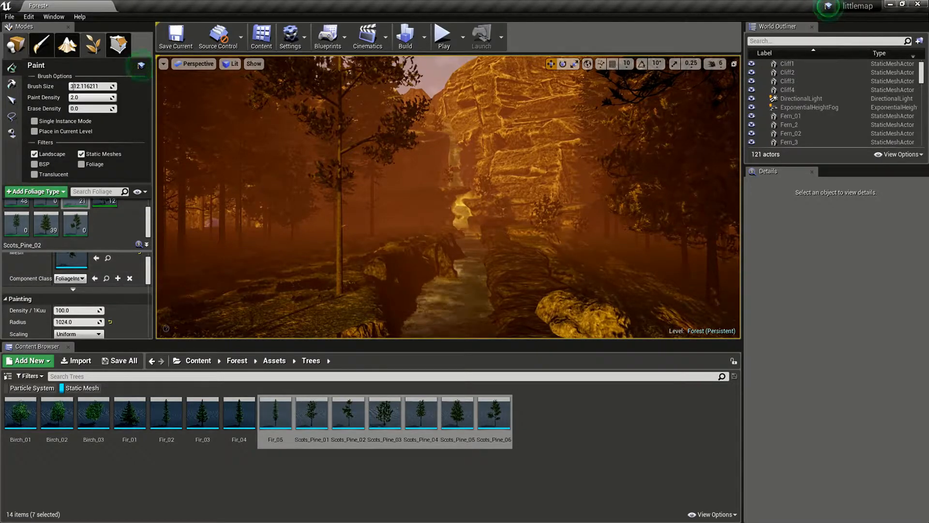
# Adjust the Planar_Foliage_Generation value in the landscape's material instance, save it, and deselect the landscape
pyautogui.hotkey('shift', '1')
pyautogui.click(300, 295)
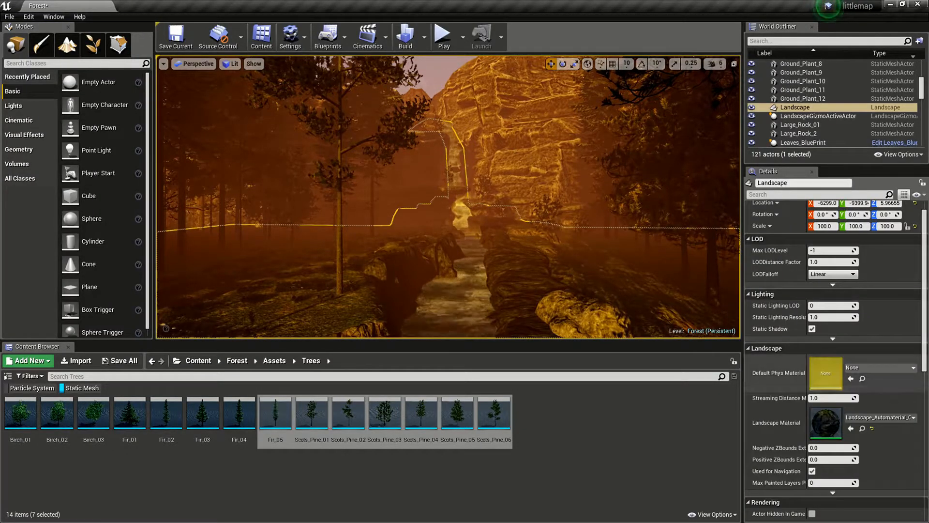
pyautogui.doubleClick(826, 423)
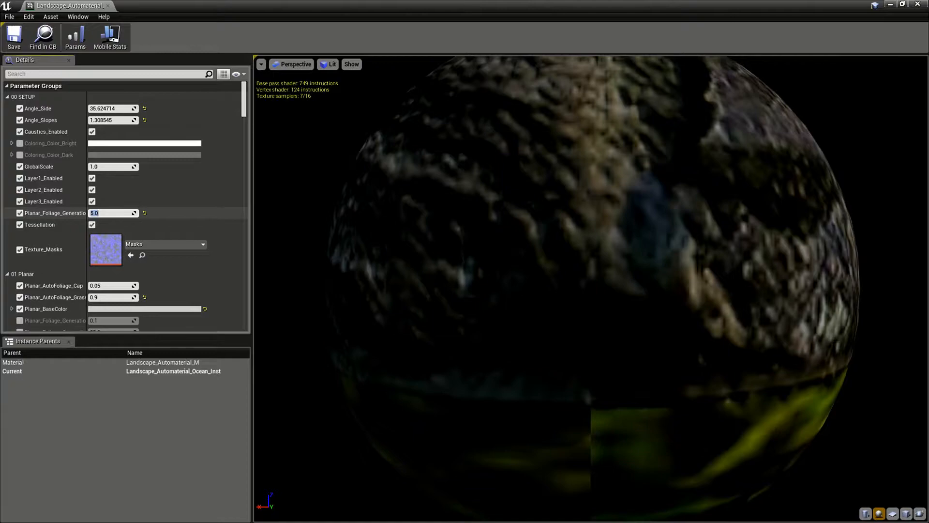
pyautogui.click(14, 36)
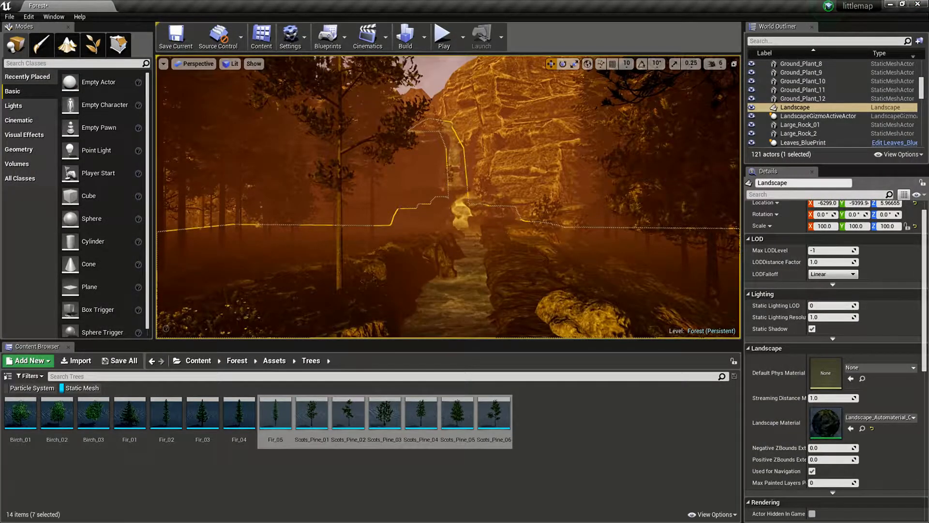
pyautogui.moveTo(448, 197); pyautogui.dragTo(498, 227, button='right')
pyautogui.press('Escape')
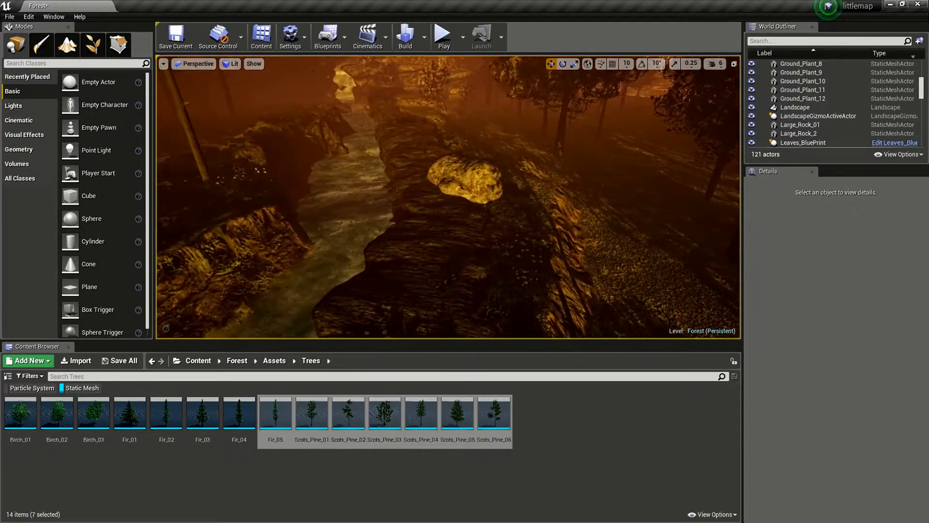
# Remove the Static Mesh filter from the asset view and open the Ground_Plants folder under Forest/Assets
pyautogui.moveTo(448, 197); pyautogui.dragTo(513, 199, button='right')
pyautogui.moveTo(448, 197); pyautogui.dragTo(486, 179, button='right')
pyautogui.press('w')
pyautogui.press('w')
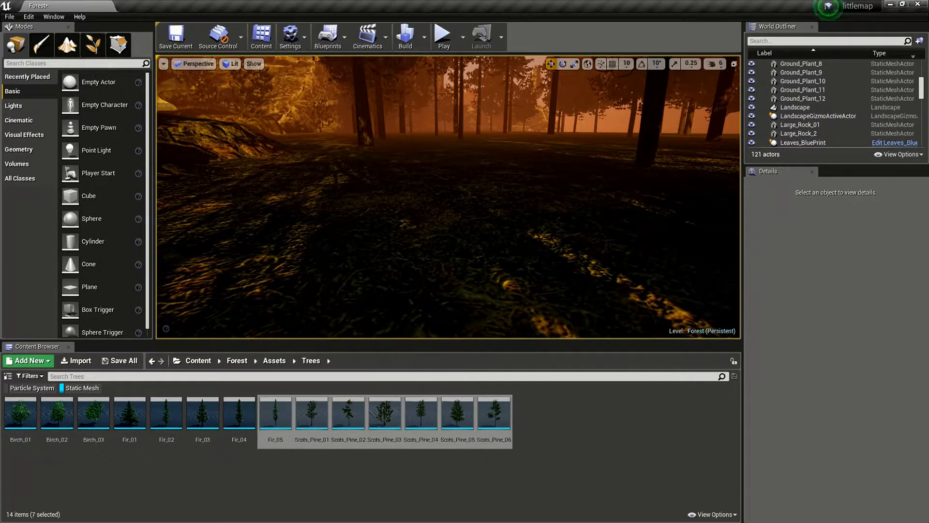
pyautogui.click(275, 360)
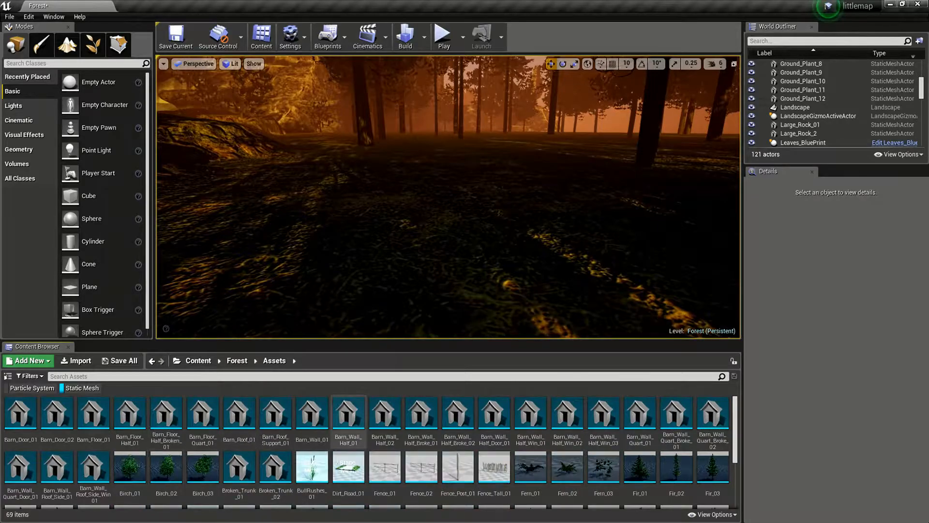
pyautogui.click(81, 388)
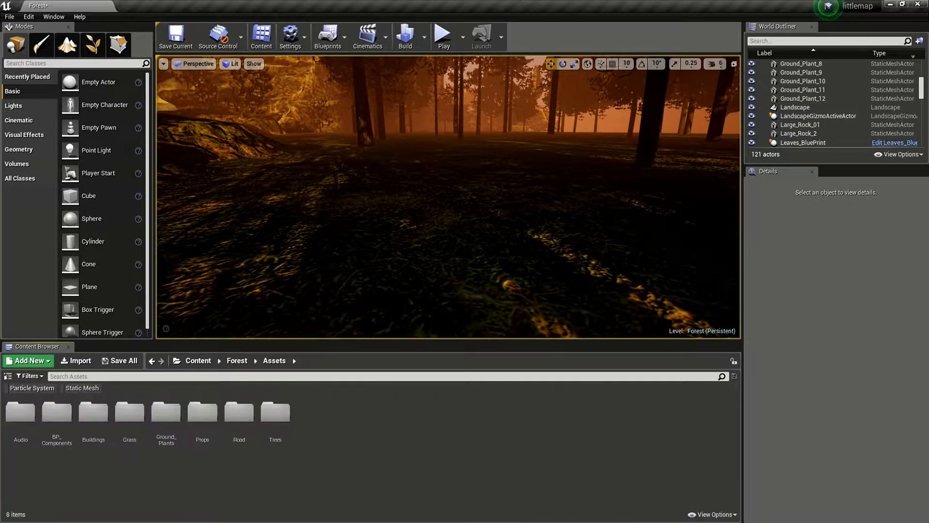
pyautogui.doubleClick(166, 412)
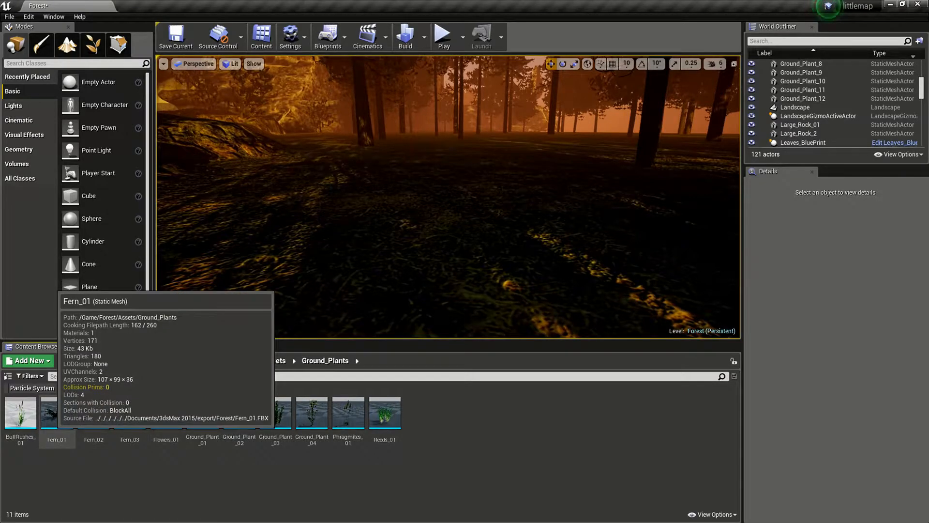
# Add all eleven ground plant meshes, from BullRushes_01 to Reeds_01, to the foliage painting palette
pyautogui.click(20, 412)
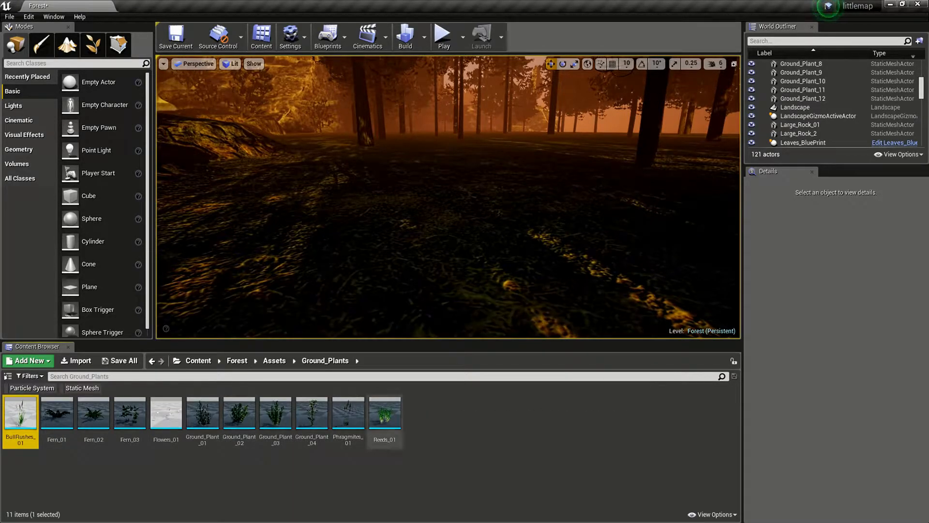
pyautogui.keyDown('shift'); pyautogui.click(384, 413); pyautogui.keyUp('shift')
pyautogui.click(93, 44)
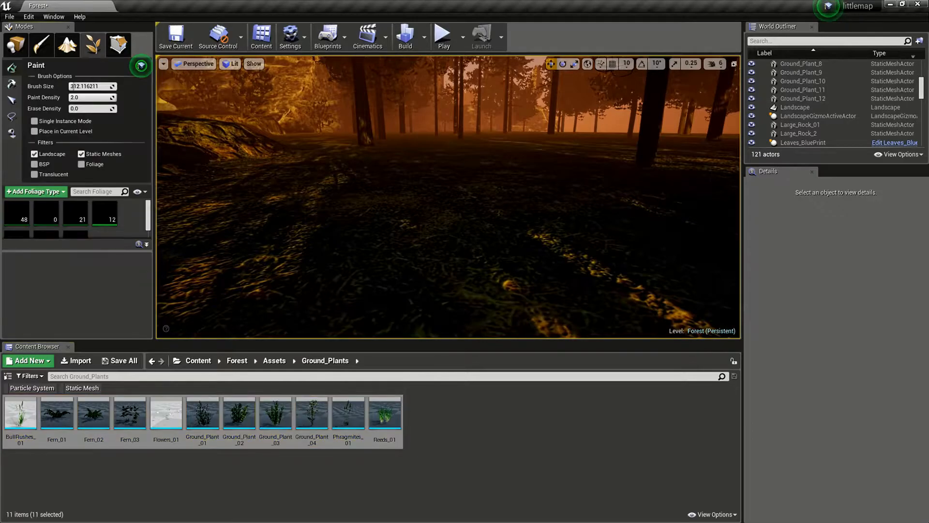
pyautogui.moveTo(239, 413); pyautogui.dragTo(147, 246)
pyautogui.moveTo(455, 213)
pyautogui.mouseDown(button='right')
pyautogui.moveTo(438, 150)
pyautogui.moveTo(442, 242)
pyautogui.moveTo(324, 213)
pyautogui.moveTo(334, 213)
pyautogui.mouseUp(button='right')
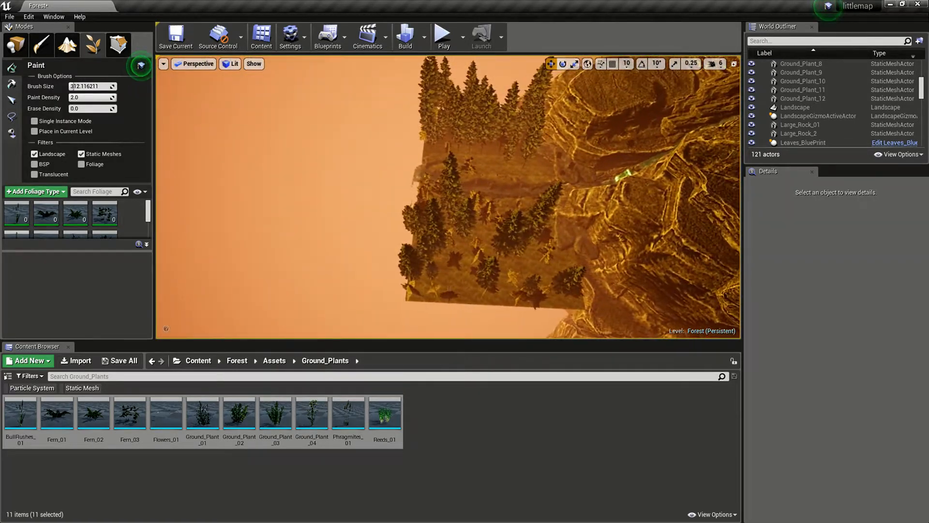
pyautogui.click(254, 63)
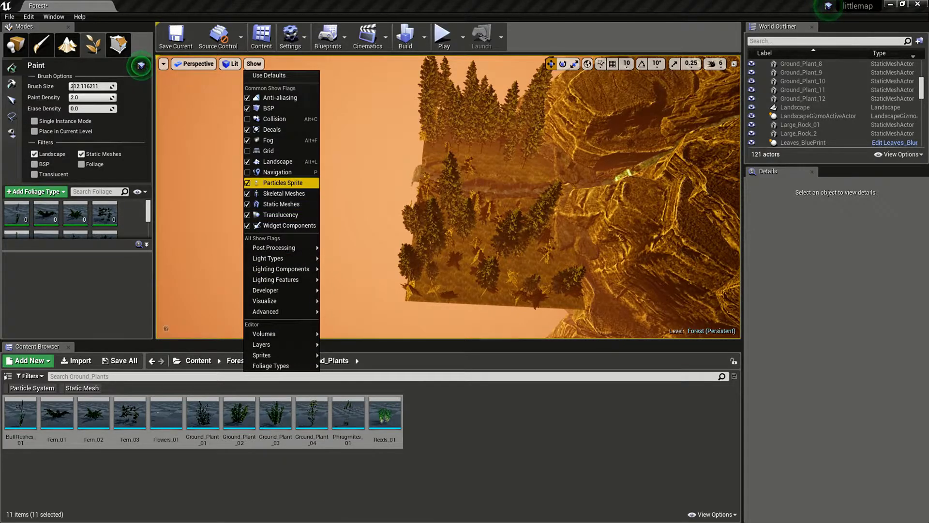
pyautogui.click(282, 203)
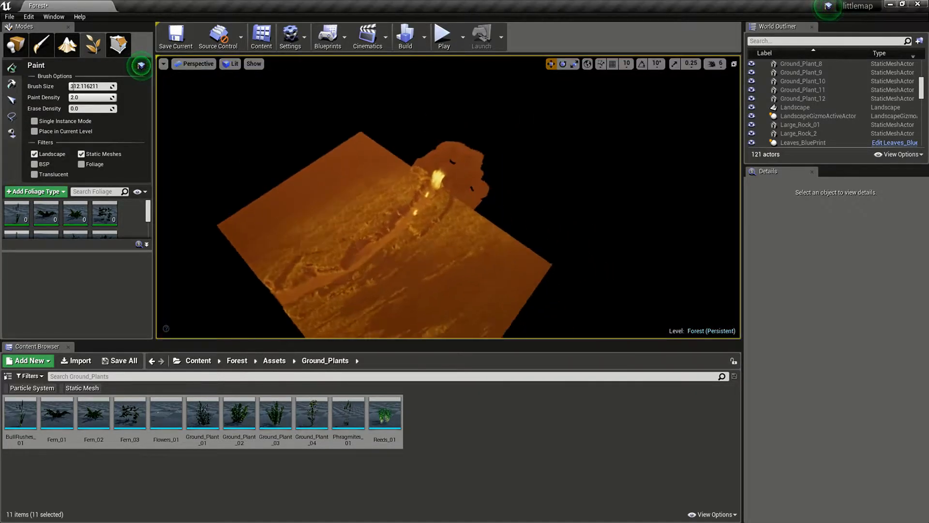
pyautogui.moveTo(448, 196); pyautogui.dragTo(399, 203, button='right')
pyautogui.press('a')
pyautogui.press('a')
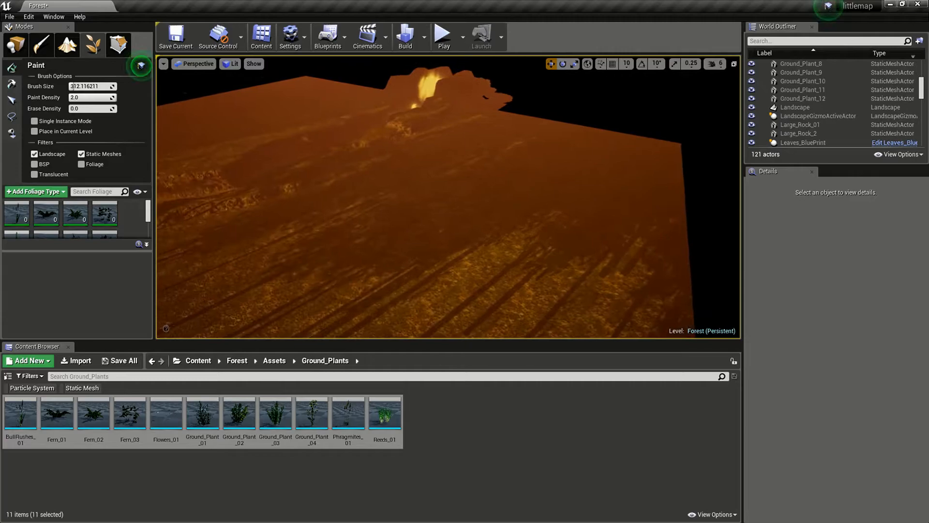
pyautogui.click(254, 63)
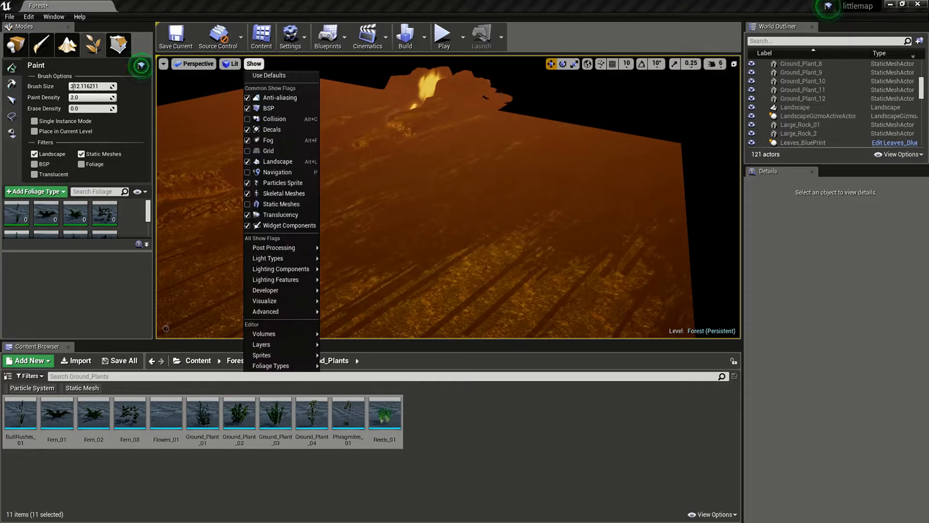
pyautogui.click(231, 64)
pyautogui.moveTo(266, 158)
pyautogui.click(253, 64)
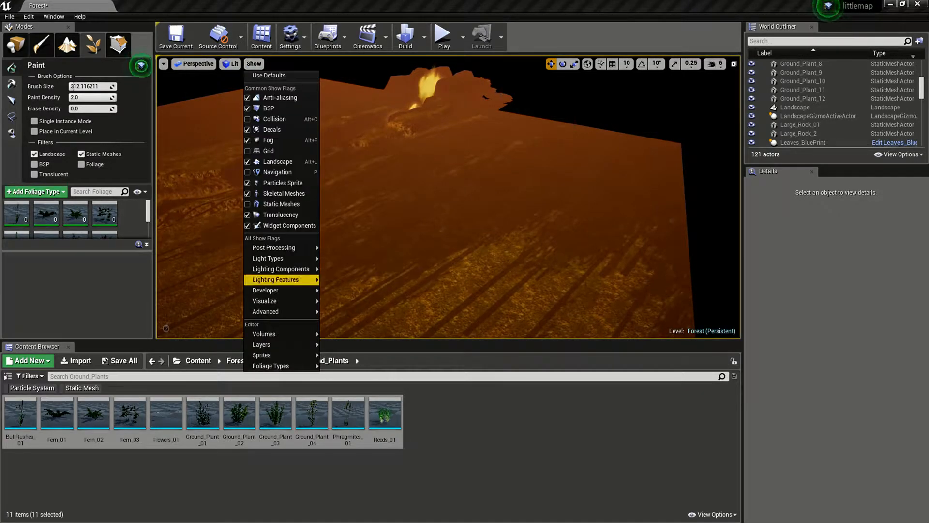
pyautogui.click(282, 204)
# Exclude static meshes from foliage painting and paint the ground plants across the forest floor to the right of the stream
pyautogui.moveTo(410, 211)
pyautogui.mouseDown(button='right')
pyautogui.moveTo(556, 215)
pyautogui.moveTo(624, 194)
pyautogui.moveTo(702, 205)
pyautogui.mouseUp(button='right')
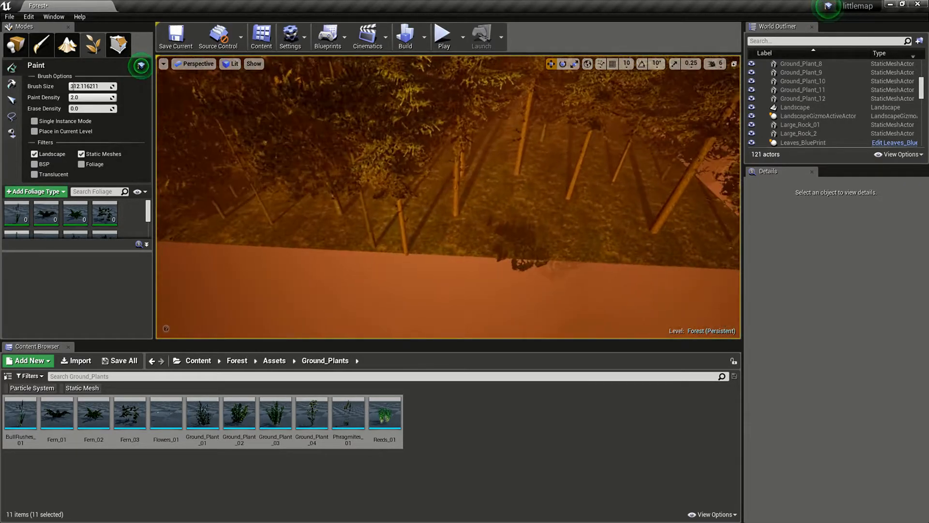
pyautogui.click(81, 154)
pyautogui.moveTo(305, 162)
pyautogui.mouseDown()
pyautogui.moveTo(556, 239)
pyautogui.moveTo(508, 161)
pyautogui.moveTo(535, 138)
pyautogui.mouseUp()
pyautogui.moveTo(347, 206)
pyautogui.mouseDown(button='right')
pyautogui.moveTo(310, 208)
pyautogui.moveTo(436, 206)
pyautogui.moveTo(489, 217)
pyautogui.mouseUp(button='right')
pyautogui.moveTo(397, 206)
pyautogui.mouseDown()
pyautogui.moveTo(387, 167)
pyautogui.moveTo(416, 218)
pyautogui.moveTo(504, 242)
pyautogui.moveTo(556, 220)
pyautogui.moveTo(349, 184)
pyautogui.mouseUp()
pyautogui.moveTo(276, 299); pyautogui.dragTo(264, 271)
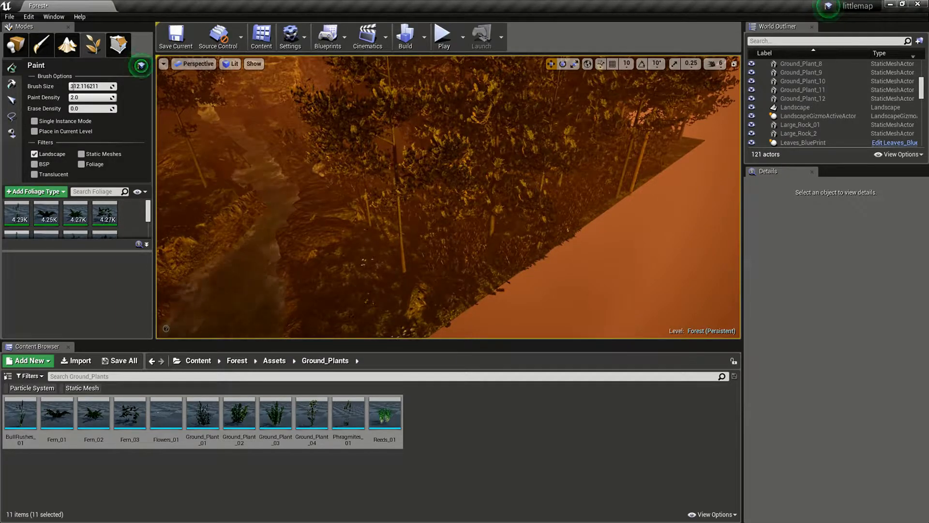
# Paint the ground plants over the forest floor and bank to the left of the stream
pyautogui.moveTo(355, 203); pyautogui.dragTo(218, 201, button='right')
pyautogui.moveTo(355, 203); pyautogui.dragTo(267, 221)
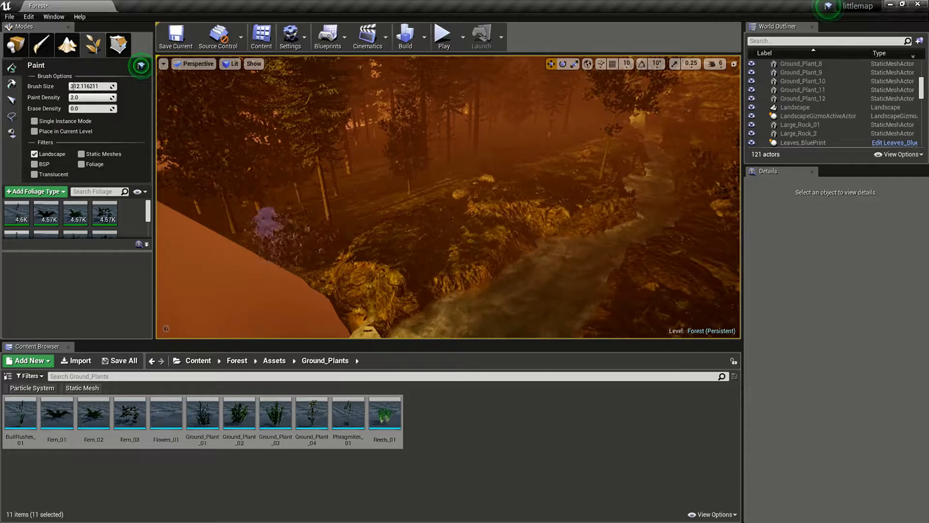
pyautogui.moveTo(346, 230); pyautogui.dragTo(192, 209)
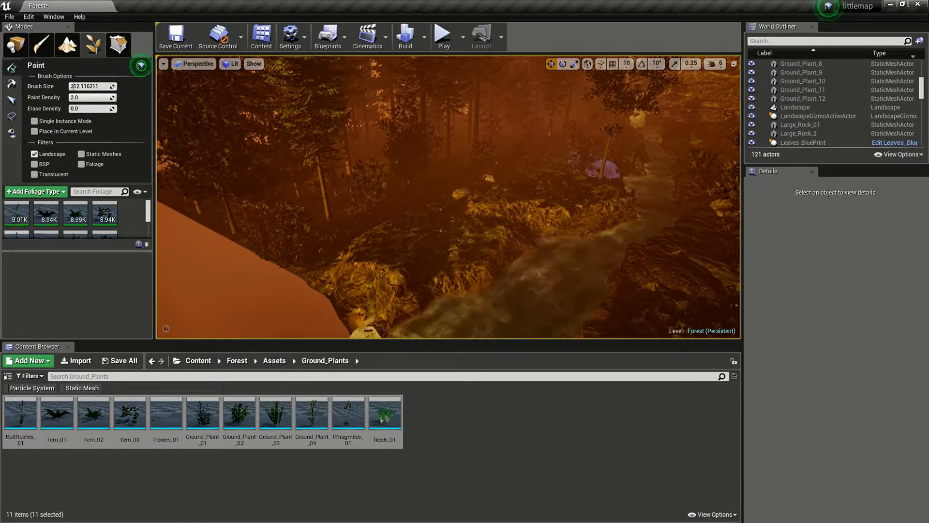
pyautogui.moveTo(459, 222)
pyautogui.mouseDown()
pyautogui.moveTo(400, 265)
pyautogui.moveTo(452, 222)
pyautogui.moveTo(396, 248)
pyautogui.moveTo(382, 225)
pyautogui.moveTo(526, 172)
pyautogui.mouseUp()
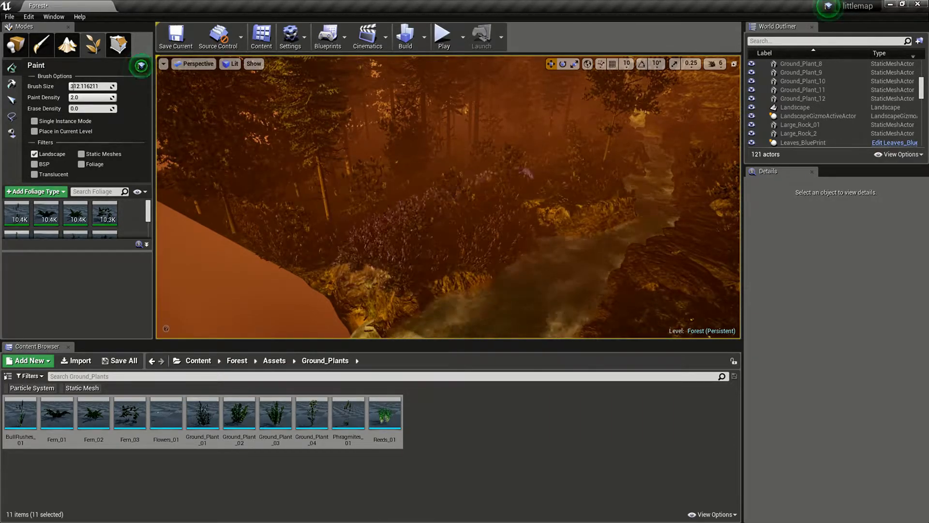
# Fill in more ground plants along the right bank, close to the water's edge
pyautogui.moveTo(524, 195)
pyautogui.mouseDown(button='right')
pyautogui.moveTo(644, 218)
pyautogui.moveTo(653, 194)
pyautogui.mouseUp(button='right')
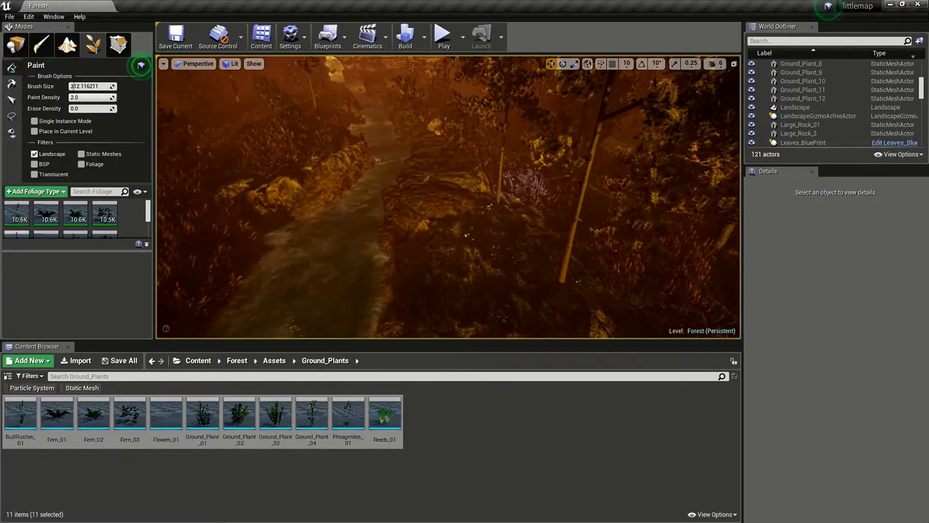
pyautogui.moveTo(527, 190); pyautogui.dragTo(492, 135, button='right')
pyautogui.moveTo(506, 186)
pyautogui.mouseDown()
pyautogui.moveTo(481, 158)
pyautogui.moveTo(522, 237)
pyautogui.moveTo(590, 213)
pyautogui.moveTo(455, 251)
pyautogui.moveTo(452, 264)
pyautogui.mouseUp()
pyautogui.moveTo(452, 263)
pyautogui.mouseDown(button='right')
pyautogui.moveTo(464, 251)
pyautogui.moveTo(457, 249)
pyautogui.mouseUp(button='right')
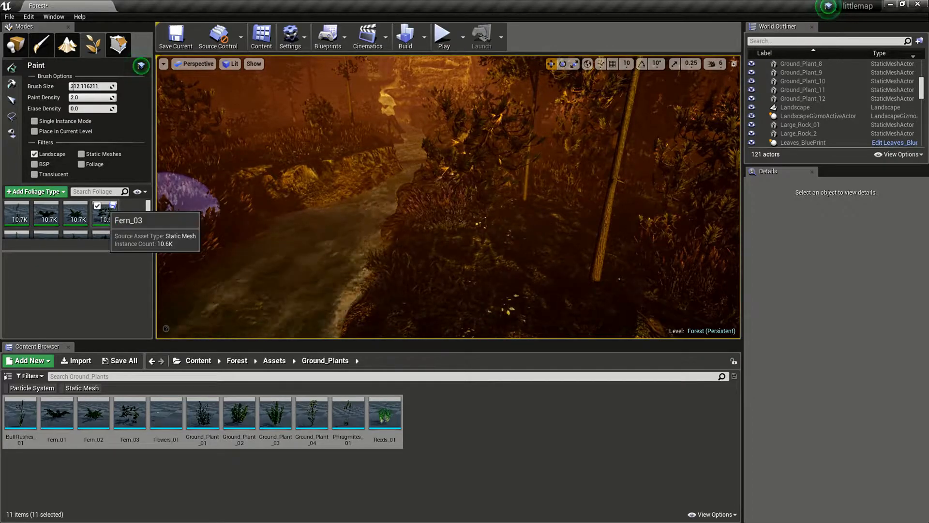
# Remove the Scots_Pine_03 foliage type and all its painted instances from the foliage palette
pyautogui.scroll(-2, 91, 215)
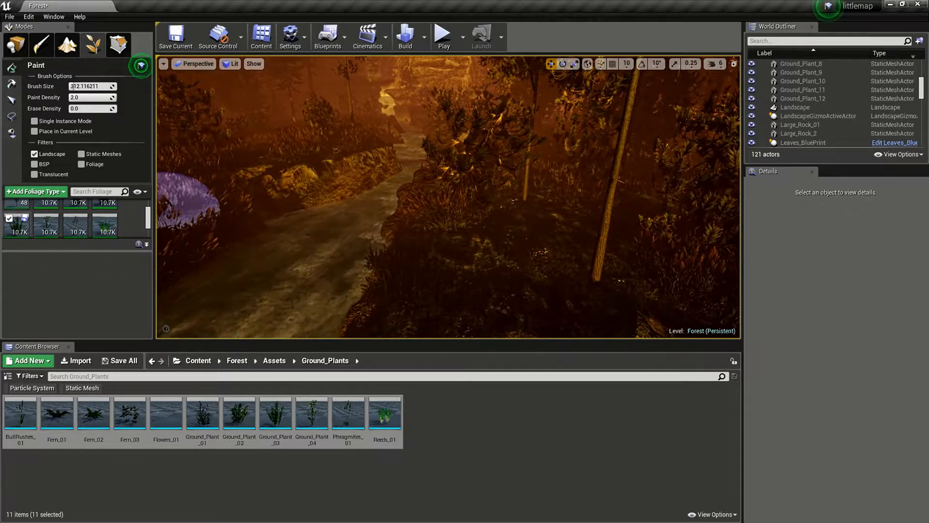
pyautogui.scroll(-2, 104, 223)
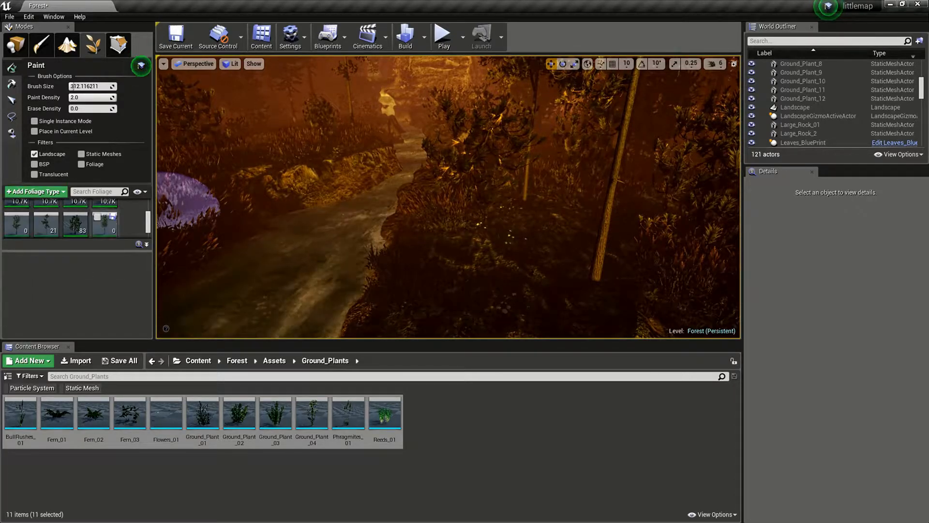
pyautogui.click(69, 216)
pyautogui.click(75, 223)
pyautogui.press('Delete')
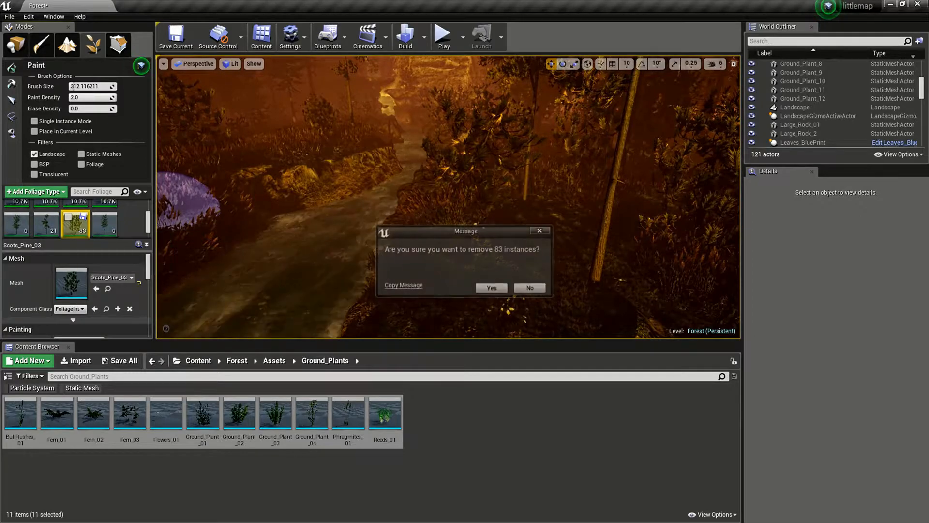
pyautogui.click(491, 288)
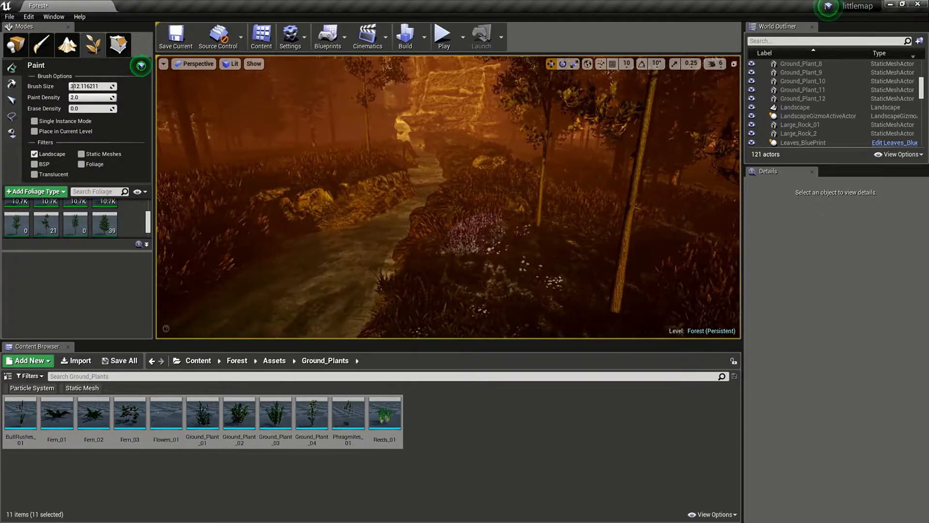
# Paint more ground plants over the open patch on the forest floor to the right of the stream
pyautogui.moveTo(495, 199); pyautogui.dragTo(513, 167)
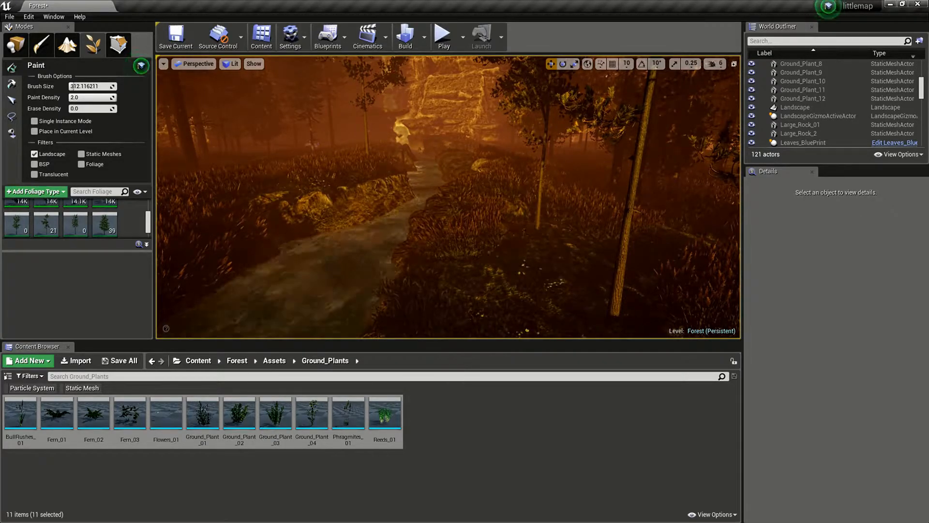
pyautogui.moveTo(401, 183)
pyautogui.mouseDown(button='right')
pyautogui.moveTo(379, 86)
pyautogui.moveTo(390, 76)
pyautogui.mouseUp(button='right')
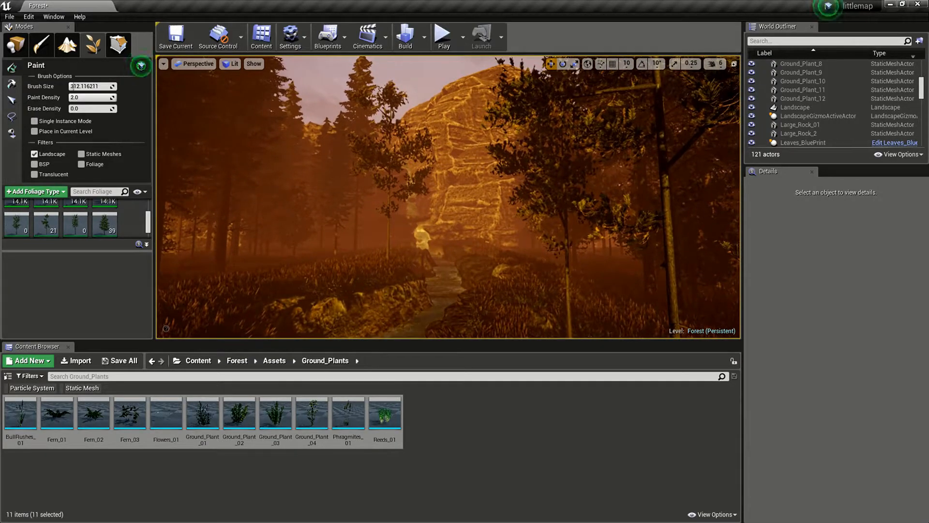
# Switch from foliage painting to placement mode and move the directional light along X towards the forest, to about -10576
pyautogui.scroll(6, 822, 98)
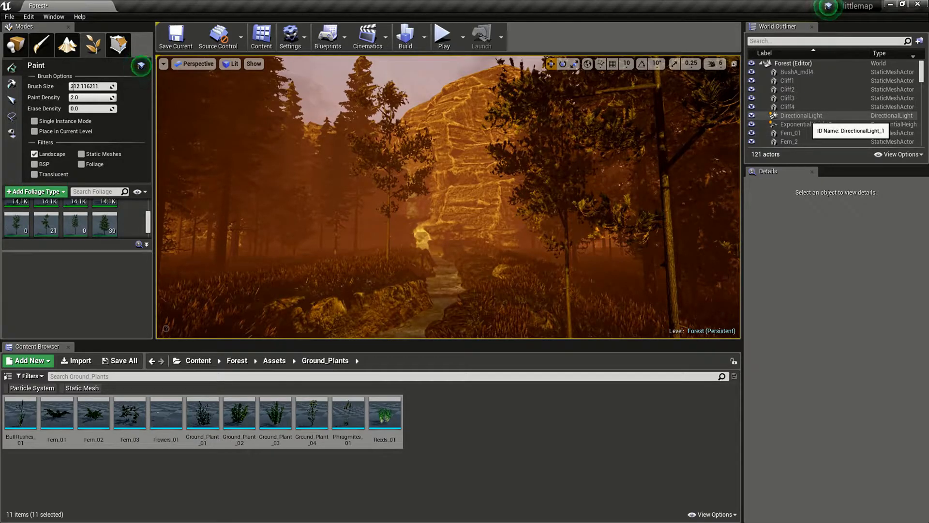
pyautogui.click(16, 45)
pyautogui.moveTo(368, 160); pyautogui.dragTo(784, 194, button='right')
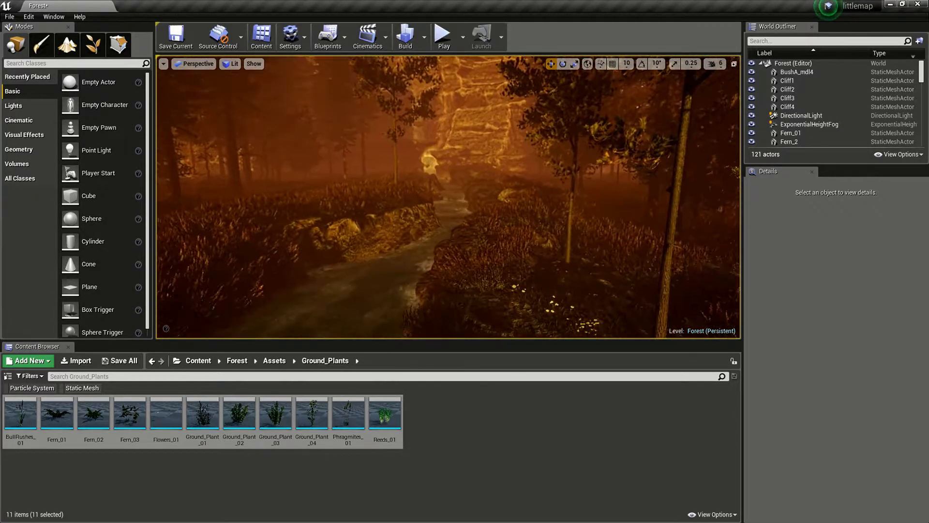
pyautogui.moveTo(448, 196)
pyautogui.mouseDown(button='right')
pyautogui.moveTo(435, 171)
pyautogui.moveTo(358, 194)
pyautogui.moveTo(455, 186)
pyautogui.moveTo(648, 218)
pyautogui.moveTo(431, 193)
pyautogui.moveTo(600, 198)
pyautogui.moveTo(677, 218)
pyautogui.moveTo(494, 188)
pyautogui.moveTo(378, 189)
pyautogui.moveTo(387, 291)
pyautogui.moveTo(372, 310)
pyautogui.moveTo(443, 184)
pyautogui.moveTo(436, 82)
pyautogui.moveTo(448, 198)
pyautogui.mouseUp(button='right')
pyautogui.click(801, 115)
pyautogui.press('s')
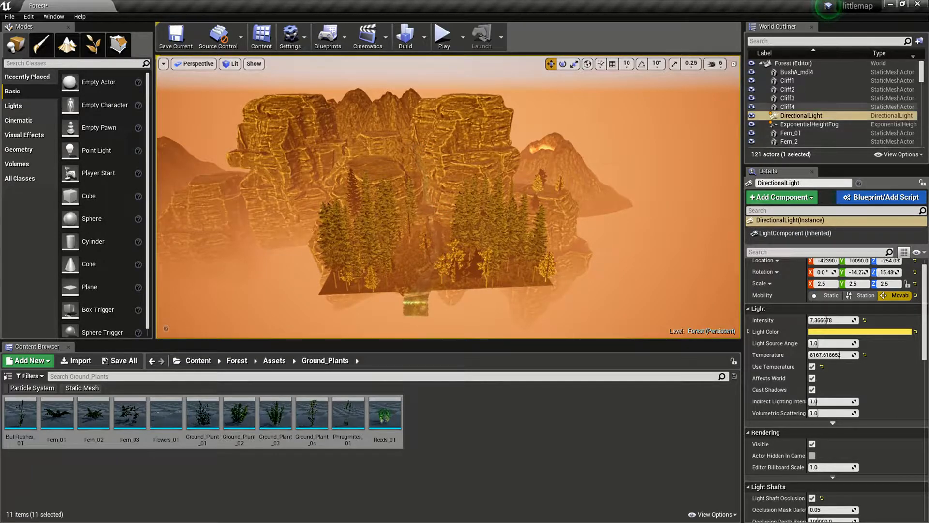
pyautogui.moveTo(448, 197)
pyautogui.mouseDown(button='right')
pyautogui.moveTo(402, 228)
pyautogui.moveTo(438, 203)
pyautogui.mouseUp(button='right')
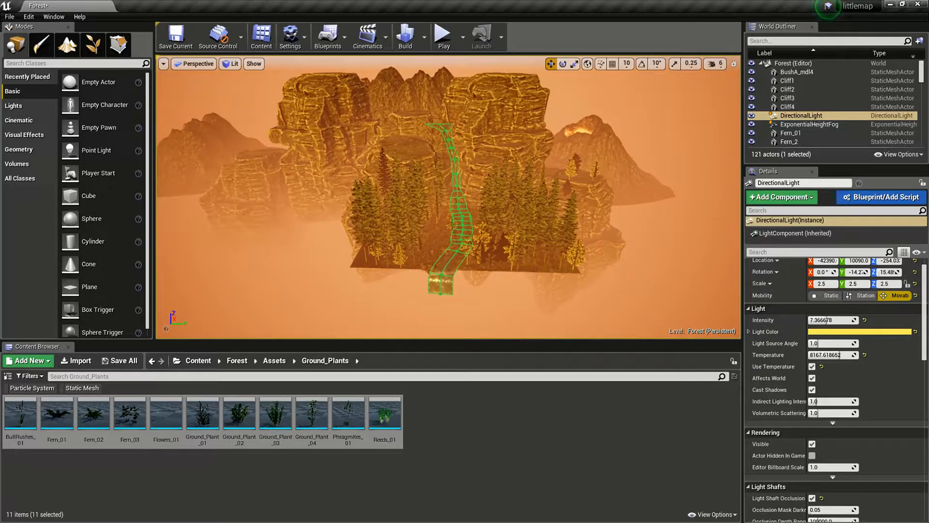
pyautogui.click(692, 223)
pyautogui.click(889, 308)
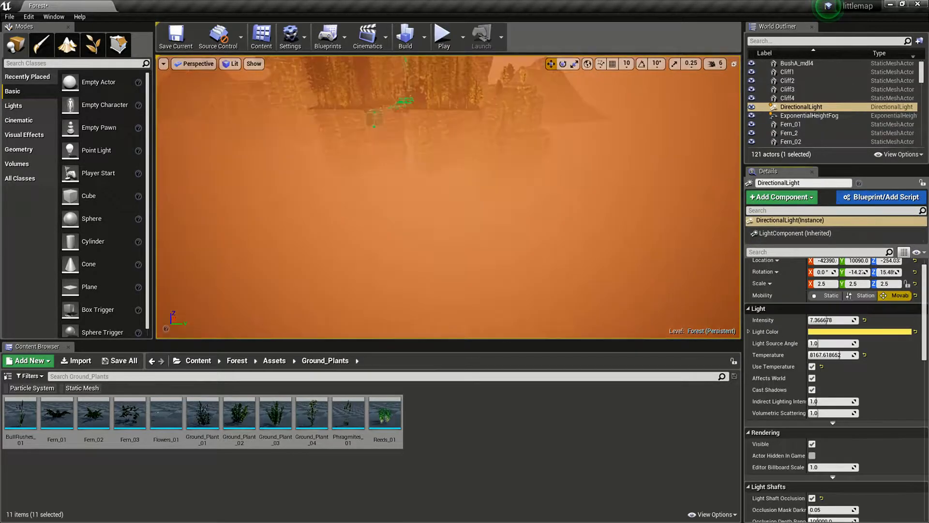
pyautogui.moveTo(629, 242); pyautogui.dragTo(515, 196, button='right')
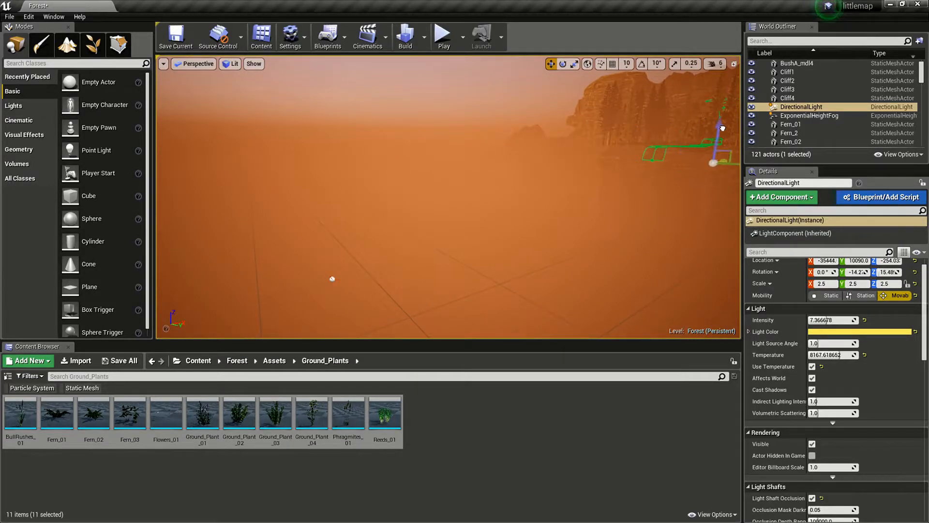
pyautogui.moveTo(515, 196); pyautogui.dragTo(711, 189, button='right')
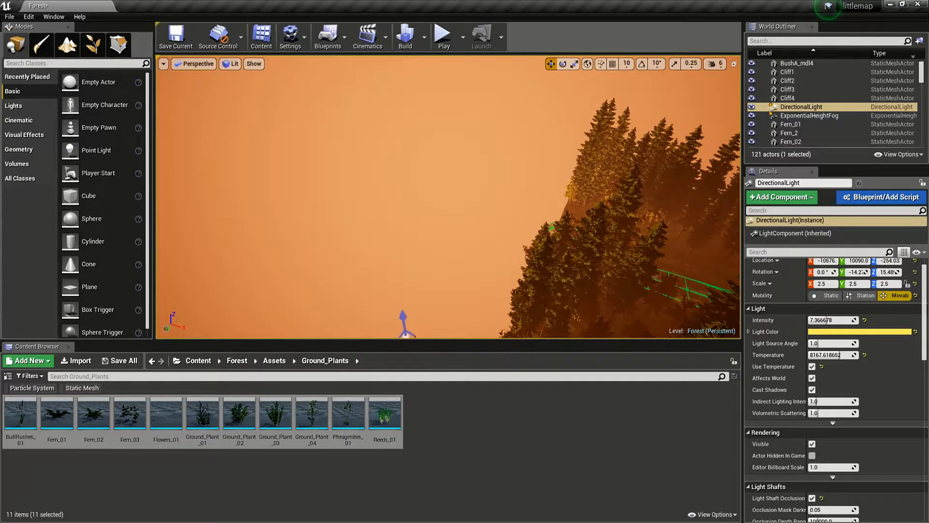
# Move the directional light in among the trees beside the stream, to about X 2236 and Y -3896
pyautogui.moveTo(448, 199); pyautogui.dragTo(445, 242, button='right')
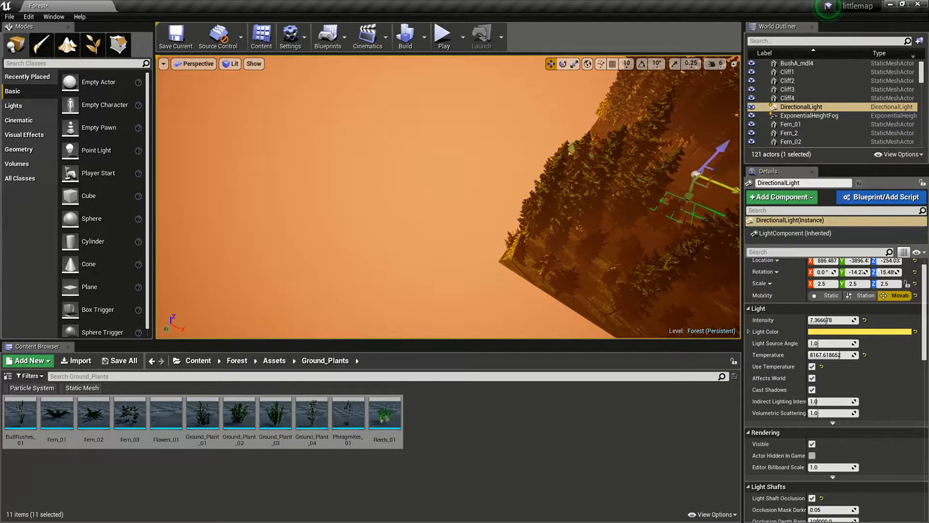
pyautogui.moveTo(448, 196)
pyautogui.mouseDown(button='right')
pyautogui.moveTo(537, 206)
pyautogui.moveTo(595, 198)
pyautogui.moveTo(488, 193)
pyautogui.moveTo(491, 227)
pyautogui.moveTo(479, 237)
pyautogui.moveTo(450, 203)
pyautogui.moveTo(450, 309)
pyautogui.moveTo(453, 194)
pyautogui.moveTo(448, 209)
pyautogui.mouseUp(button='right')
pyautogui.press('g')
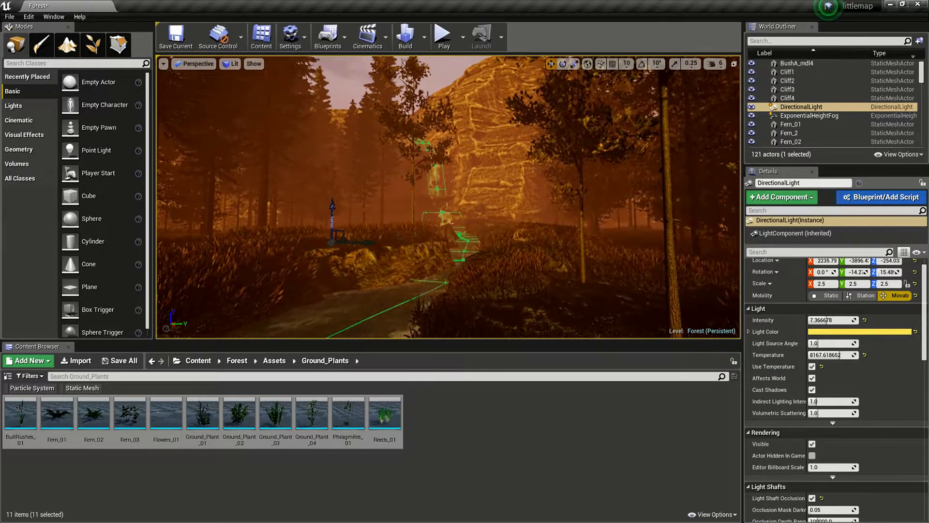
# Rotate the directional light to about 8°, -40° and 162.5° so it backlights the trees, with editor overlays hidden
pyautogui.click(563, 63)
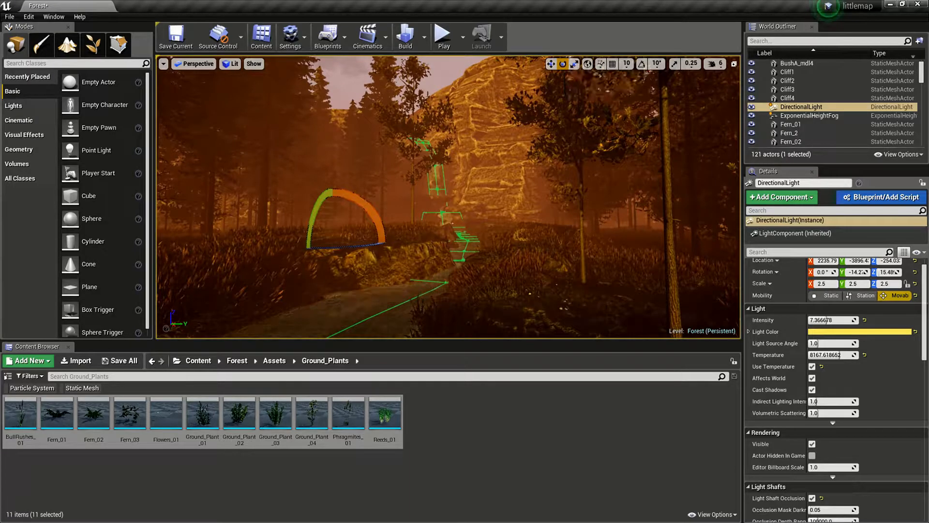
pyautogui.moveTo(451, 310); pyautogui.dragTo(449, 323, button='right')
pyautogui.moveTo(349, 208); pyautogui.dragTo(352, 181)
pyautogui.moveTo(352, 181)
pyautogui.mouseDown(button='right')
pyautogui.moveTo(349, 122)
pyautogui.moveTo(350, 187)
pyautogui.mouseUp(button='right')
pyautogui.press('g')
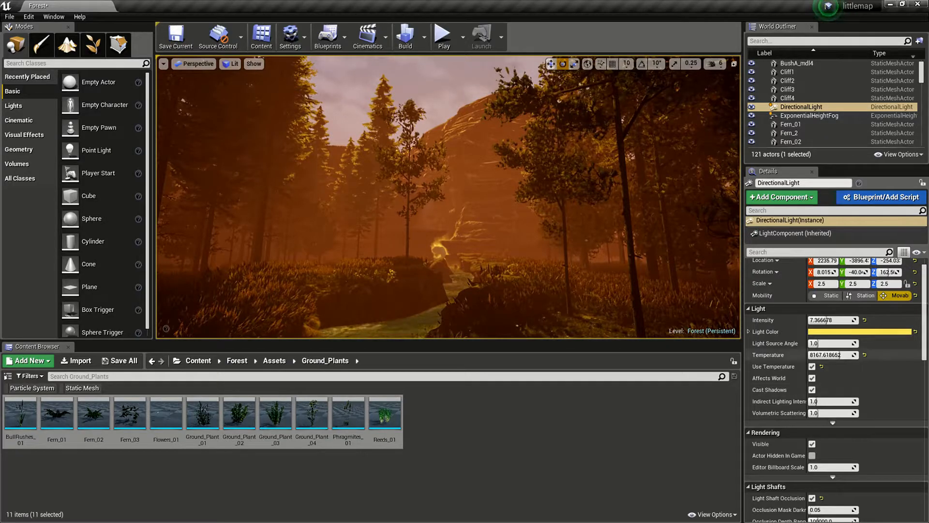
# Set the directional light's mobility to Stationary and its intensity to about 14.8
pyautogui.click(831, 295)
pyautogui.click(862, 295)
pyautogui.moveTo(829, 320); pyautogui.dragTo(846, 320)
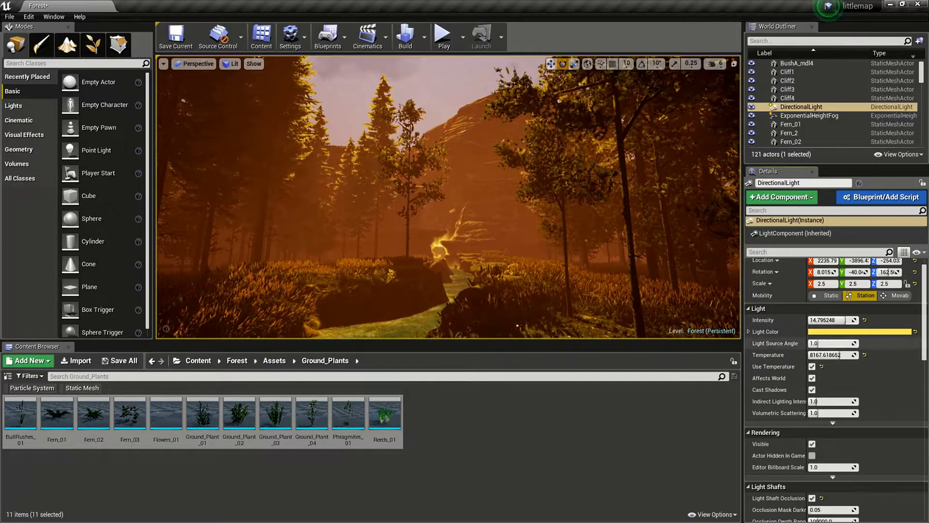
# Set the directional light's volumetric scattering intensity to about 2.1
pyautogui.scroll(-2, 784, 389)
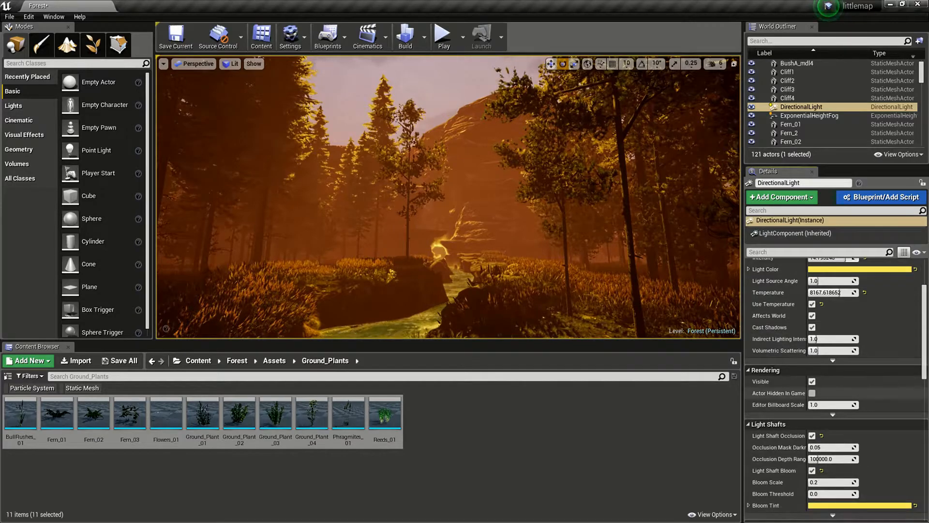
pyautogui.scroll(-1, 818, 391)
pyautogui.moveTo(820, 335)
pyautogui.mouseDown()
pyautogui.moveTo(844, 335)
pyautogui.moveTo(833, 334)
pyautogui.mouseUp()
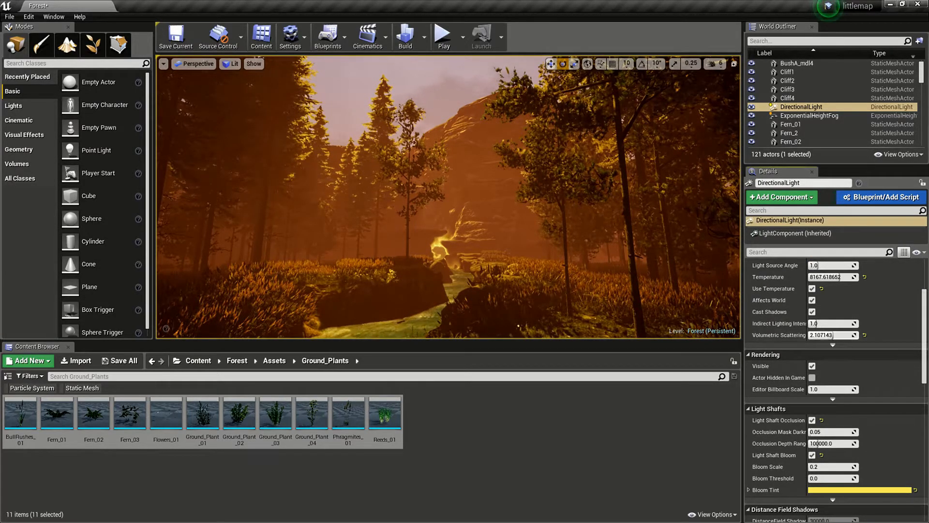
pyautogui.scroll(-3, 794, 438)
# Rotate the directional light again so it lights the cliff face and the right bank of the stream
pyautogui.moveTo(484, 203); pyautogui.dragTo(479, 216, button='right')
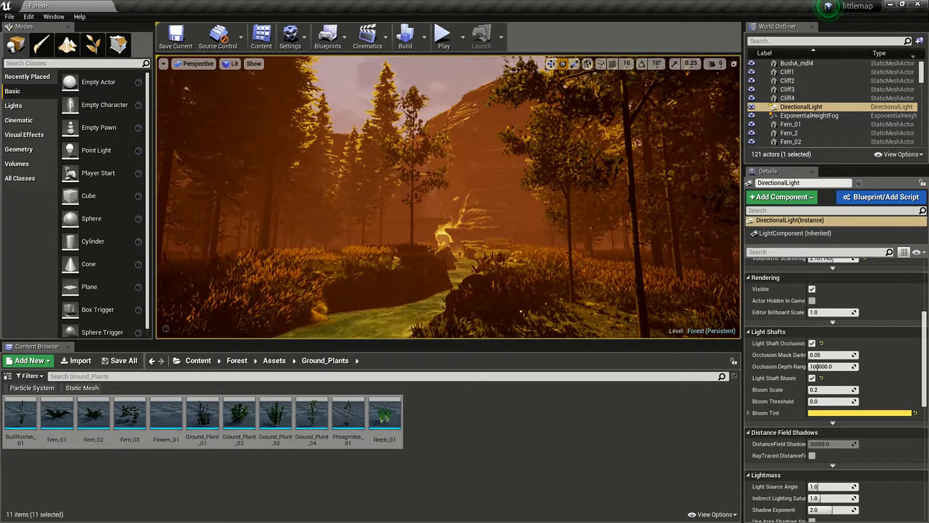
pyautogui.moveTo(479, 215); pyautogui.dragTo(461, 211, button='right')
pyautogui.moveTo(336, 177); pyautogui.dragTo(329, 208)
pyautogui.press('g')
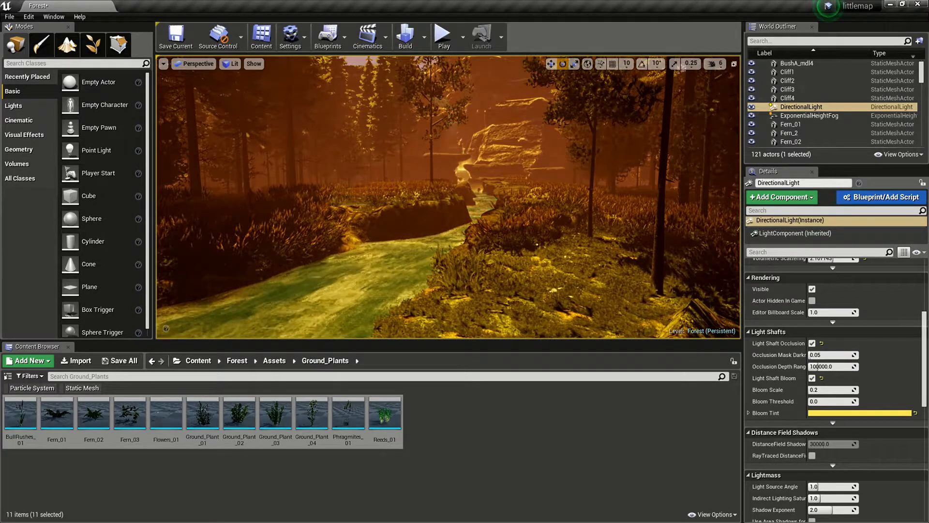
pyautogui.moveTo(333, 207); pyautogui.dragTo(339, 185, button='right')
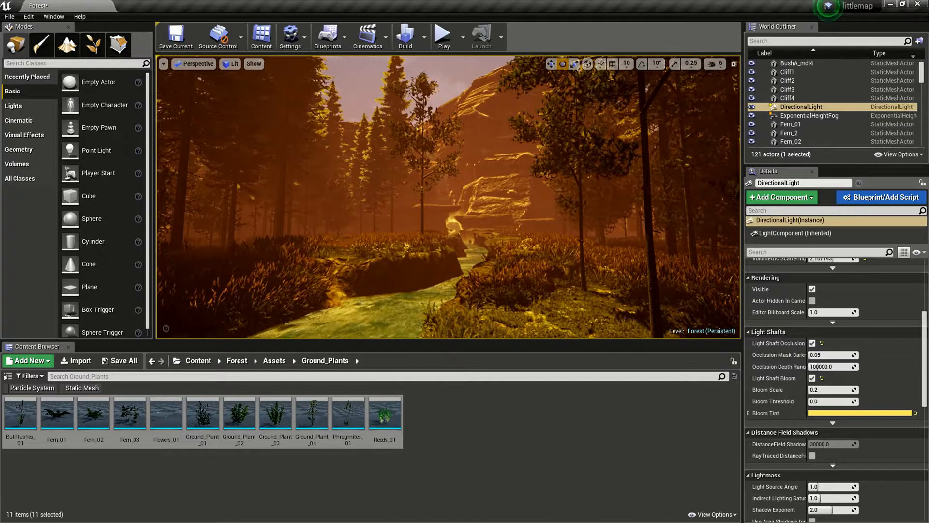
# Capture a high-resolution screenshot of the full-screen stream view with size multiplier 1.0, and return to the normal editor layout
pyautogui.press('F11')
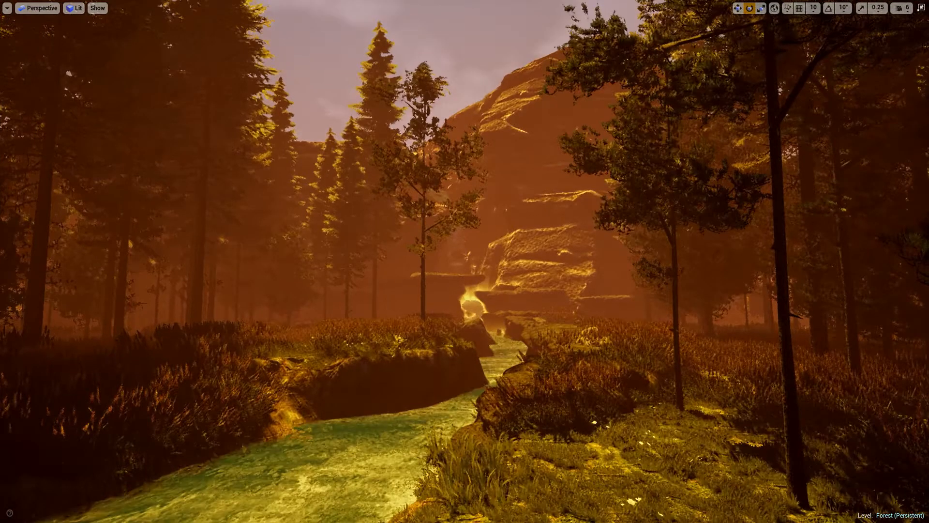
pyautogui.click(7, 7)
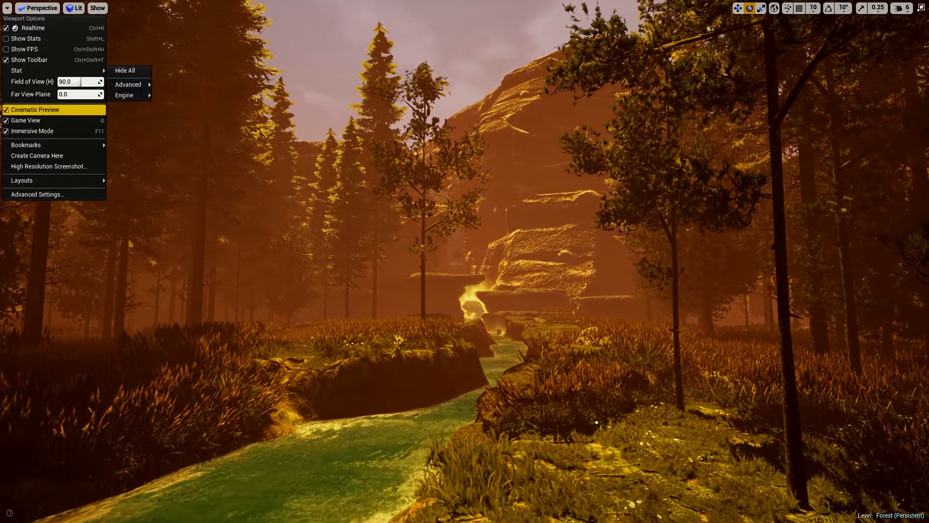
pyautogui.click(49, 166)
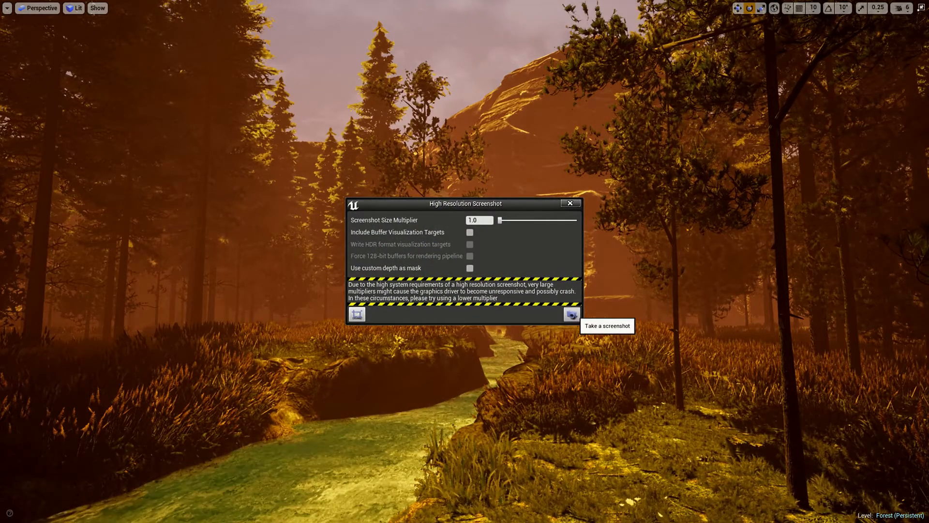
pyautogui.click(571, 314)
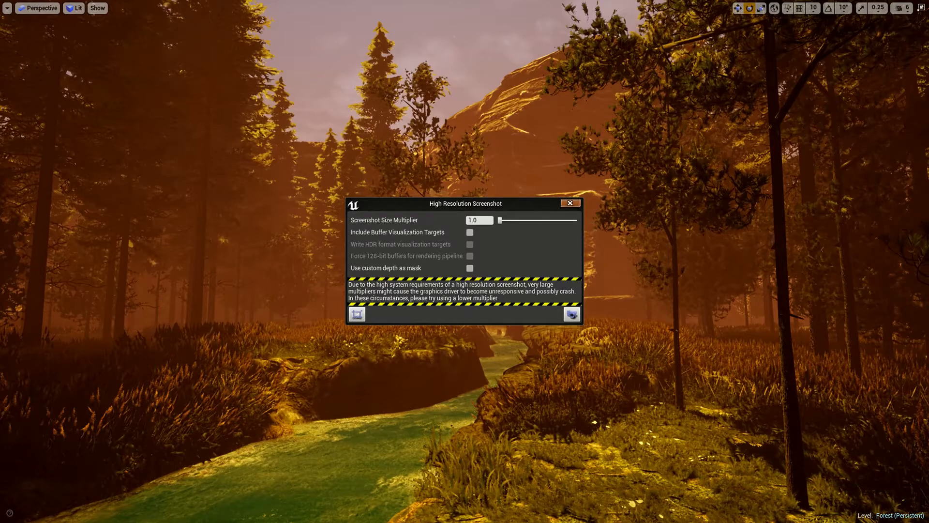
pyautogui.click(570, 203)
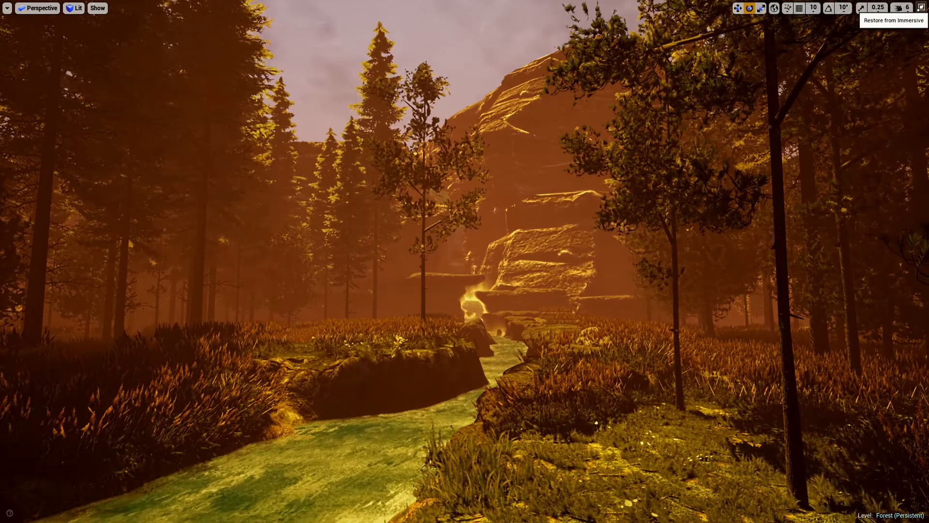
pyautogui.click(921, 8)
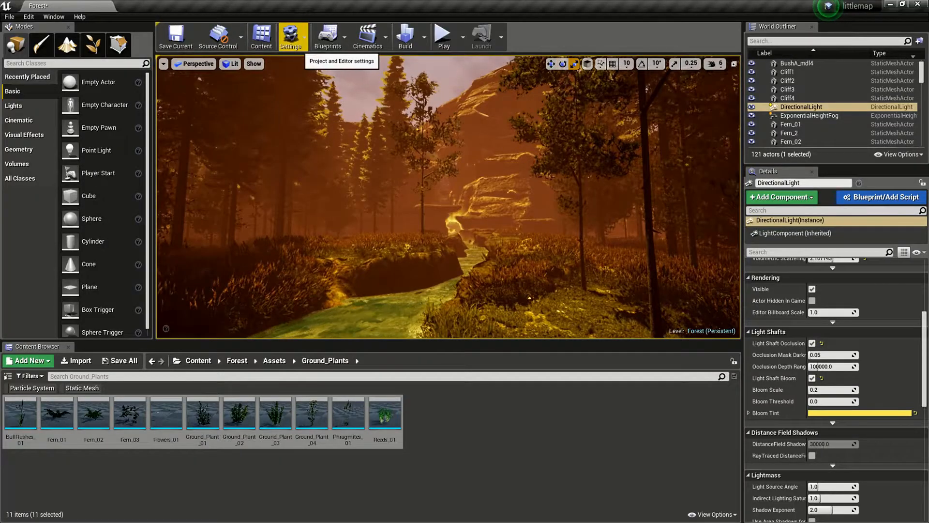
# Set the engine scalability view distance to Near
pyautogui.click(290, 38)
pyautogui.moveTo(334, 183)
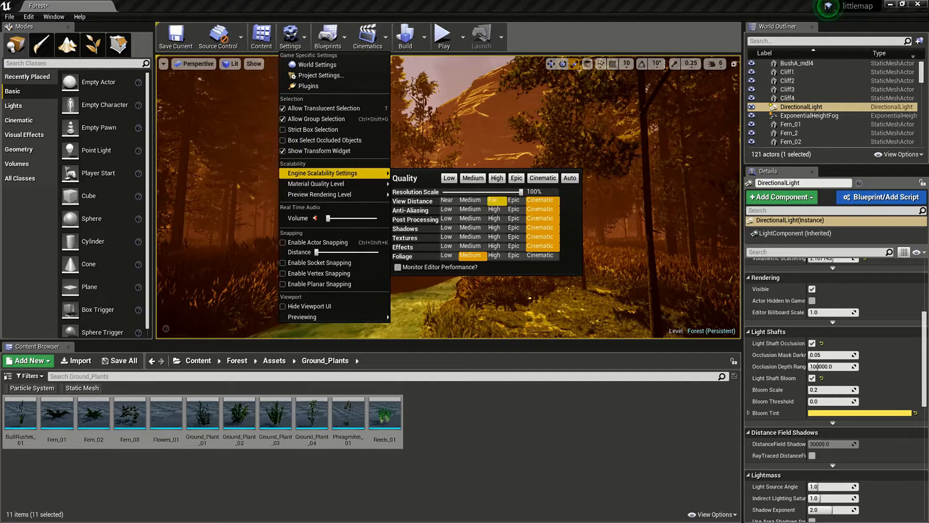
pyautogui.click(470, 200)
pyautogui.click(447, 200)
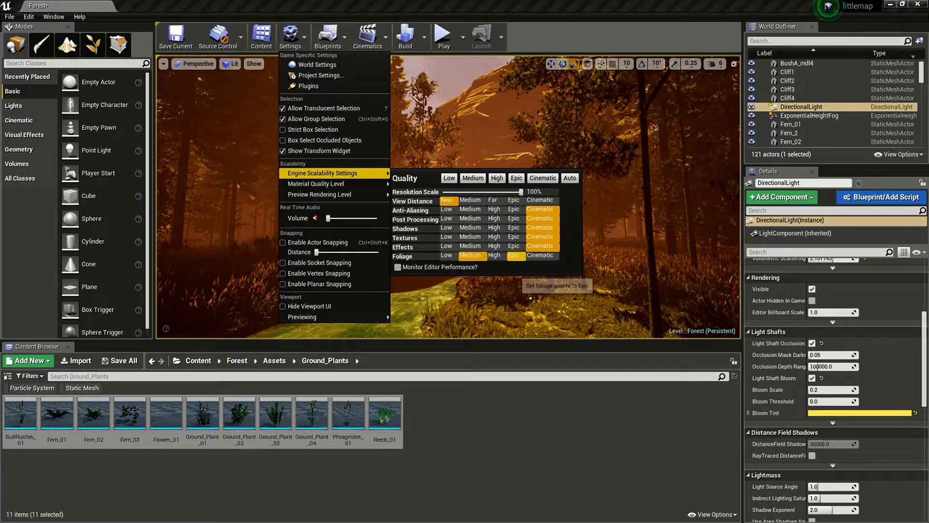
# Select every foliage type in the palette, from BullRushes_01 to the last pine, and enable density scaling for them
pyautogui.click(94, 46)
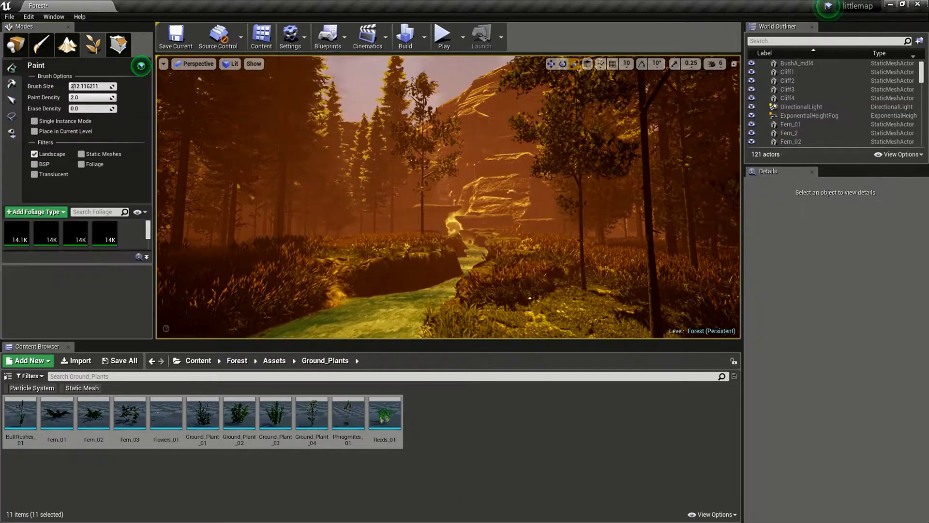
pyautogui.click(17, 214)
pyautogui.scroll(-5, 17, 221)
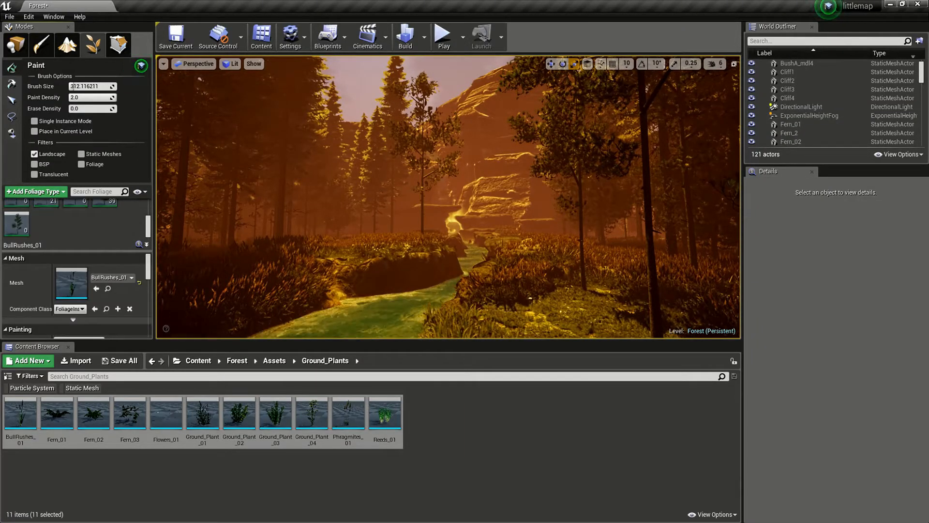
pyautogui.keyDown('shift'); pyautogui.click(17, 224); pyautogui.keyUp('shift')
pyautogui.scroll(-2, 29, 295)
pyautogui.scroll(-6, 77, 295)
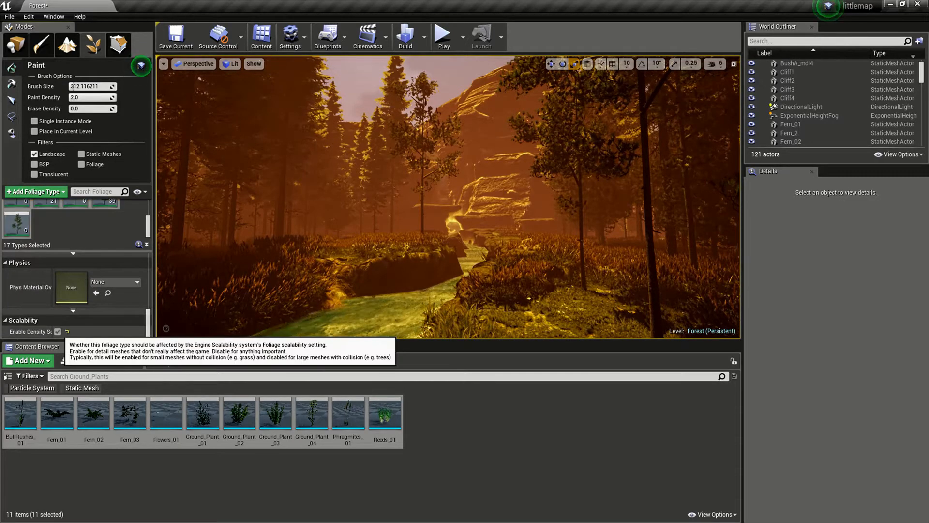
pyautogui.click(58, 331)
pyautogui.scroll(5, 83, 218)
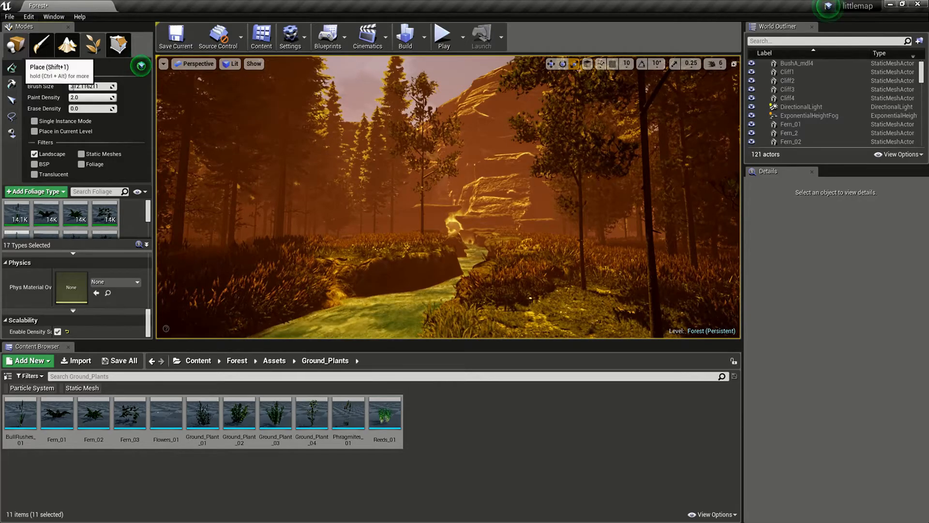
# Set the engine scalability quality of shadows, post processing and effects to High, and show the scene full screen
pyautogui.click(16, 44)
pyautogui.click(290, 37)
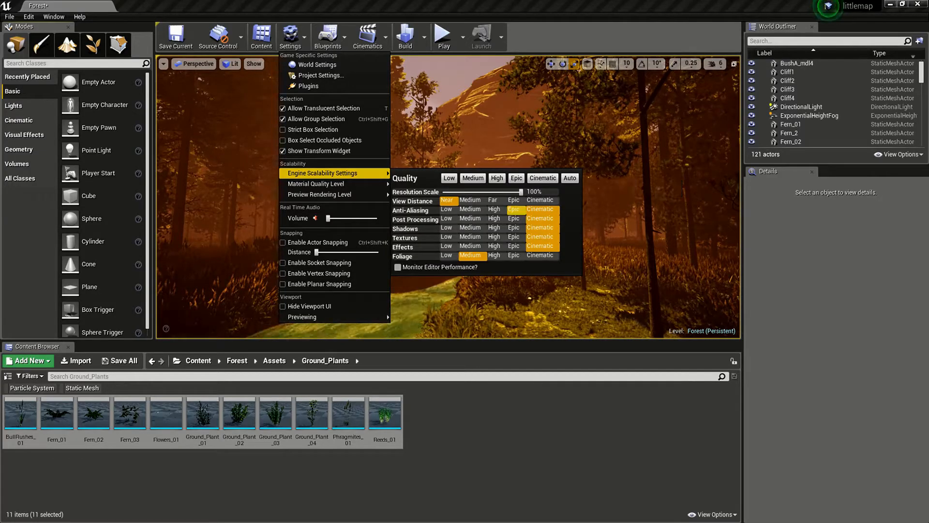
pyautogui.click(494, 228)
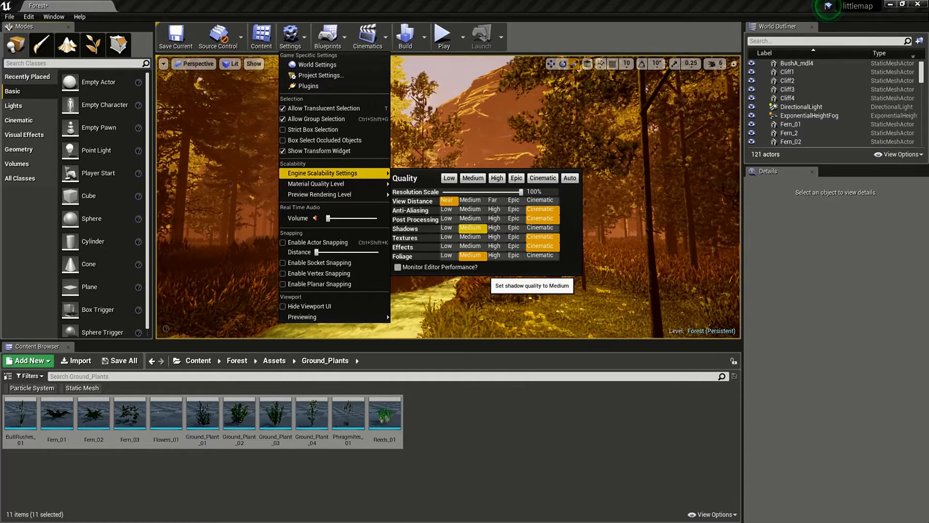
pyautogui.click(494, 227)
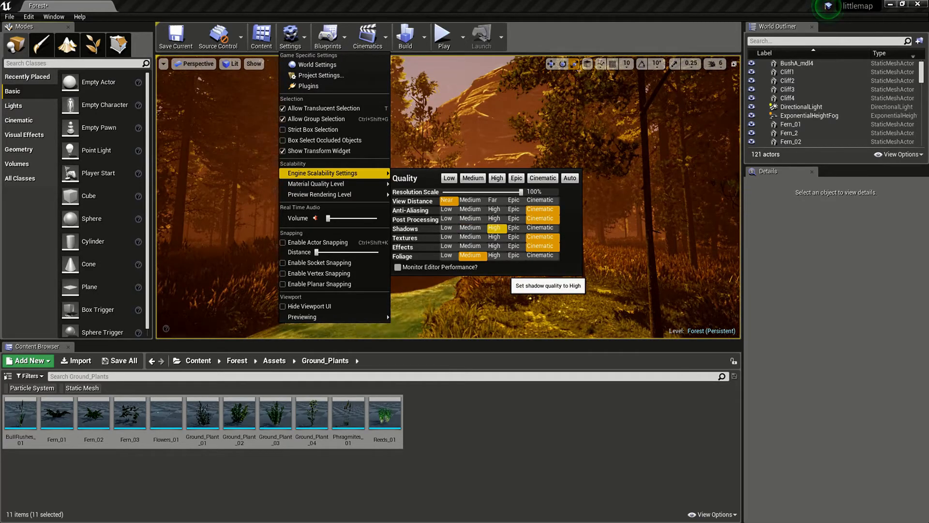
pyautogui.click(494, 218)
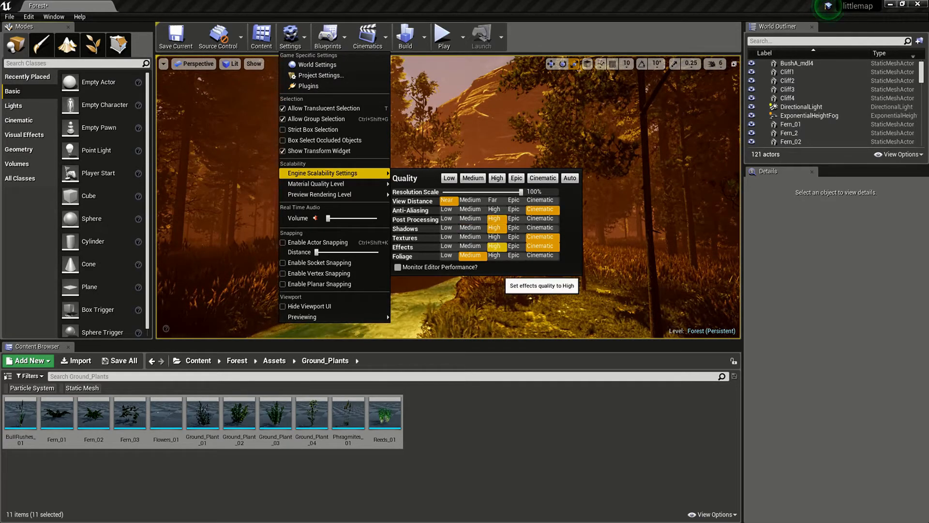
pyautogui.click(494, 246)
pyautogui.moveTo(508, 297)
pyautogui.mouseDown(button='right')
pyautogui.moveTo(516, 320)
pyautogui.moveTo(521, 296)
pyautogui.mouseUp(button='right')
pyautogui.press('F11')
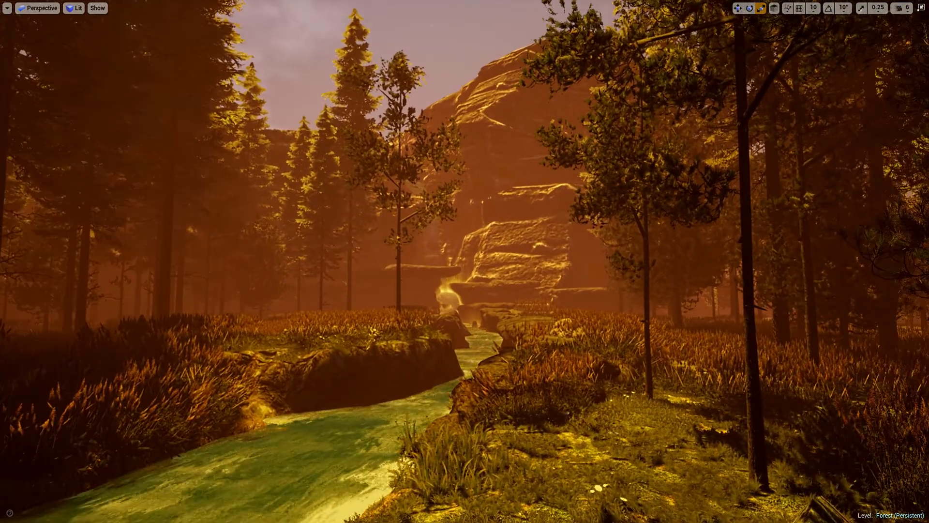